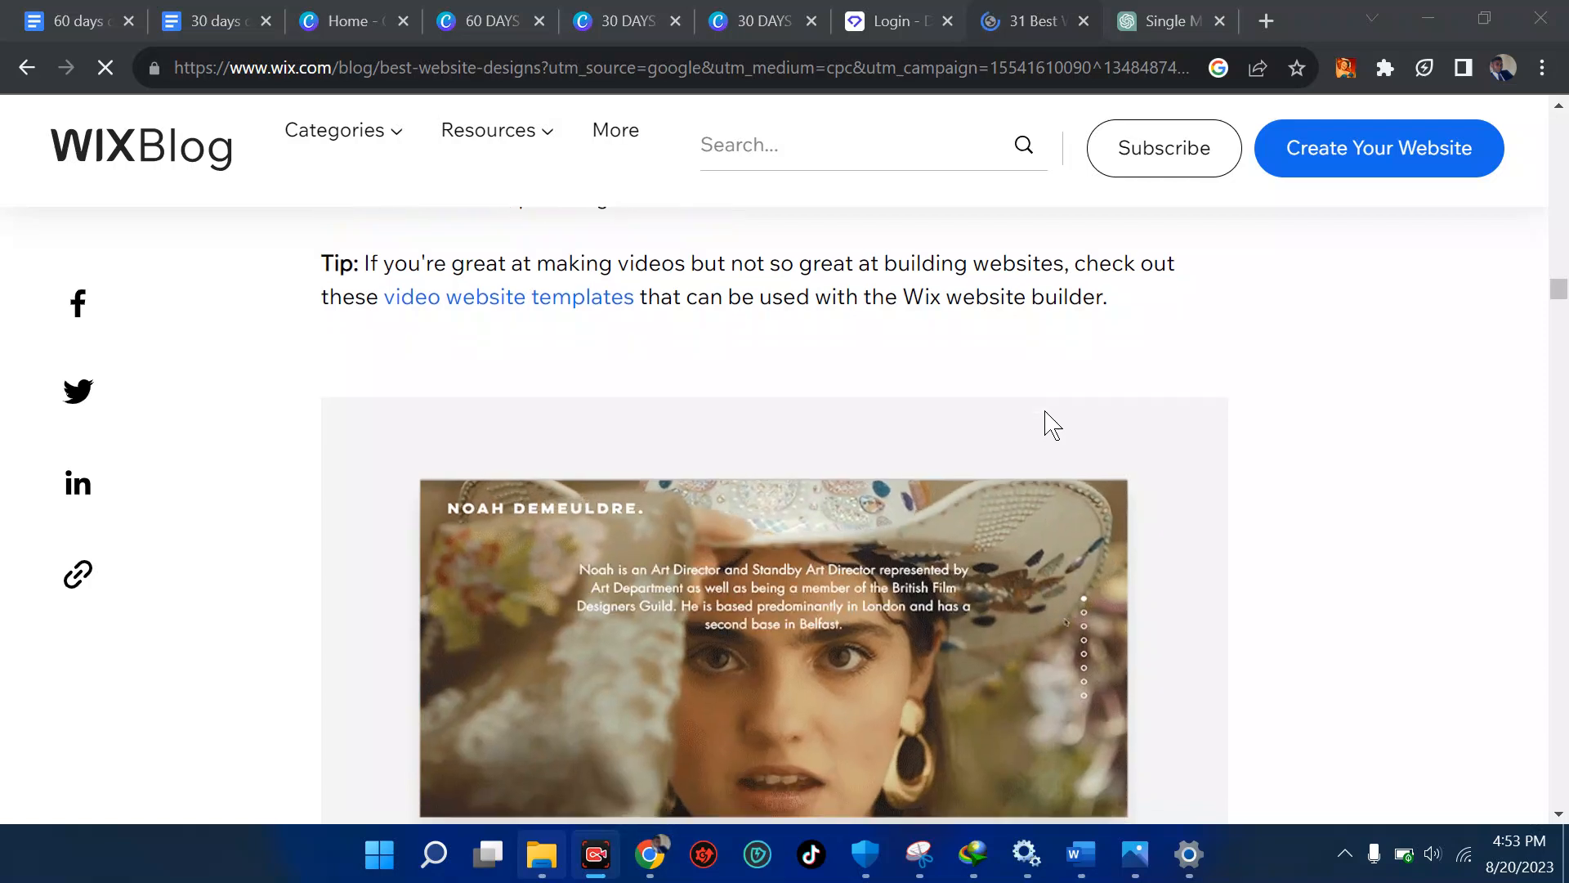
# Switch from the Wix blog to the Durable page, search the web for "durable.co login" and open the Durable login result.
pyautogui.scroll(-7, 1045, 411)
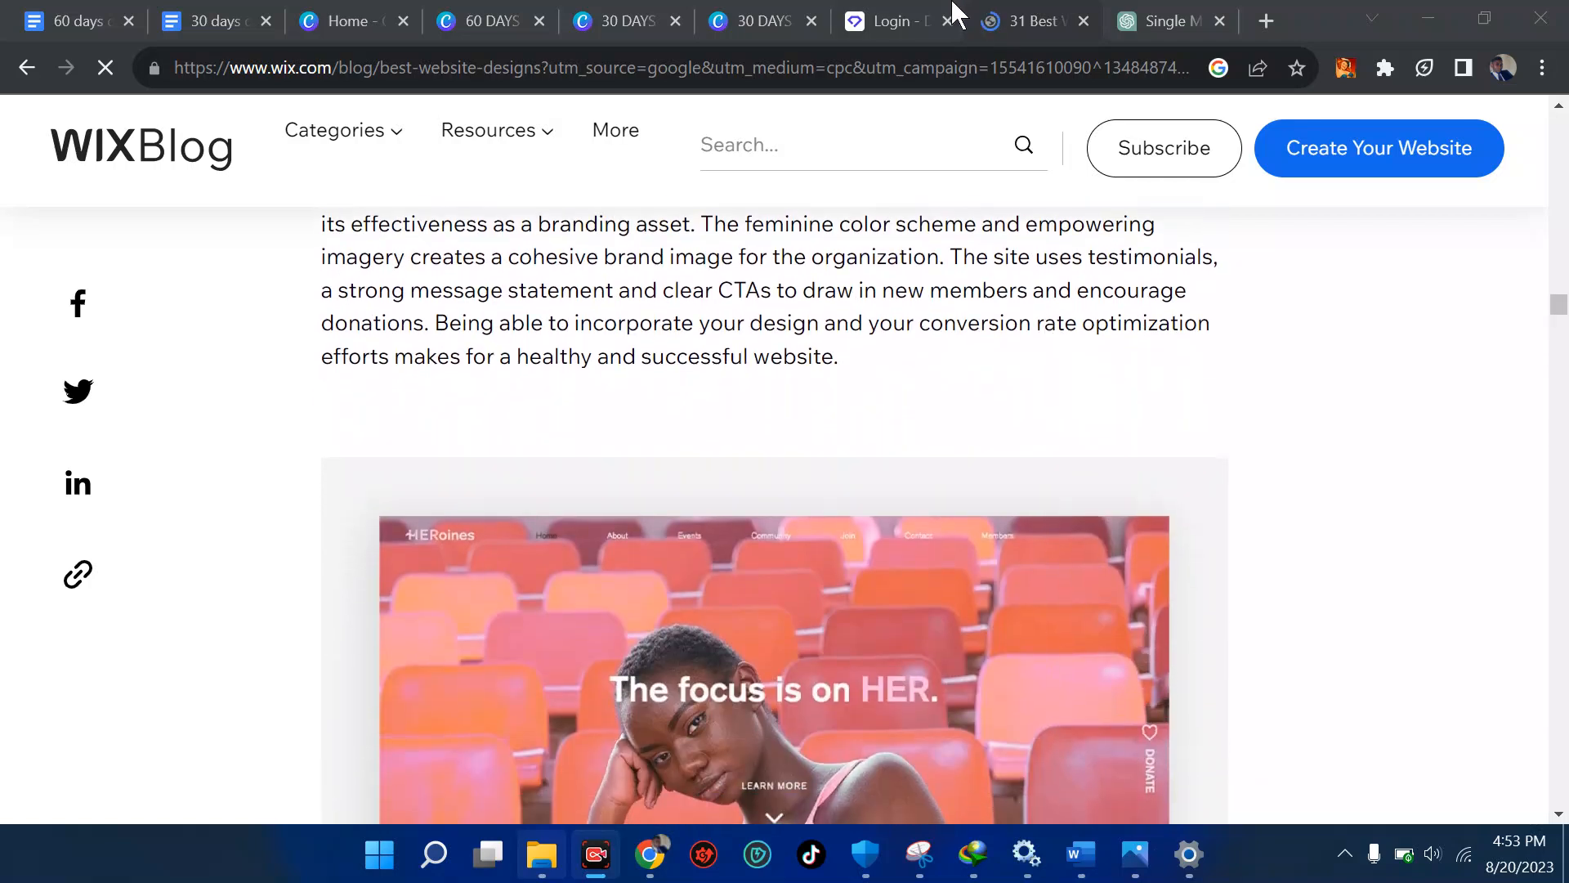
pyautogui.click(900, 13)
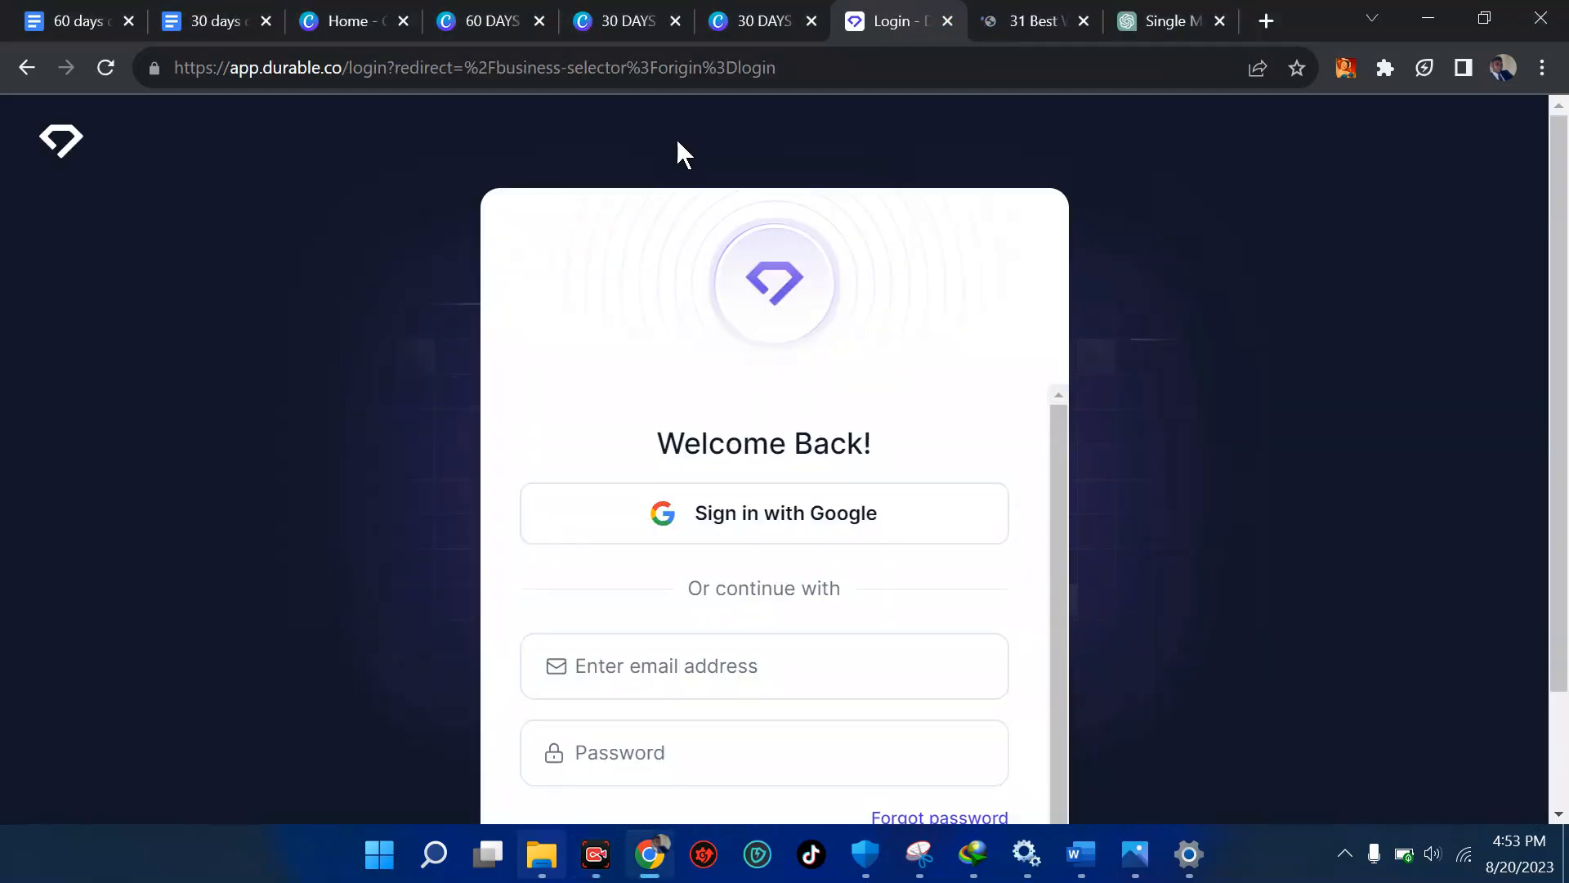
pyautogui.click(616, 73)
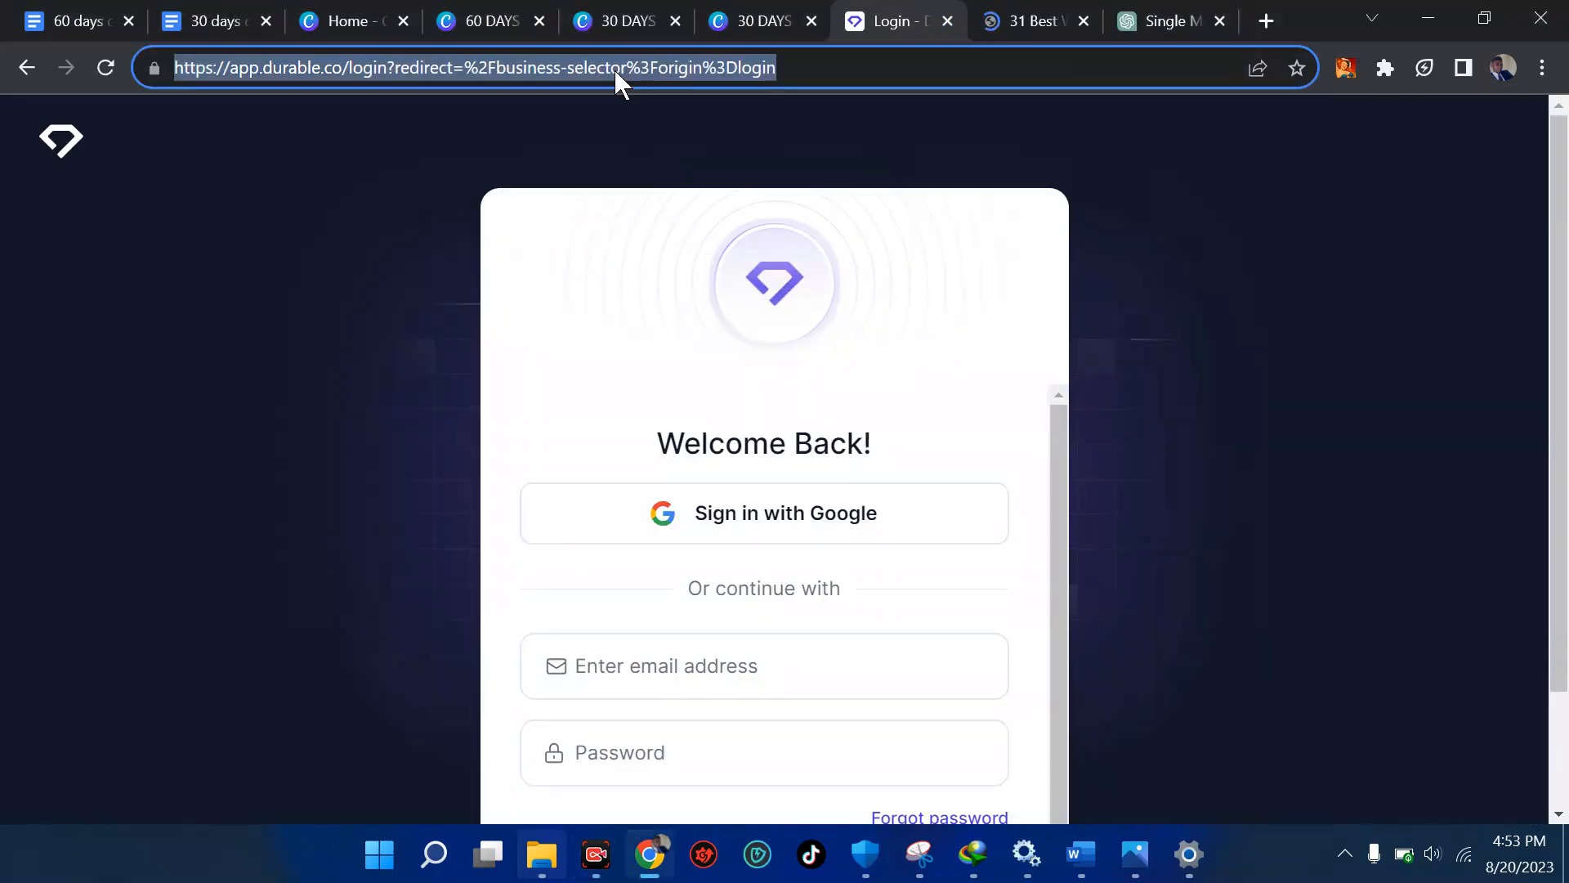
pyautogui.write('dura')
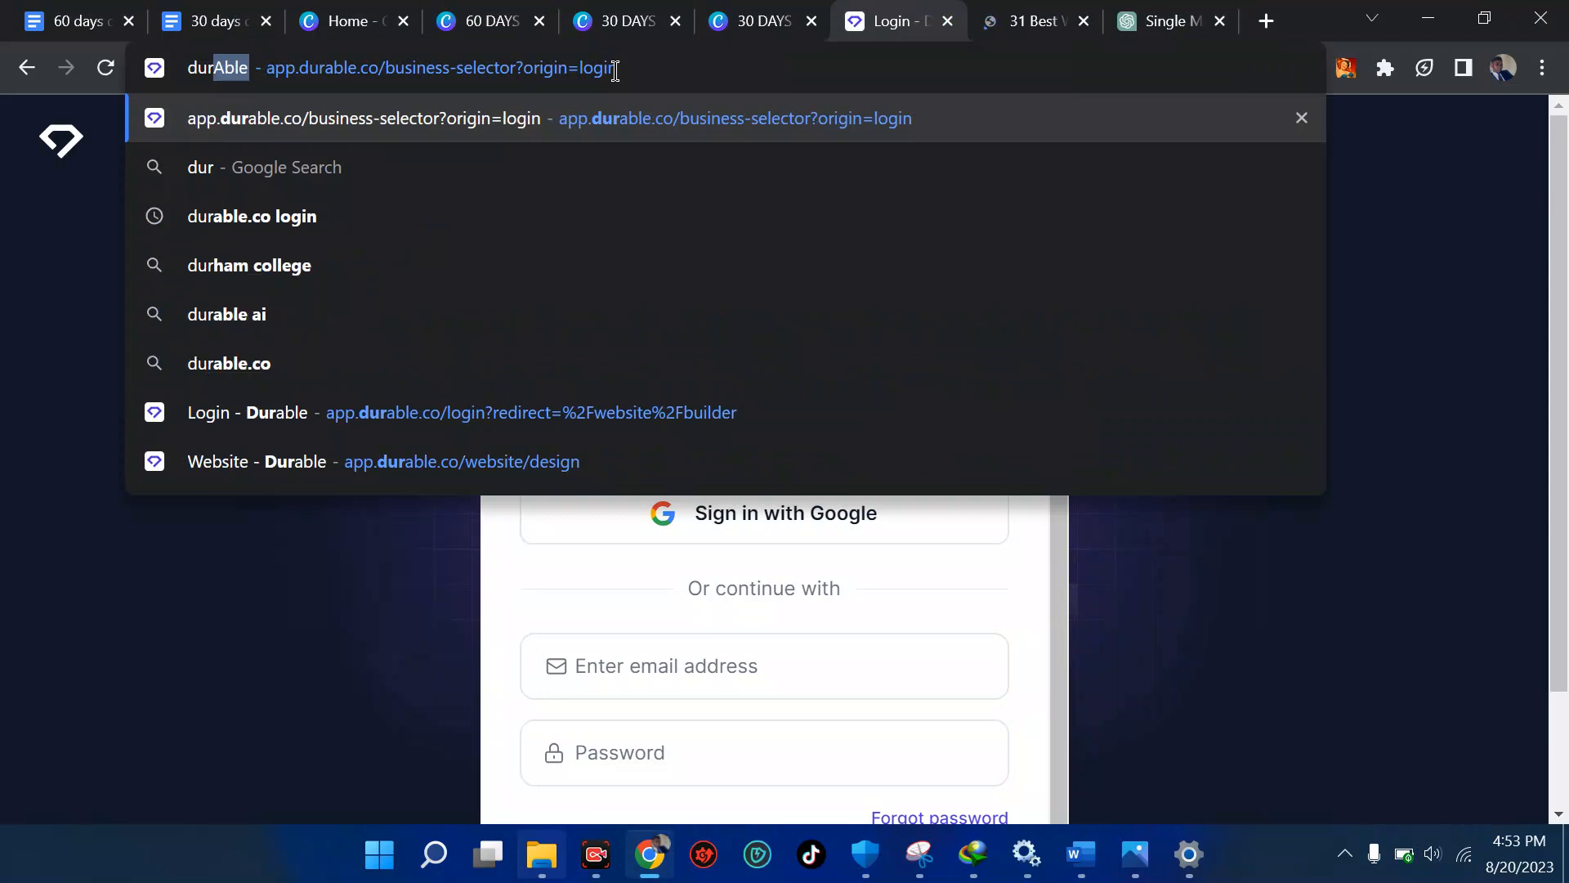
pyautogui.press('BackSpace')
pyautogui.write('BEL')
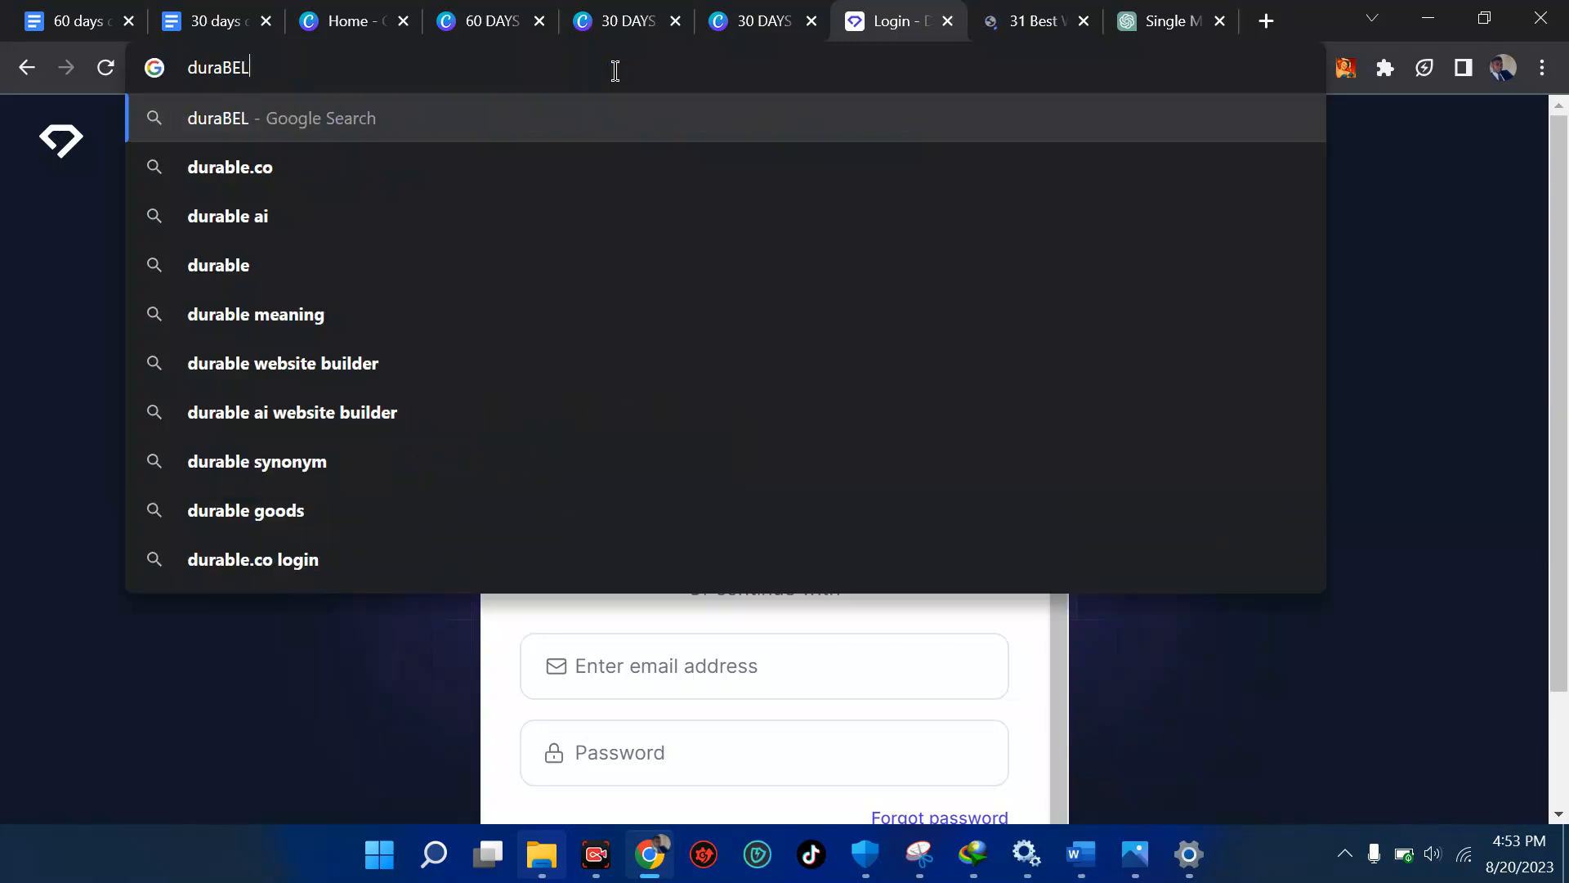
pyautogui.press('BackSpace')
pyautogui.press('BackSpace')
pyautogui.press('BackSpace')
pyautogui.write('ble')
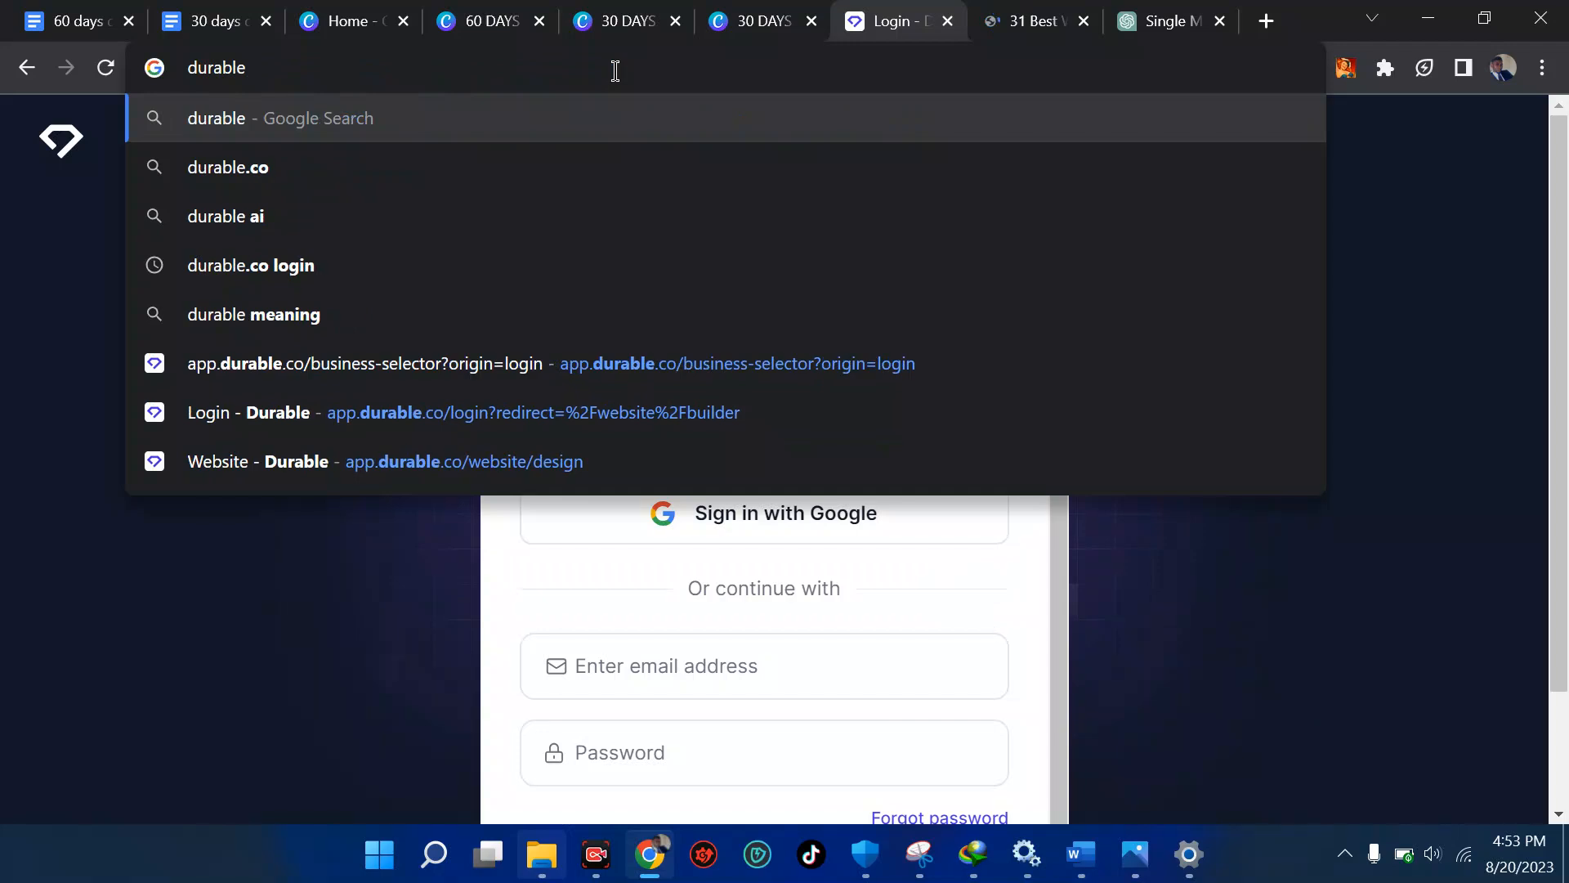
pyautogui.click(392, 276)
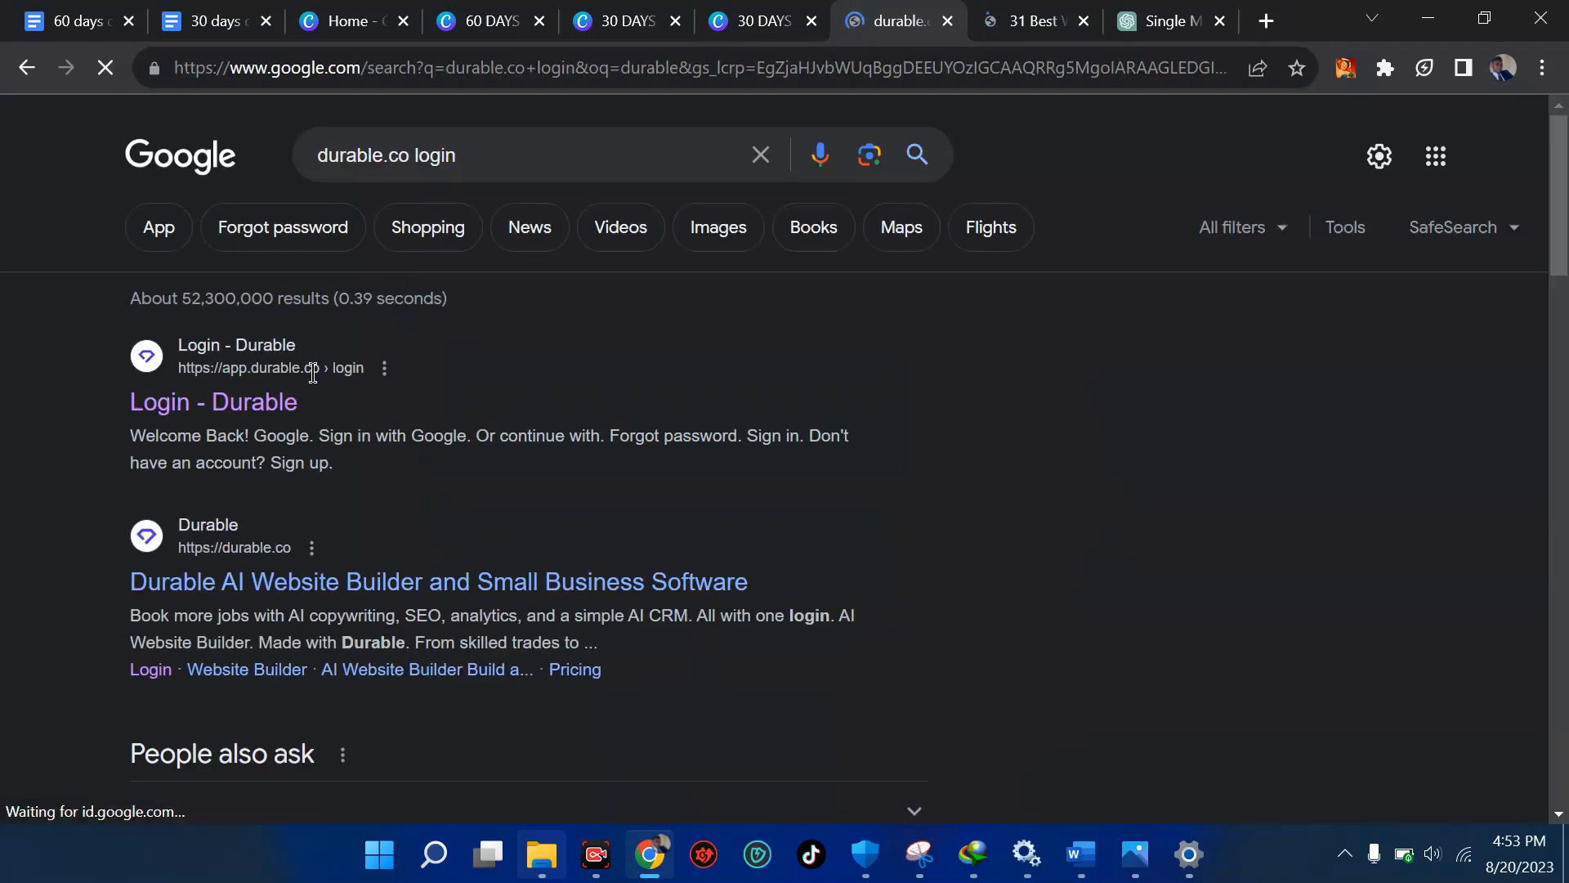
pyautogui.click(243, 416)
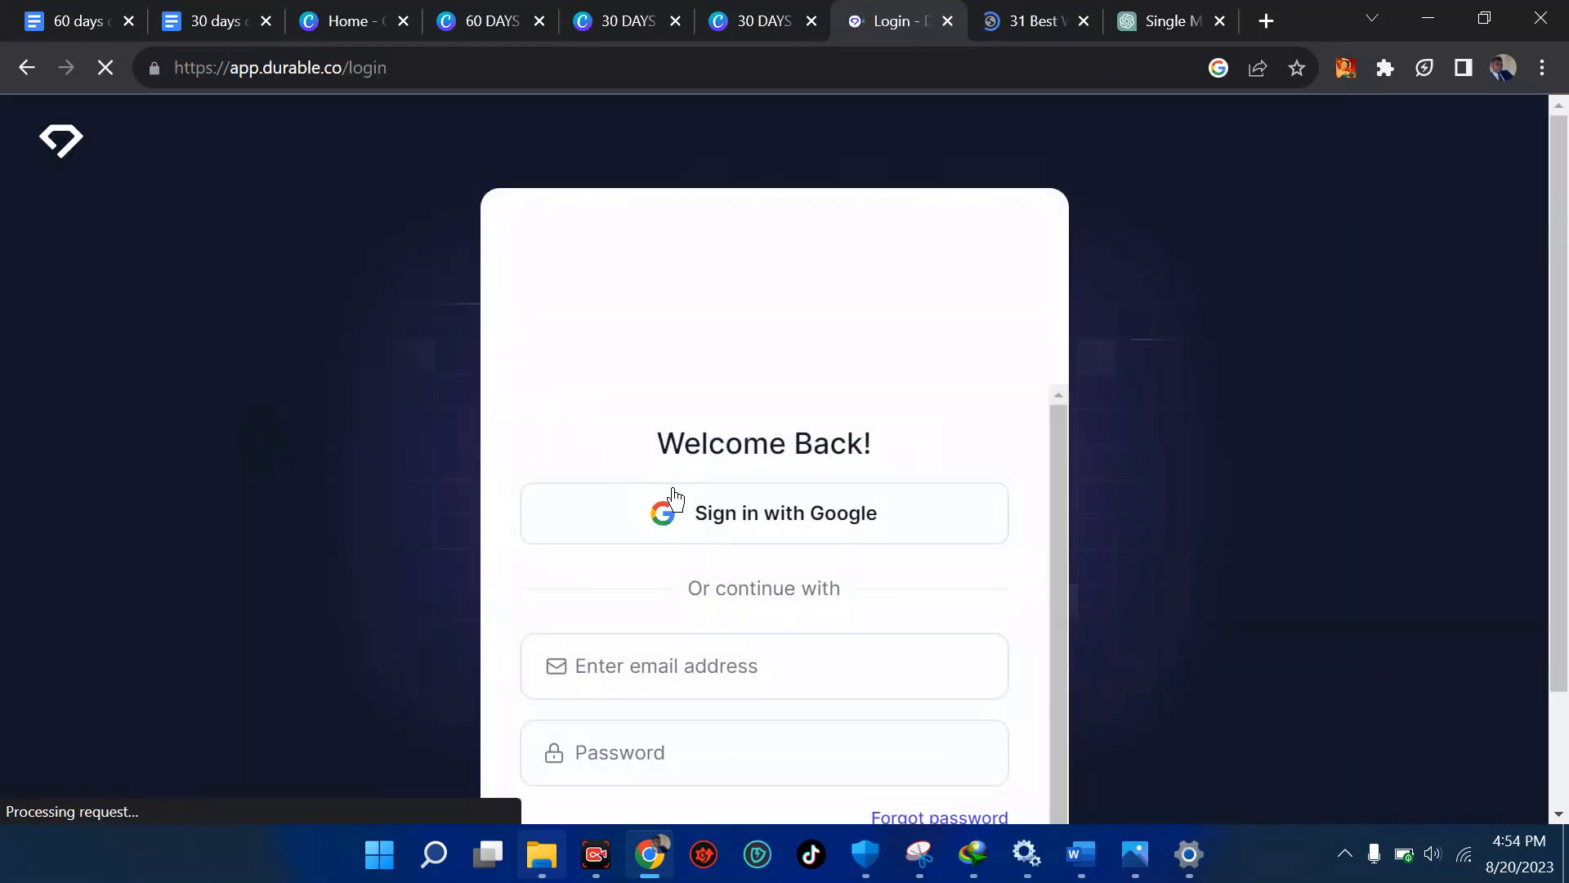
# Examine the login form's Google, email and password sign-in options.
pyautogui.scroll(-1, 673, 498)
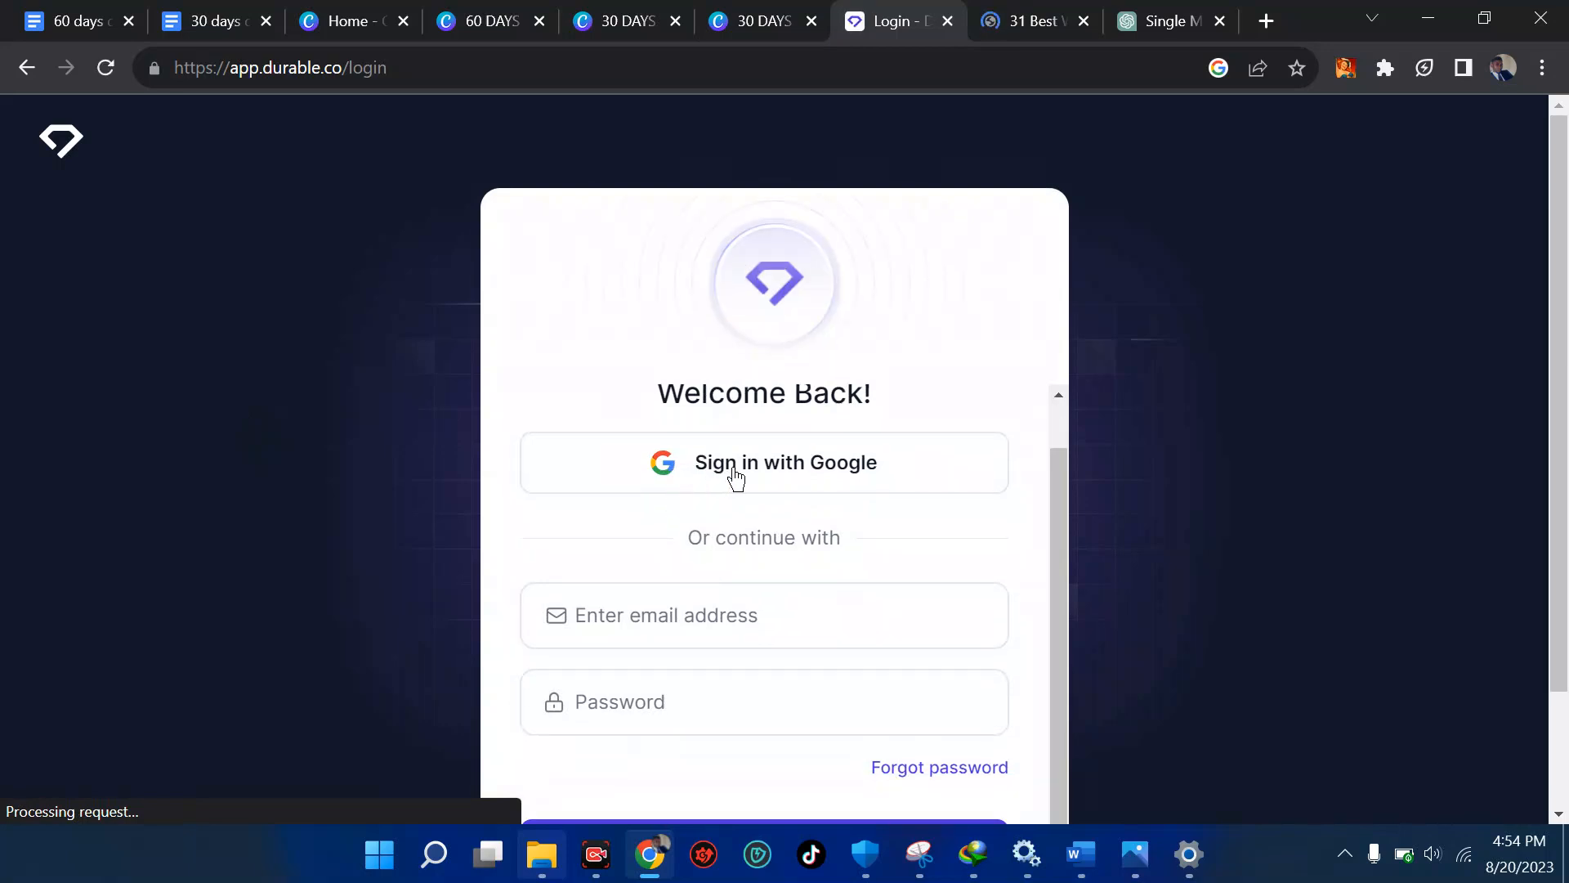
pyautogui.scroll(-2, 735, 479)
pyautogui.click(733, 469)
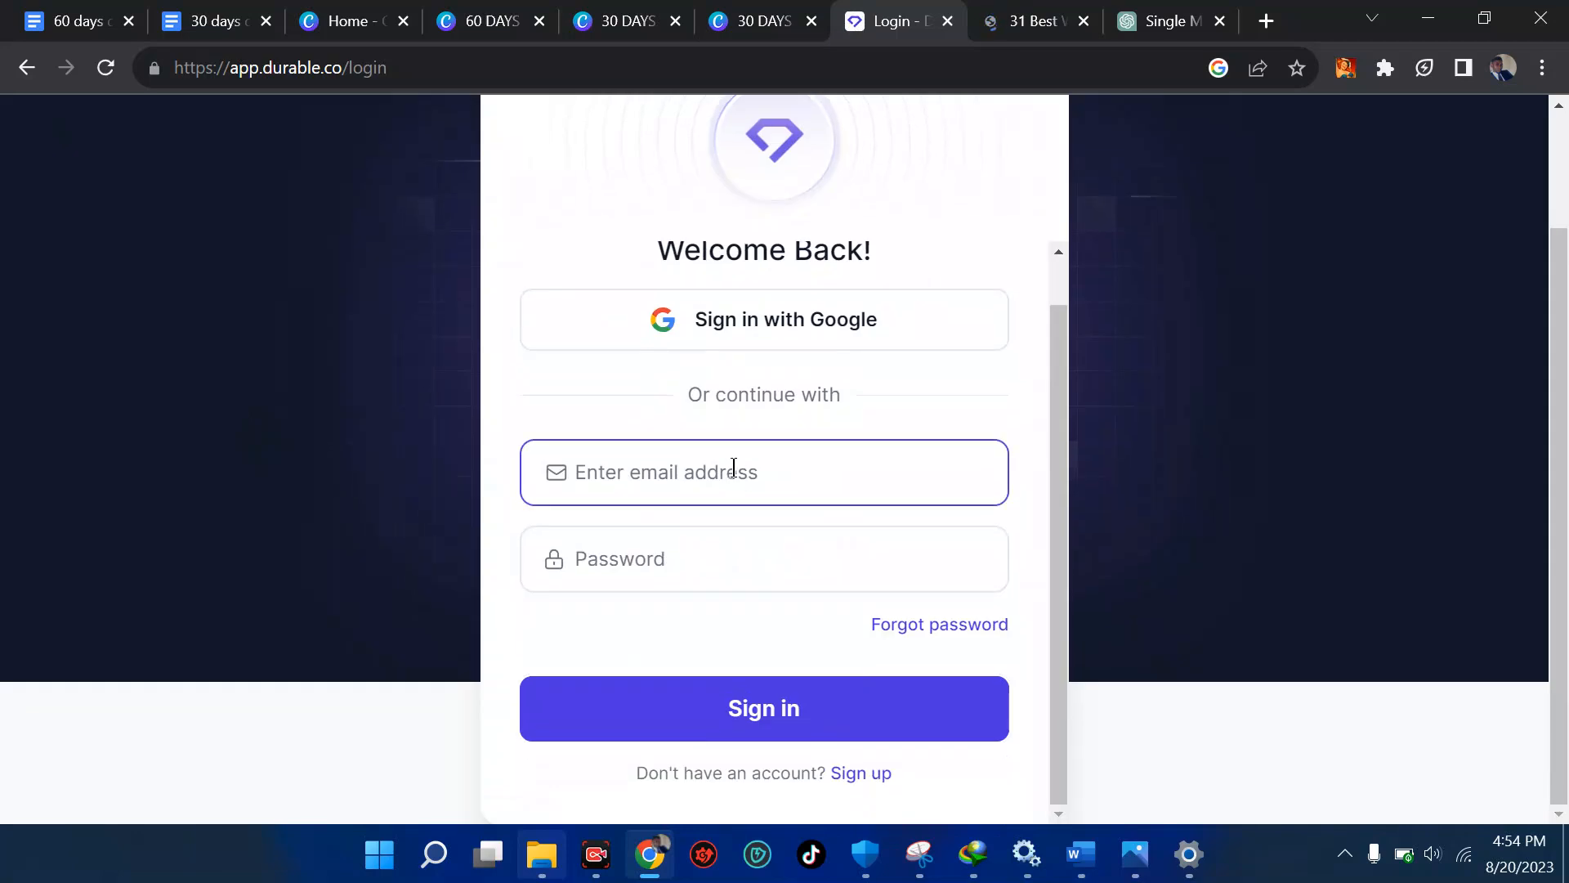
pyautogui.scroll(1, 734, 468)
pyautogui.scroll(1, 780, 419)
pyautogui.scroll(1, 781, 431)
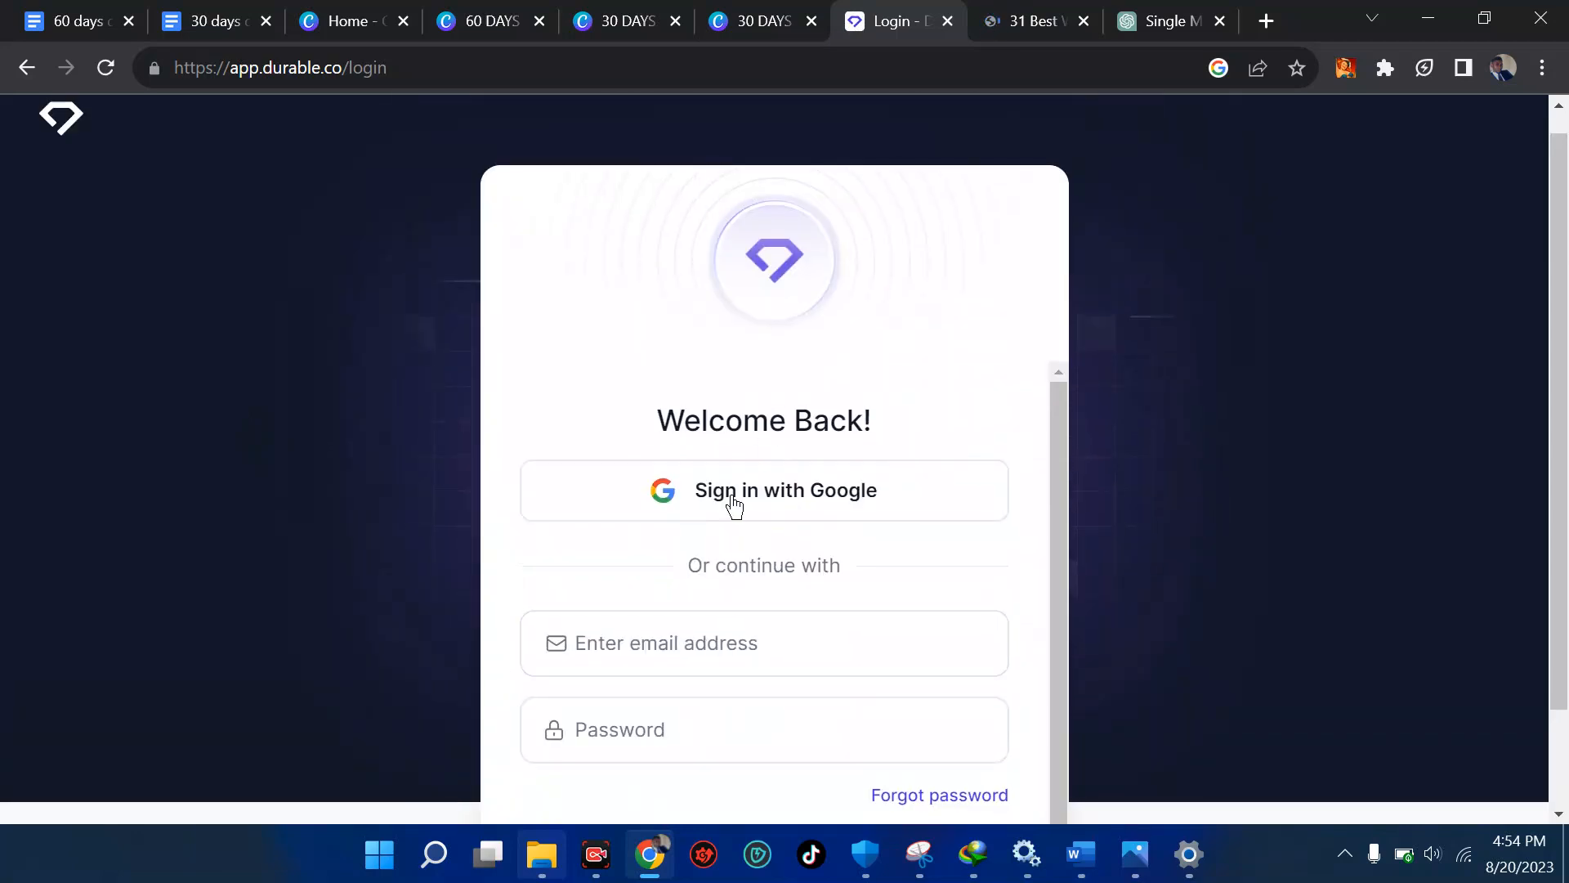
pyautogui.click(629, 660)
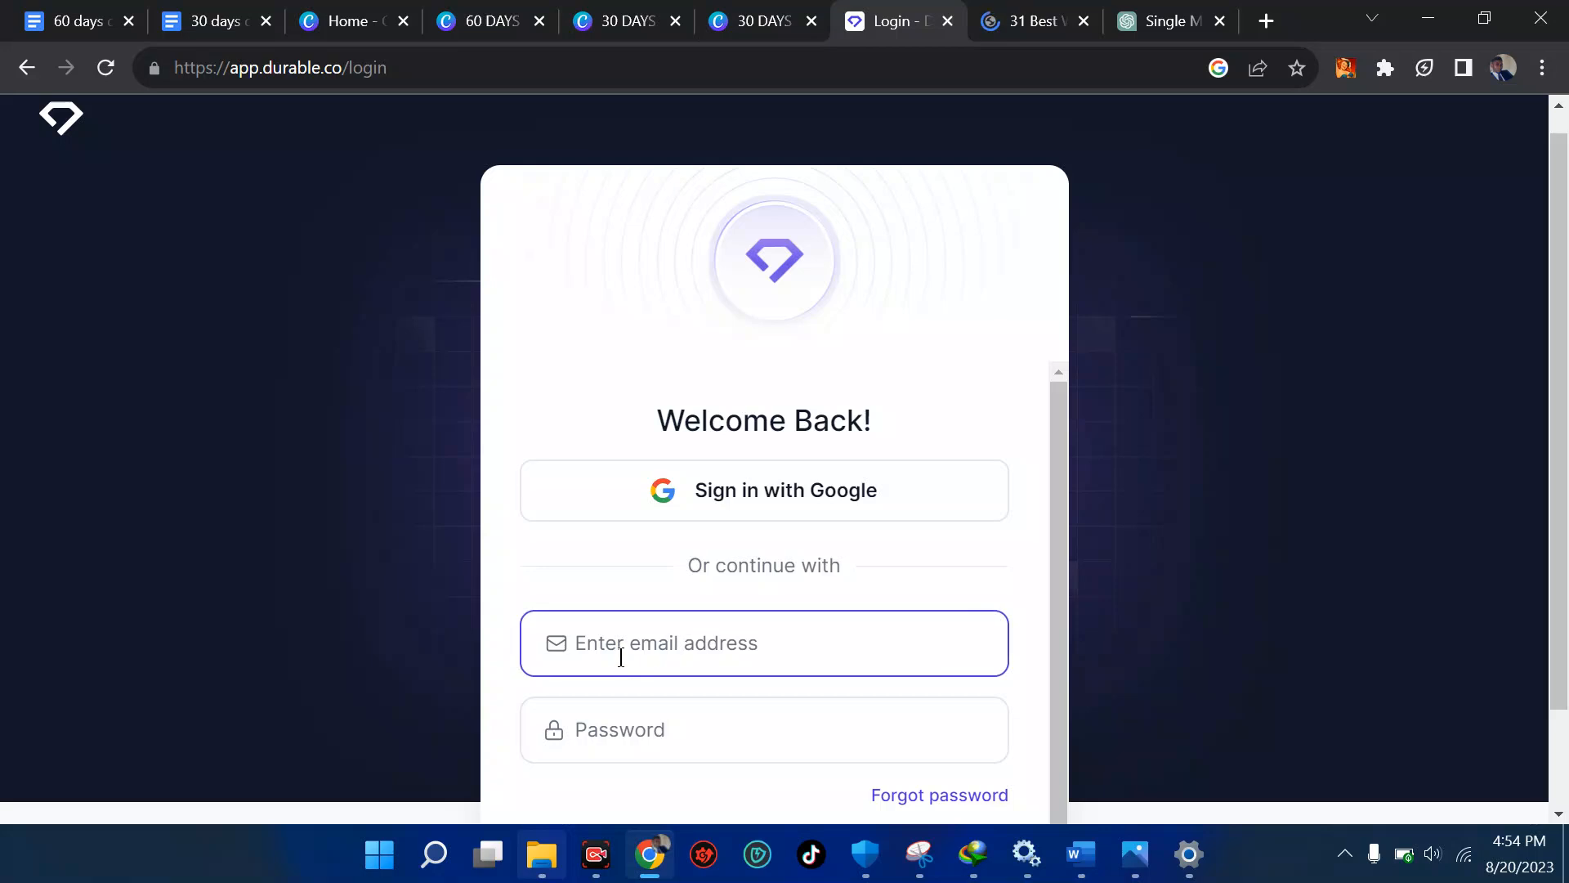
pyautogui.scroll(-1, 623, 656)
pyautogui.click(588, 687)
pyautogui.scroll(-2, 589, 694)
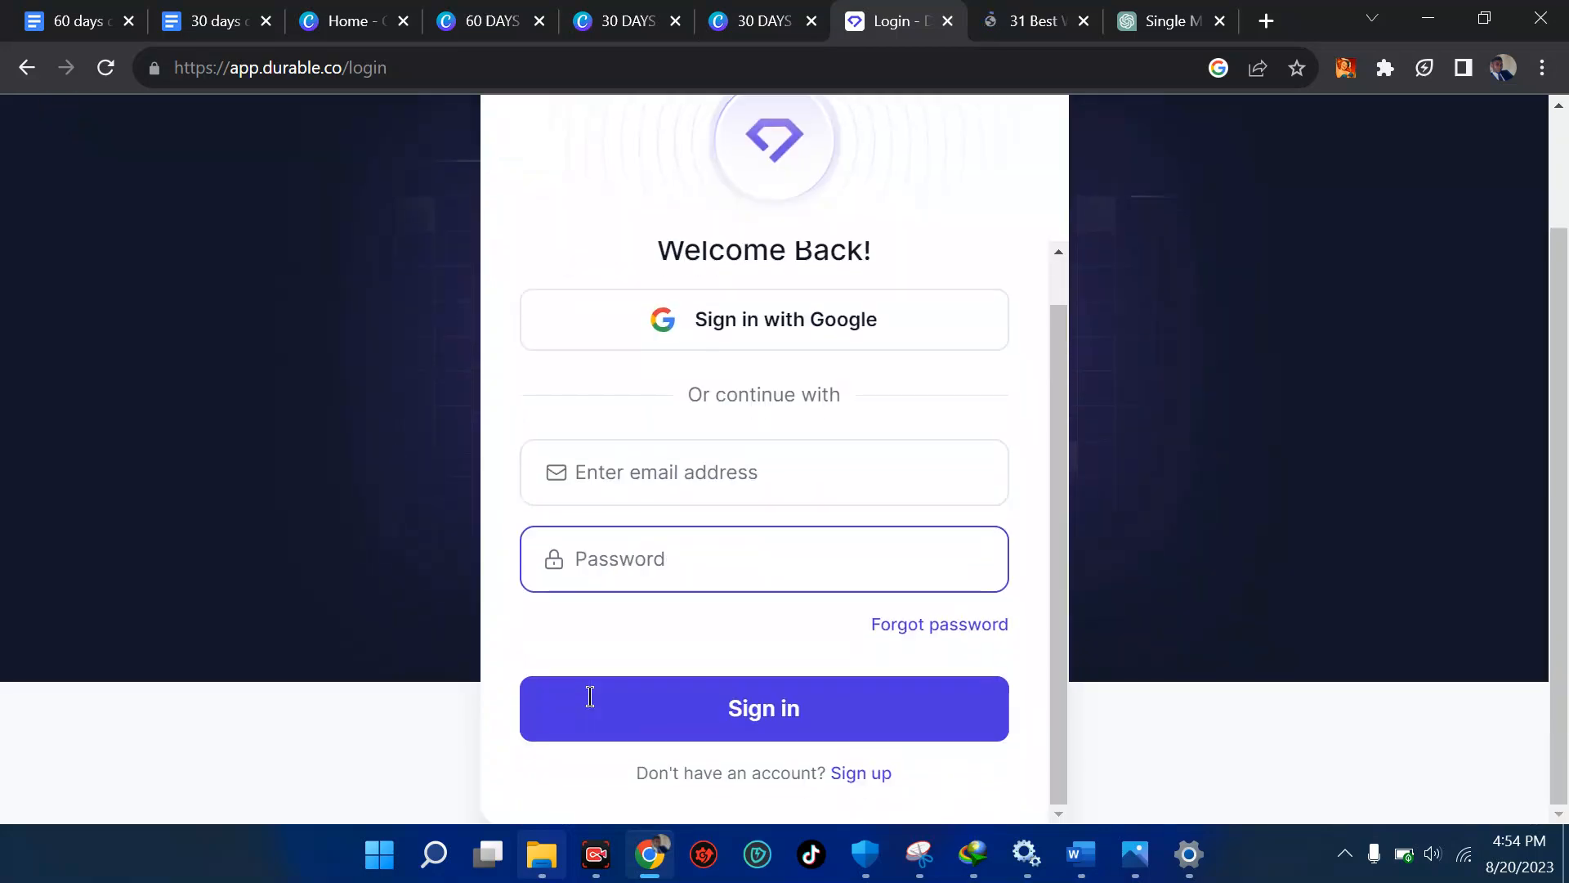
# Sign in to Durable with Google, using the first listed account.
pyautogui.scroll(1, 592, 708)
pyautogui.click(771, 377)
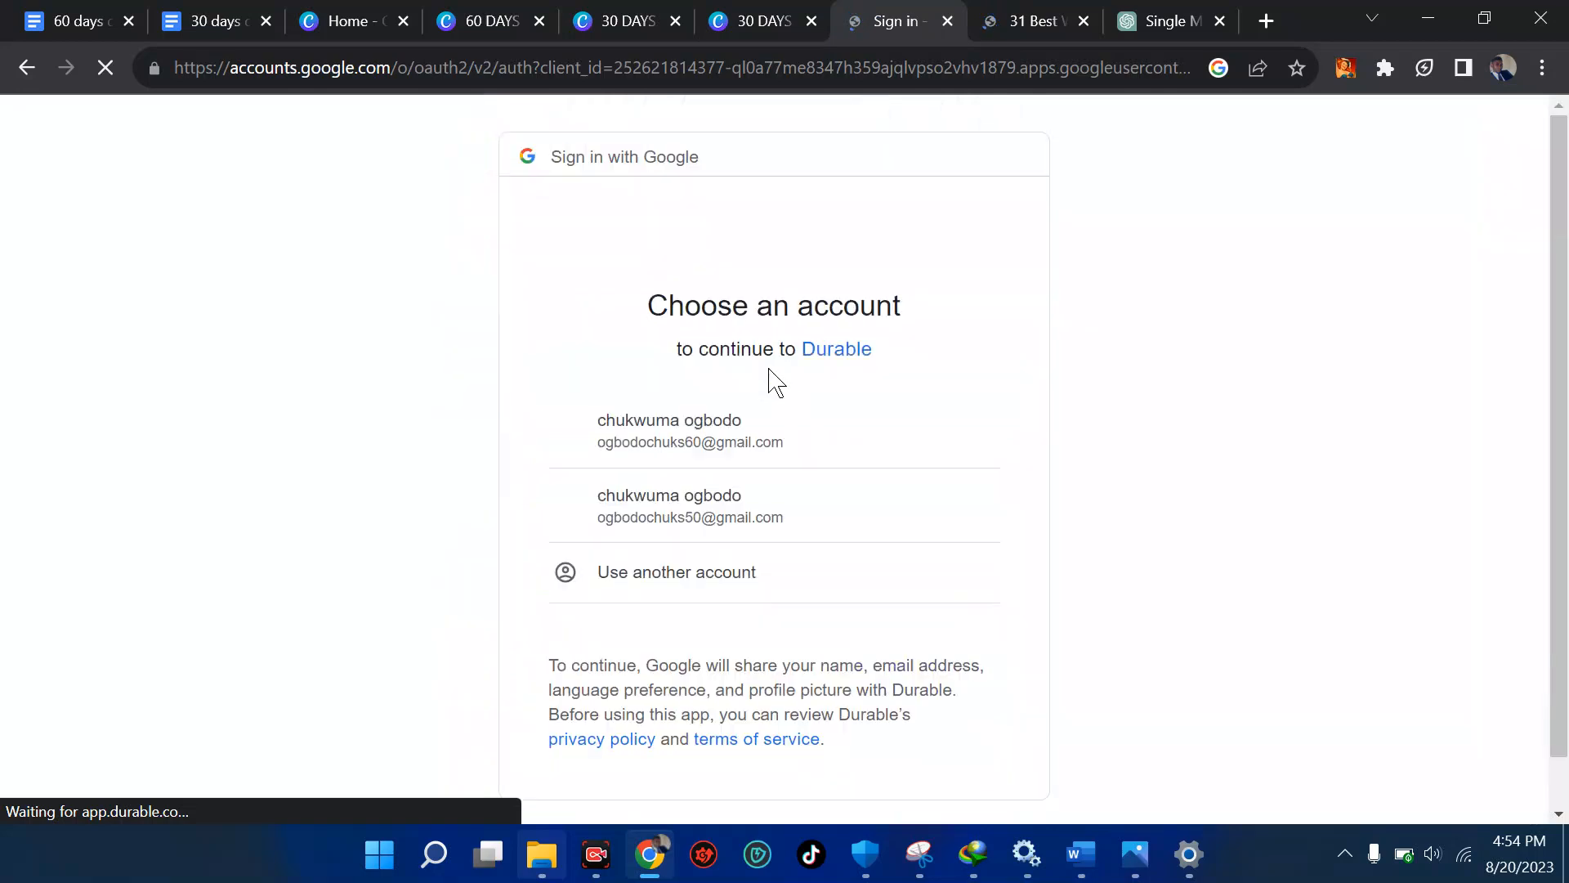
pyautogui.click(712, 445)
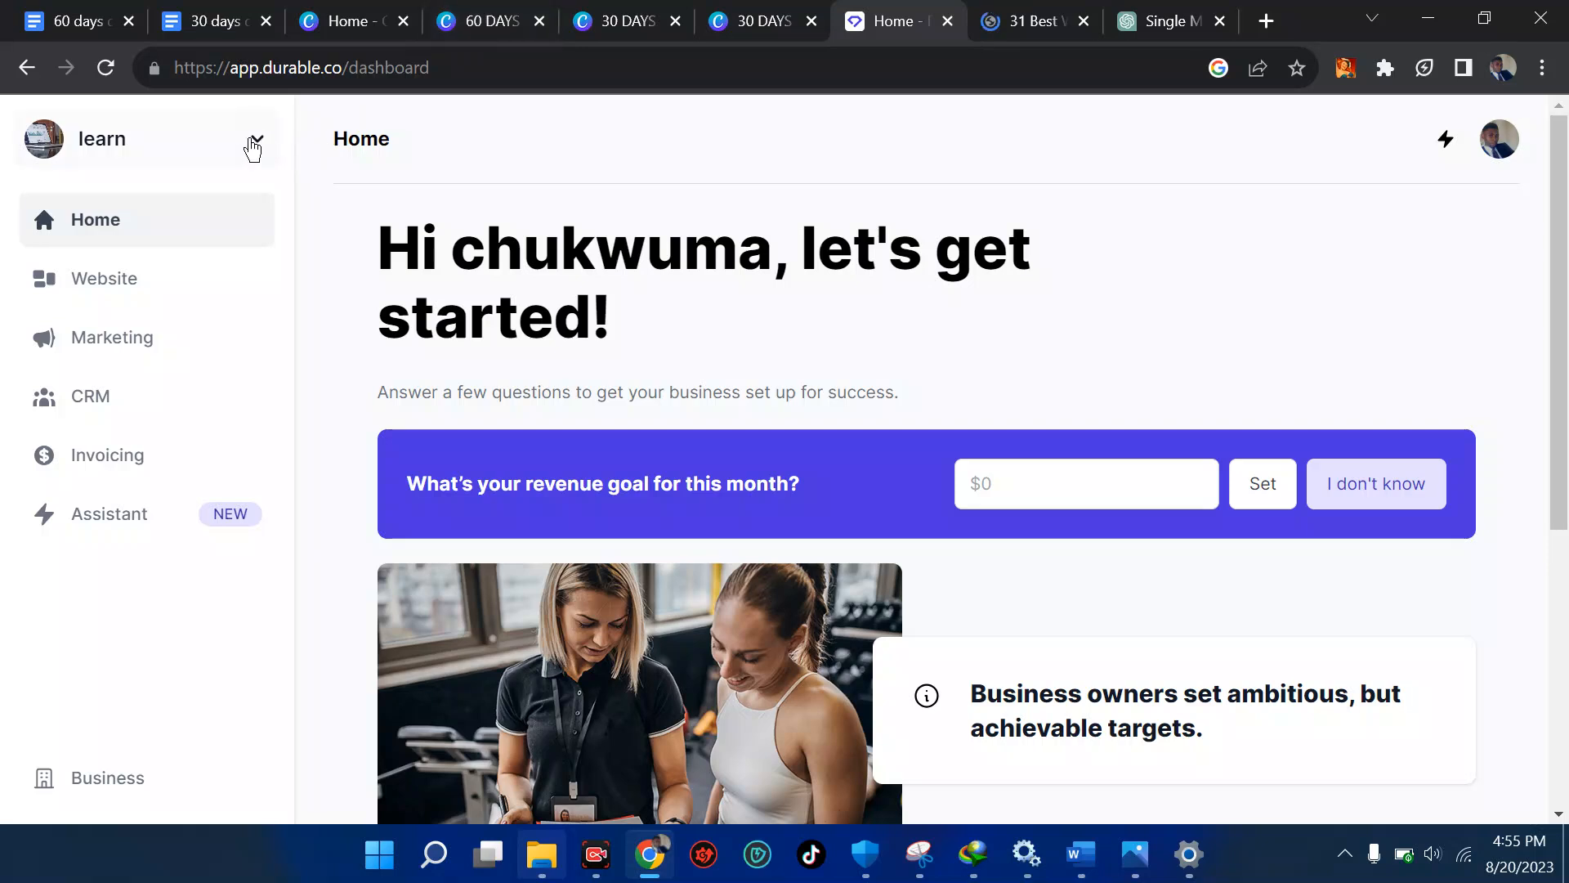
# Start creating a new business from the business selector and name it "agency".
pyautogui.click(253, 147)
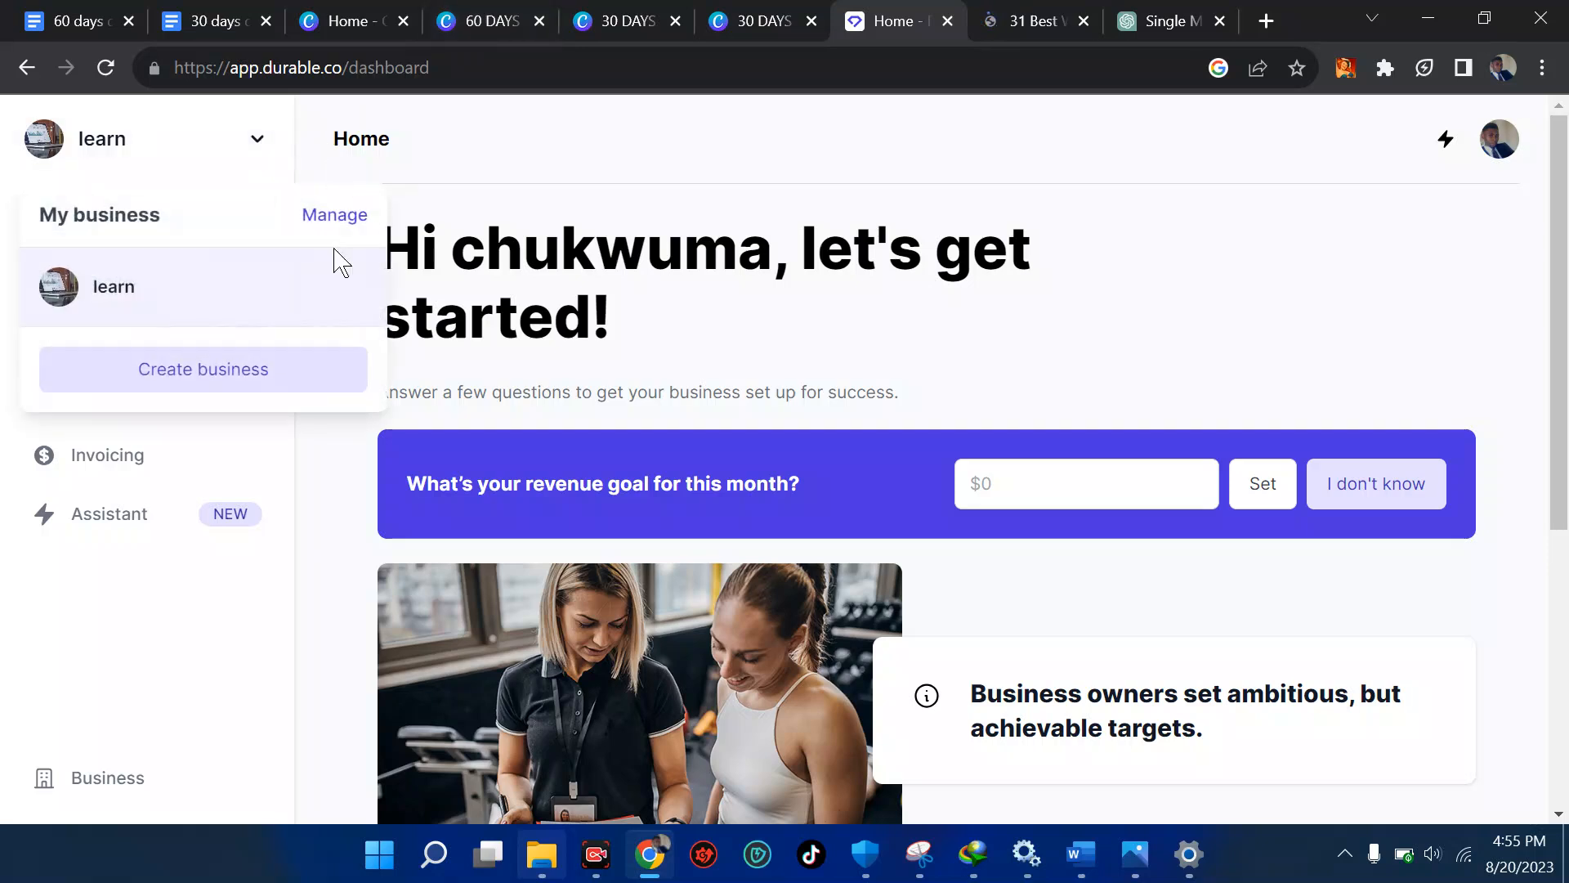
pyautogui.click(211, 390)
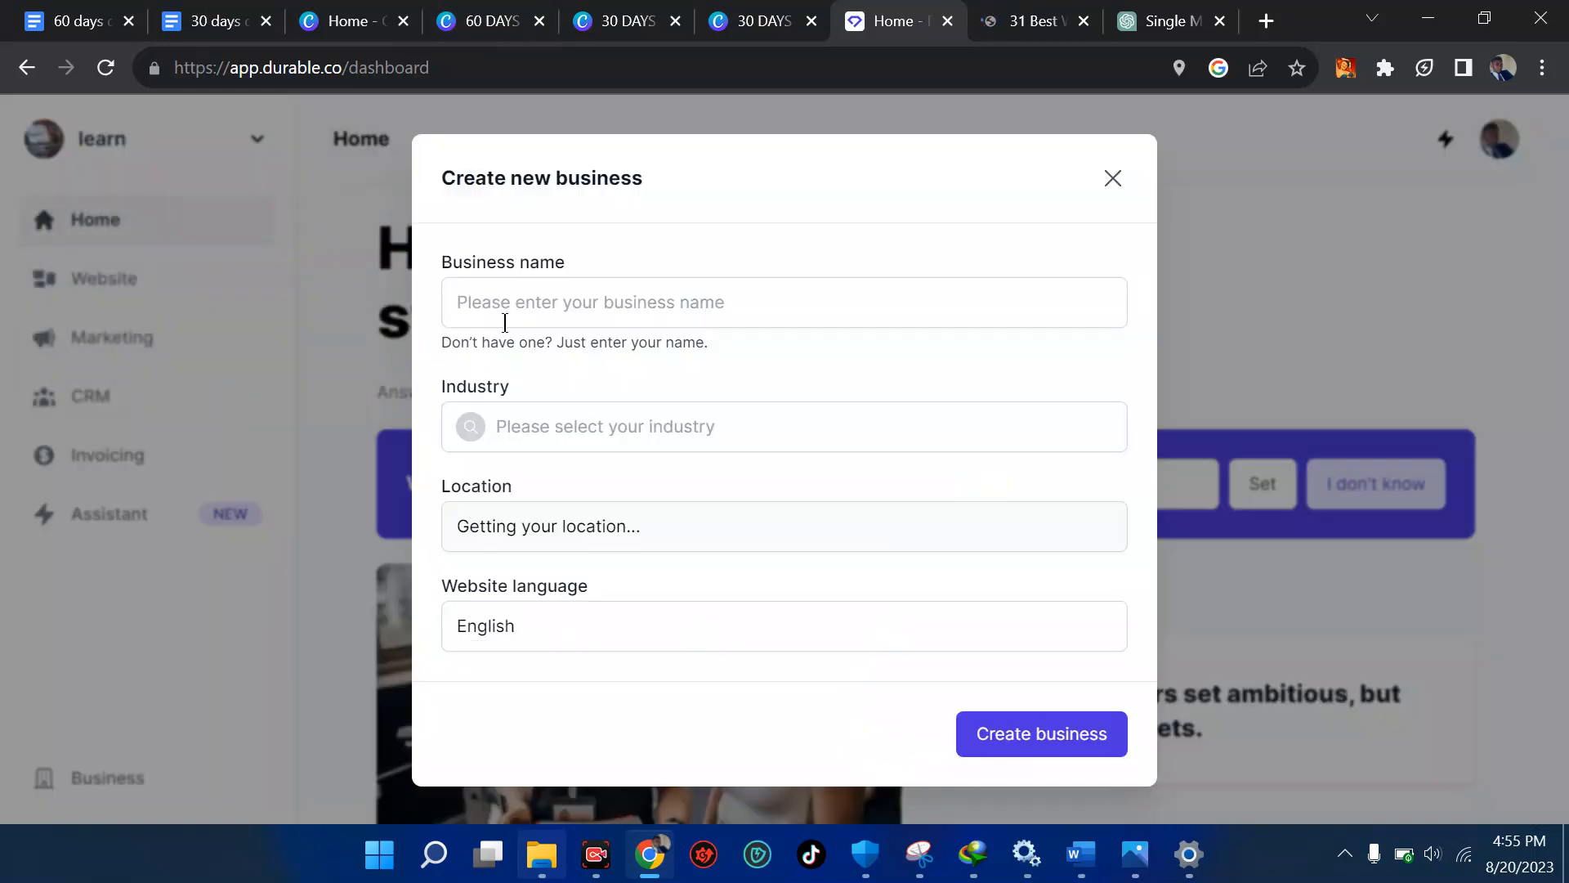
pyautogui.click(507, 318)
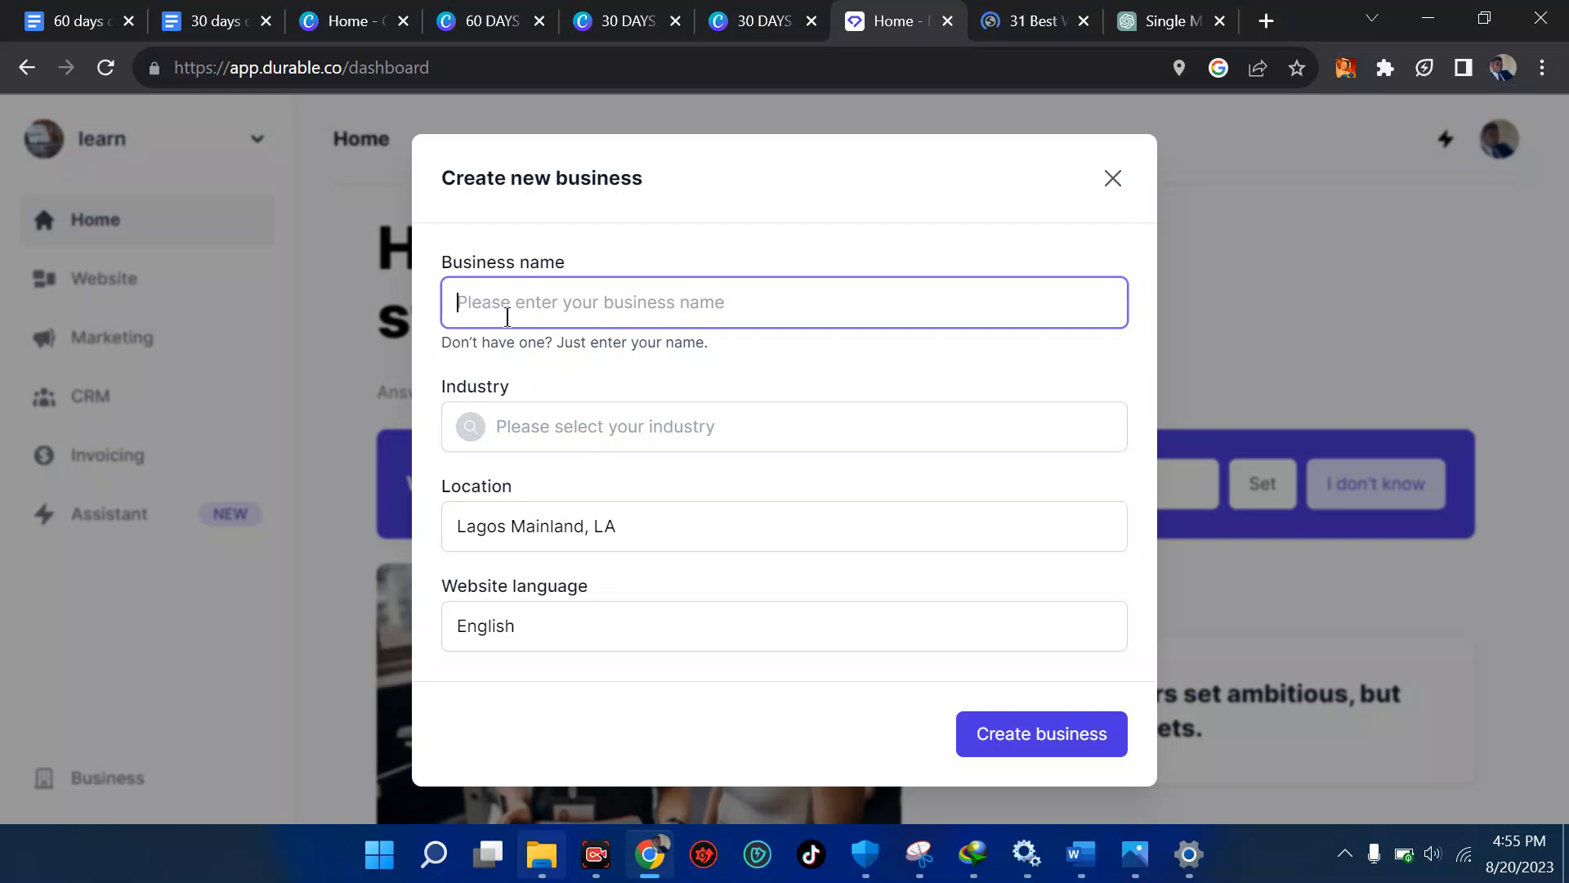
pyautogui.write('agency')
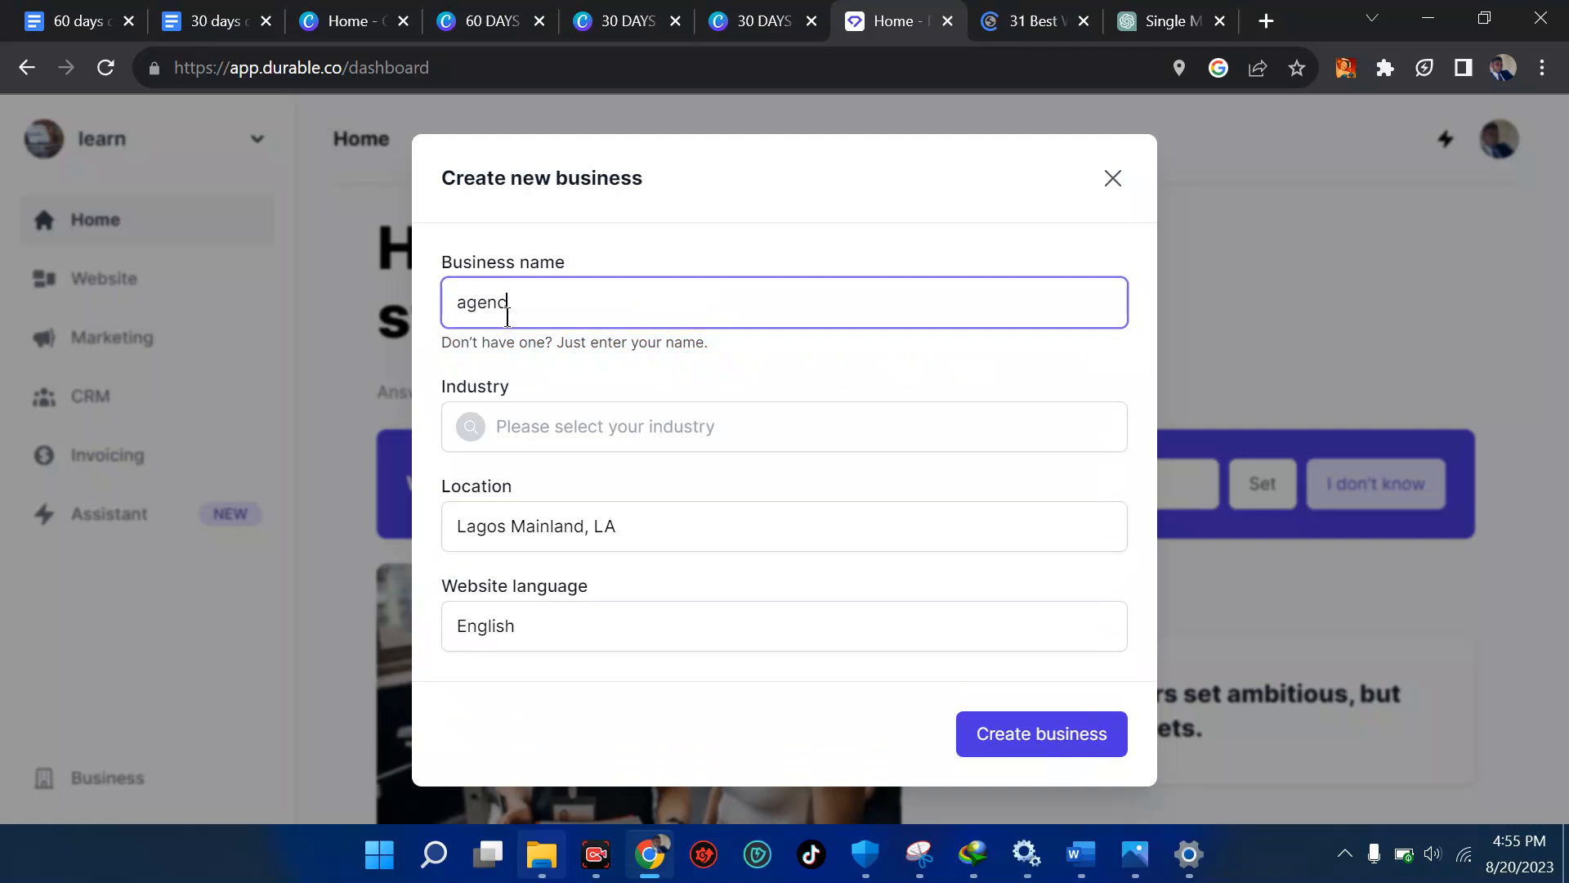
pyautogui.click(527, 419)
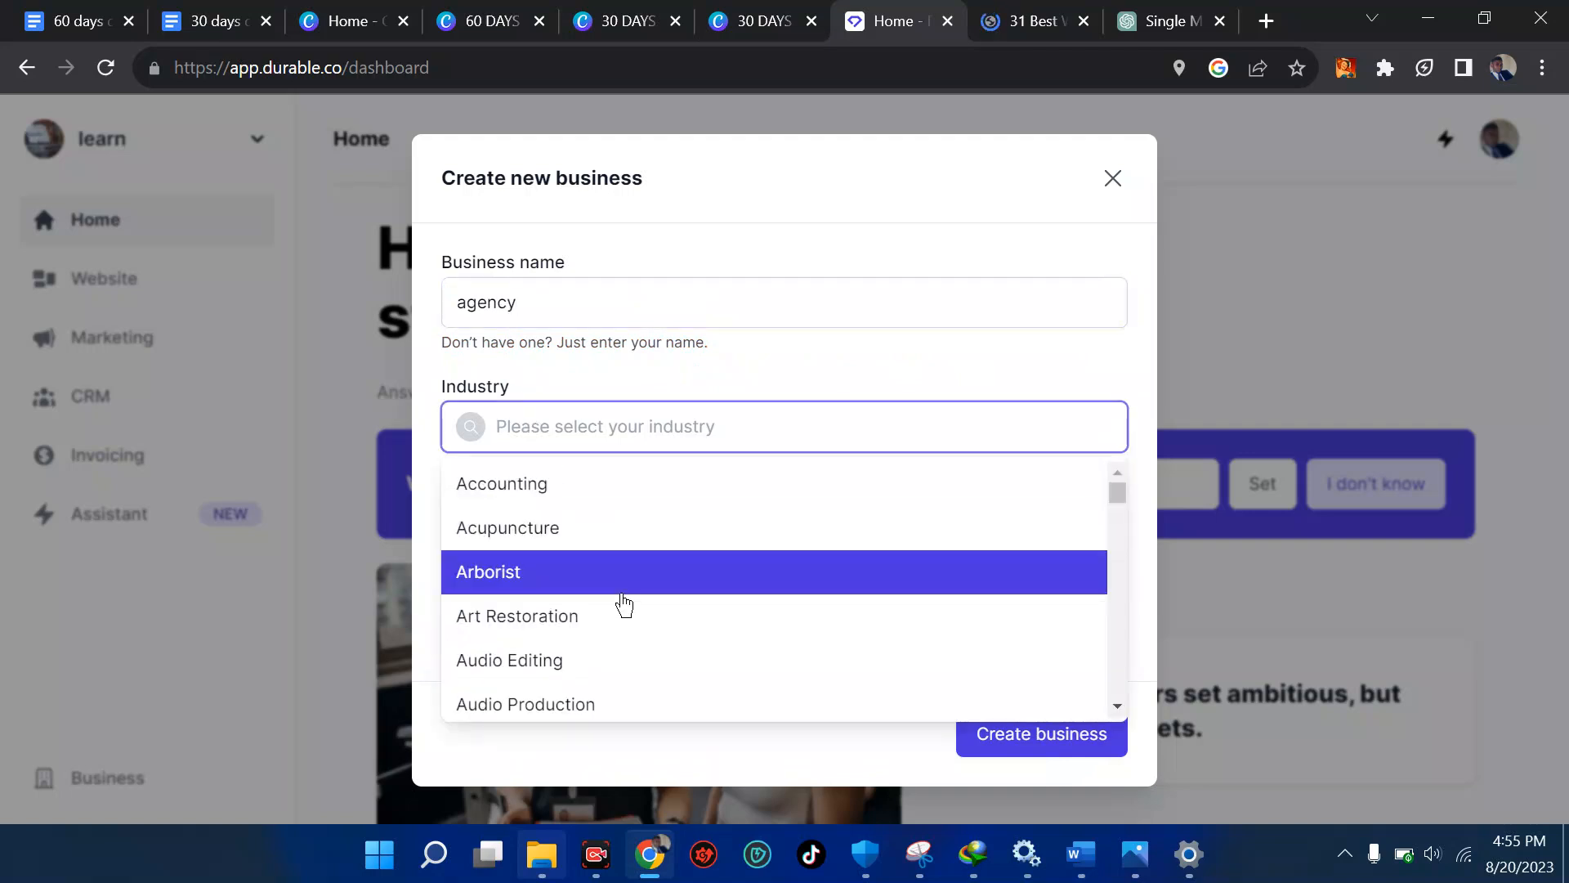
pyautogui.scroll(-3, 624, 603)
pyautogui.scroll(-3, 624, 605)
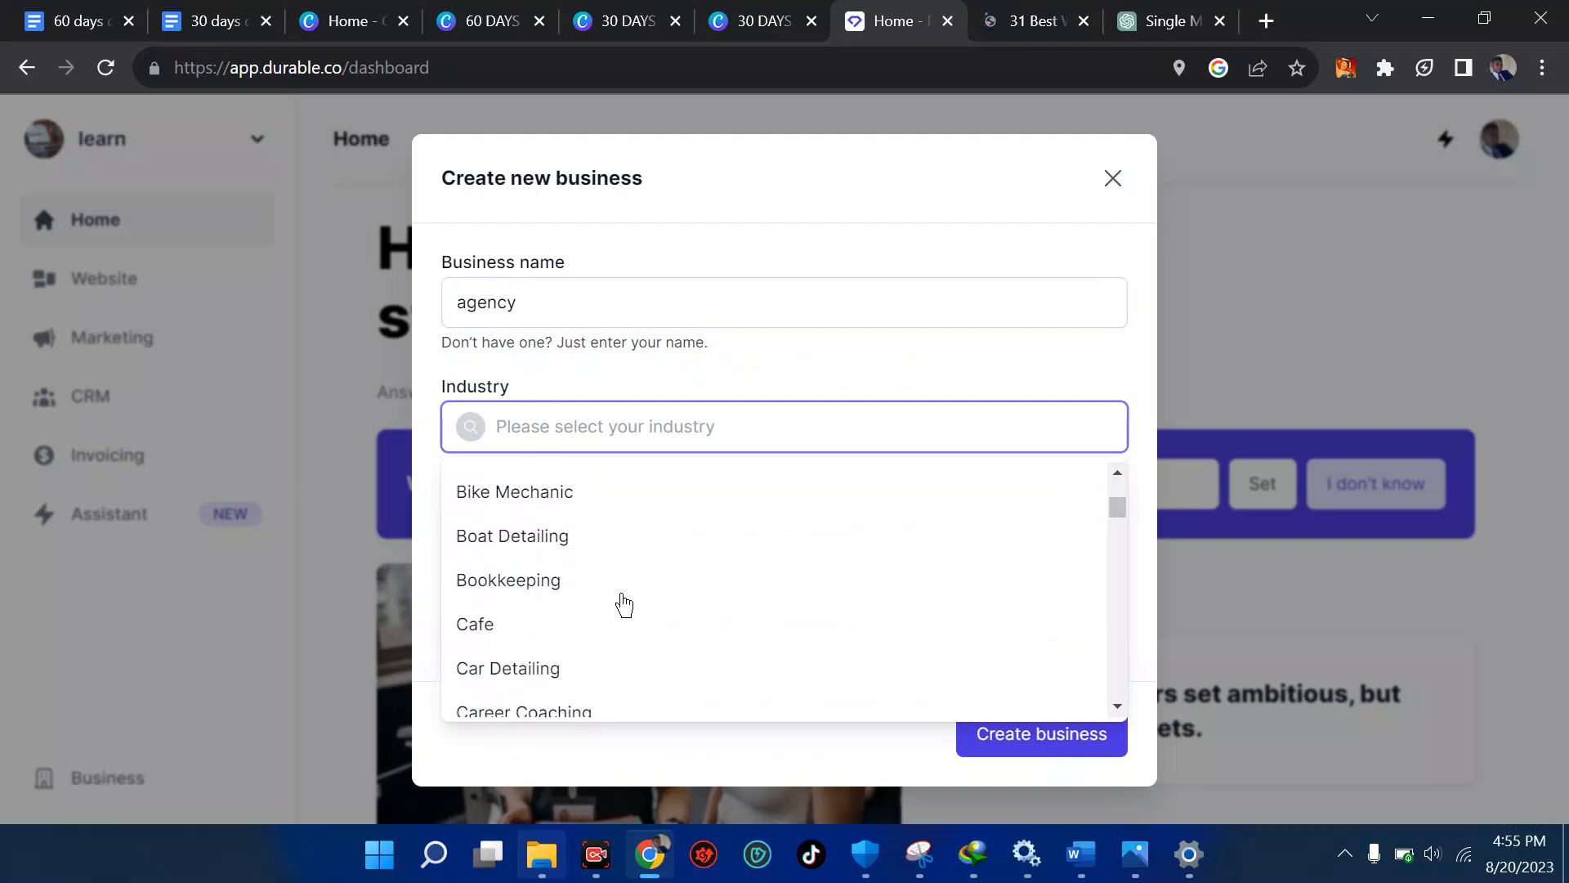
pyautogui.write('tech')
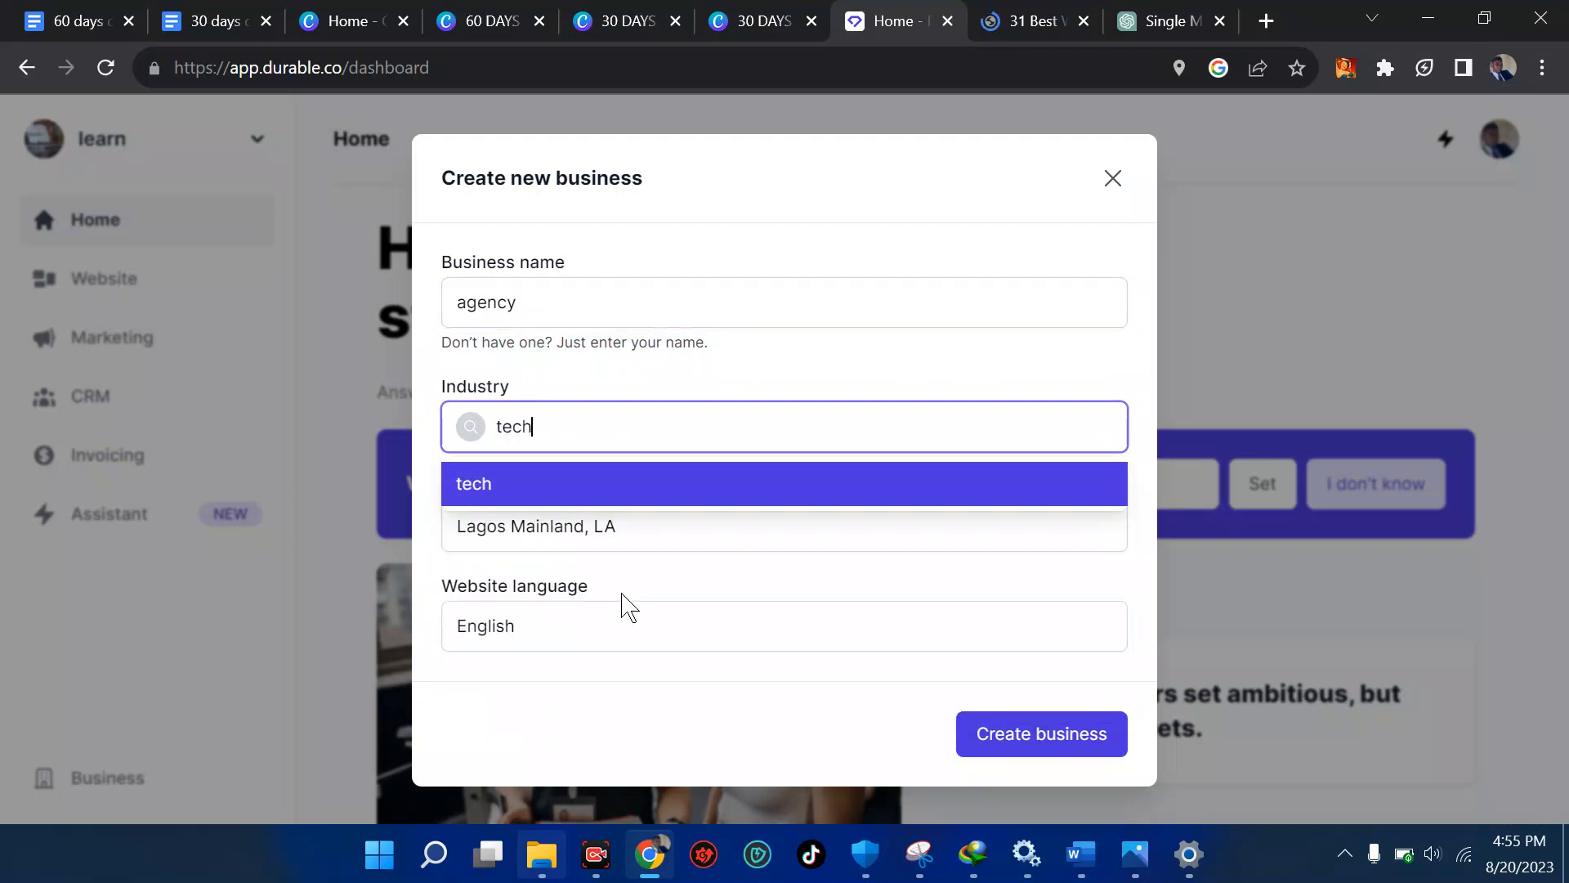
pyautogui.press('BackSpace')
pyautogui.press('BackSpace')
pyautogui.press('BackSpace')
pyautogui.press('BackSpace')
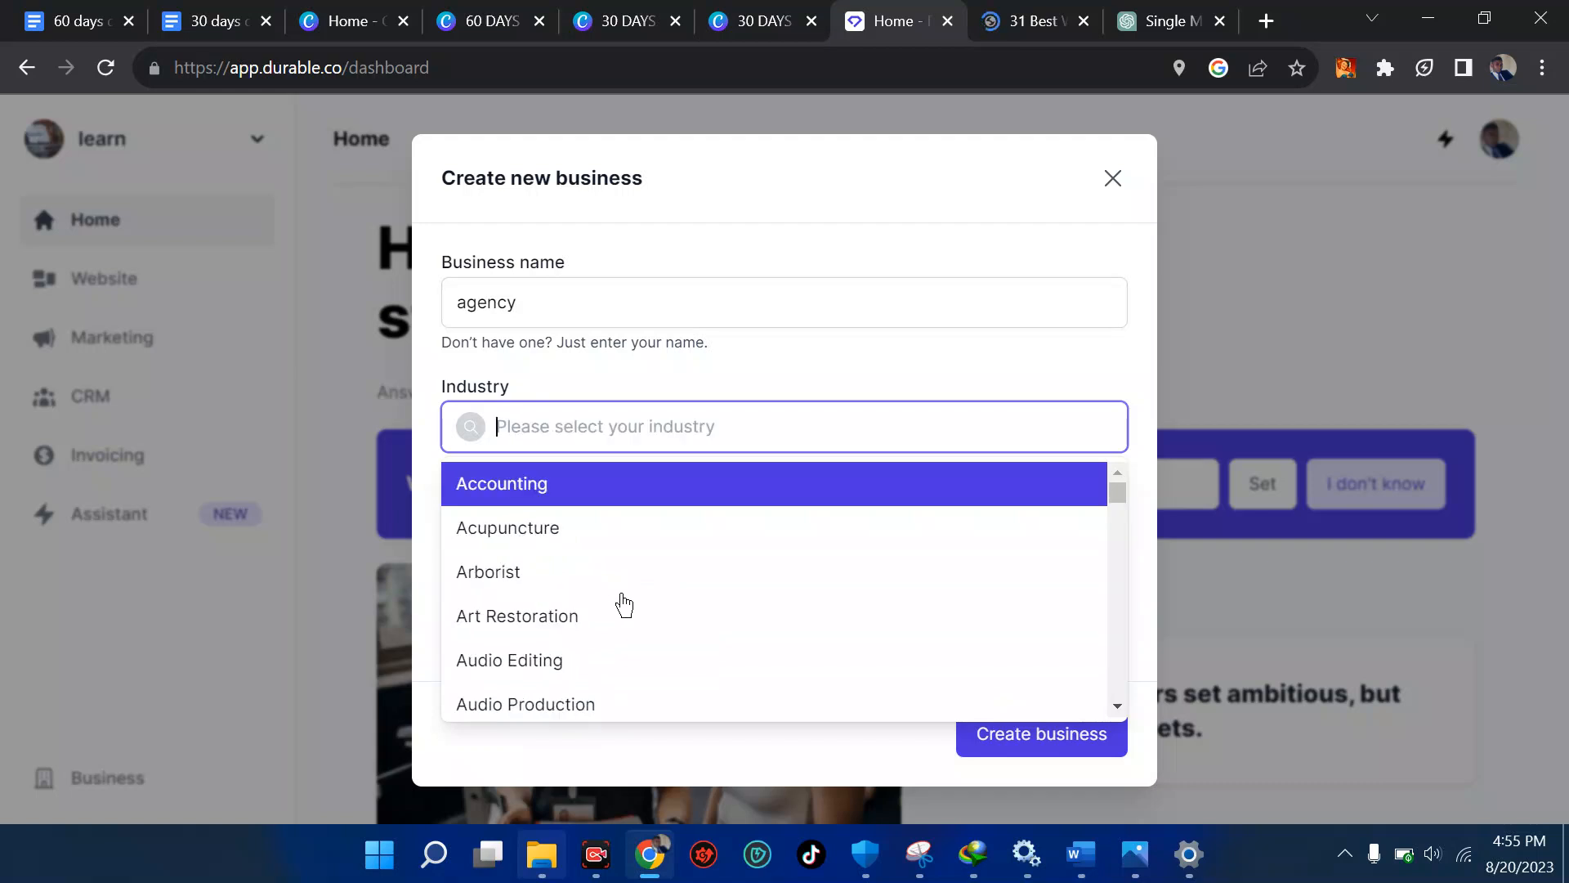
# Set the new business's industry to "seminar".
pyautogui.write('semi')
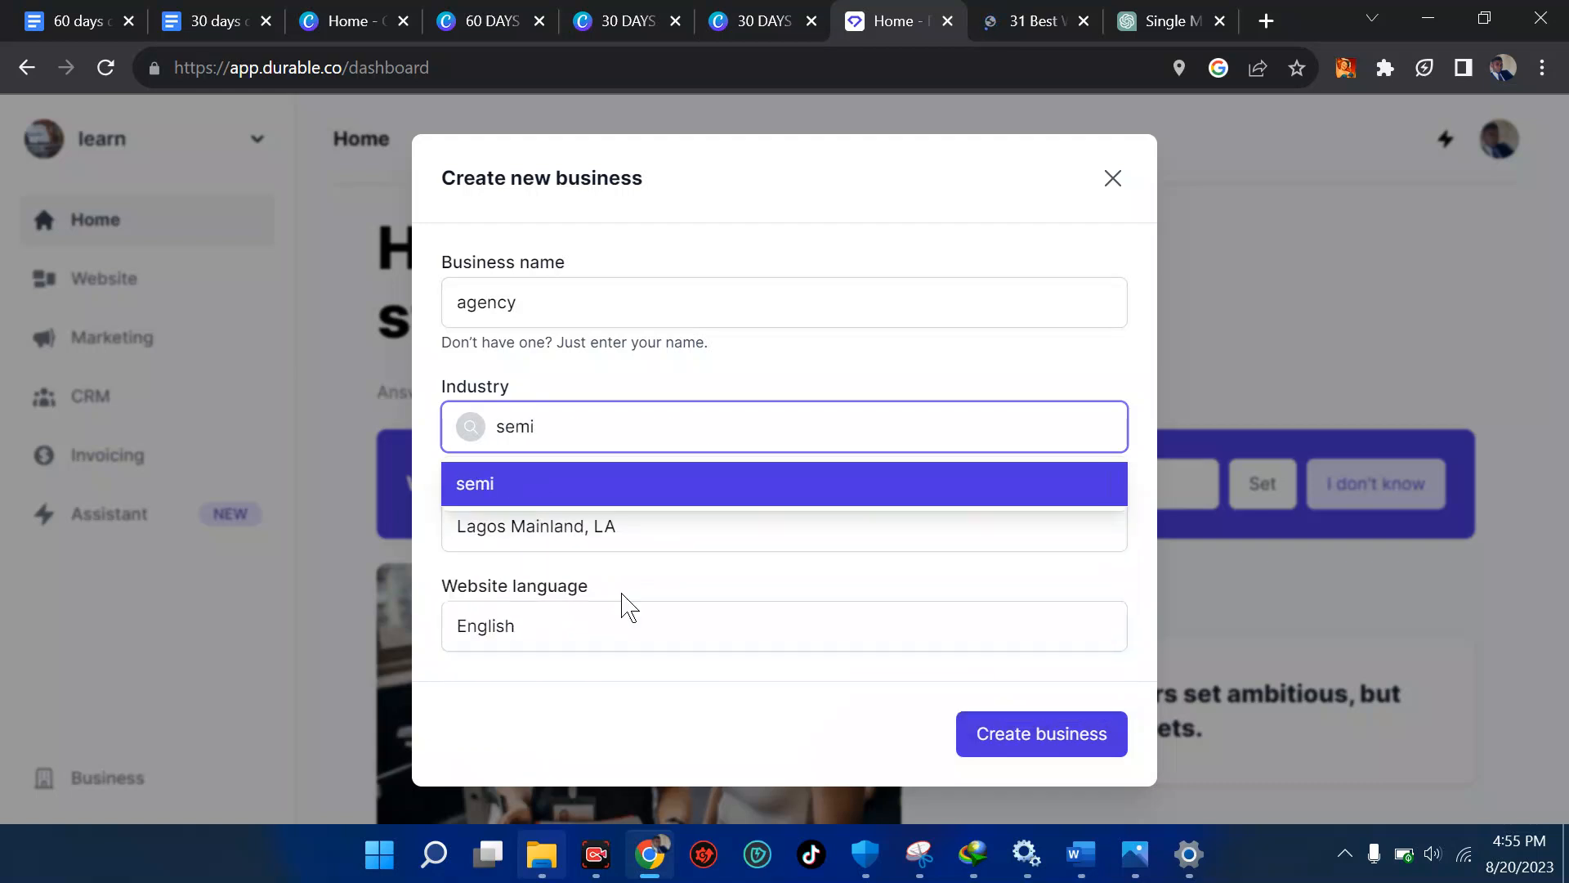
pyautogui.press('BackSpace')
pyautogui.press('BackSpace')
pyautogui.press('BackSpace')
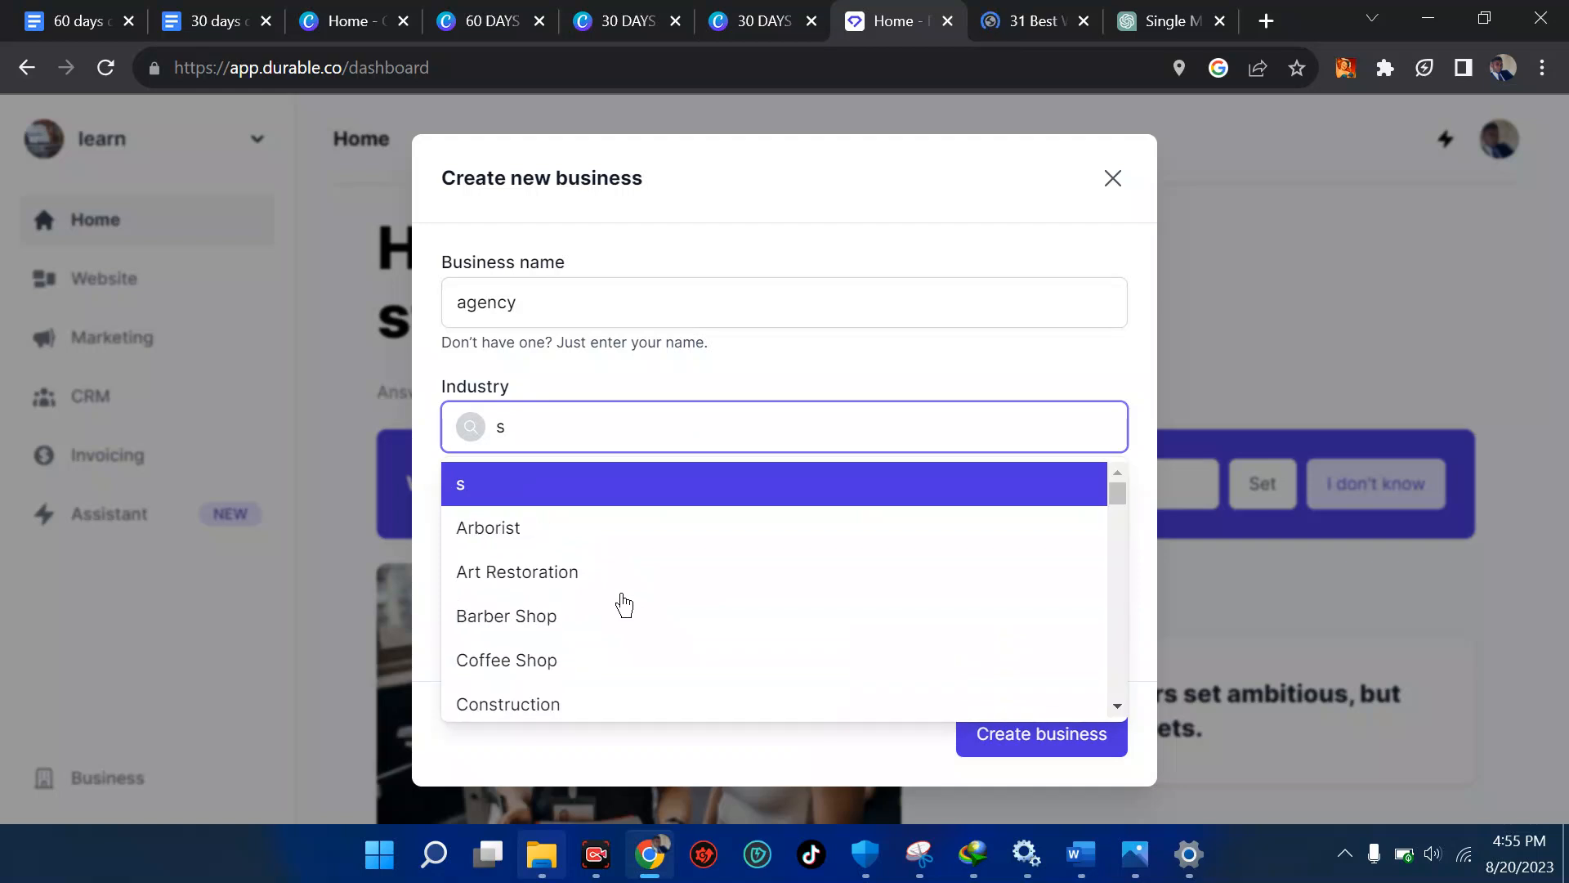
pyautogui.write('eminar')
pyautogui.press('Return')
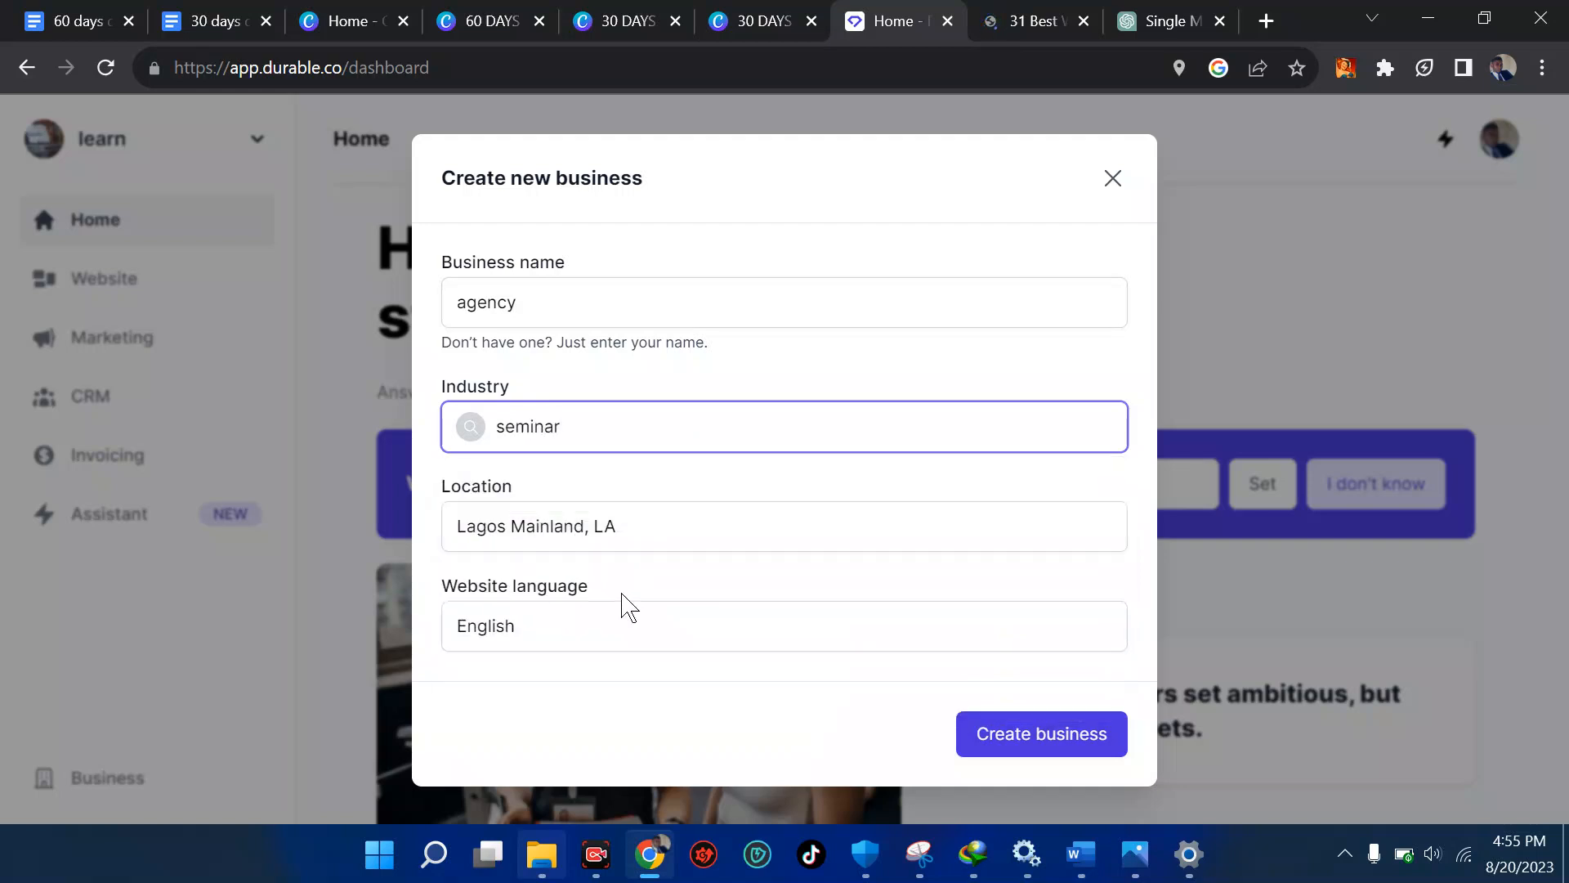
# Set the new business's industry to "technology".
pyautogui.click(672, 438)
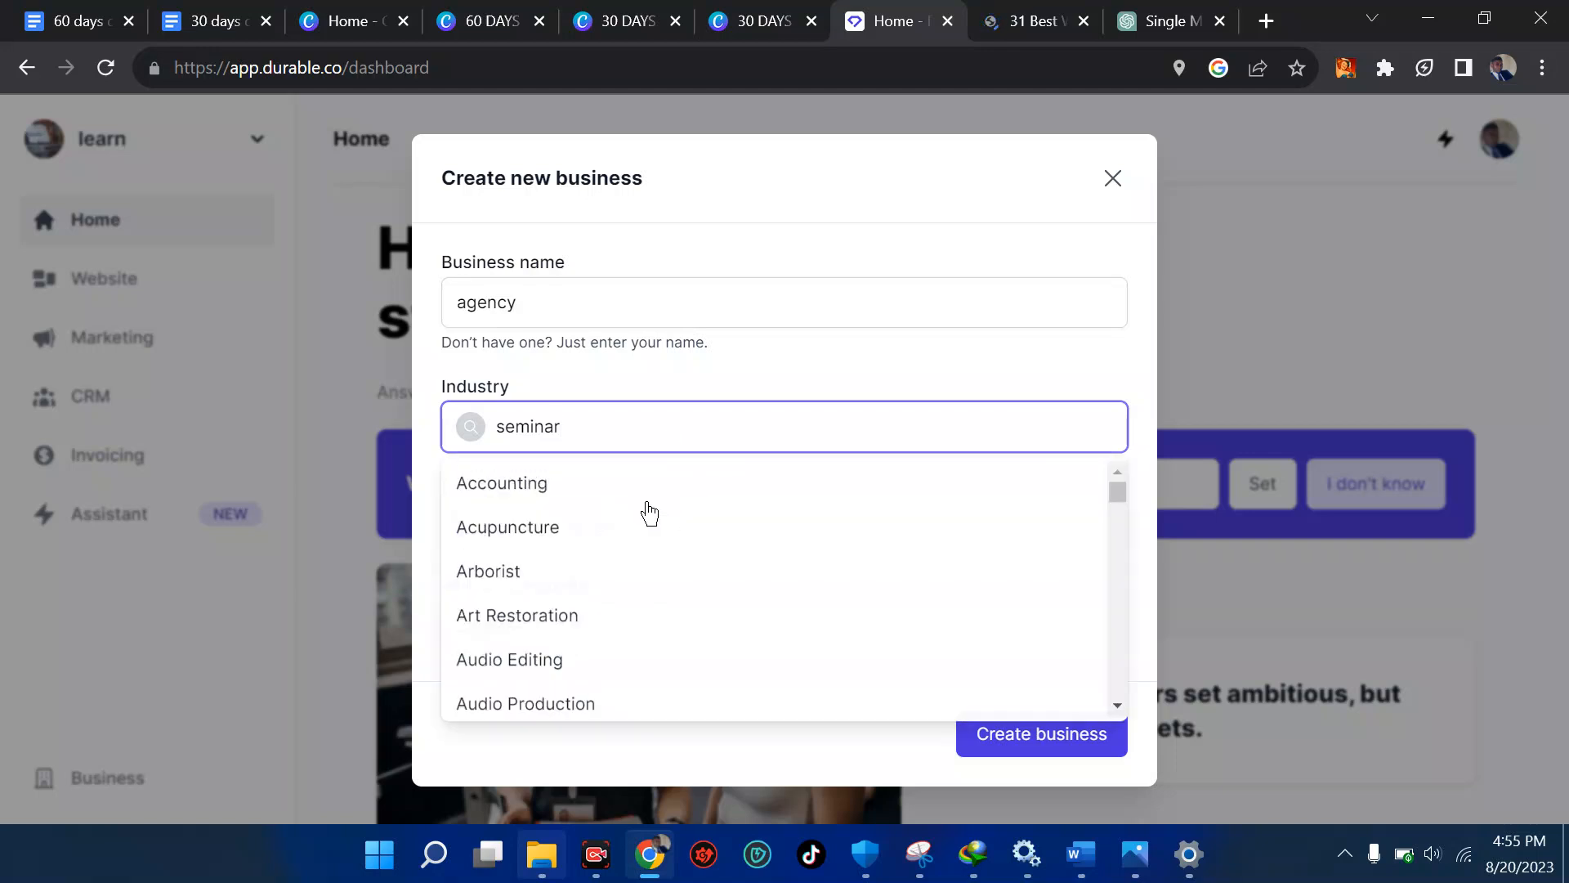
pyautogui.click(662, 423)
pyautogui.doubleClick(615, 420)
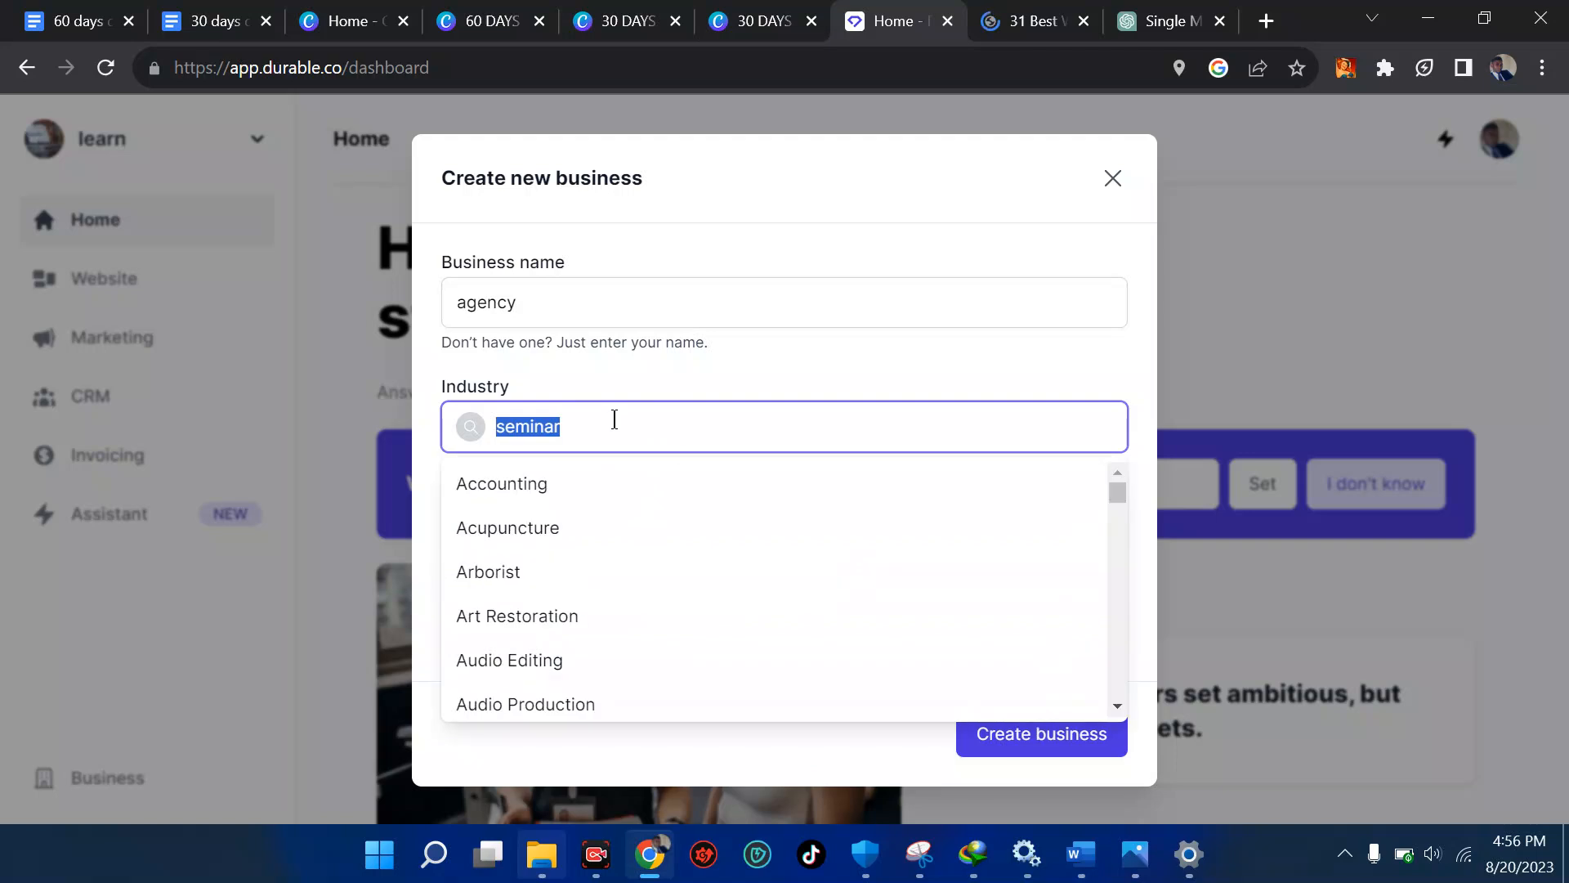
pyautogui.write('technology')
pyautogui.press('Return')
# Set the business location to the suggested "Abuja, Nigeria".
pyautogui.click(589, 533)
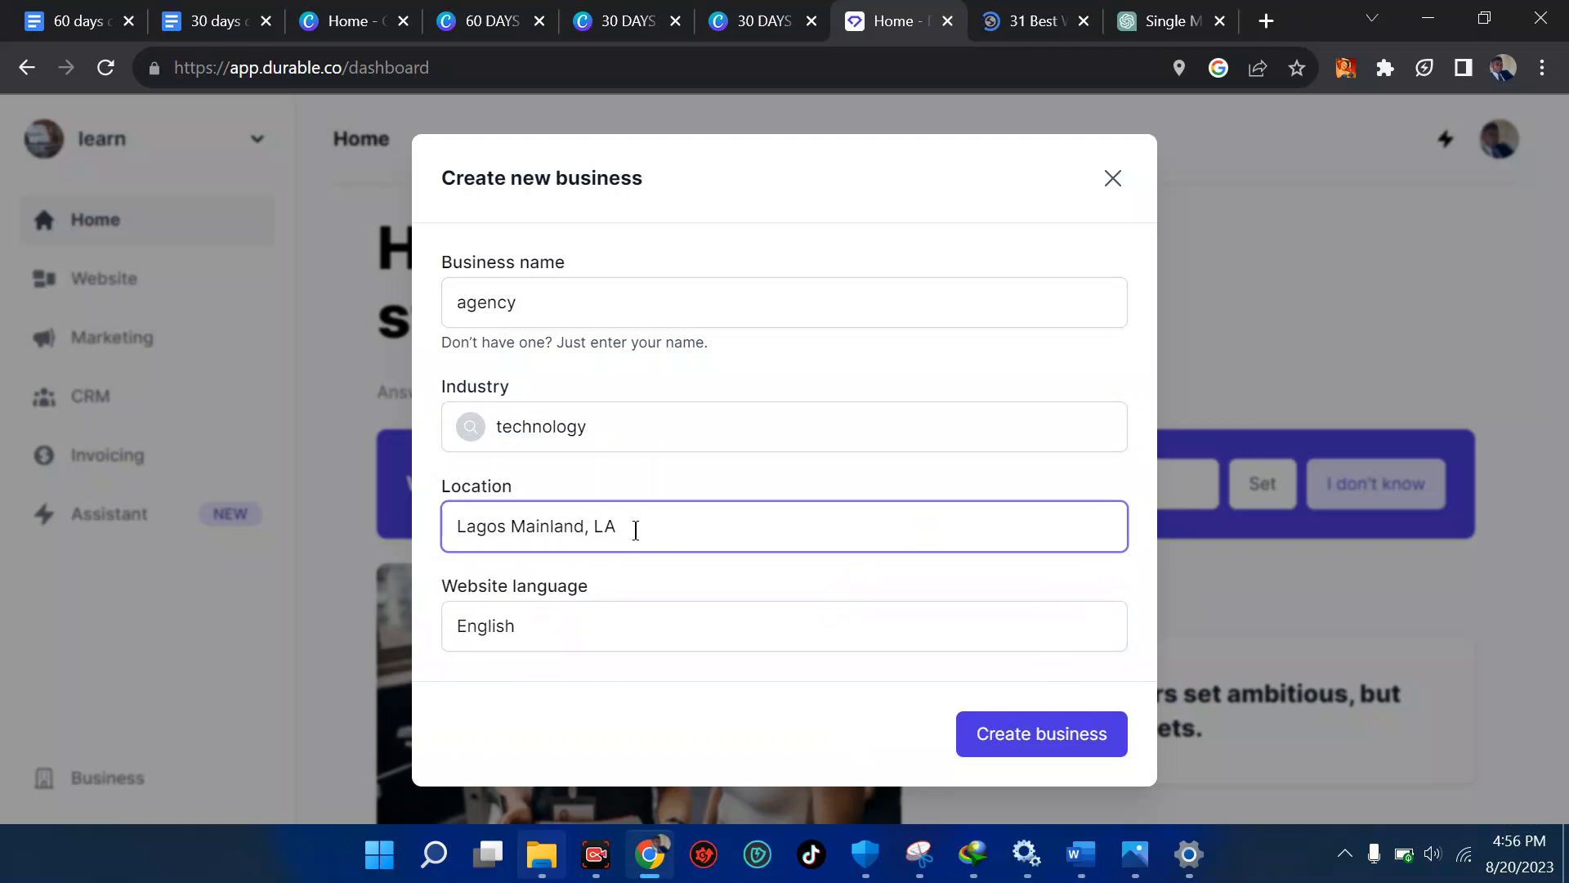
pyautogui.hotkey('ctrl', 'a')
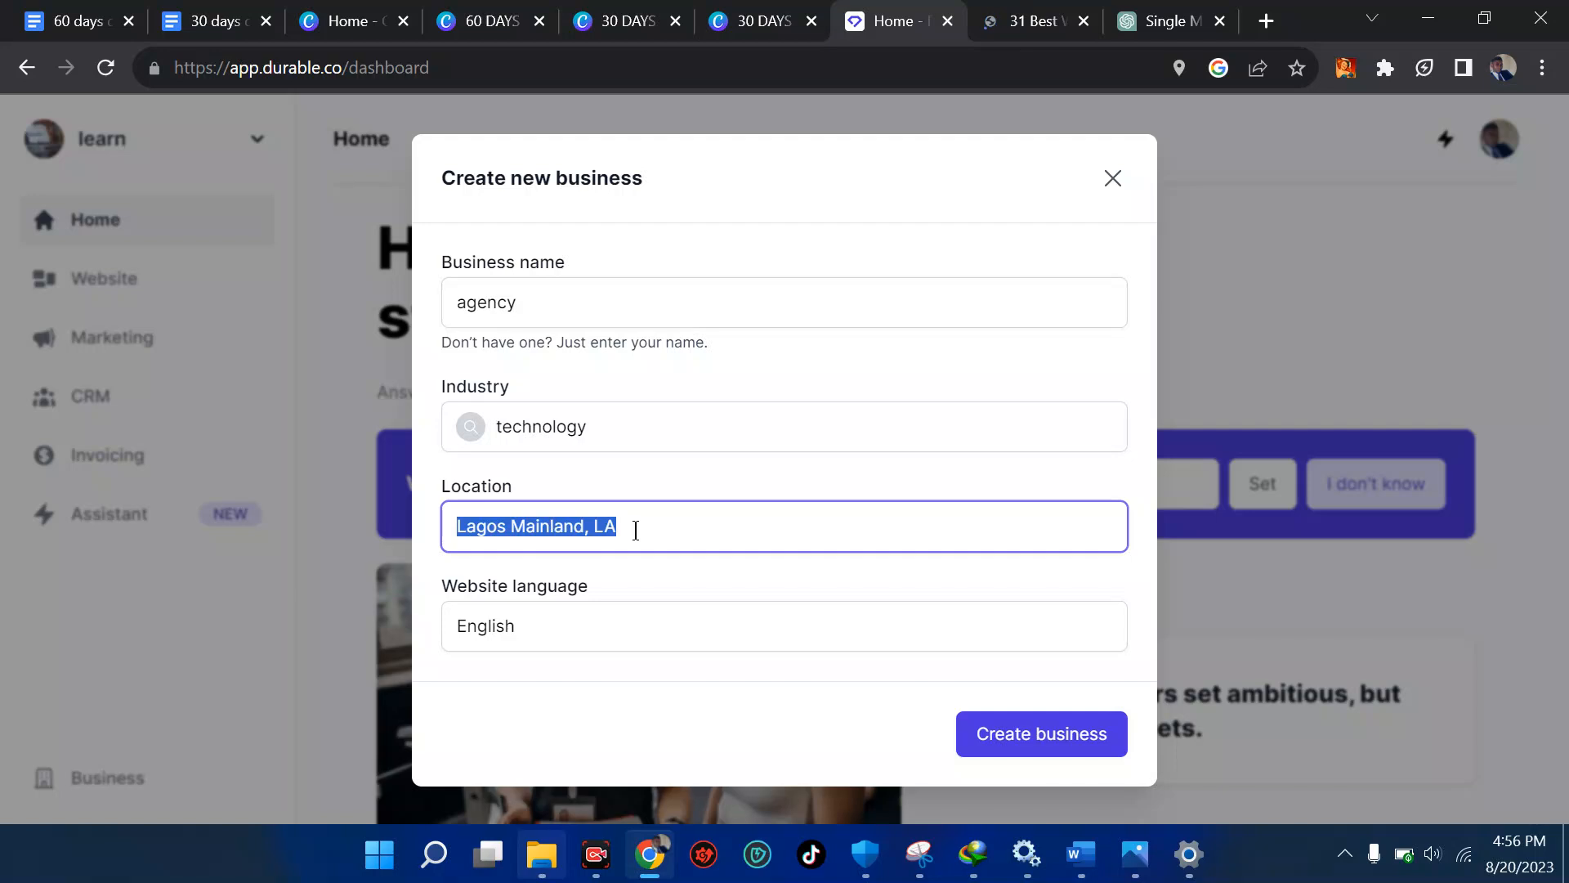
pyautogui.write('abuja')
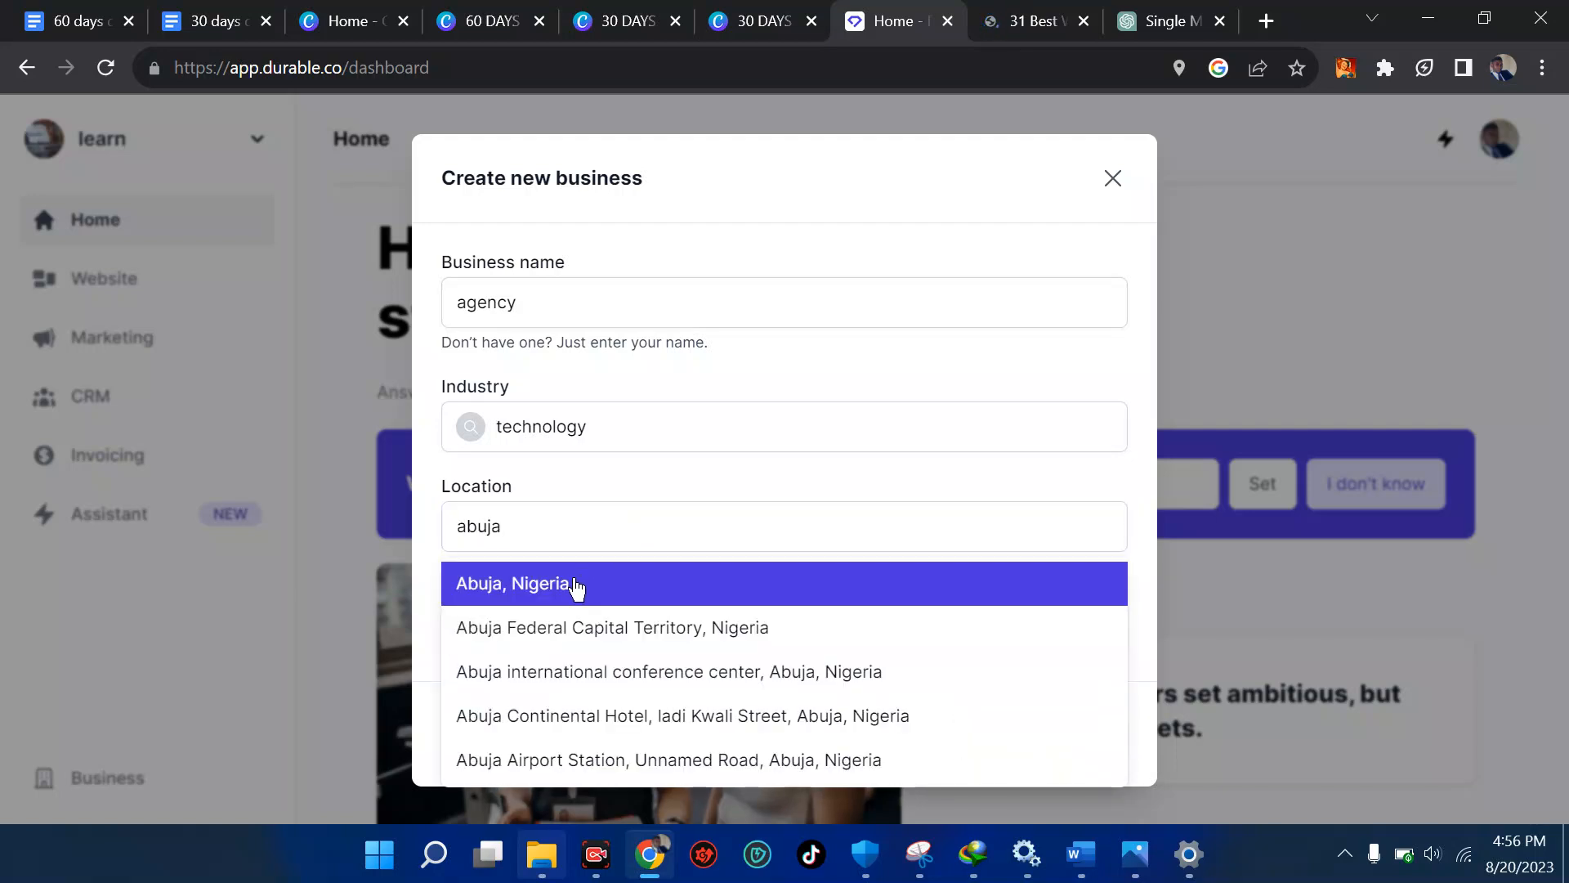
pyautogui.click(577, 585)
# Look through the available website languages and keep English.
pyautogui.click(547, 635)
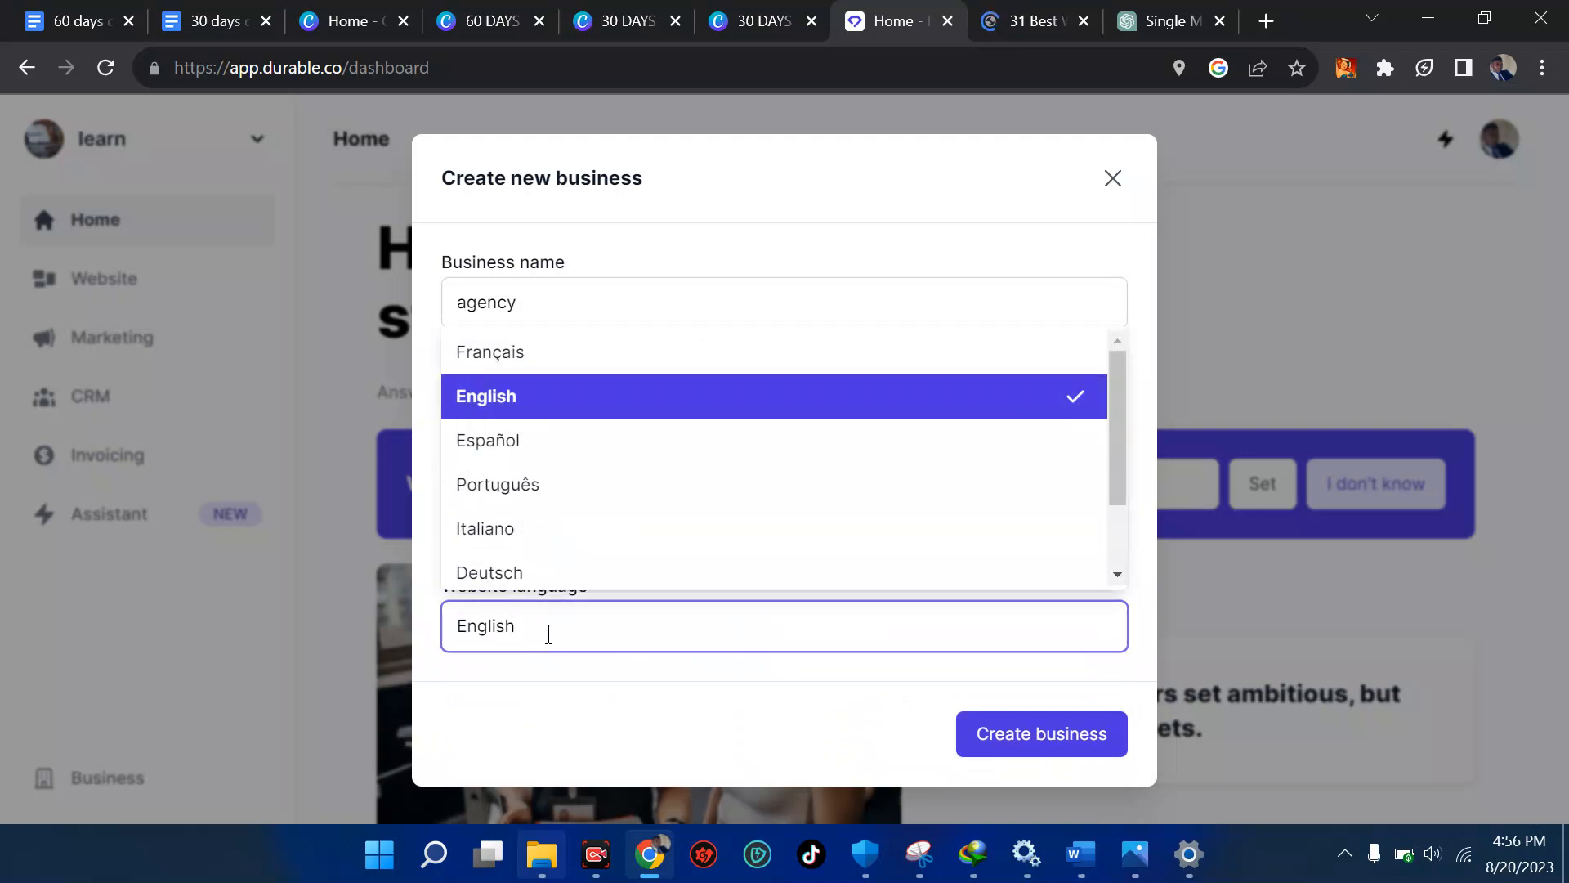
pyautogui.scroll(-1, 687, 518)
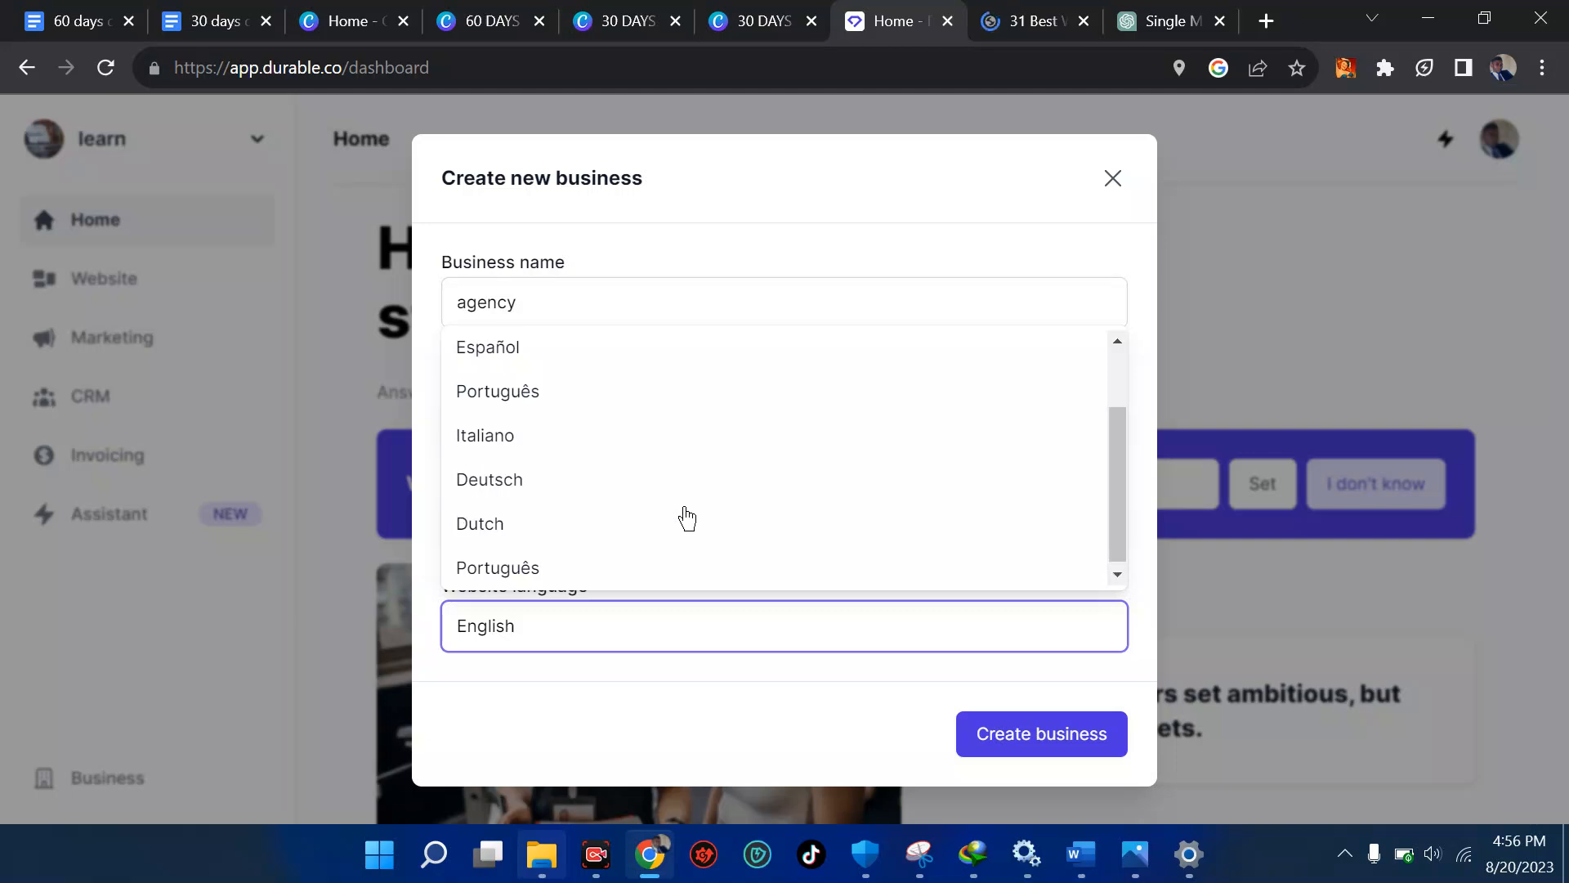
pyautogui.scroll(1, 687, 518)
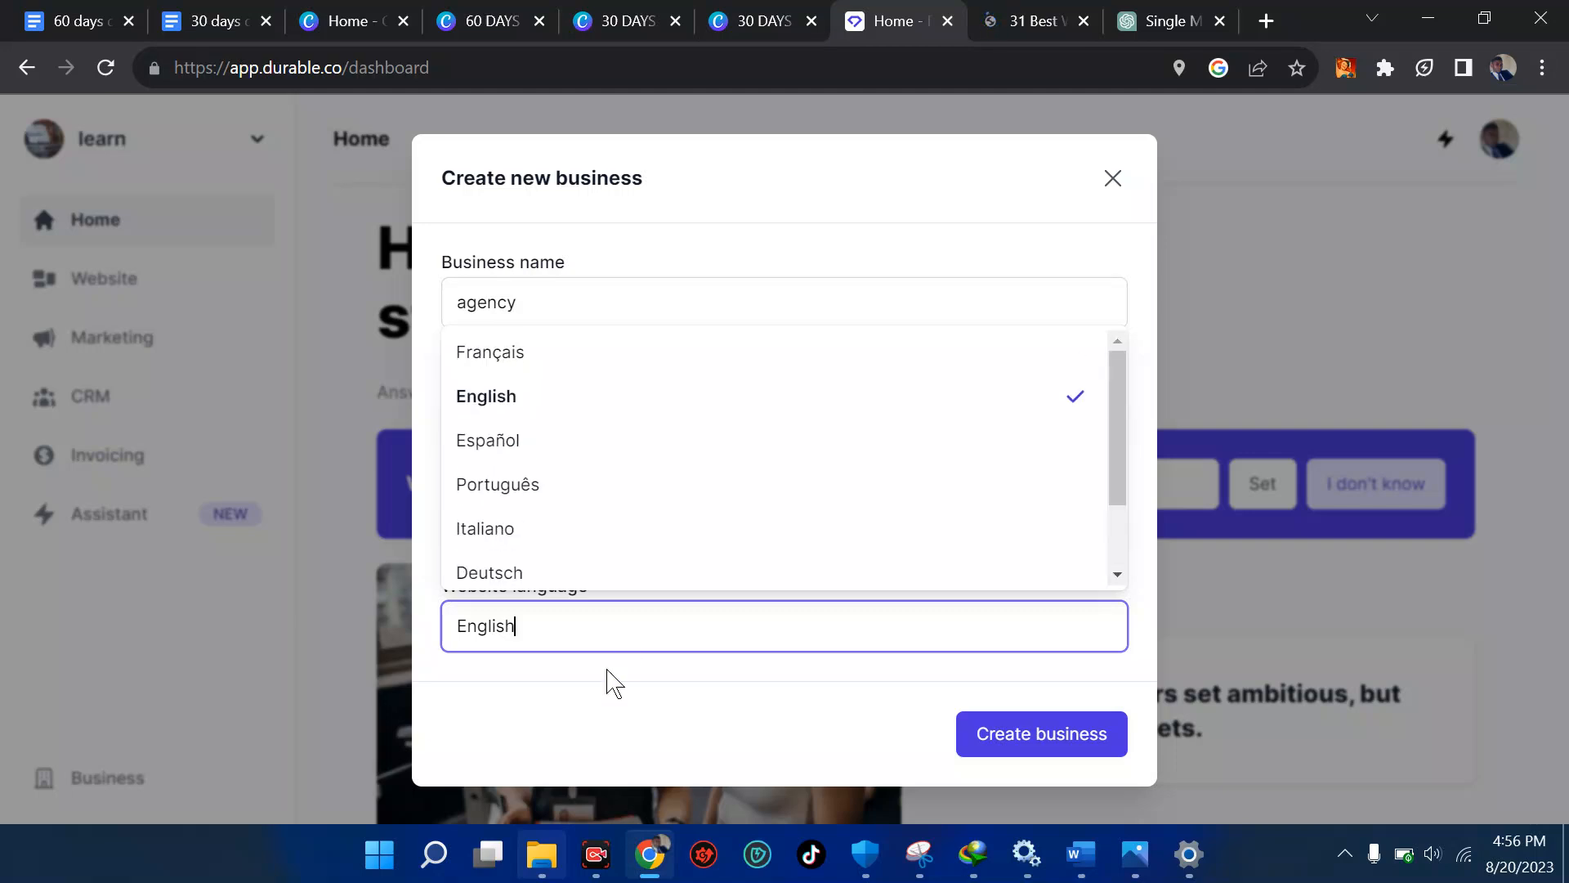
pyautogui.click(590, 714)
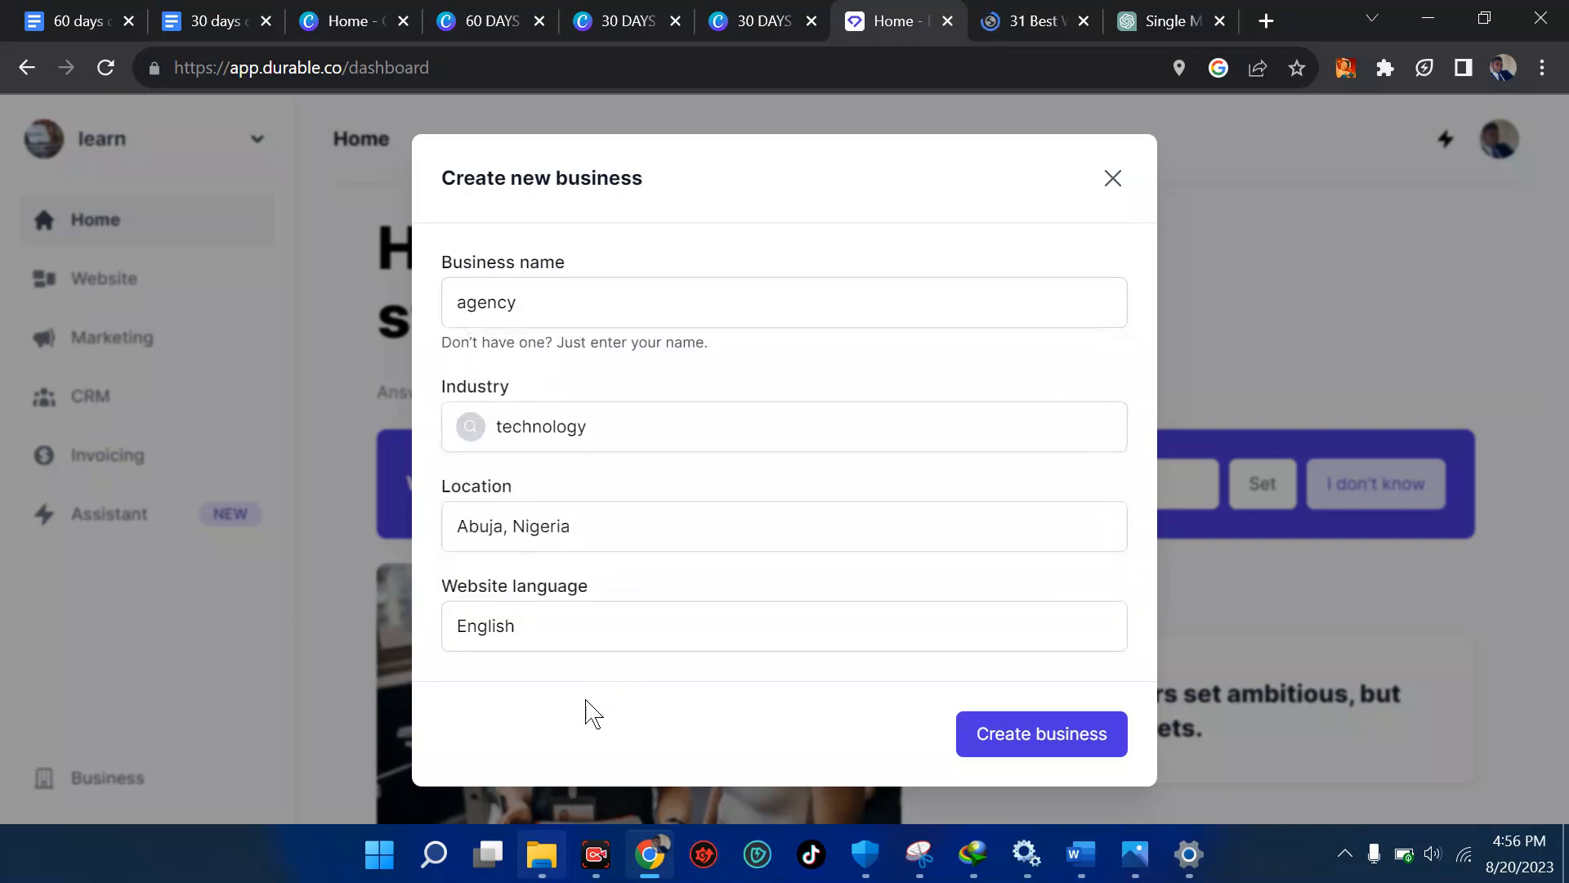
# Create the "agency" business with the entered details and dismiss the list of businesses.
pyautogui.click(1042, 745)
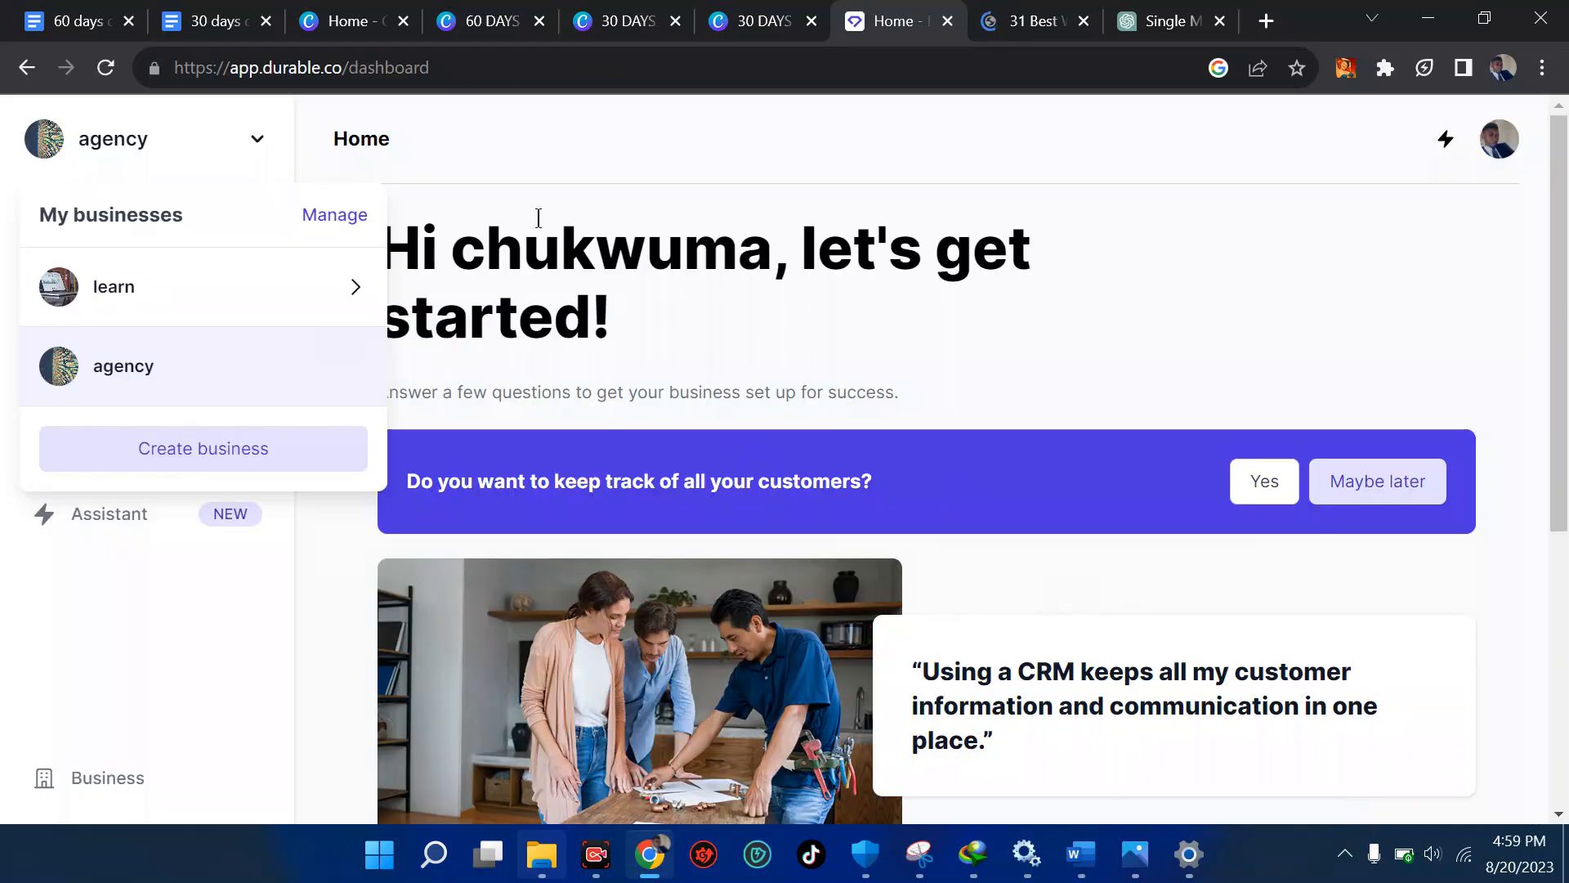
pyautogui.click(582, 187)
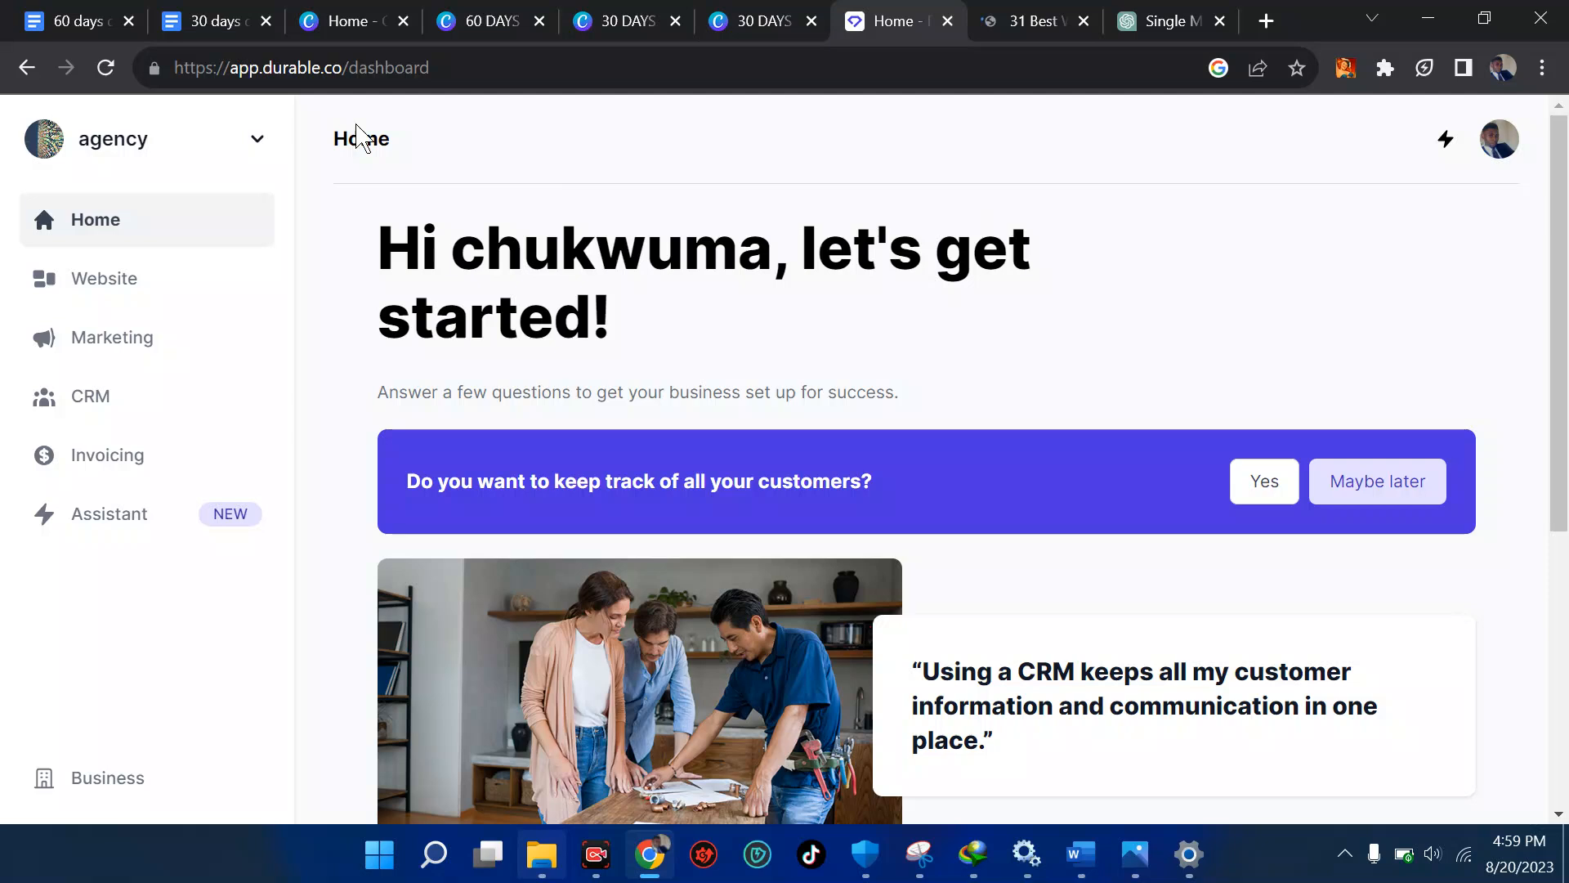
# Start another new business and name it "motivation".
pyautogui.click(196, 154)
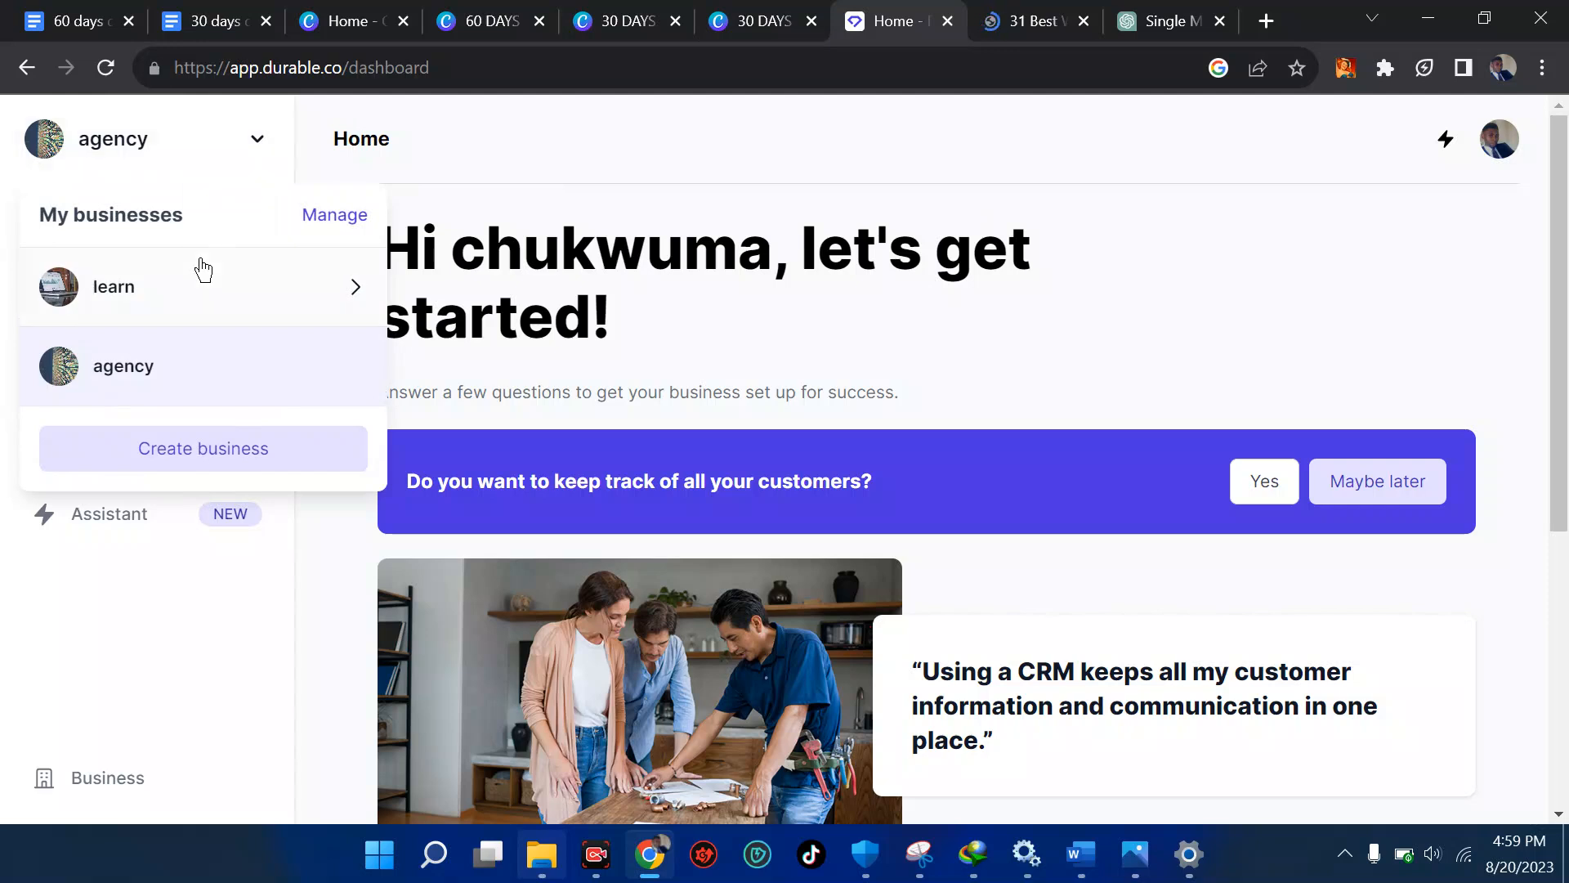
pyautogui.click(208, 447)
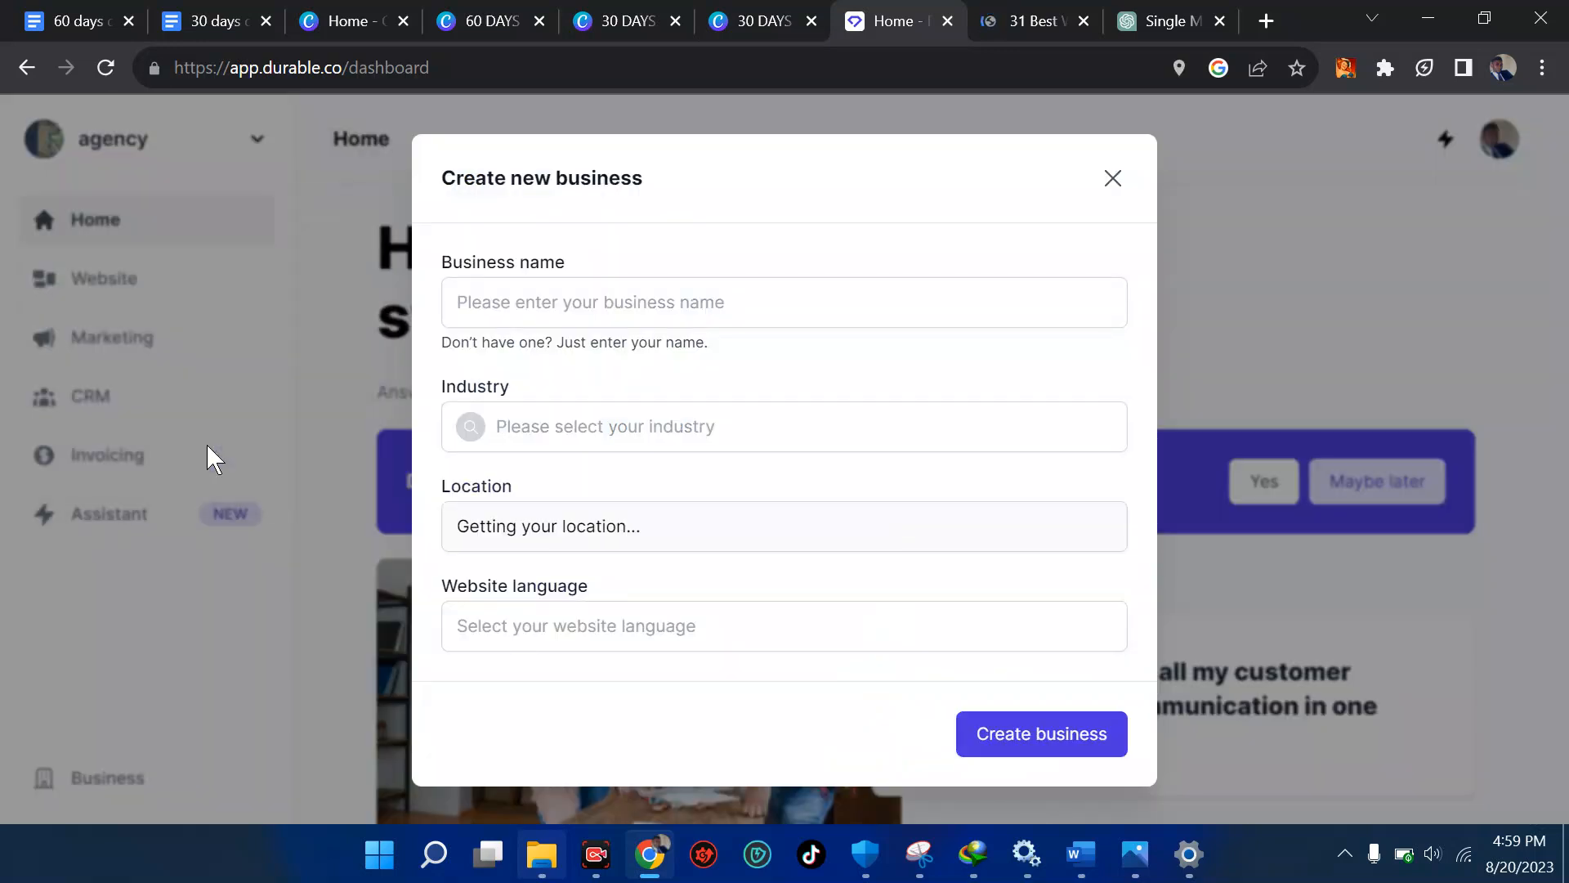
pyautogui.click(574, 301)
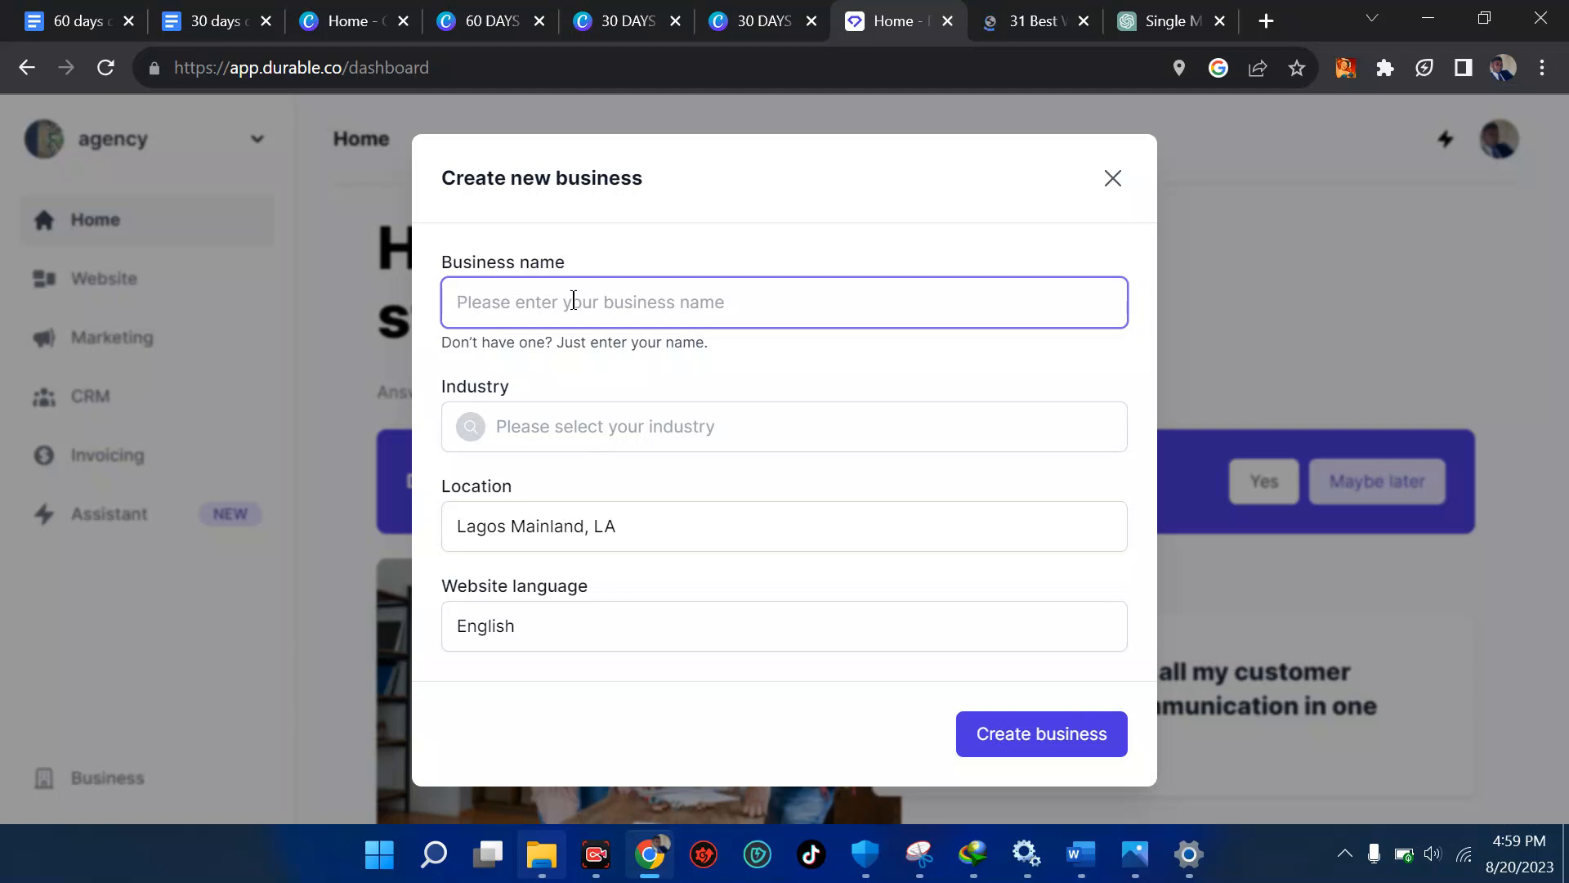
pyautogui.write('motivation')
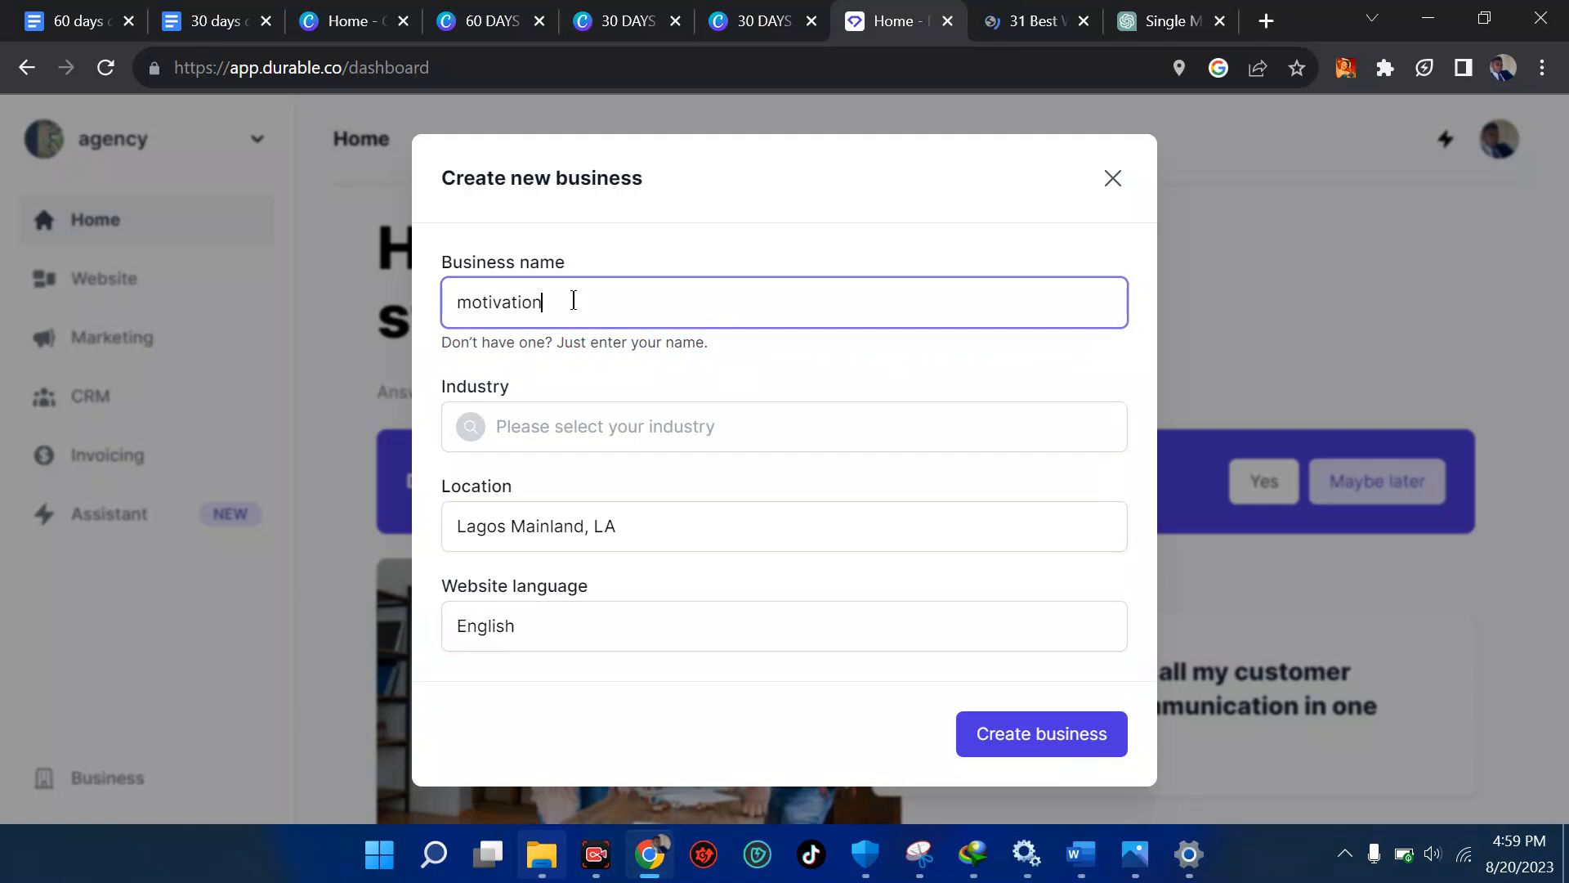
# Set the industry to Counselling, keep the detected location and English, and create the business.
pyautogui.click(572, 434)
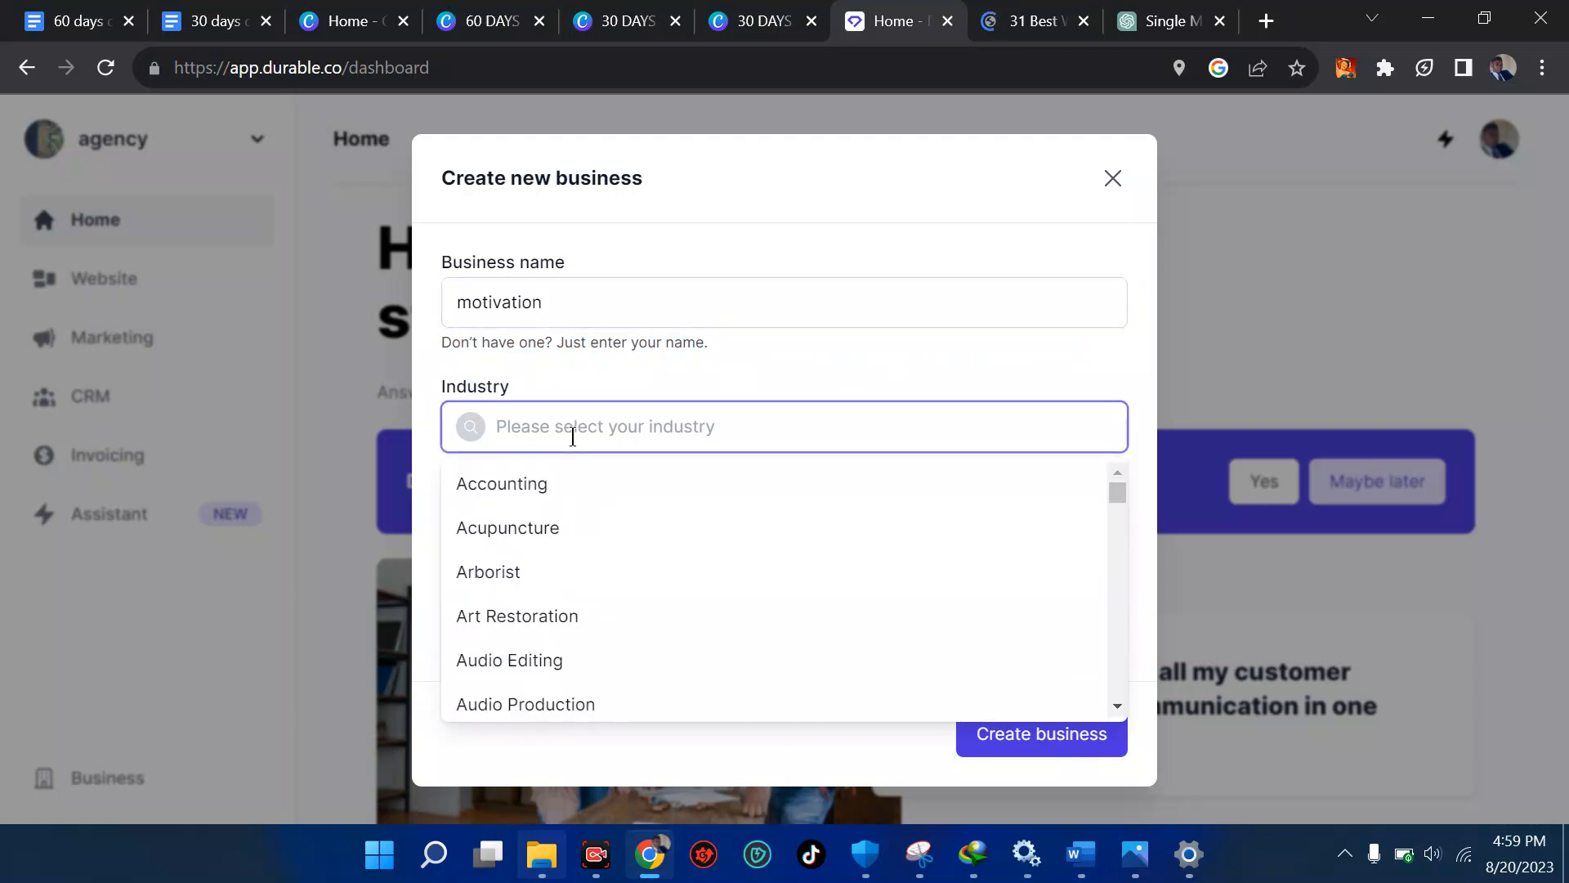
pyautogui.write('mot')
pyautogui.press('BackSpace')
pyautogui.press('BackSpace')
pyautogui.press('BackSpace')
pyautogui.write('se')
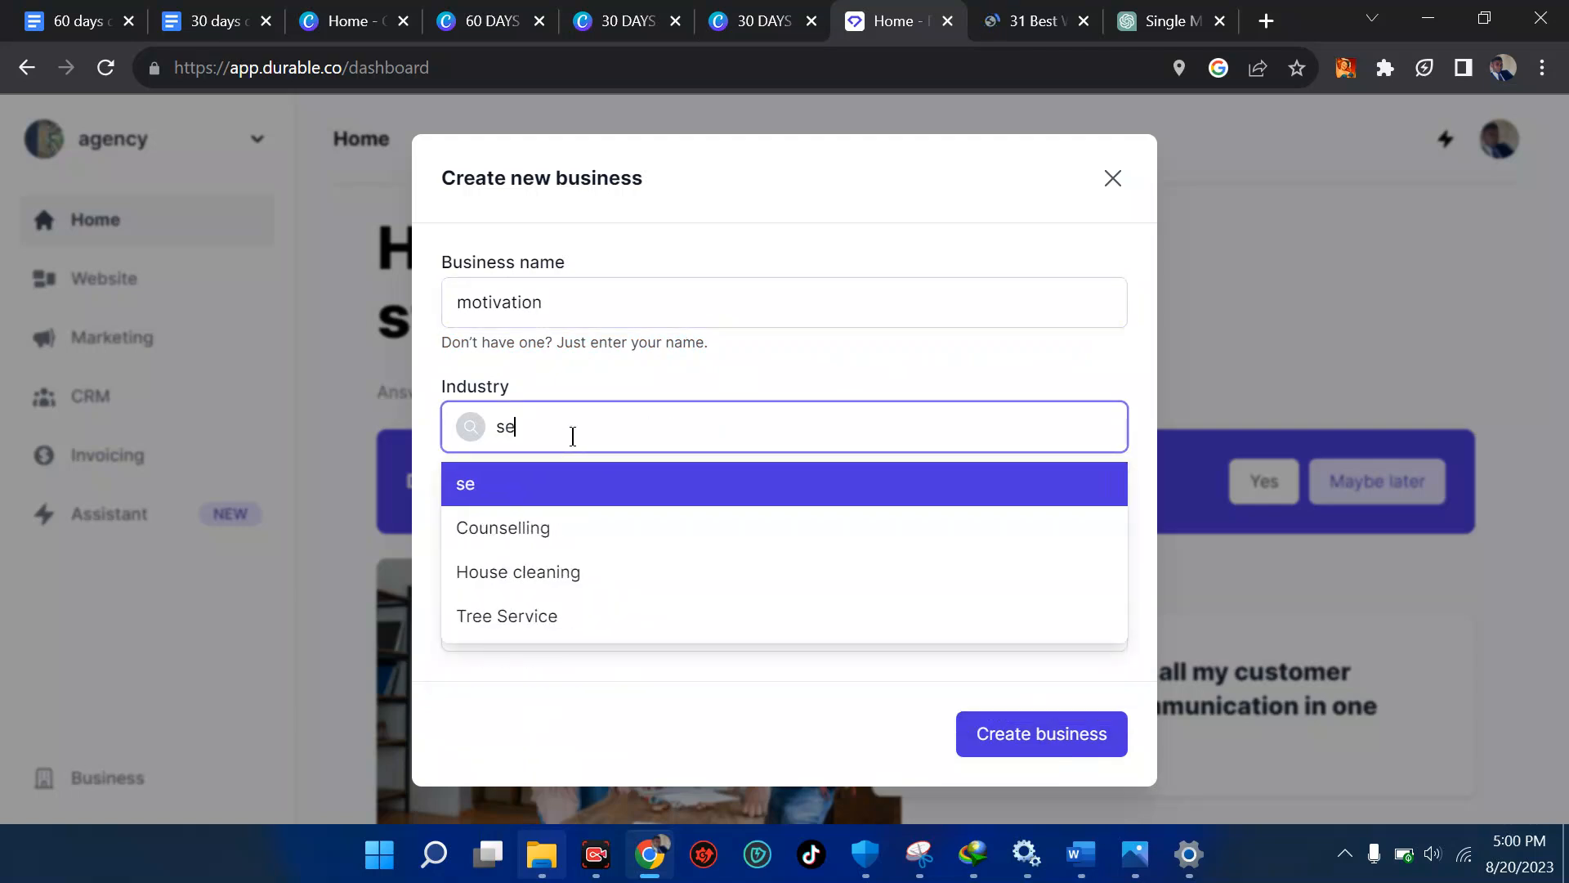
pyautogui.write('lf')
pyautogui.press('BackSpace')
pyautogui.press('BackSpace')
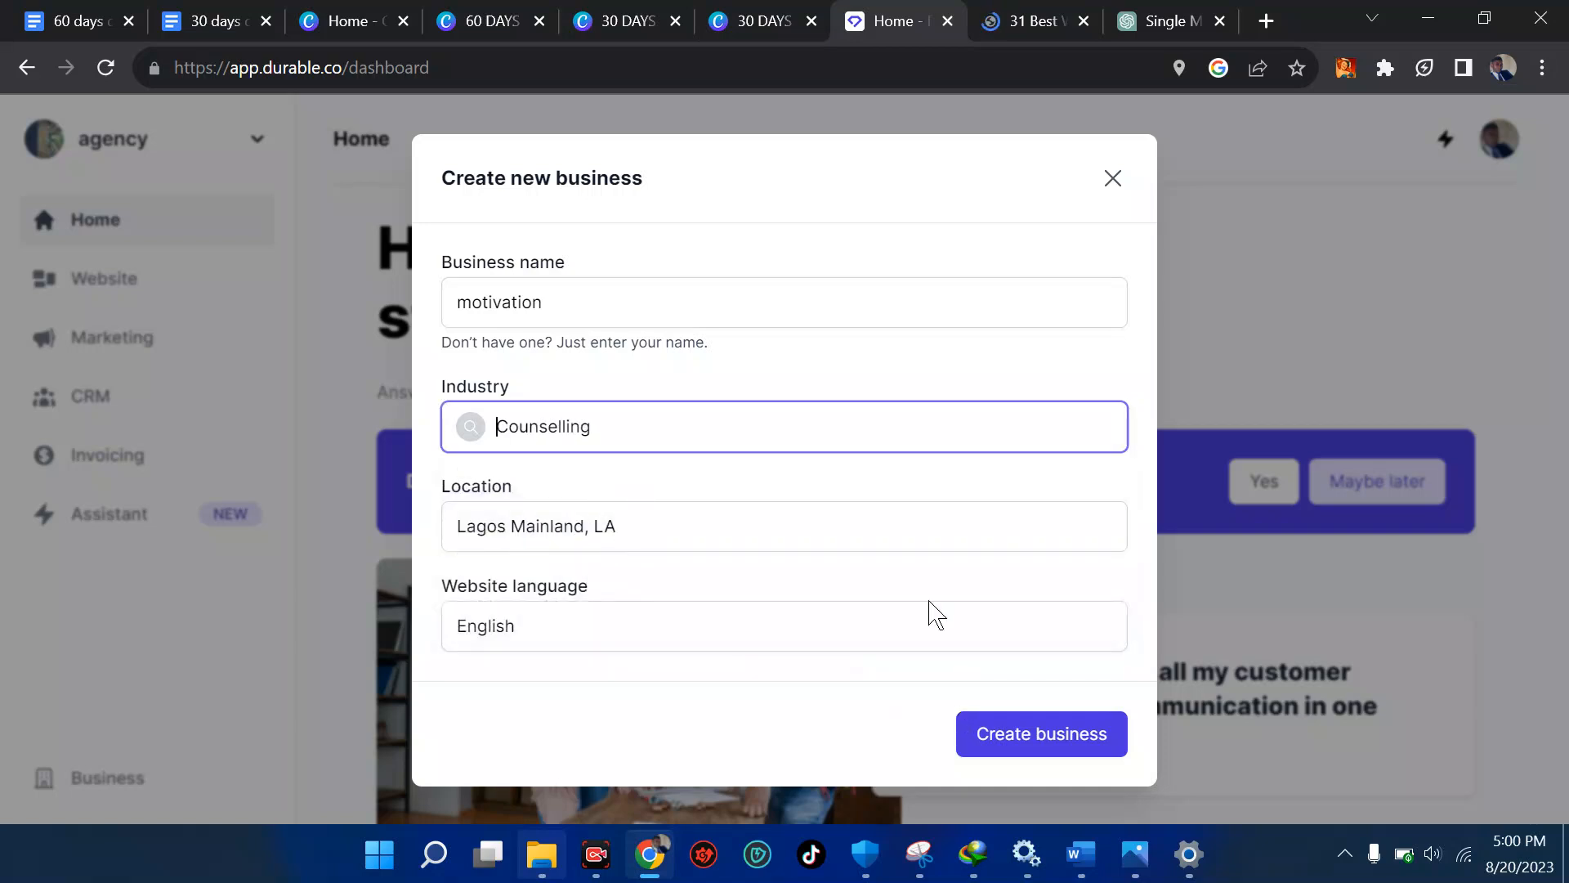
pyautogui.click(1011, 745)
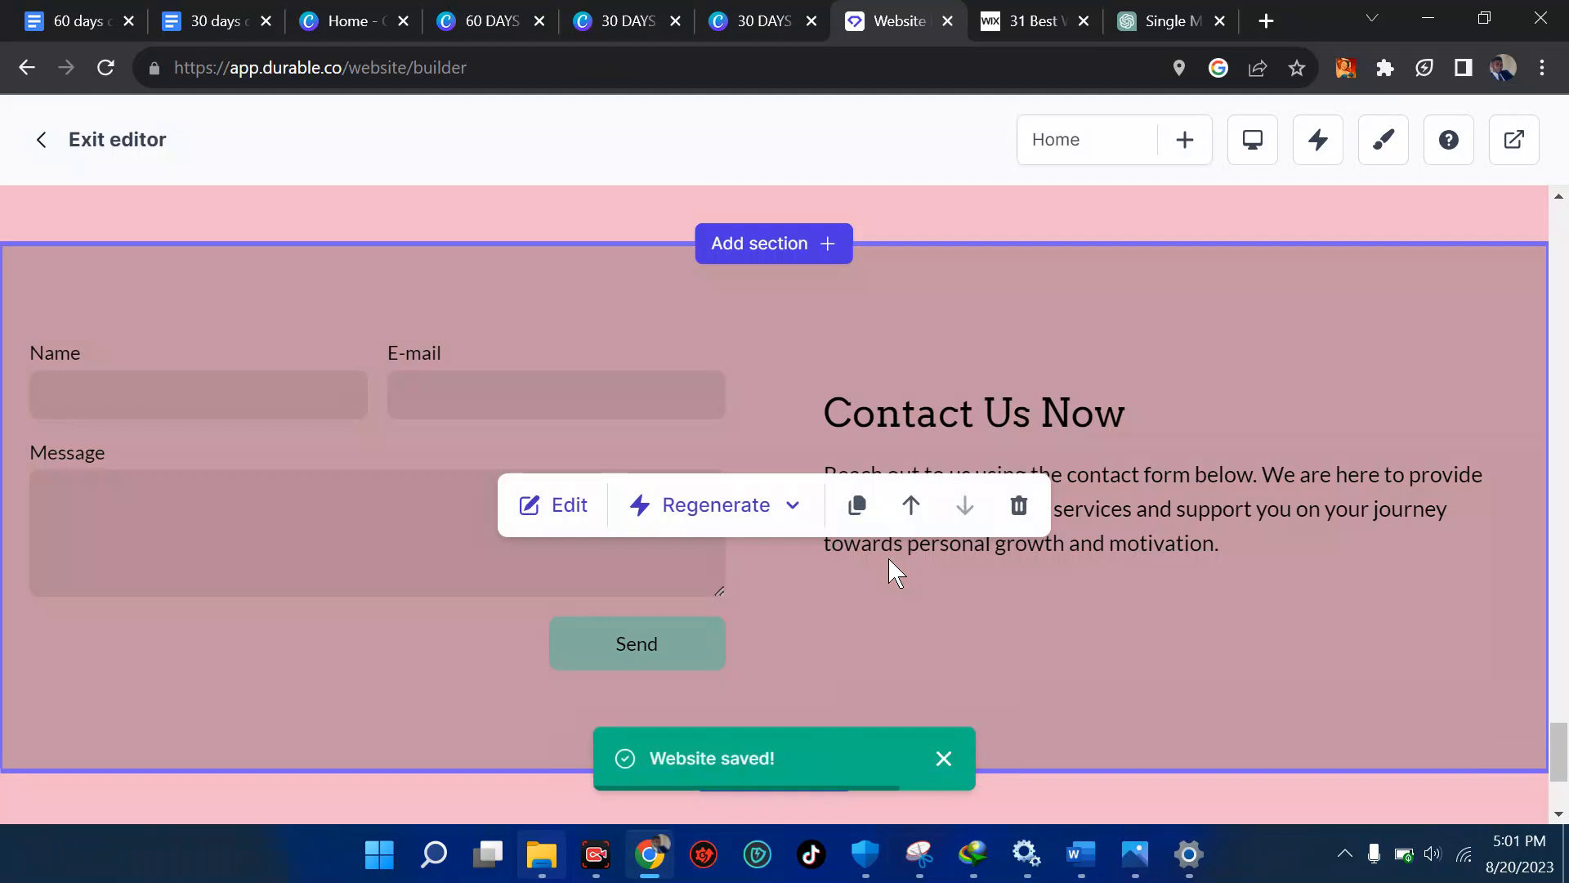
# Examine all sections of the generated website, from the contact form and location map to the testimonials, About us and header.
pyautogui.scroll(6, 1102, 306)
pyautogui.scroll(10, 1102, 306)
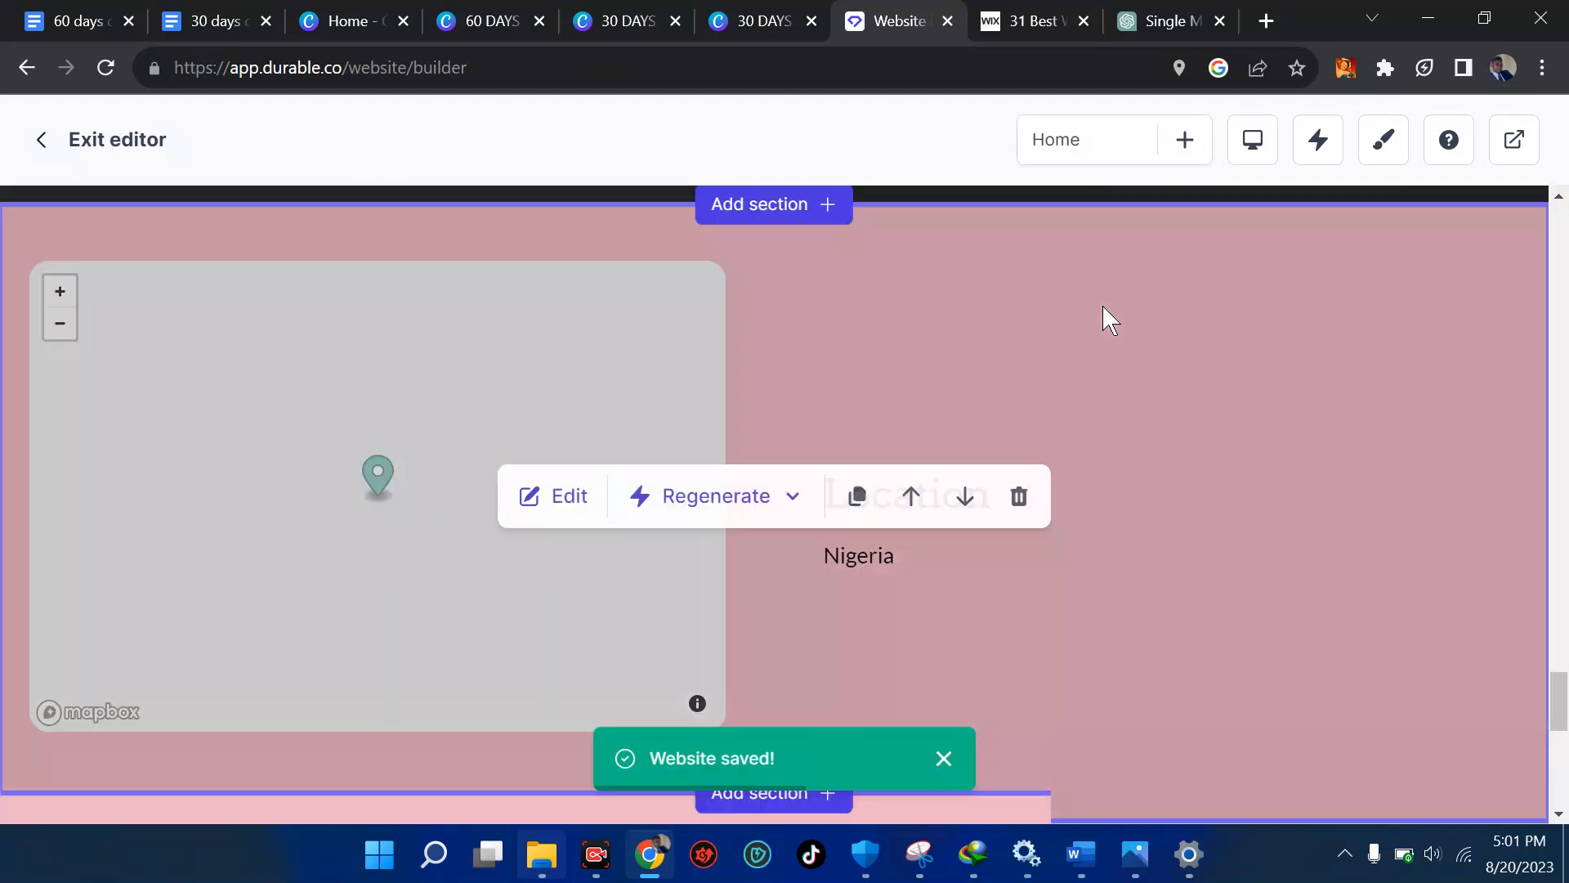
pyautogui.scroll(9, 1102, 304)
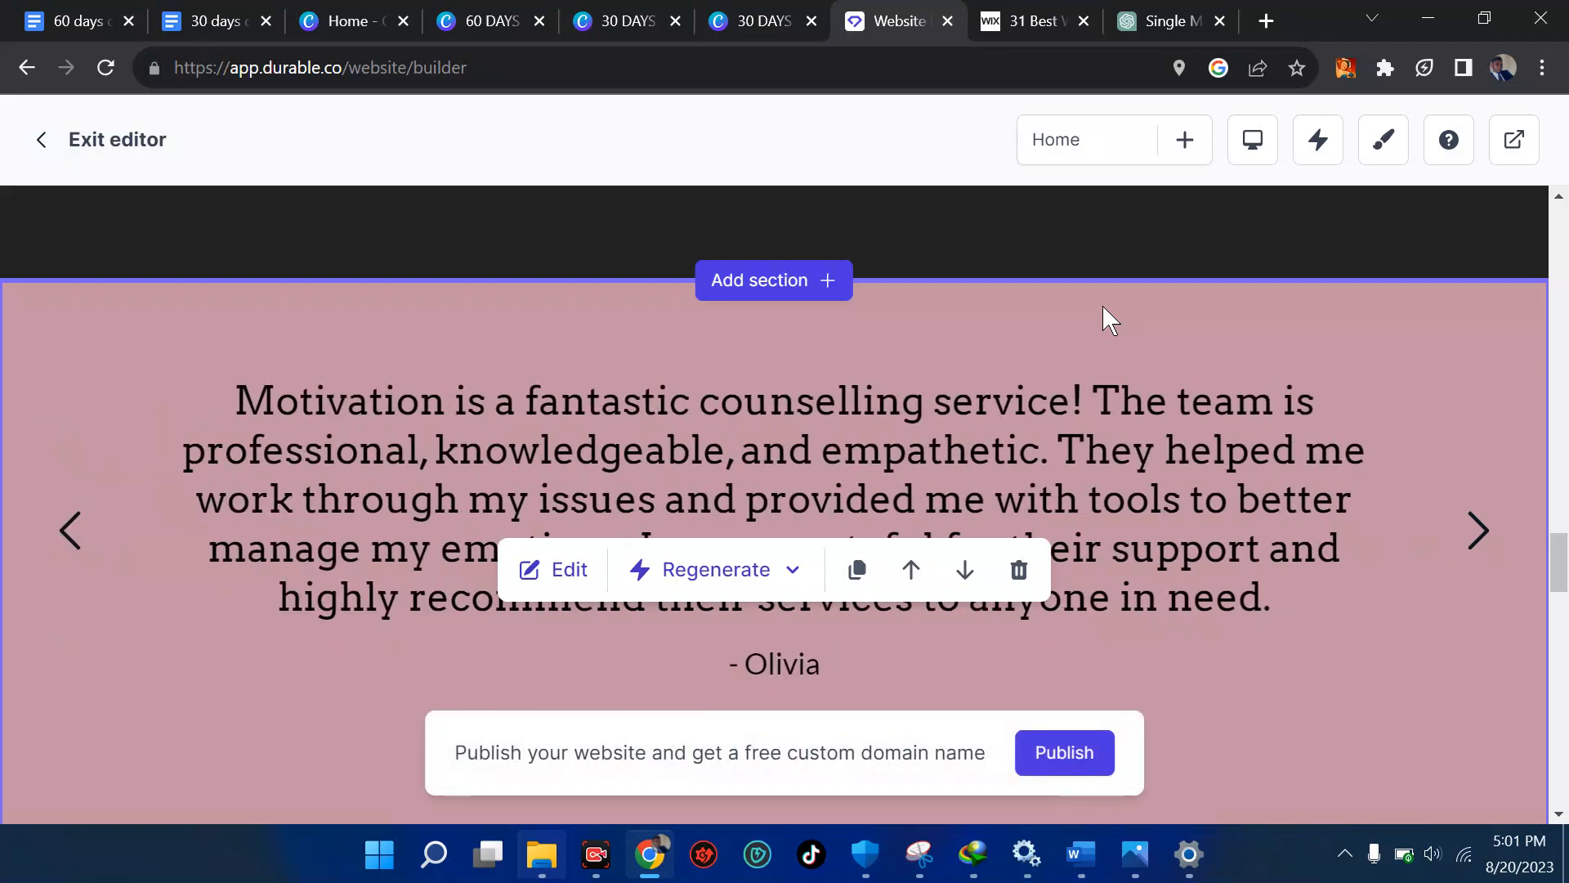
pyautogui.scroll(10, 1102, 306)
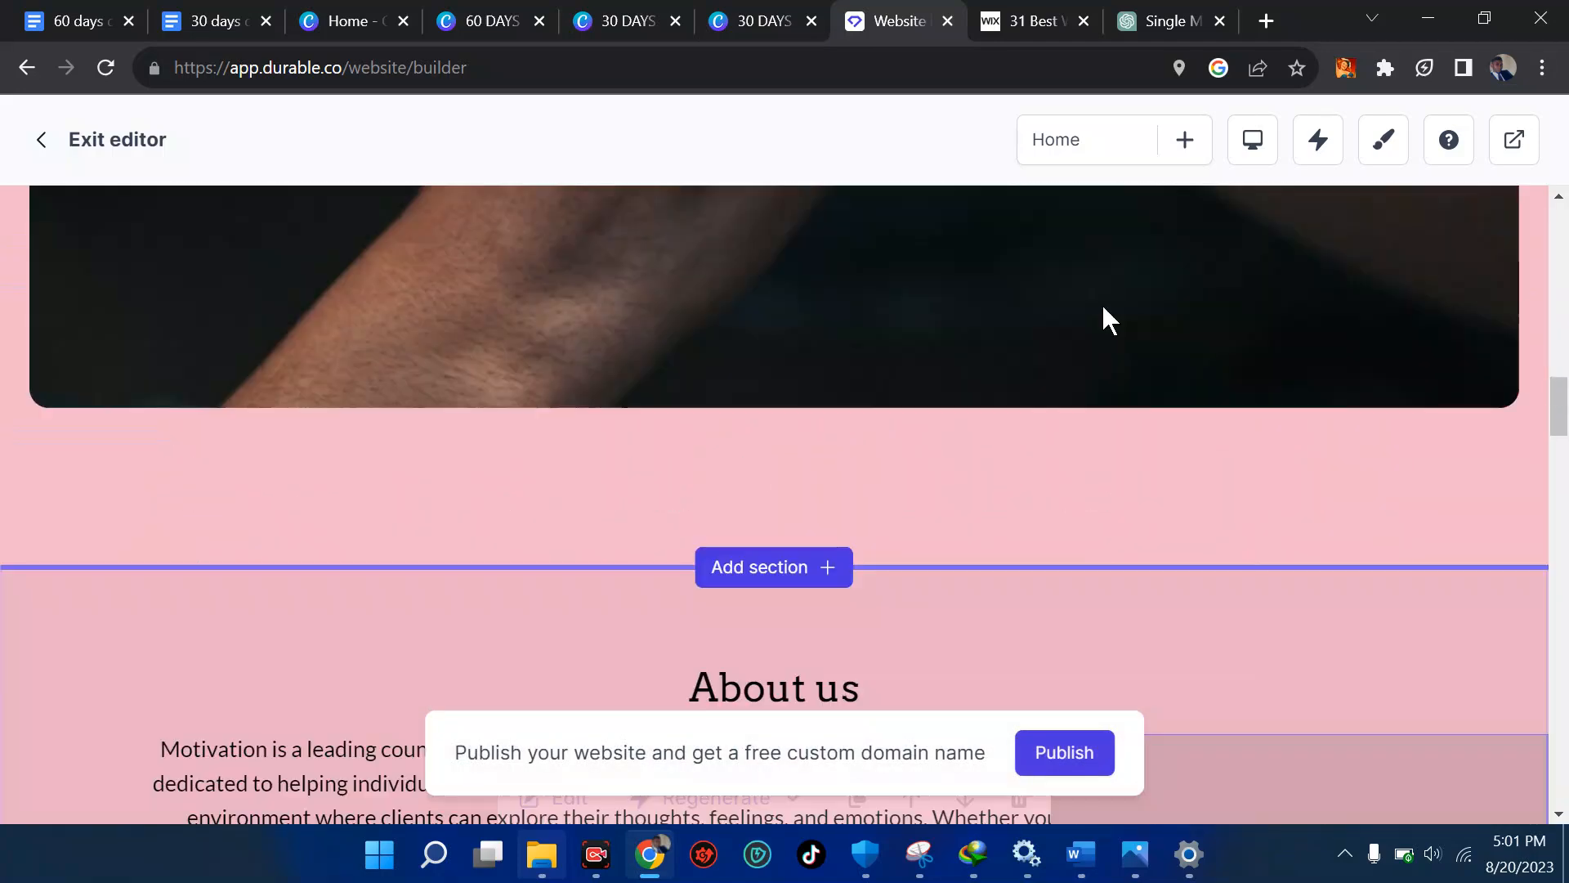
pyautogui.scroll(5, 1102, 302)
pyautogui.scroll(-10, 1101, 302)
pyautogui.scroll(-10, 1104, 308)
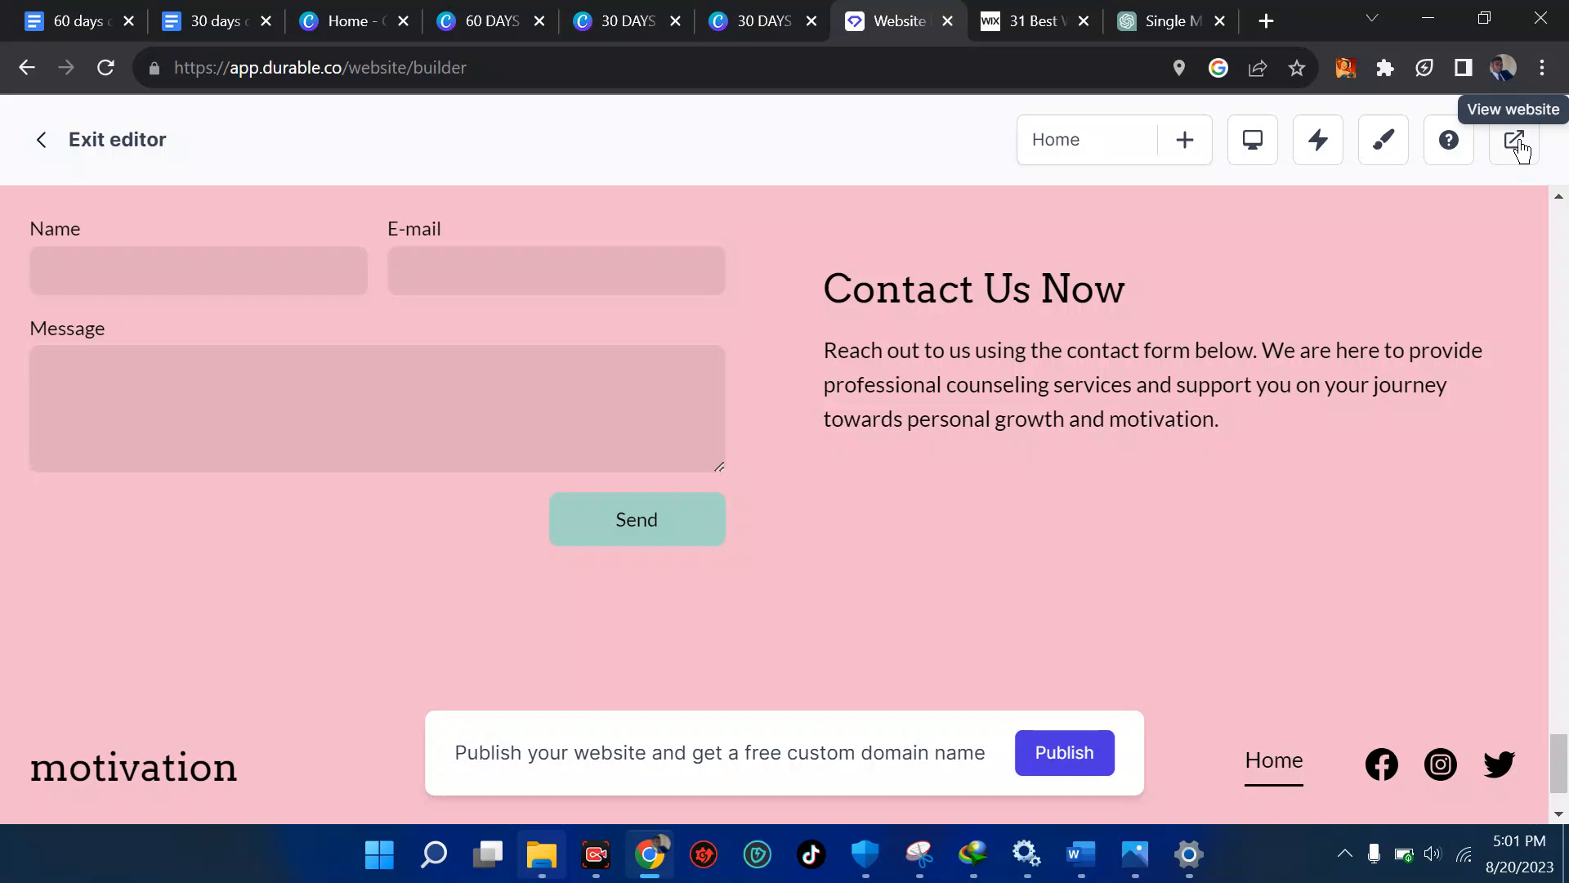
pyautogui.scroll(-2, 1190, 370)
pyautogui.scroll(5, 1190, 370)
pyautogui.scroll(10, 1190, 367)
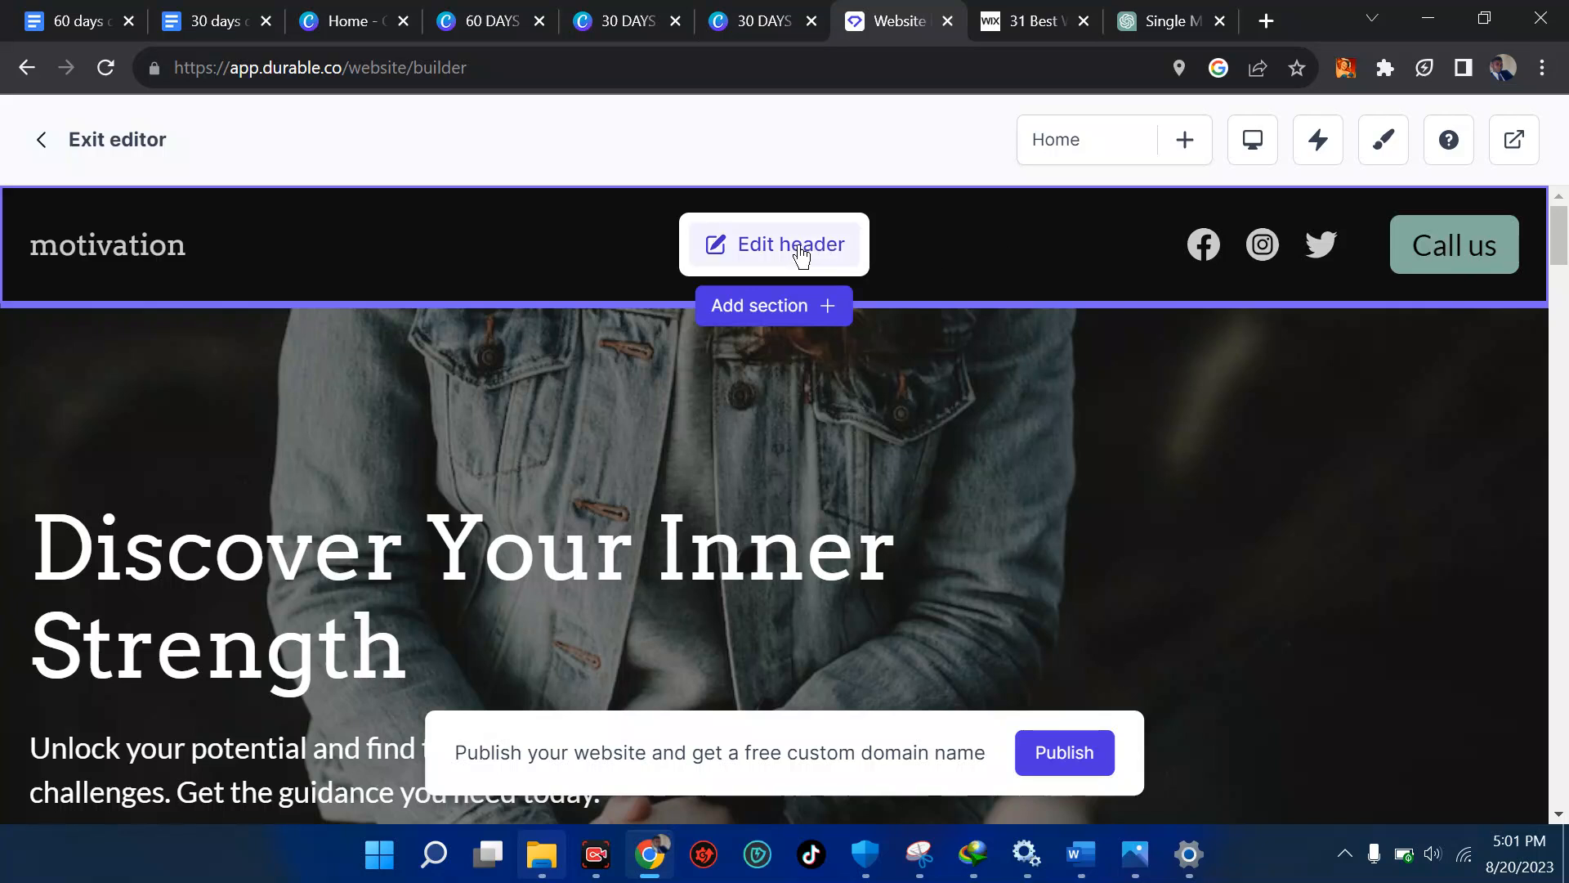
# Preview the website at the Desktop small size and switch back to Desktop large.
pyautogui.click(1256, 144)
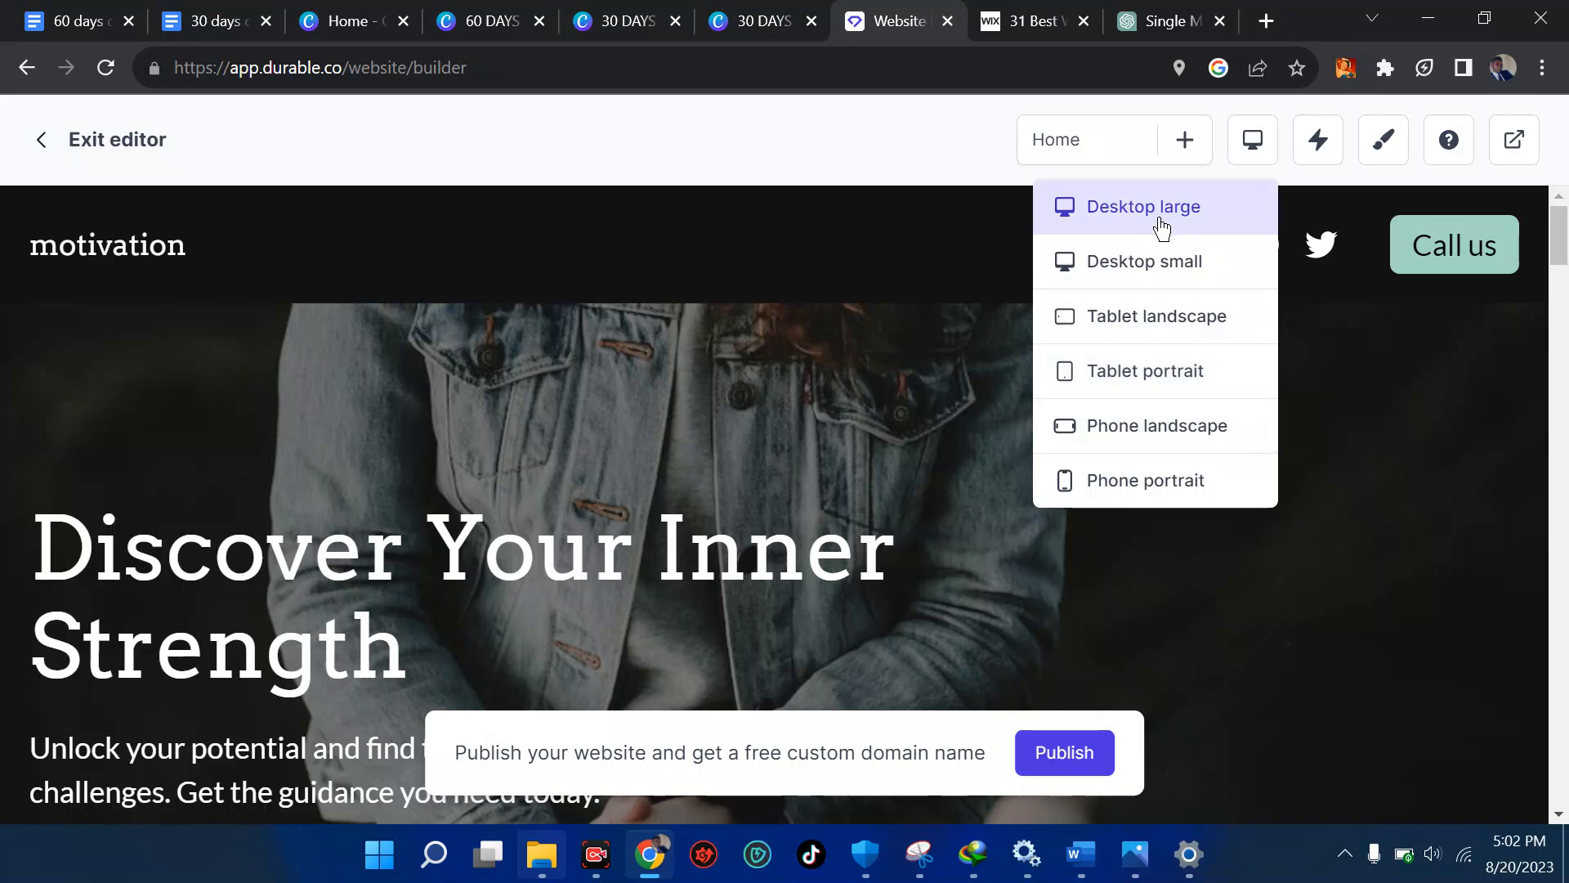
pyautogui.click(1153, 263)
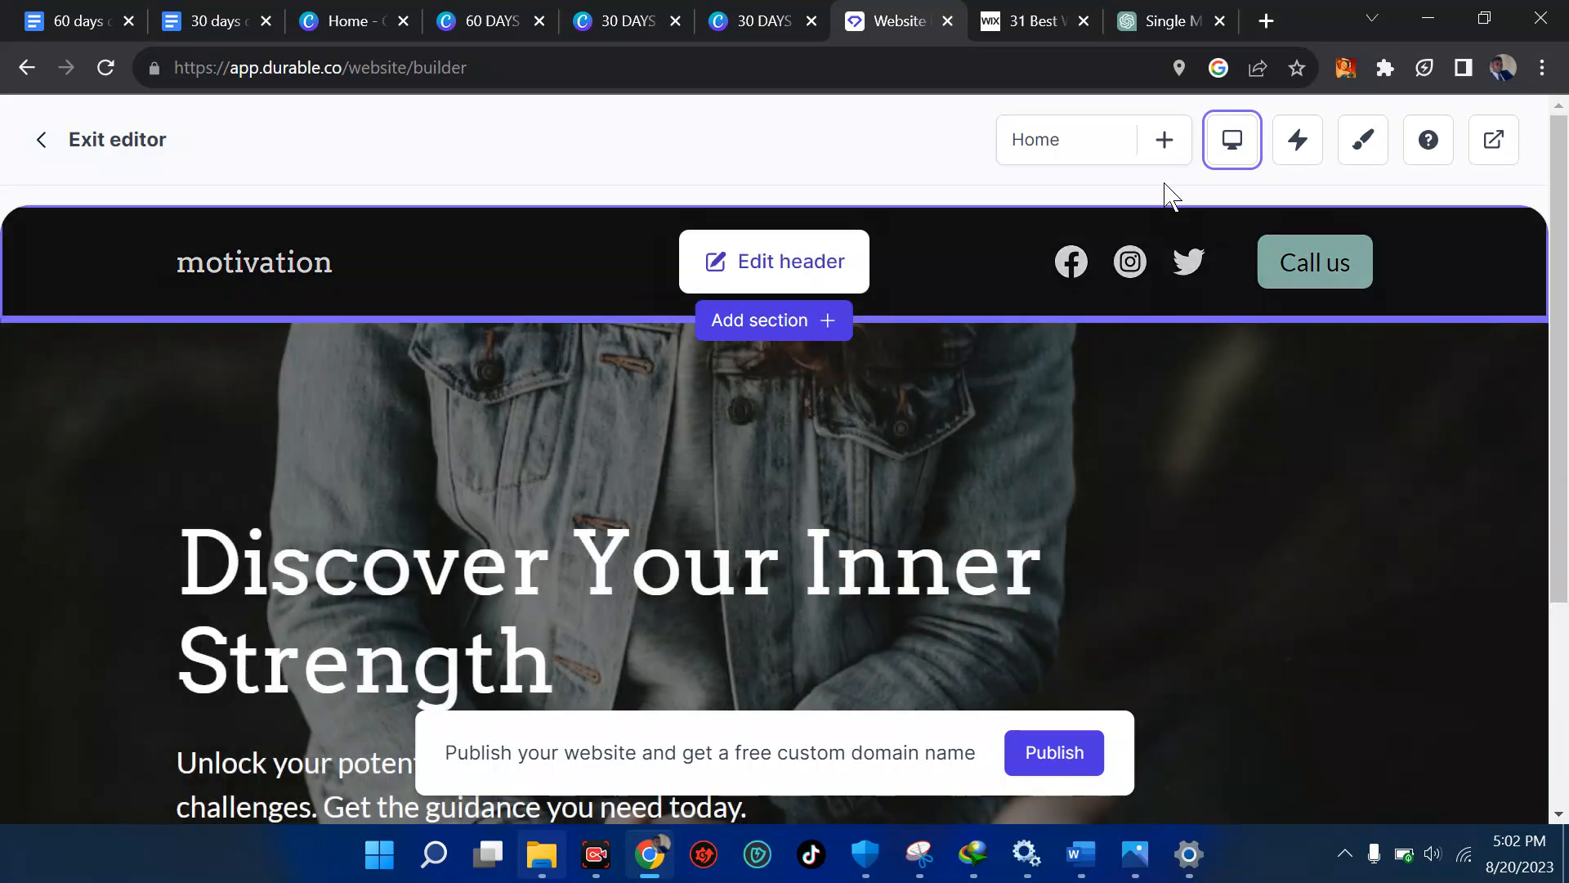
pyautogui.click(1237, 146)
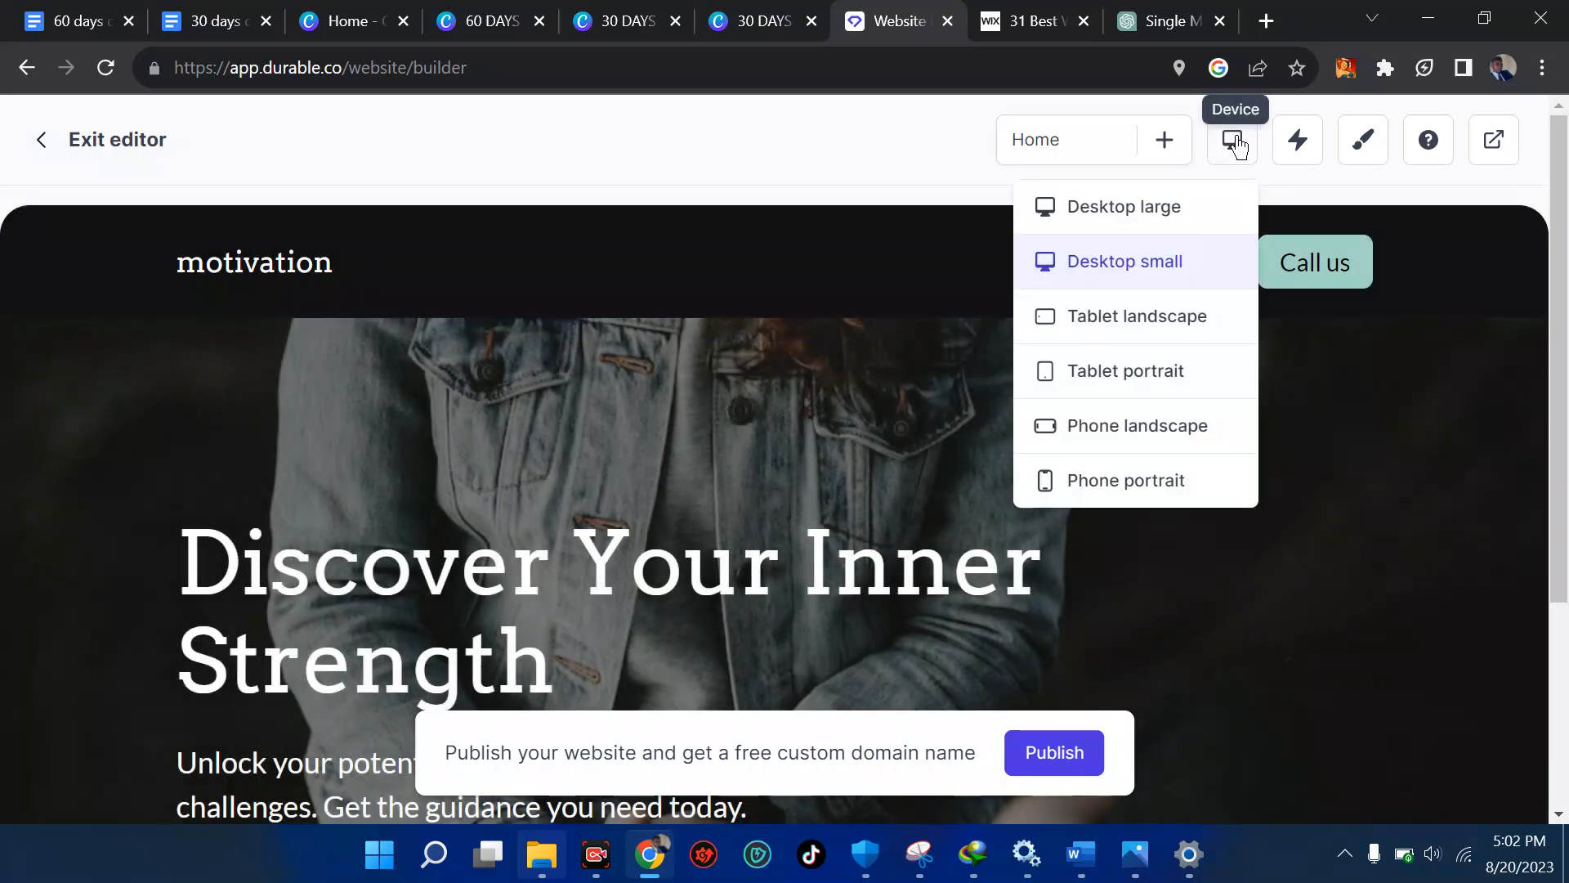
pyautogui.click(1170, 225)
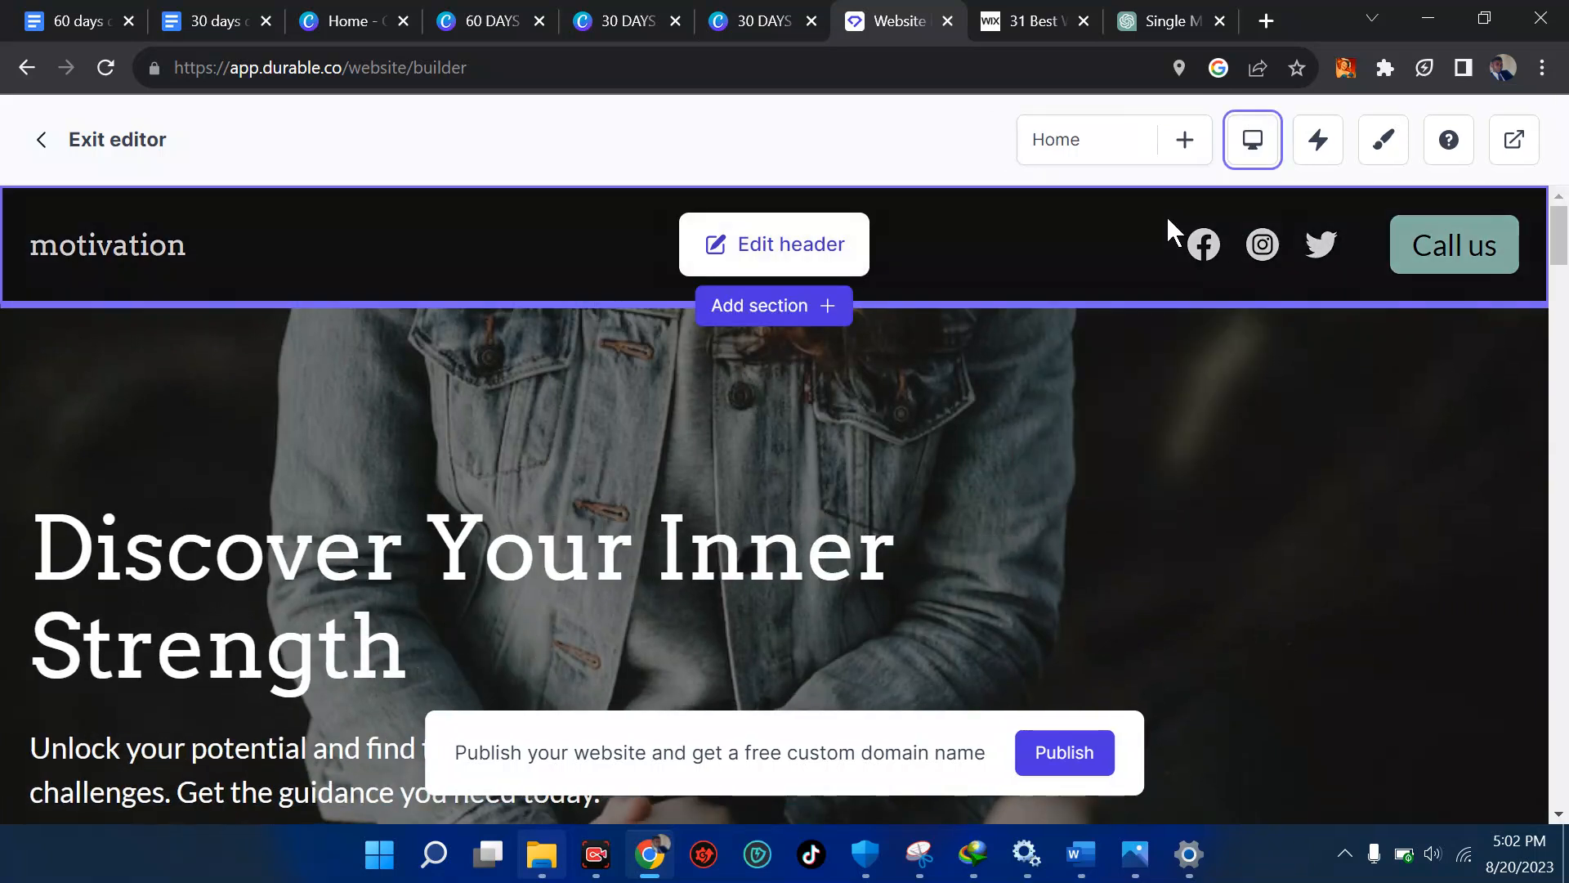
# Change the site name in the website header to "growWithMe".
pyautogui.click(778, 244)
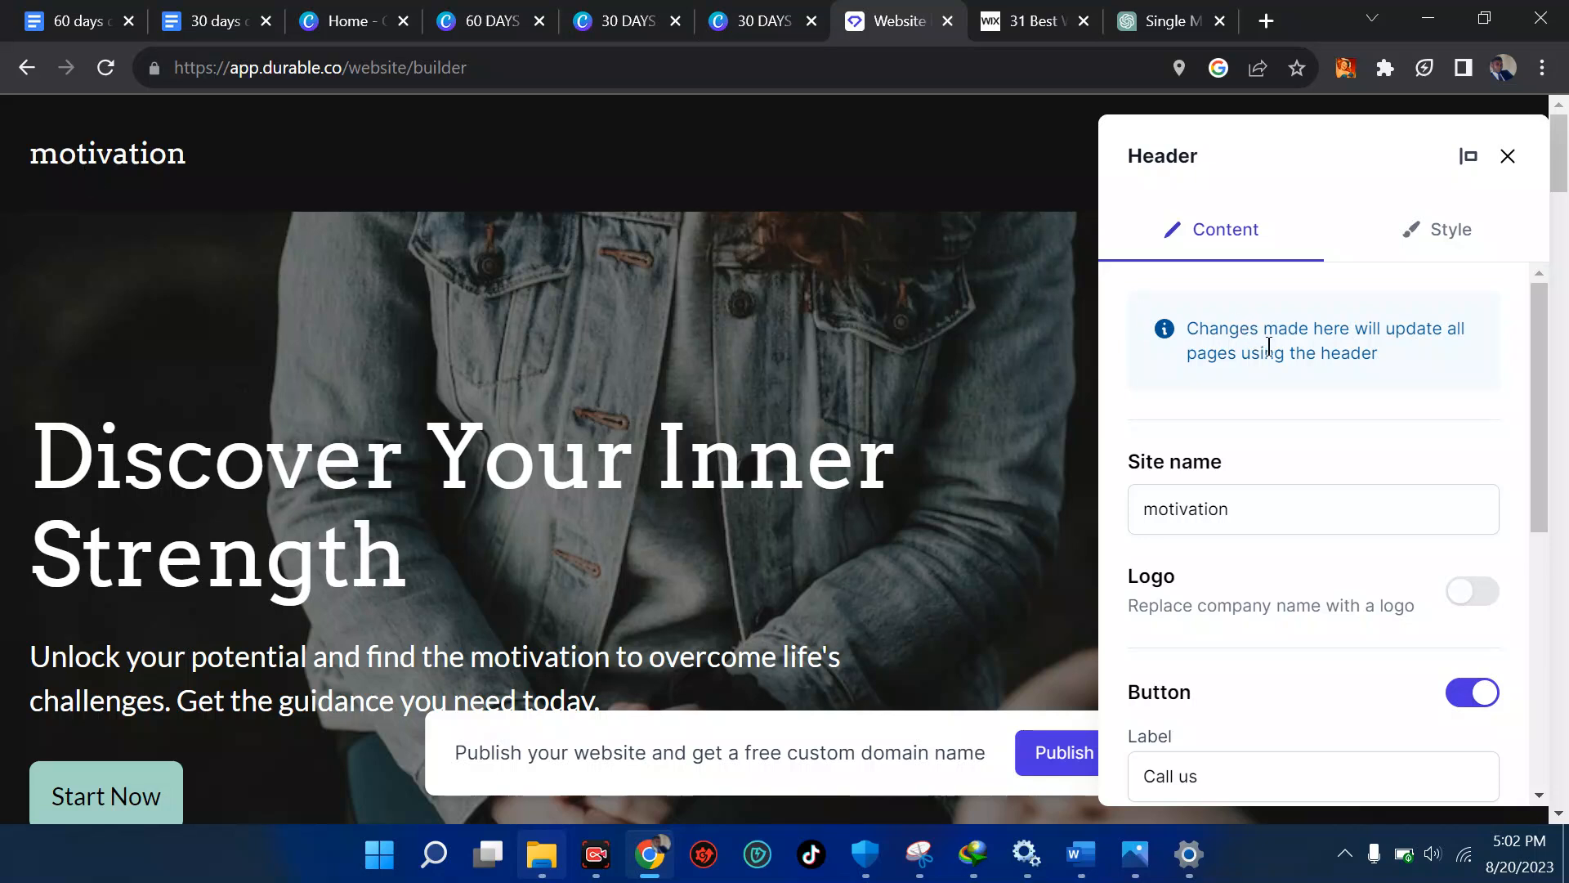
pyautogui.scroll(-1, 1273, 438)
pyautogui.click(1256, 434)
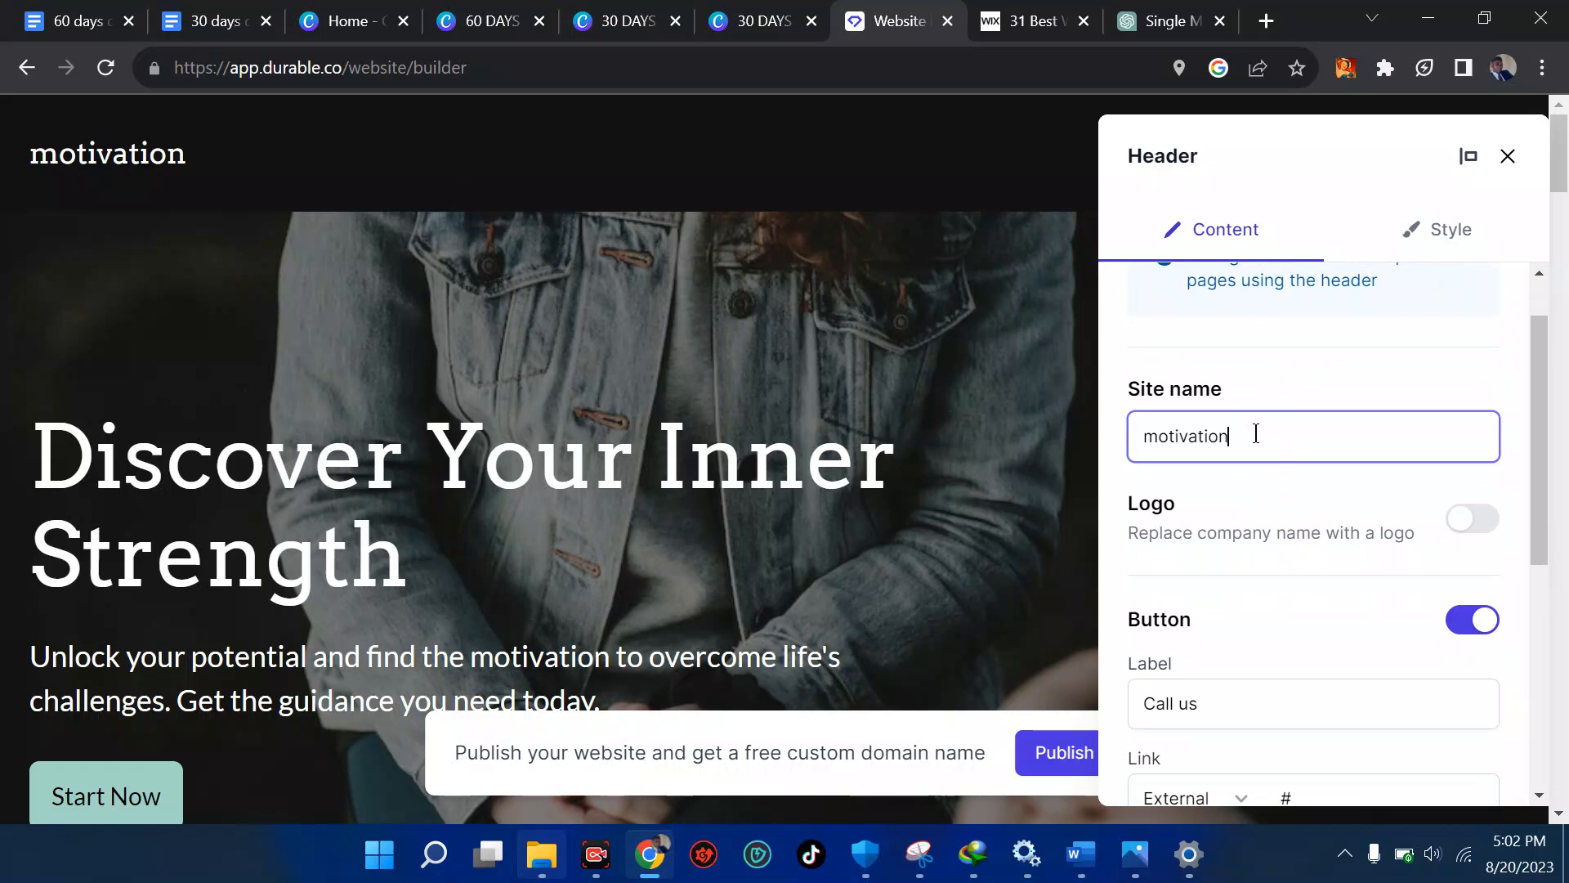
pyautogui.press('BackSpace')
pyautogui.press('BackSpace')
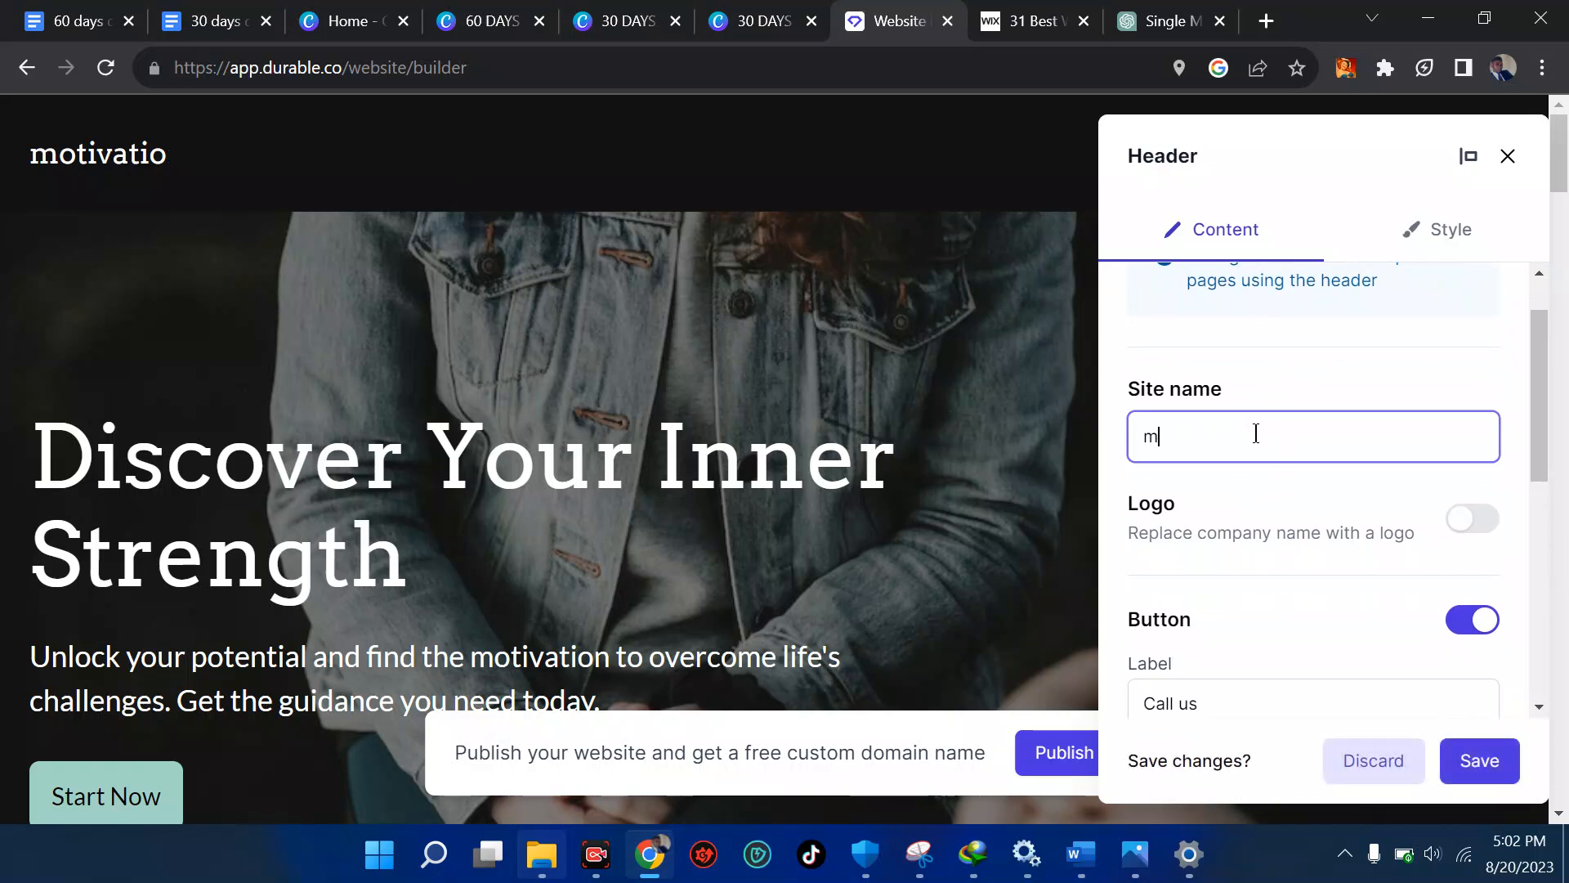
pyautogui.press('BackSpace')
pyautogui.press('BackSpace')
pyautogui.write('grow')
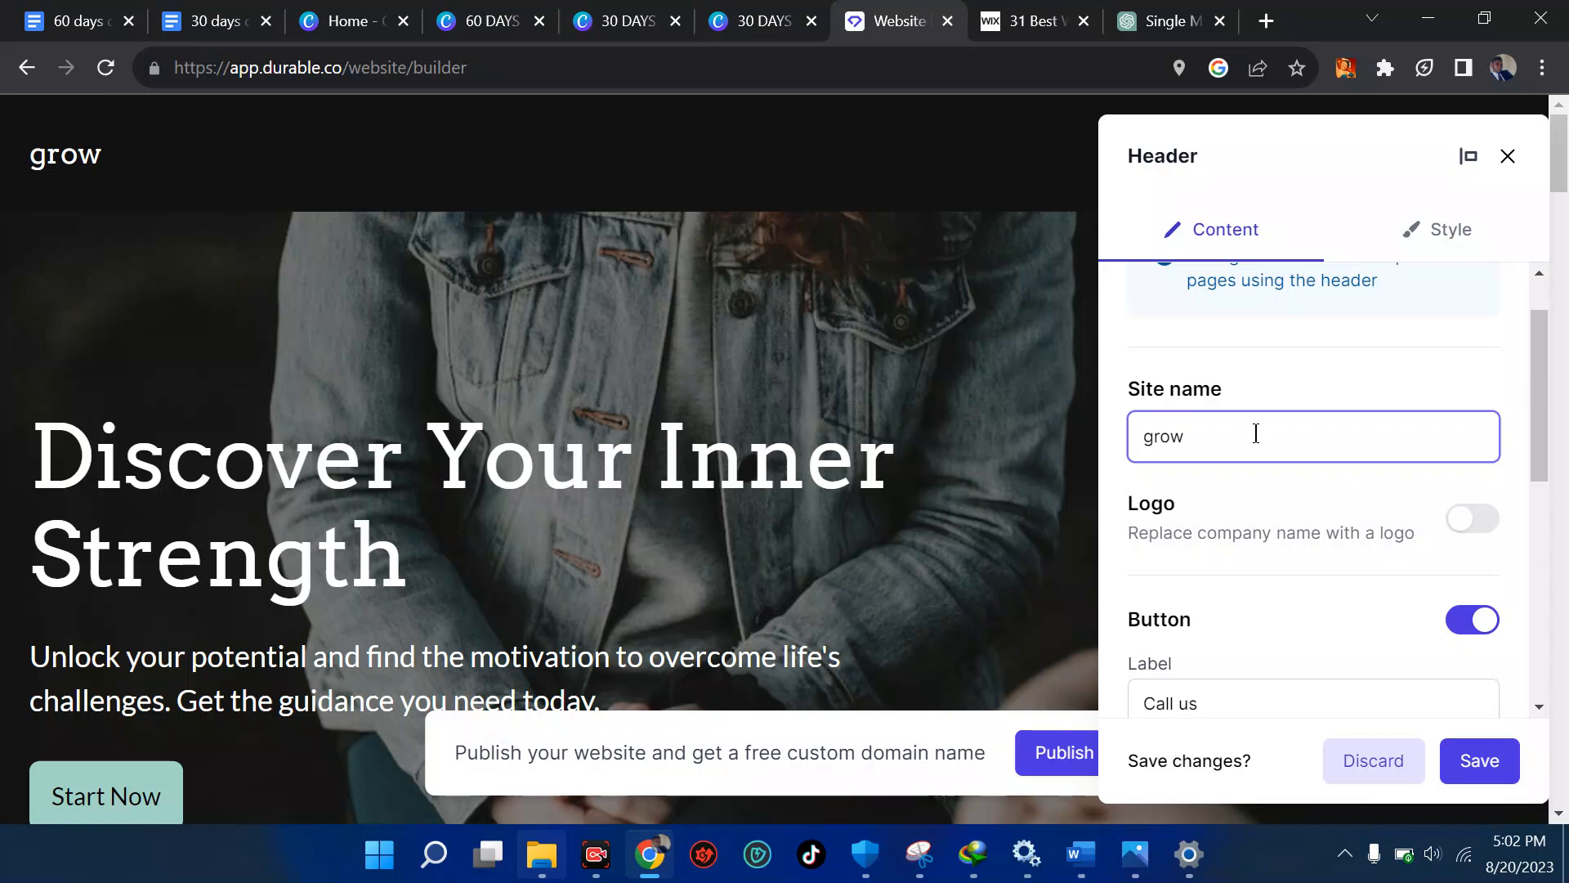
pyautogui.write('WithMe')
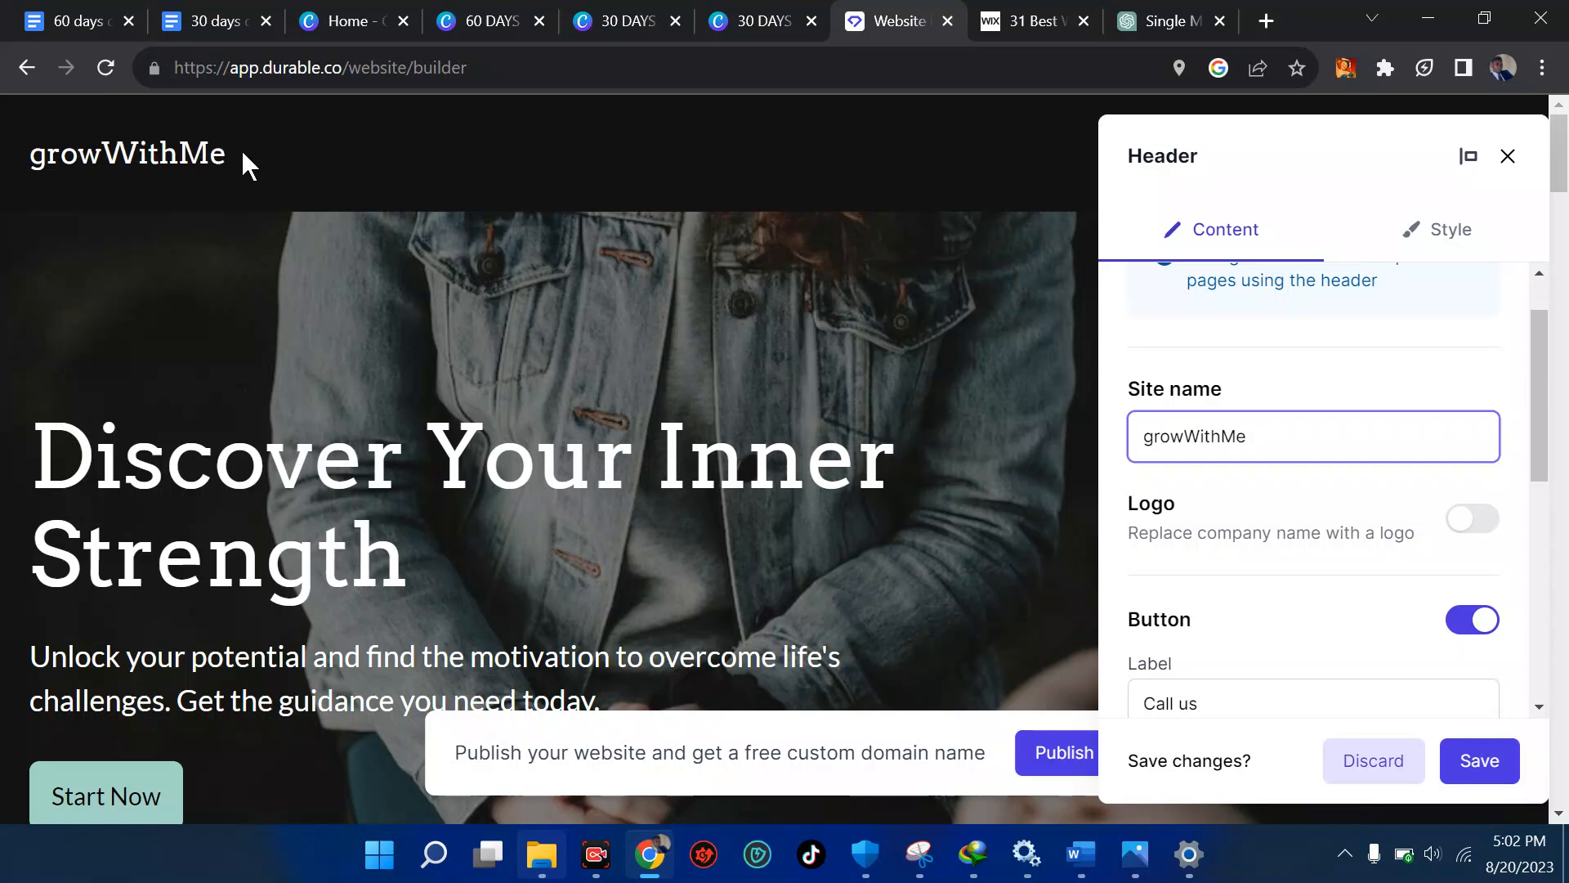
# Enable a logo in place of the company name, keep Upload file as its source, and open the media selector.
pyautogui.scroll(-1, 1322, 400)
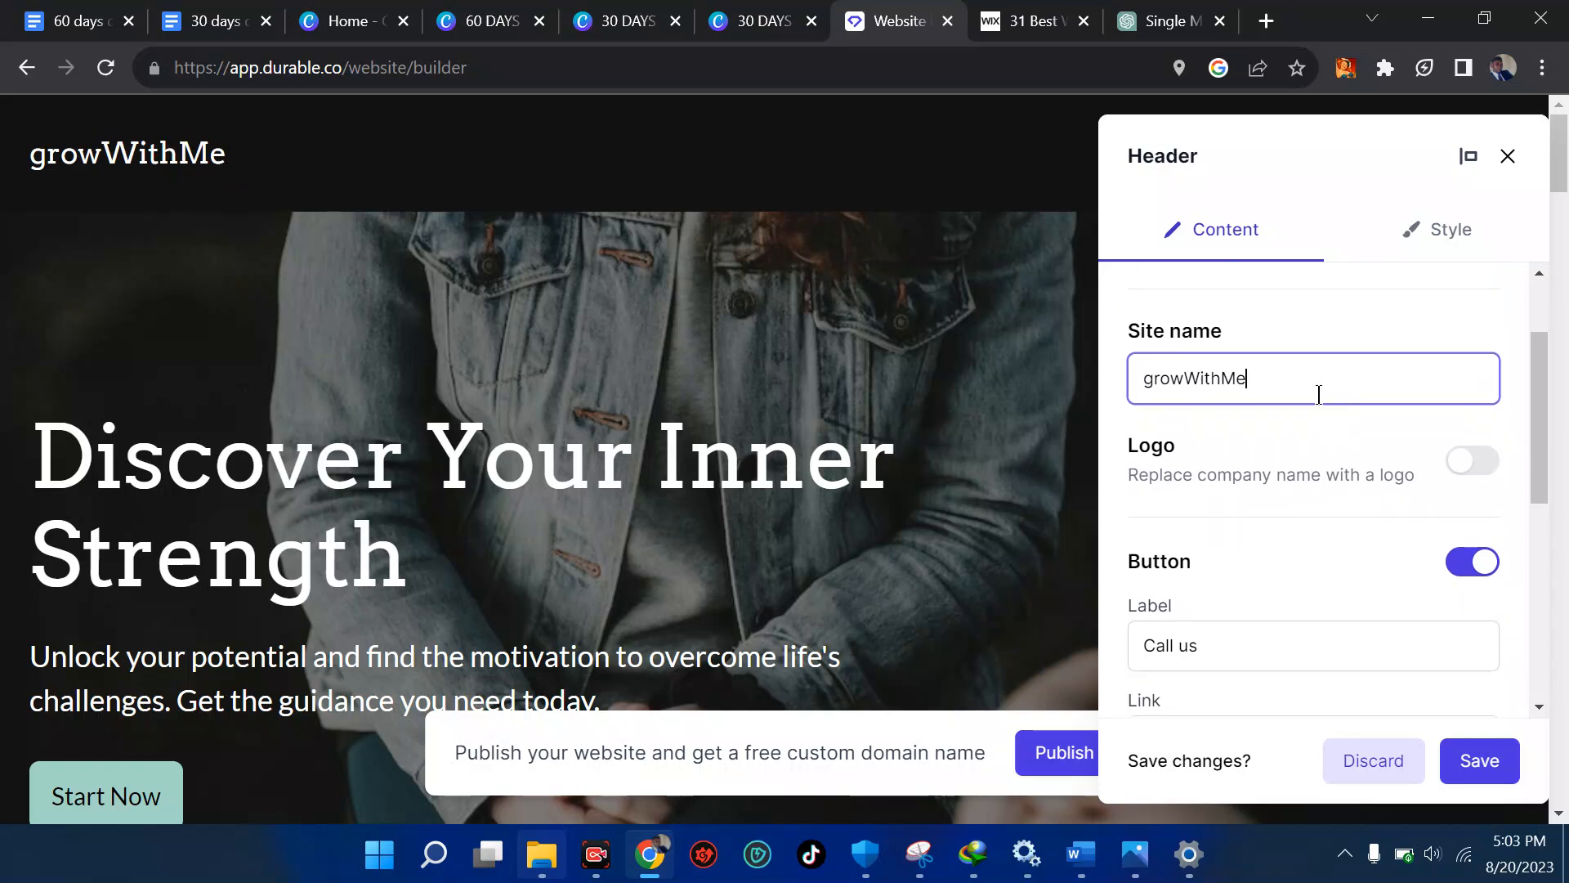
pyautogui.click(1474, 466)
pyautogui.scroll(-2, 1471, 470)
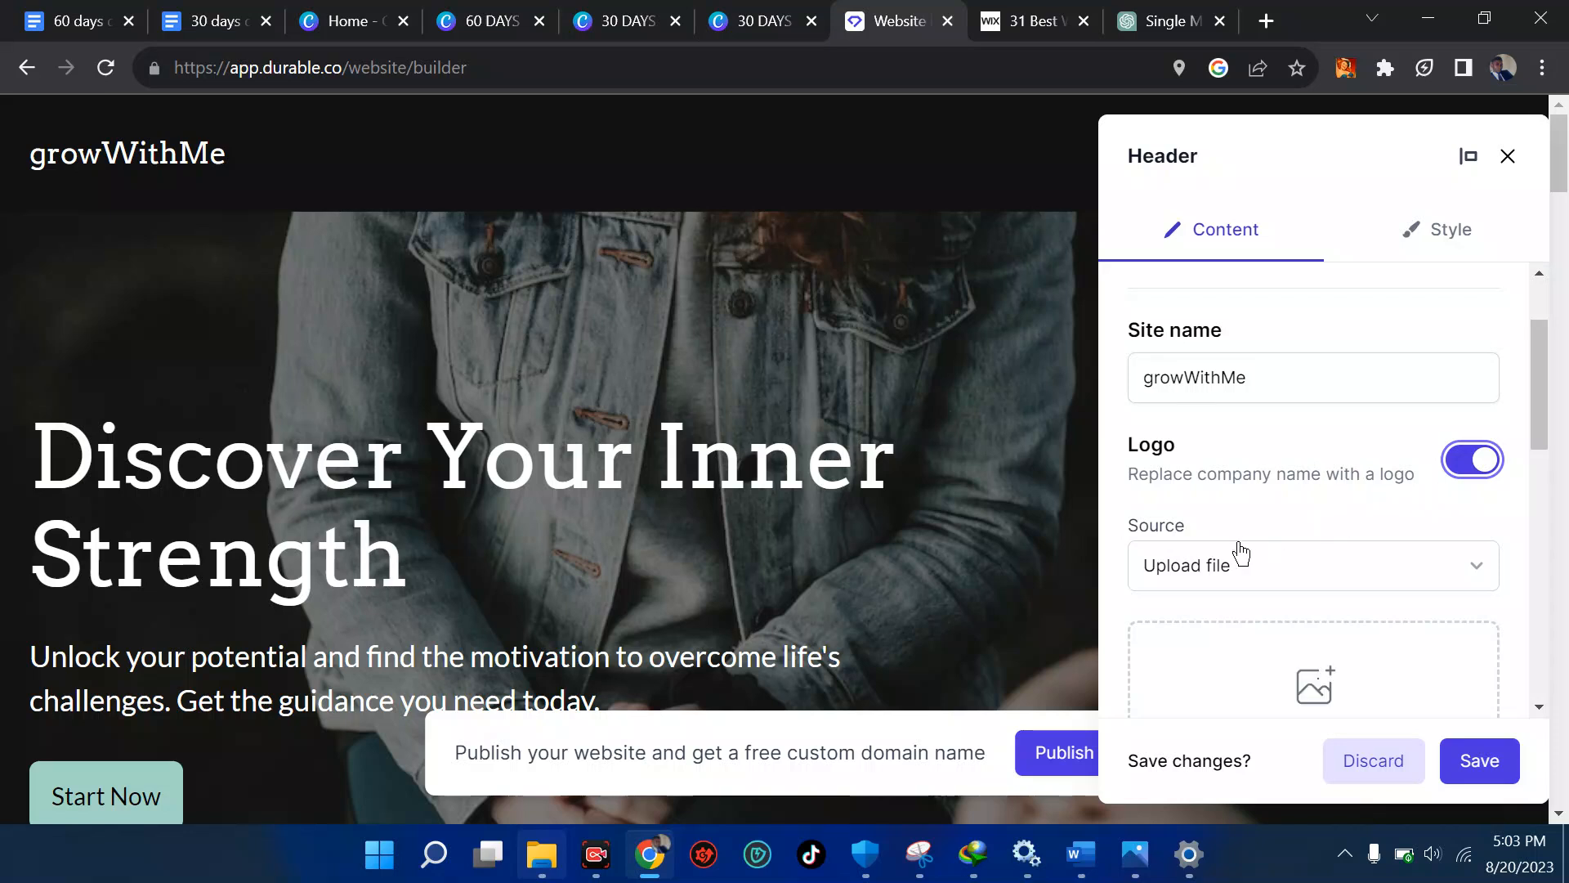
pyautogui.click(1269, 578)
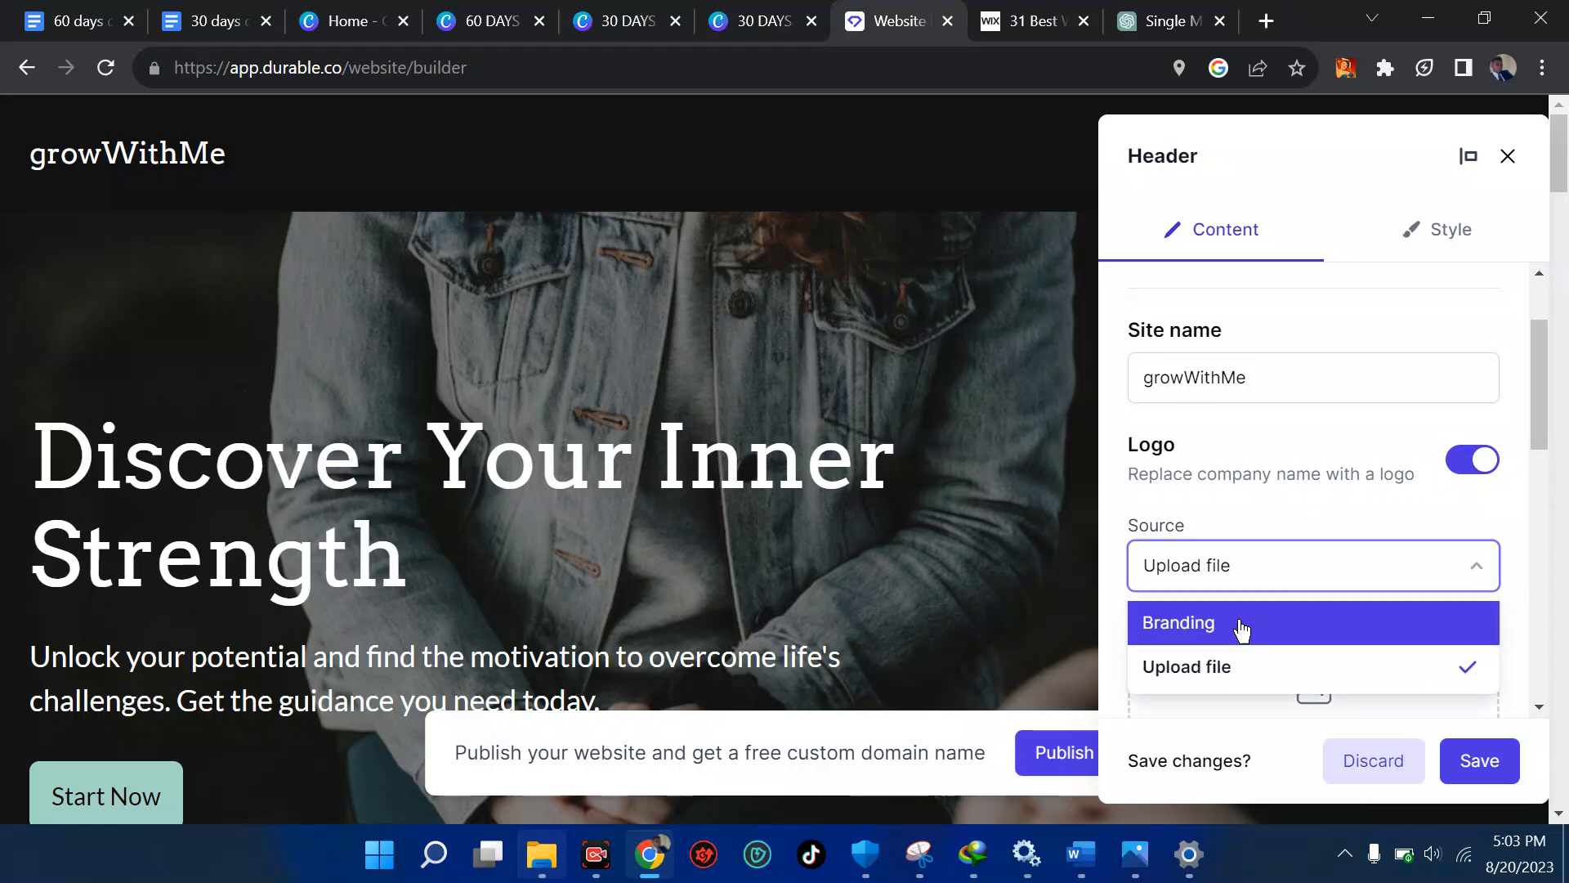
pyautogui.scroll(-2, 1236, 629)
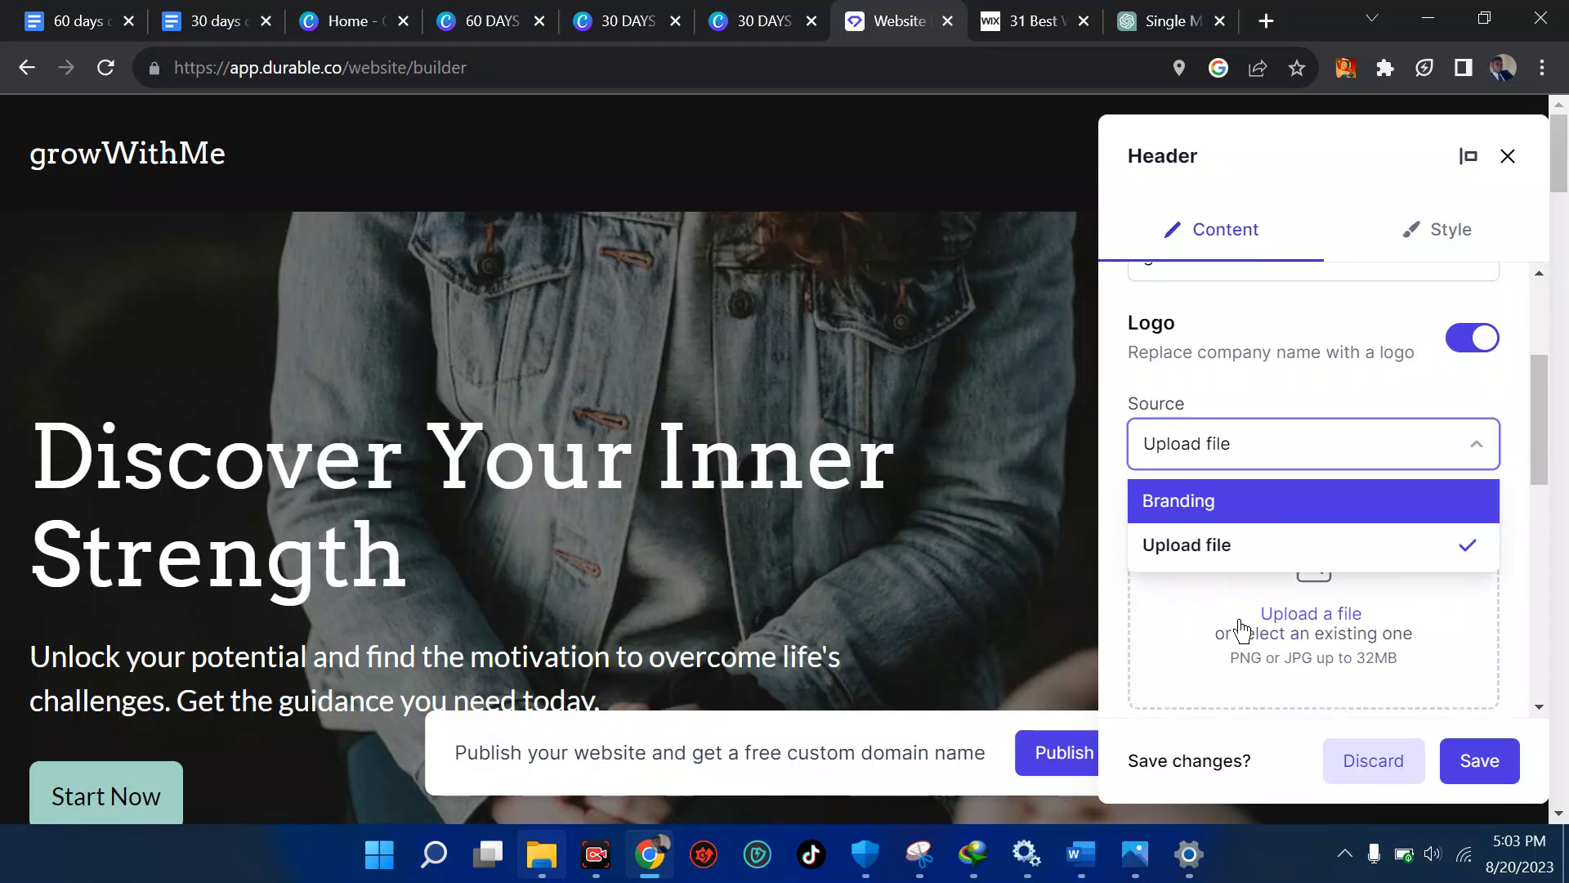
pyautogui.click(1218, 522)
pyautogui.click(1295, 555)
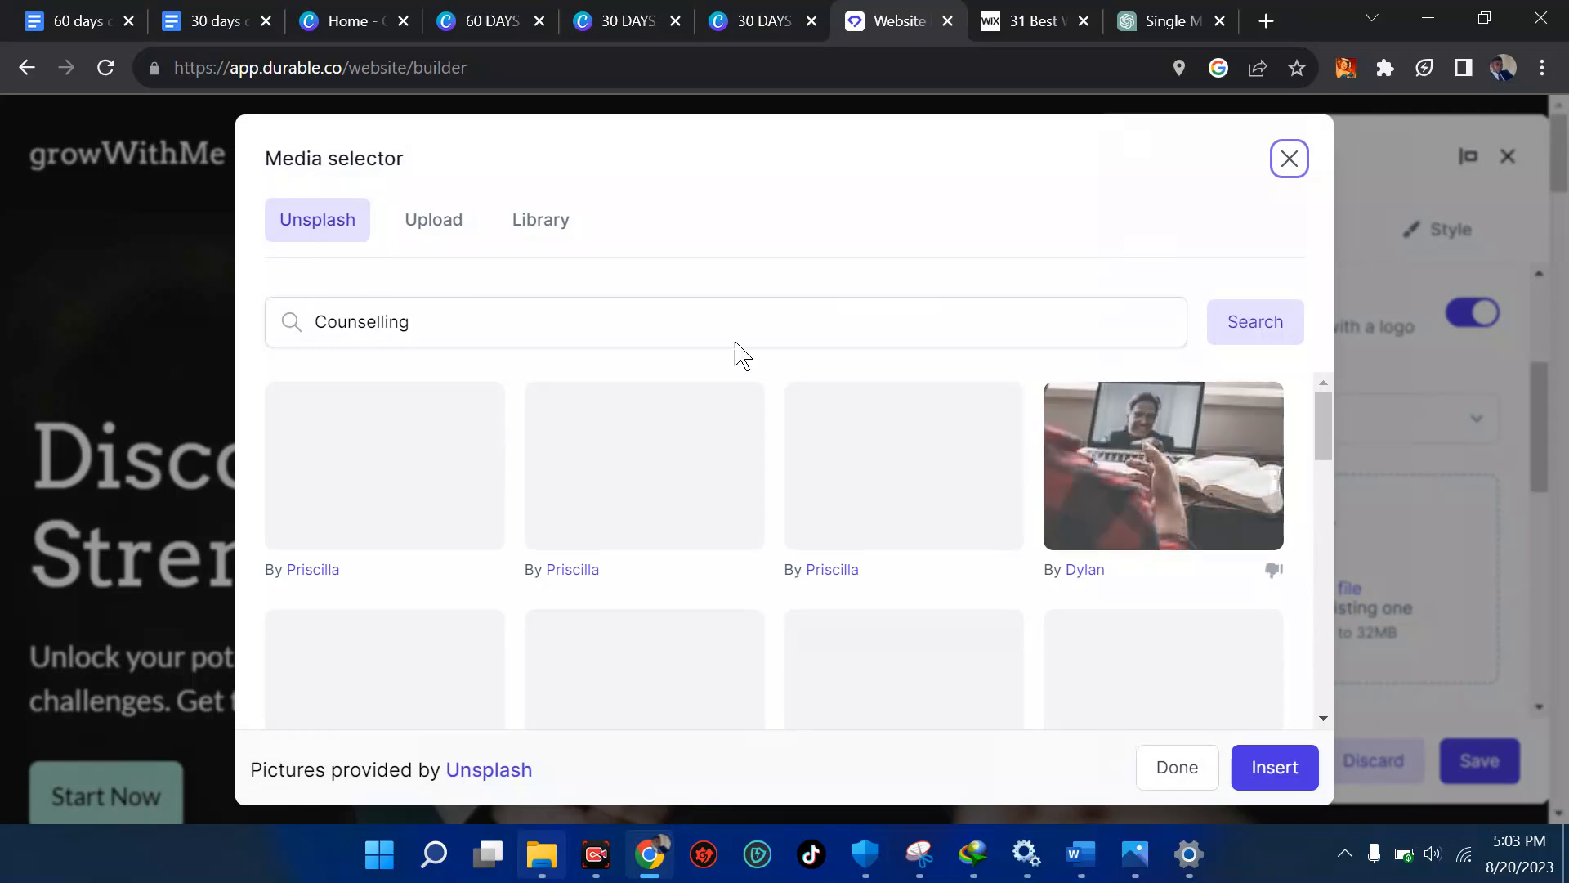
# Look through the Downloads folder for a logo image to upload and cancel the file selection.
pyautogui.click(435, 230)
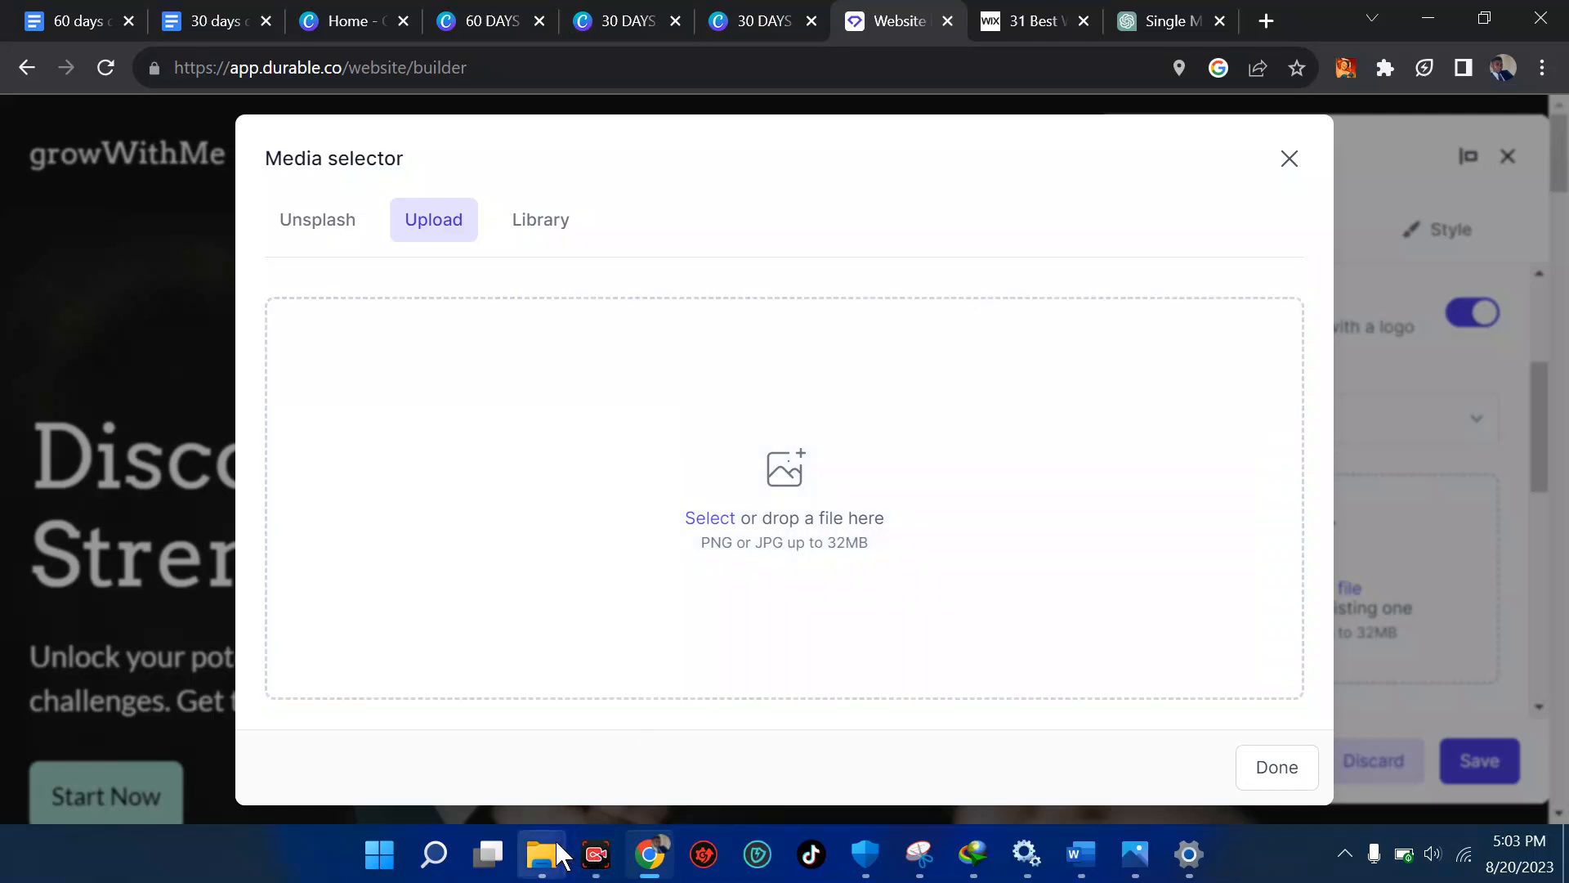
pyautogui.moveTo(555, 840)
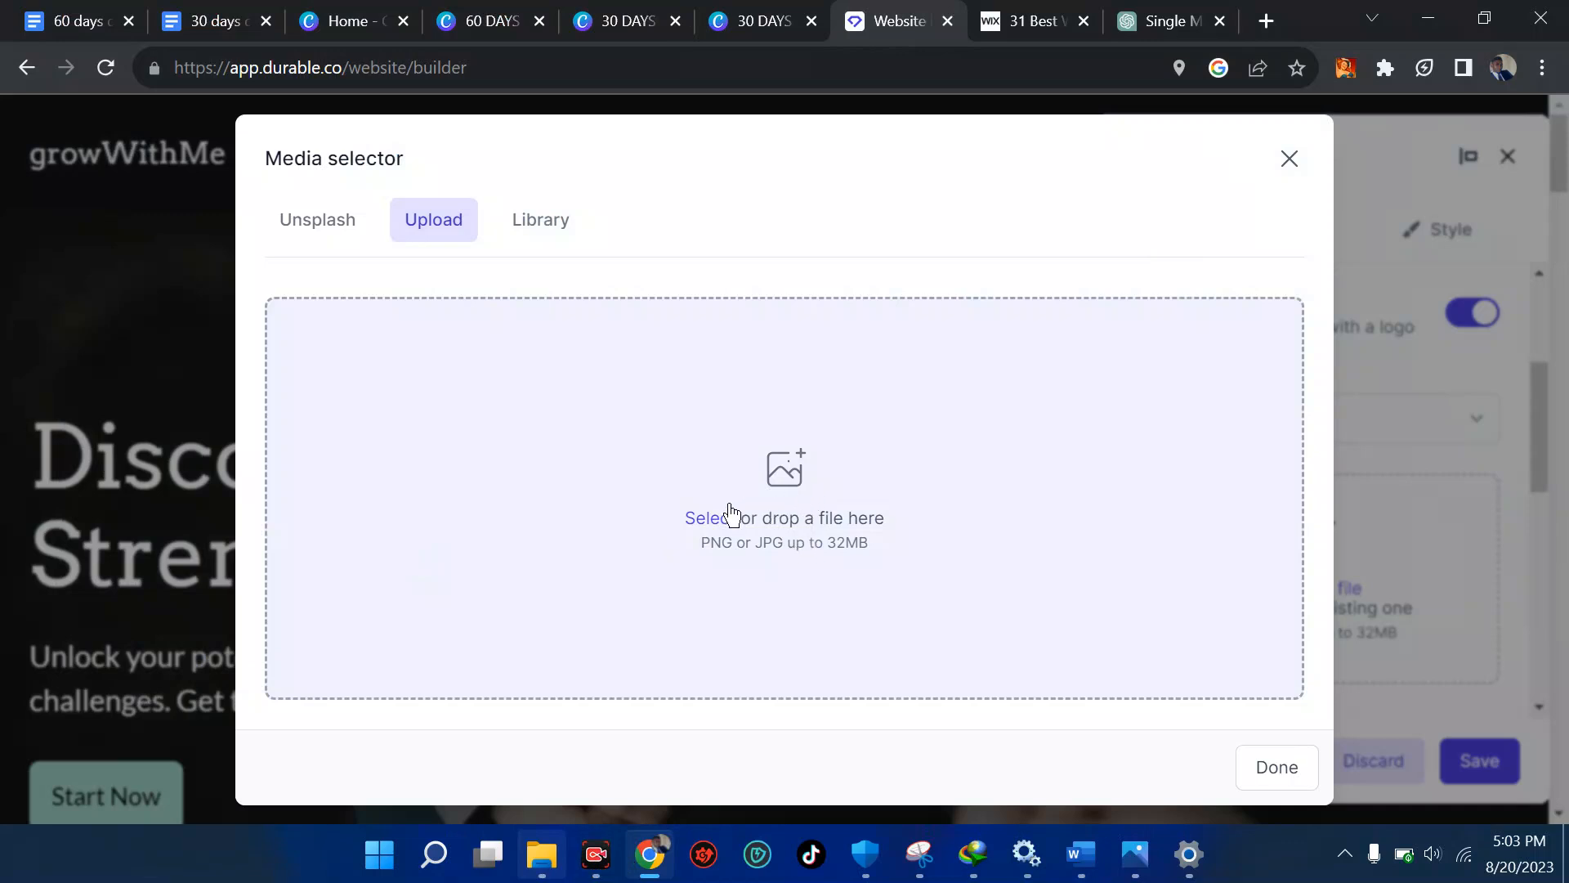
pyautogui.click(773, 491)
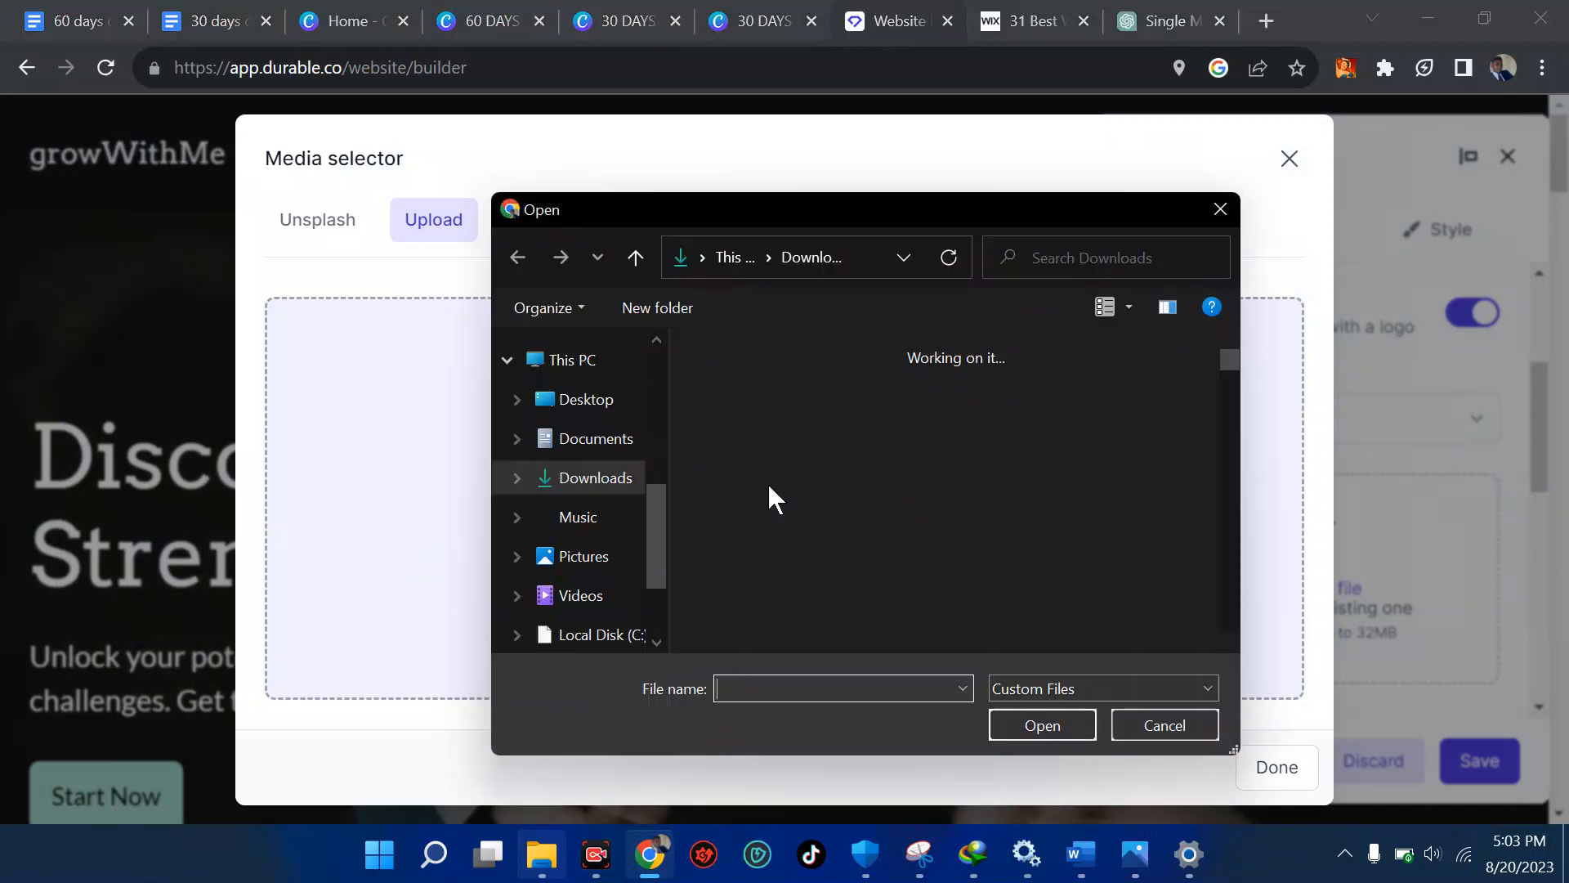
pyautogui.scroll(-2, 791, 522)
pyautogui.scroll(-3, 791, 522)
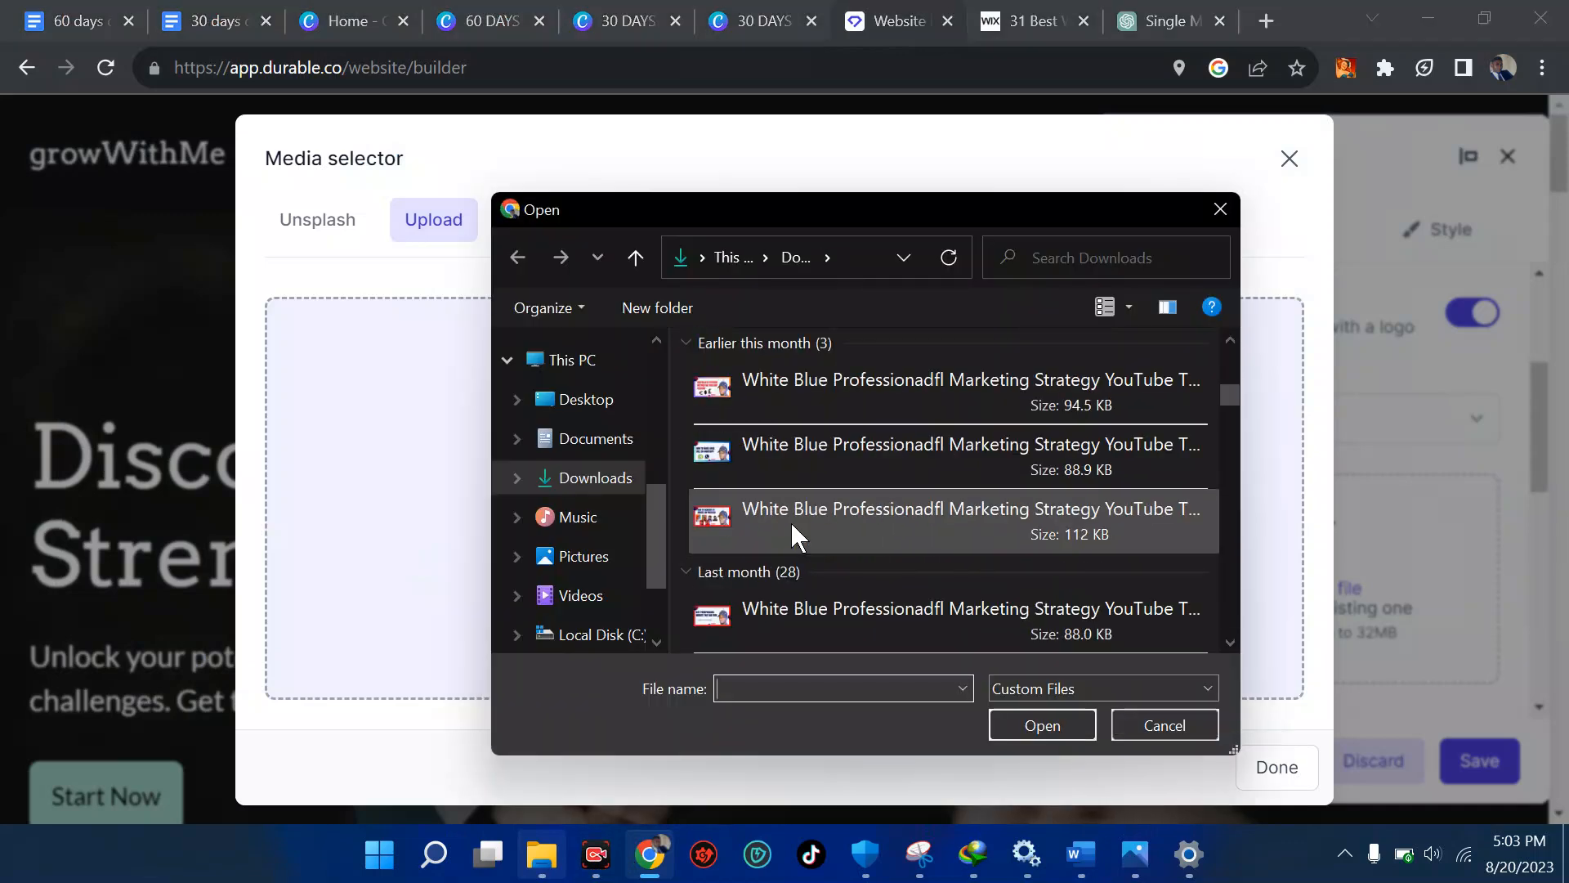
pyautogui.scroll(-4, 791, 521)
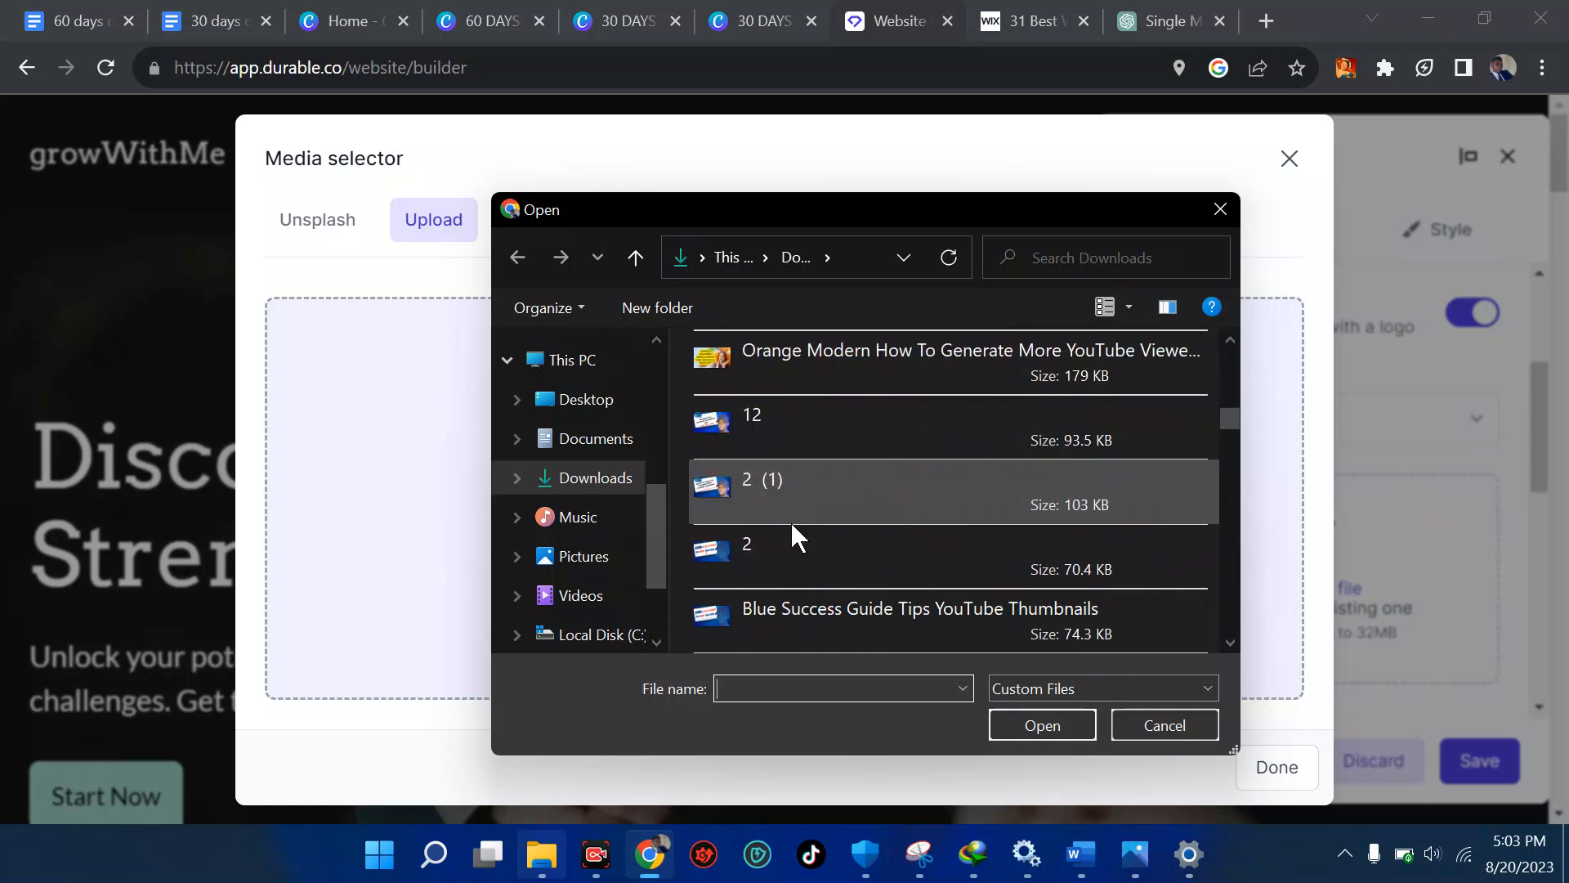
pyautogui.click(1138, 727)
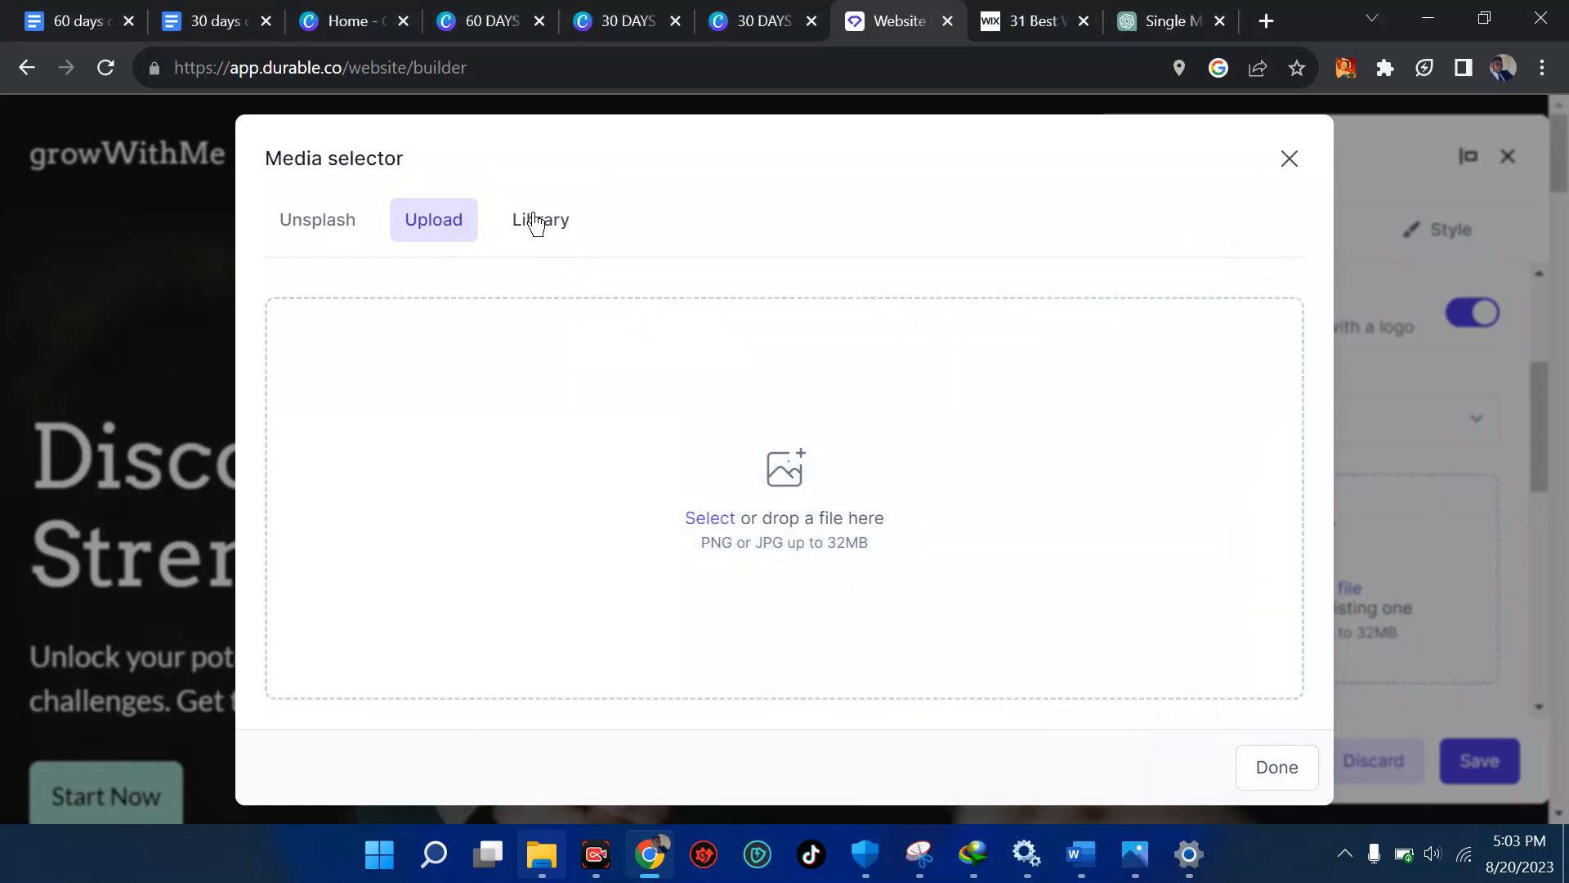
# Insert the "Listen Learn Love" letter-tile image from the media library as the header logo.
pyautogui.click(536, 222)
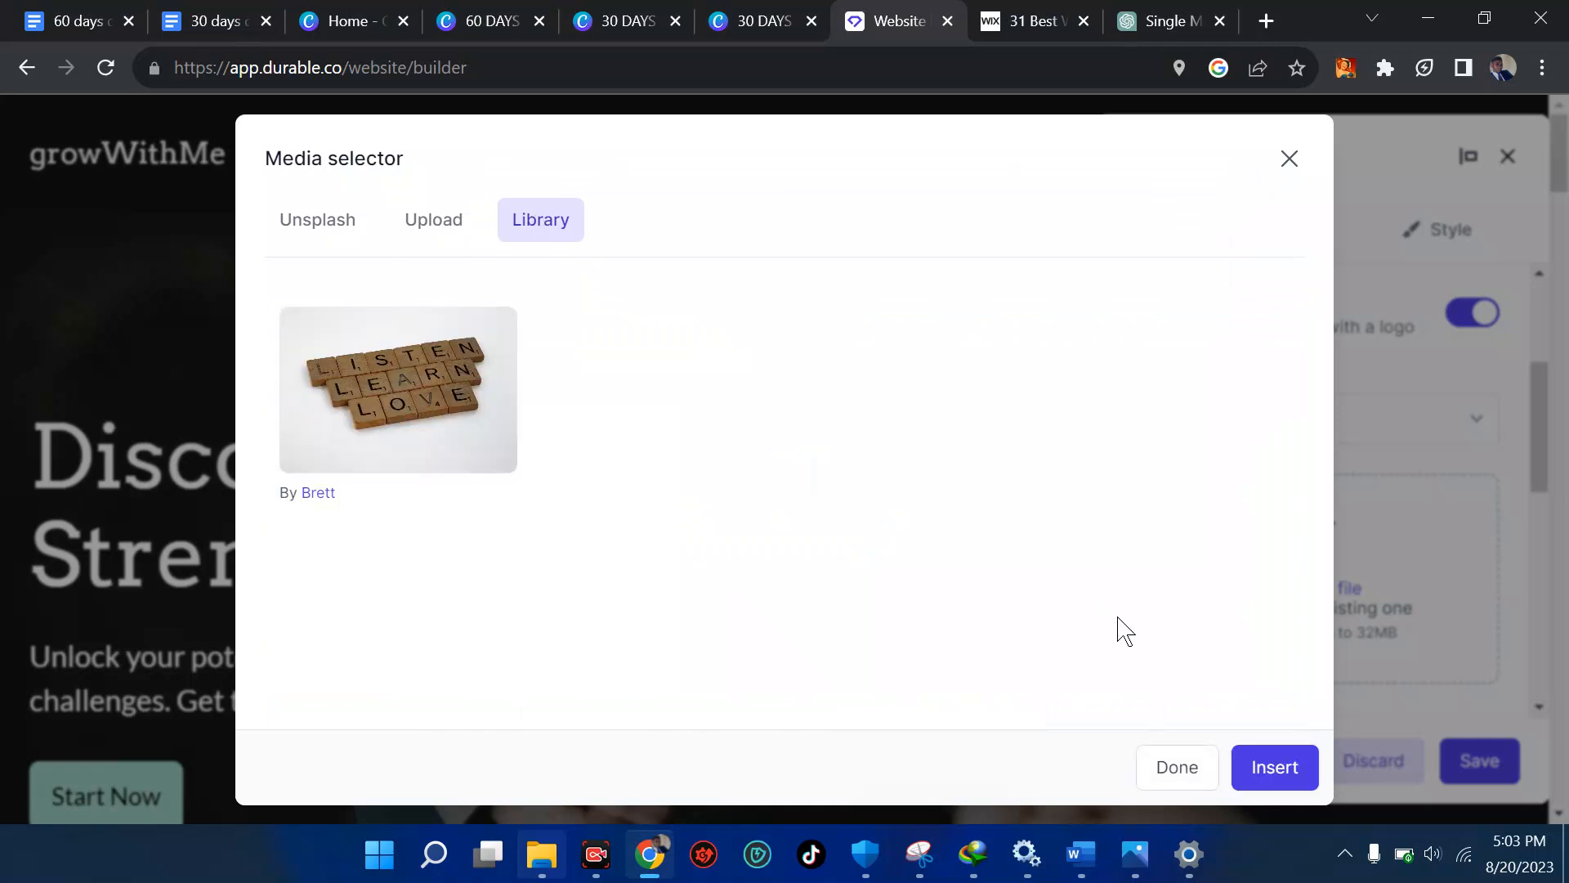
pyautogui.click(391, 406)
pyautogui.click(1271, 762)
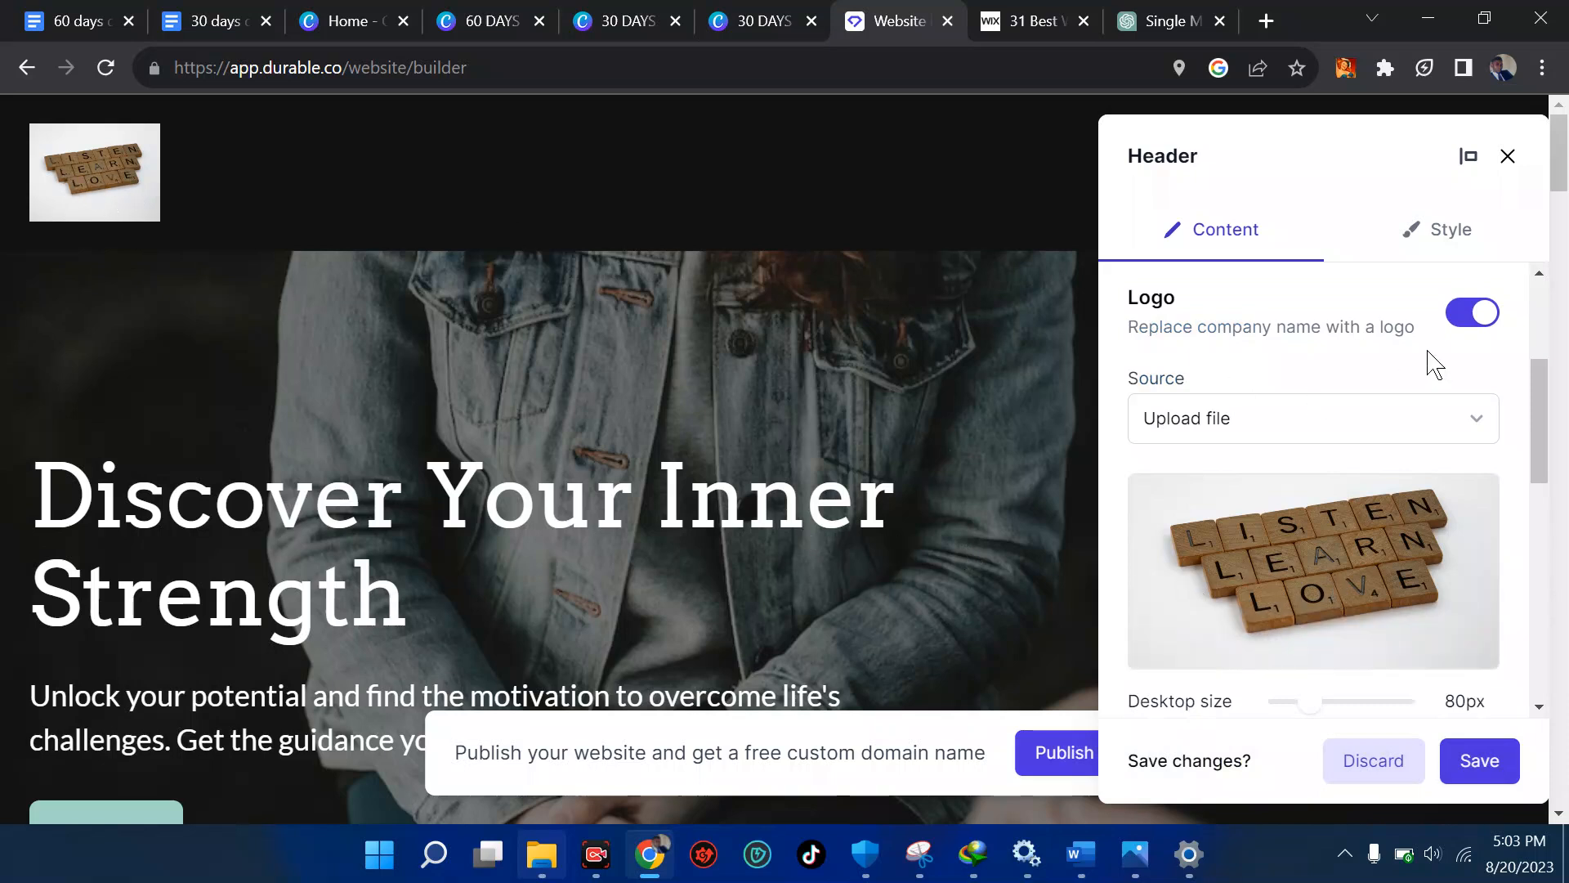
# Disable the header logo in favour of the company name, review the remaining header settings, and save the header changes.
pyautogui.click(1469, 314)
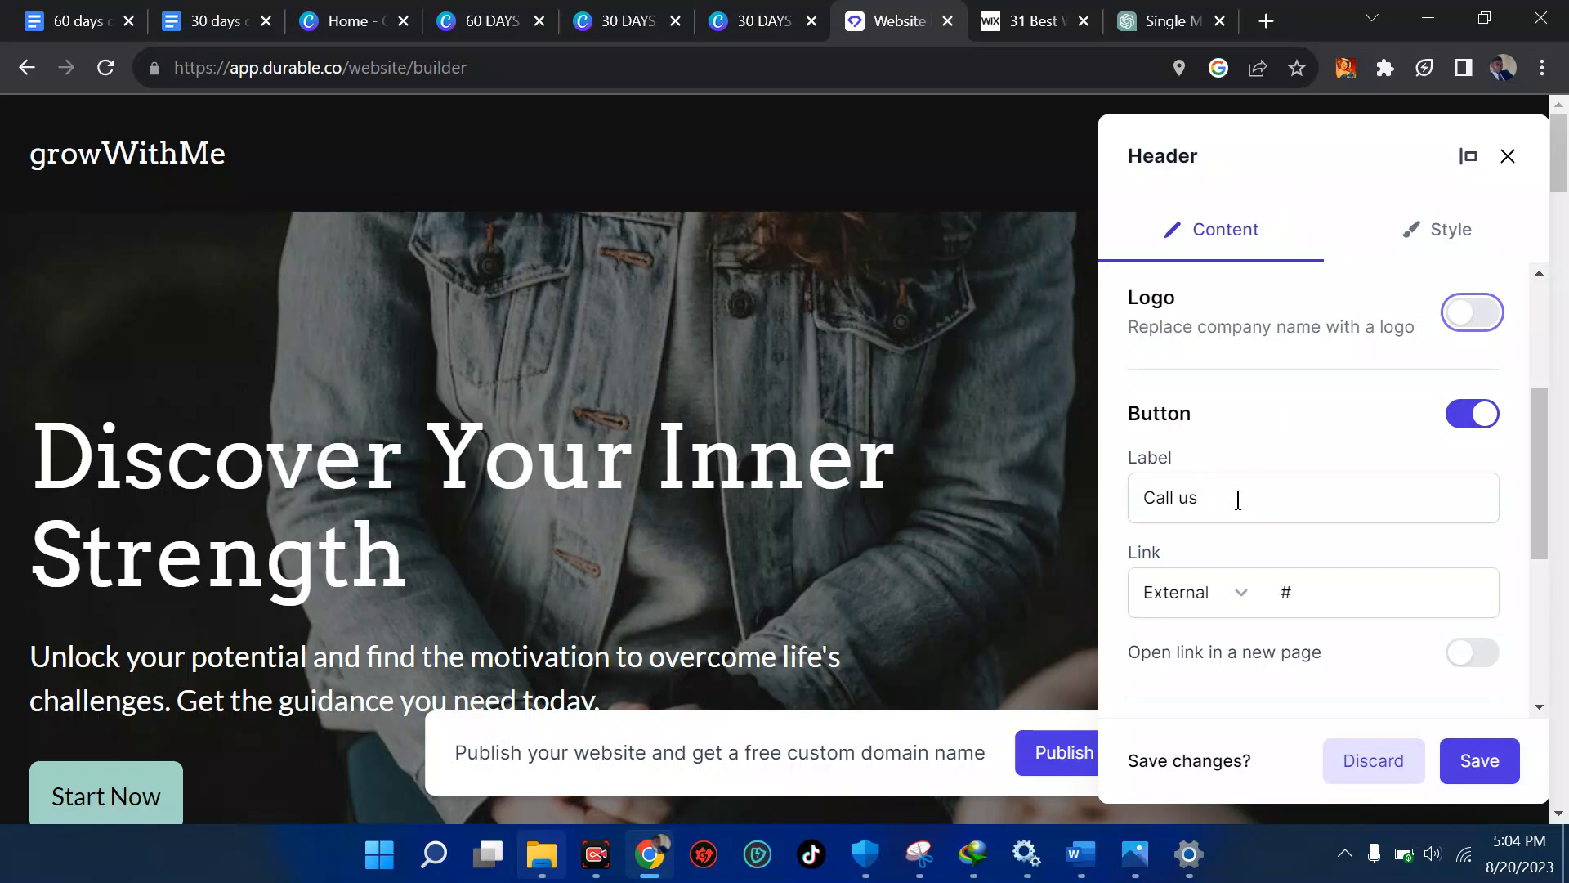
pyautogui.scroll(-3, 1248, 510)
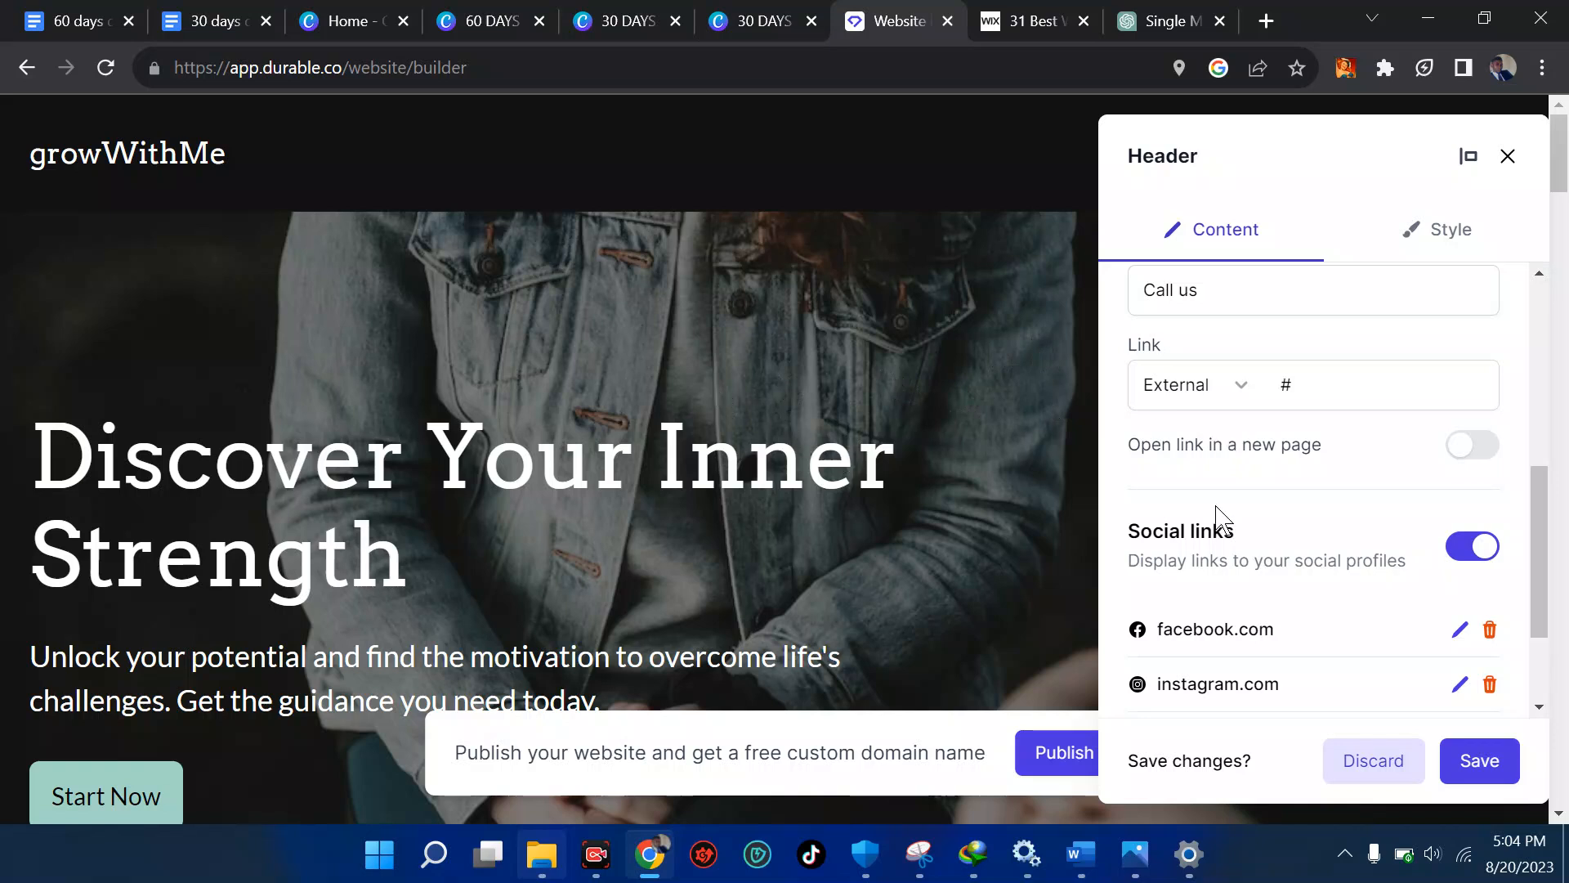
pyautogui.scroll(-1, 1218, 519)
pyautogui.scroll(-1, 1272, 527)
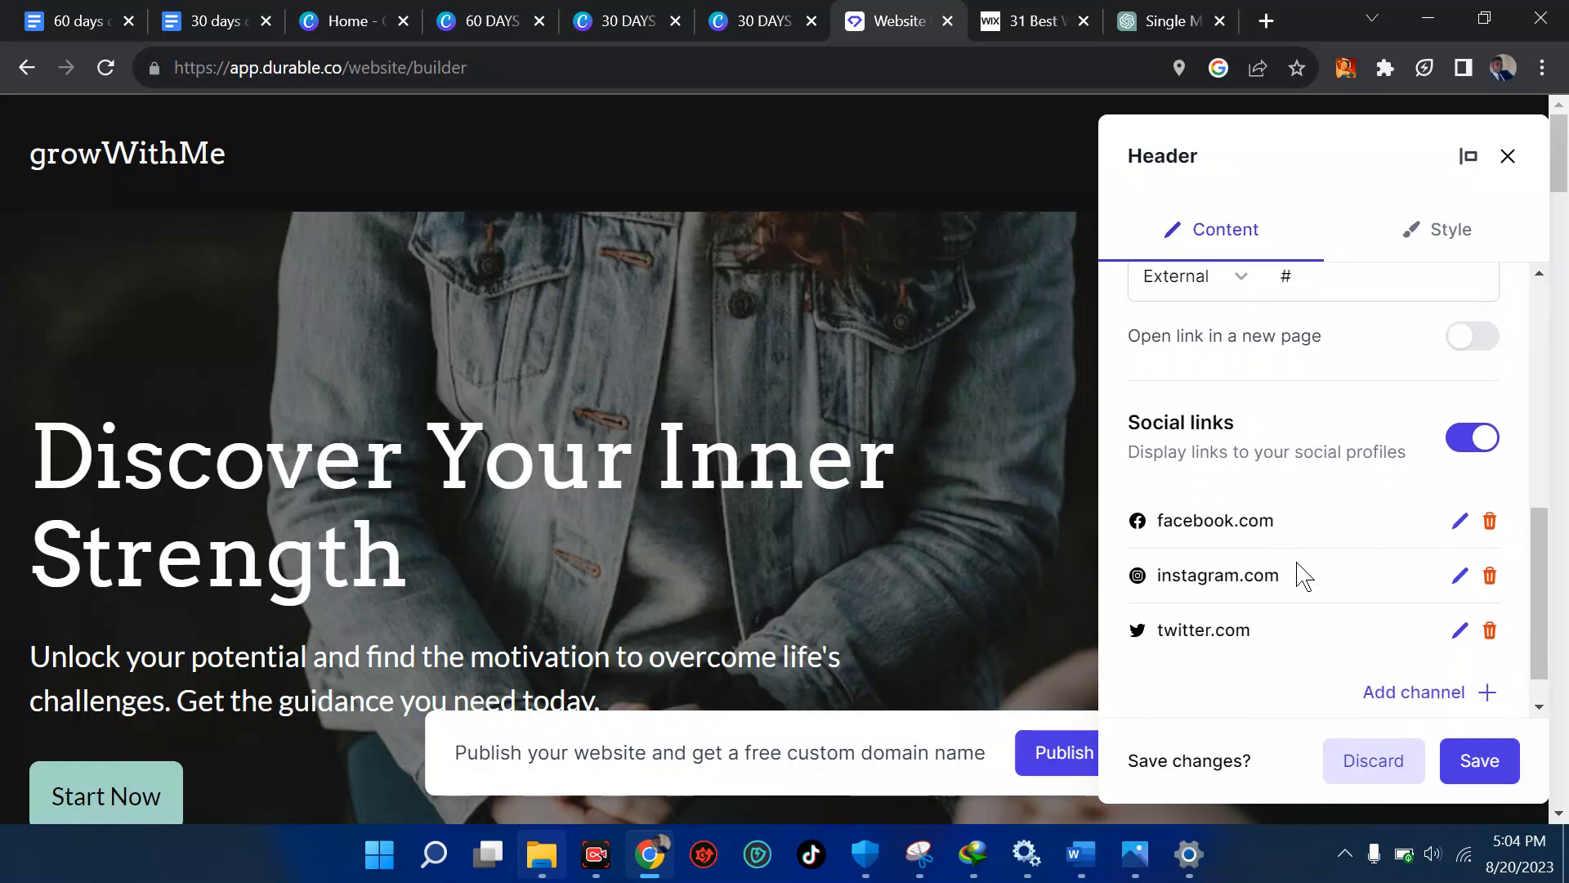
pyautogui.scroll(6, 1303, 574)
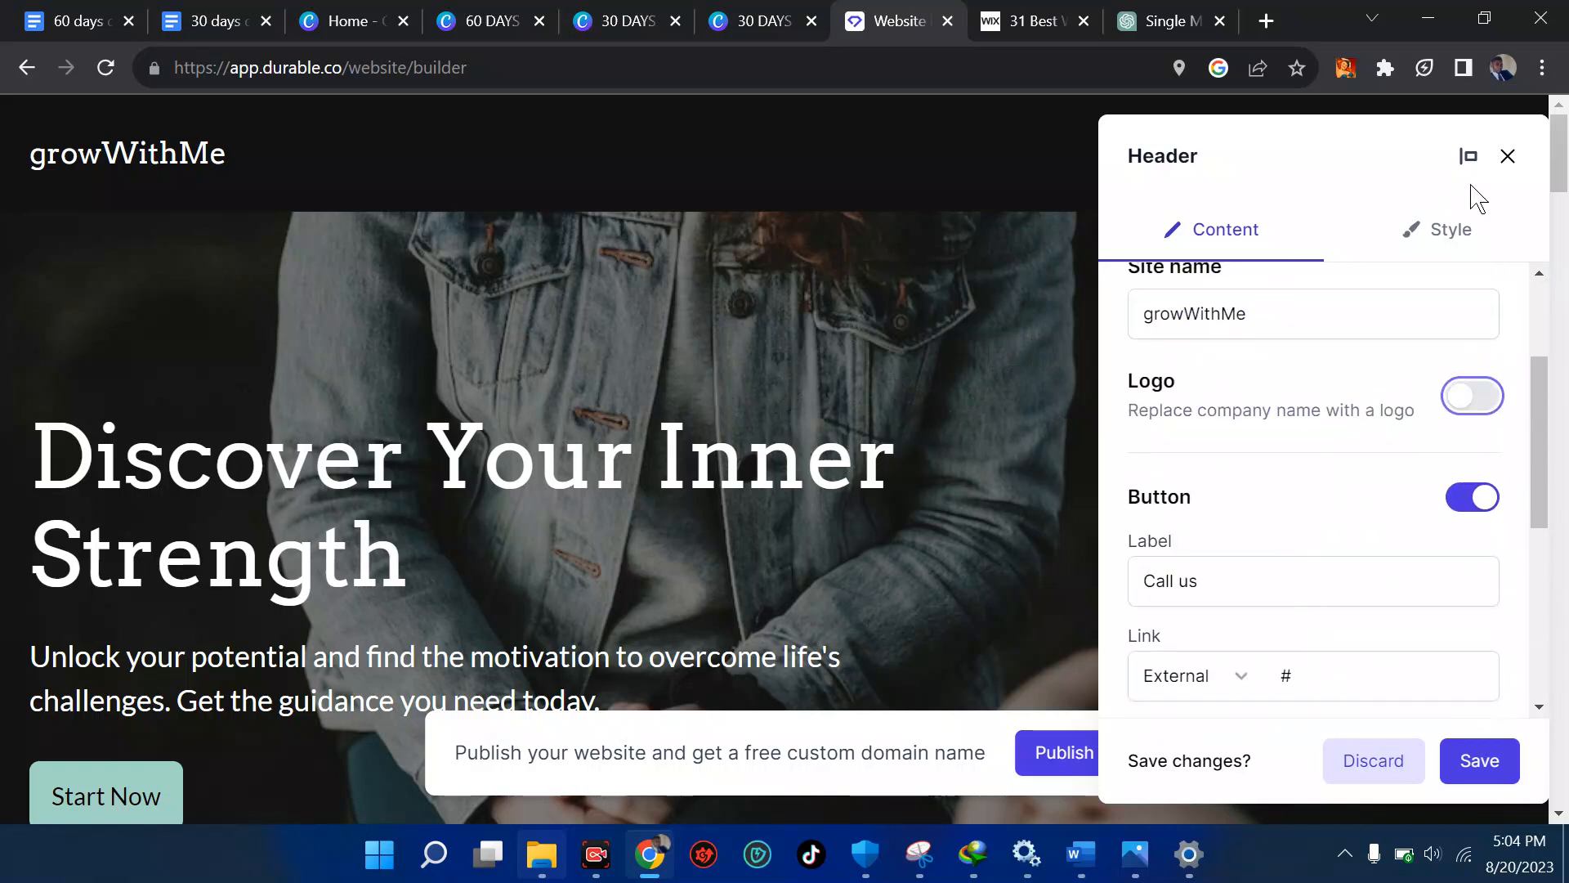
pyautogui.click(1506, 158)
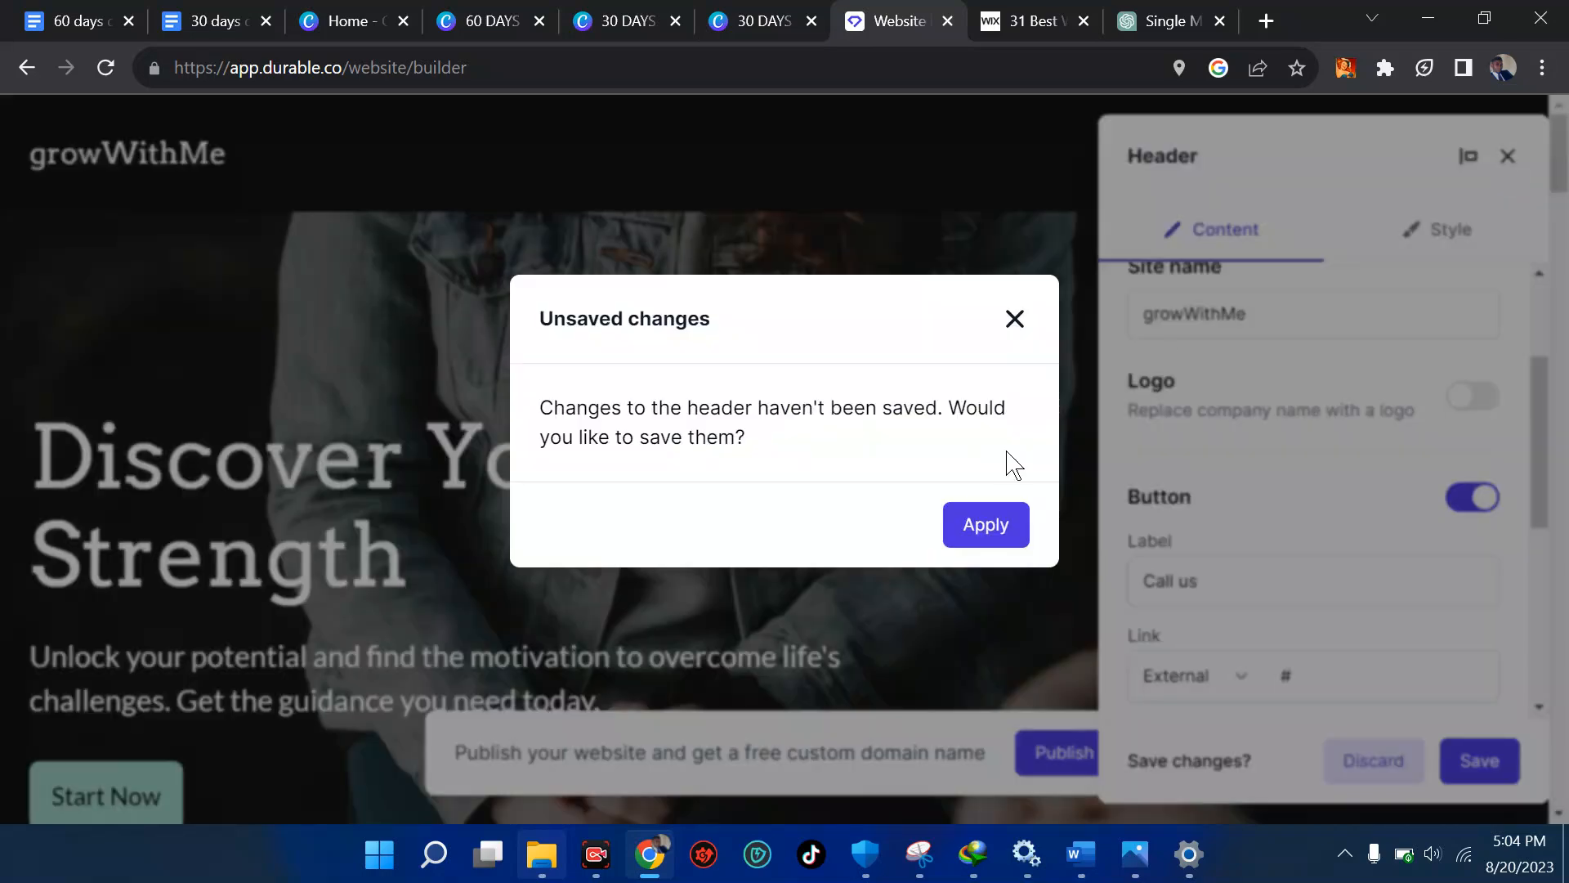
pyautogui.click(971, 524)
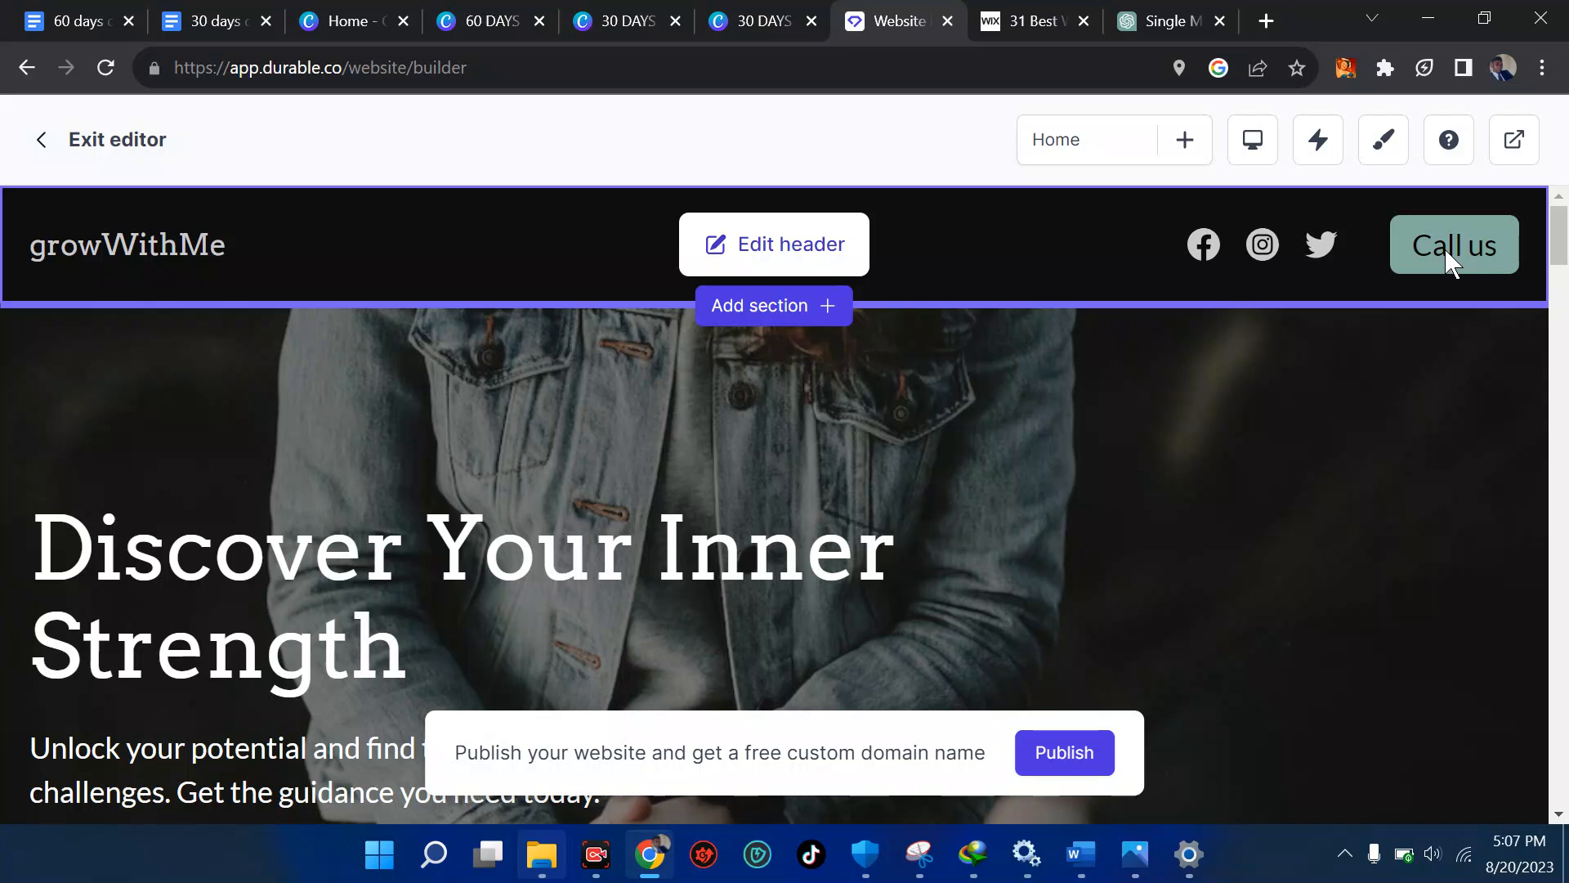
# Reopen the header for editing and change its button label to "buy now".
pyautogui.click(842, 260)
pyautogui.scroll(-5, 1314, 425)
pyautogui.tripleClick(1266, 437)
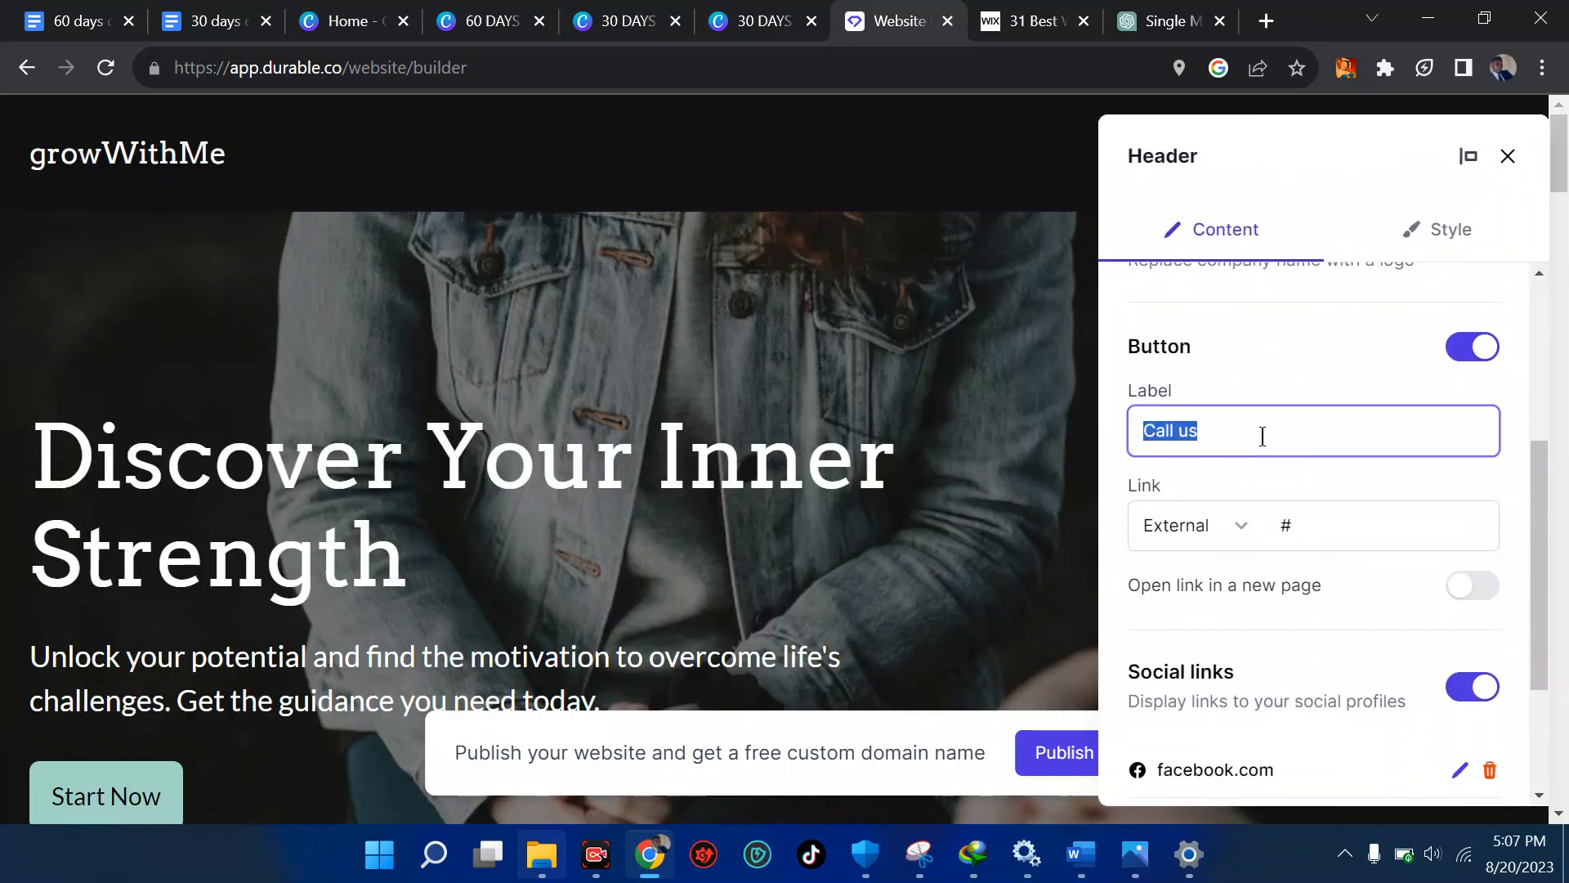
pyautogui.write('buy now')
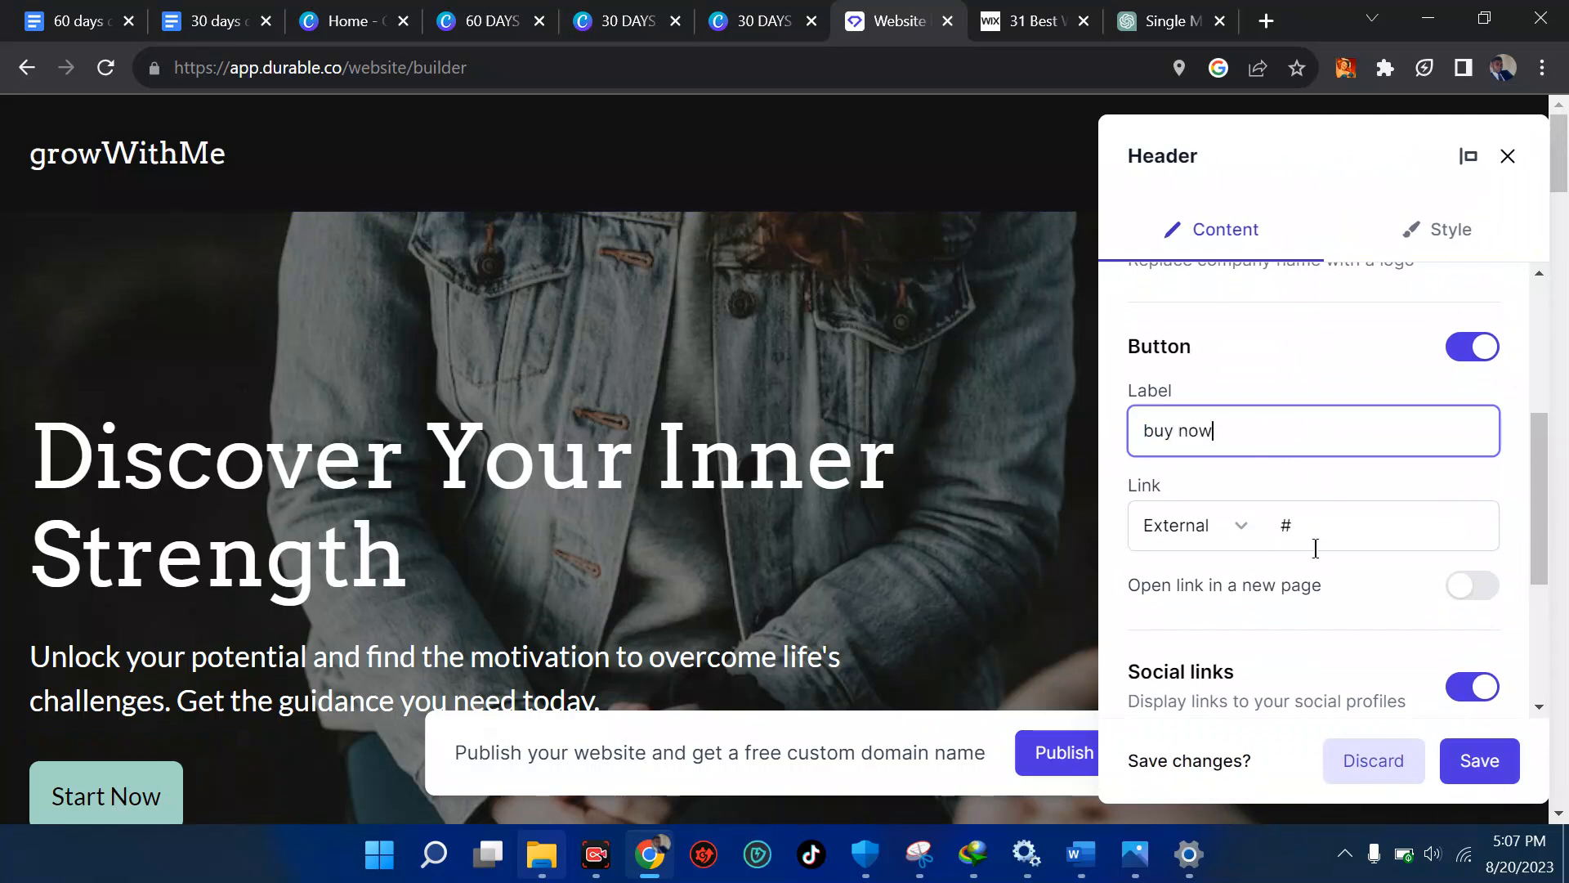
# Try Section as the link type for the header's "buy now" button.
pyautogui.click(1326, 545)
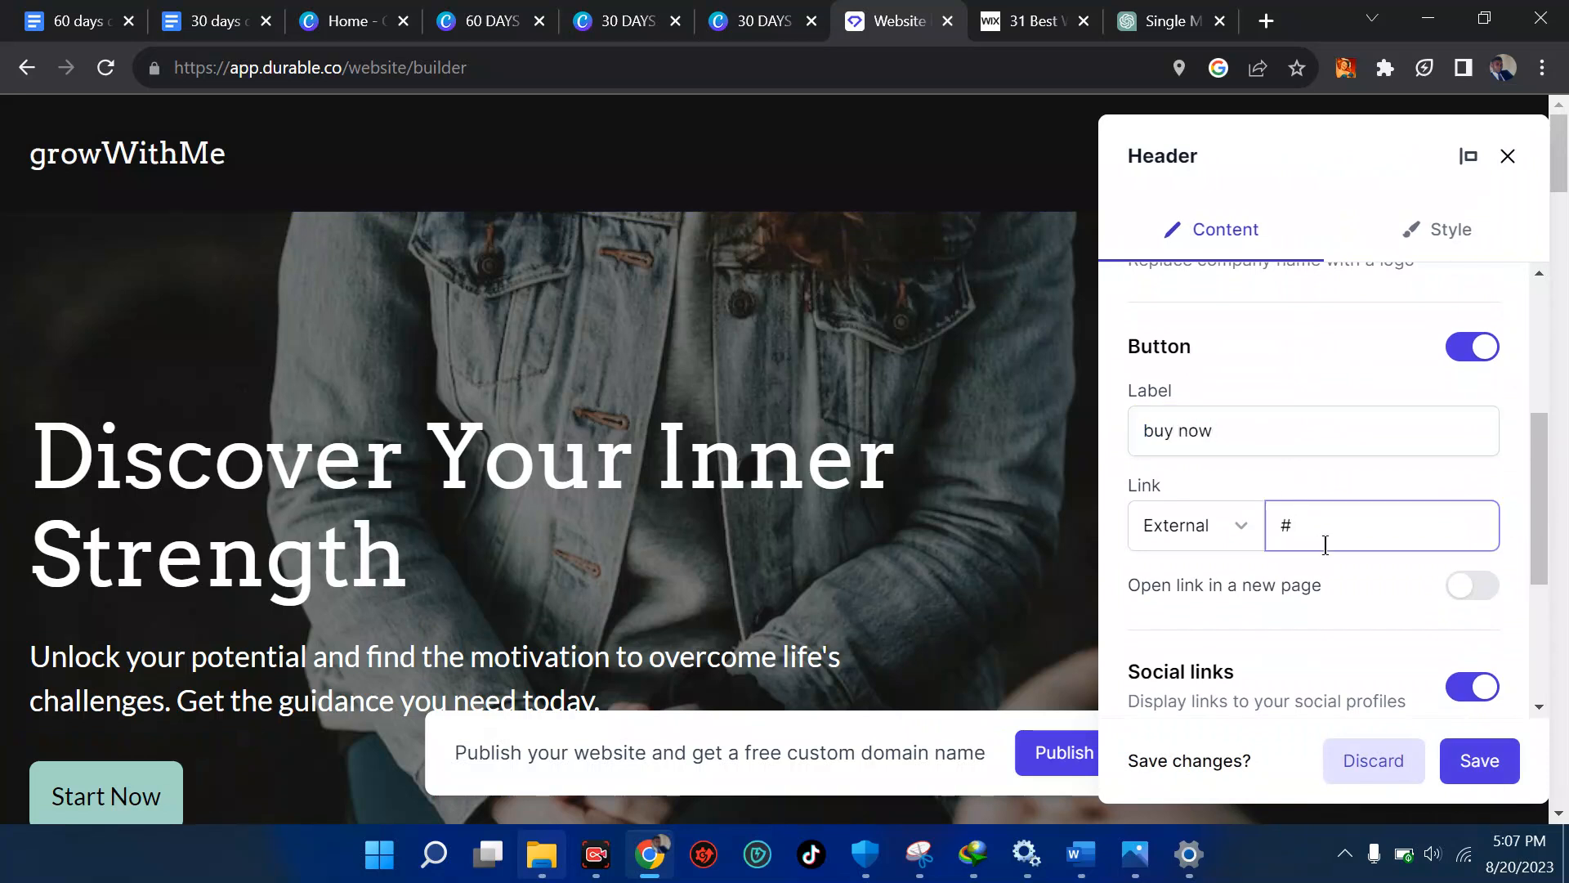
pyautogui.scroll(-1, 1326, 546)
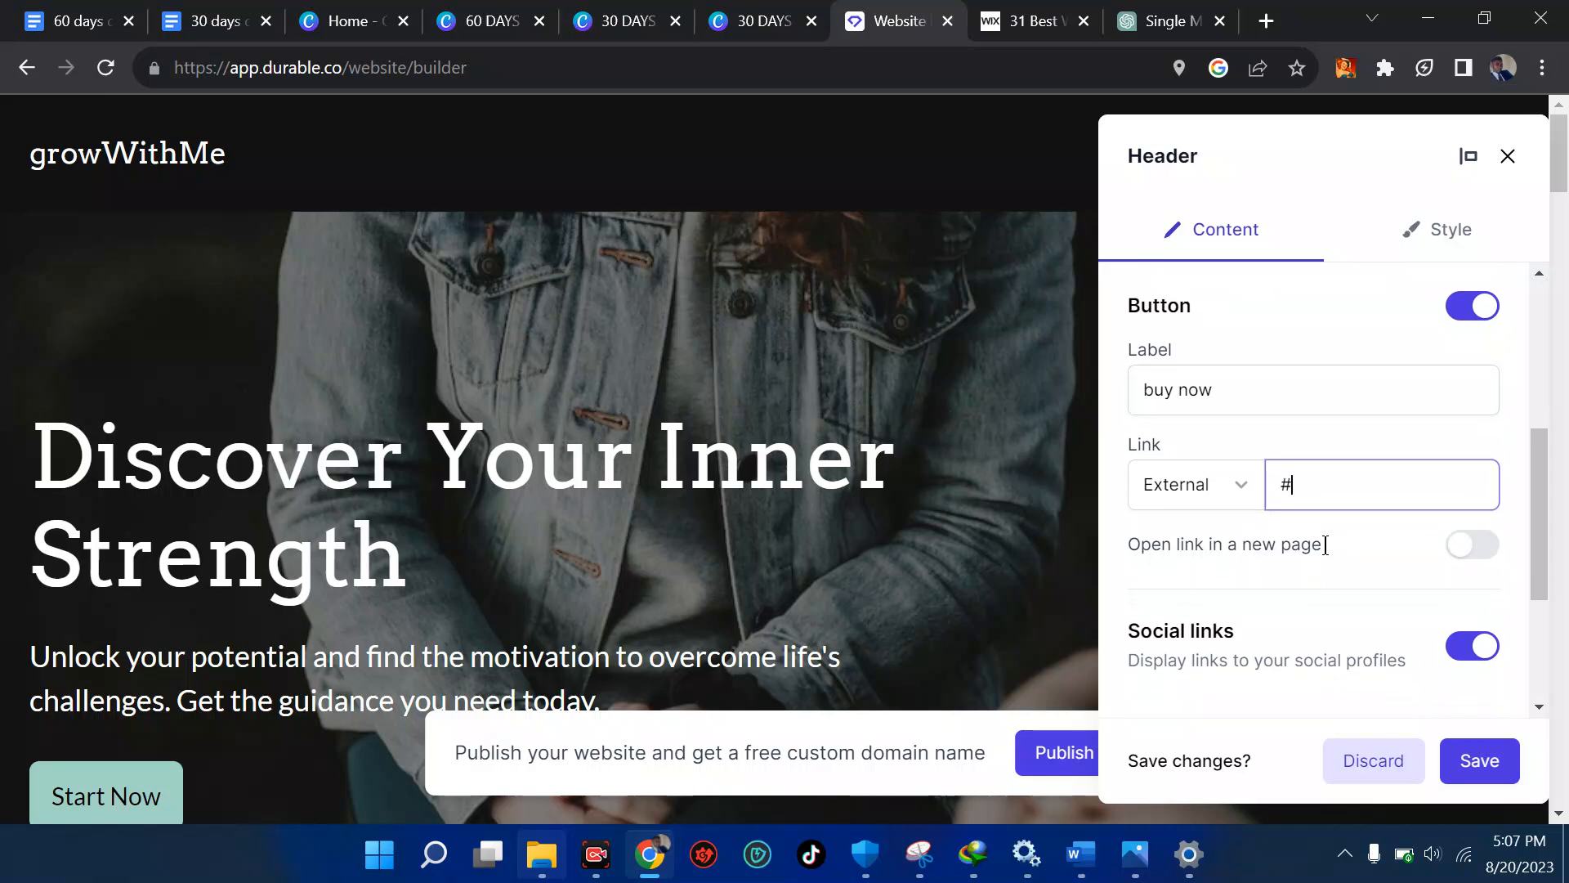
pyautogui.click(1206, 496)
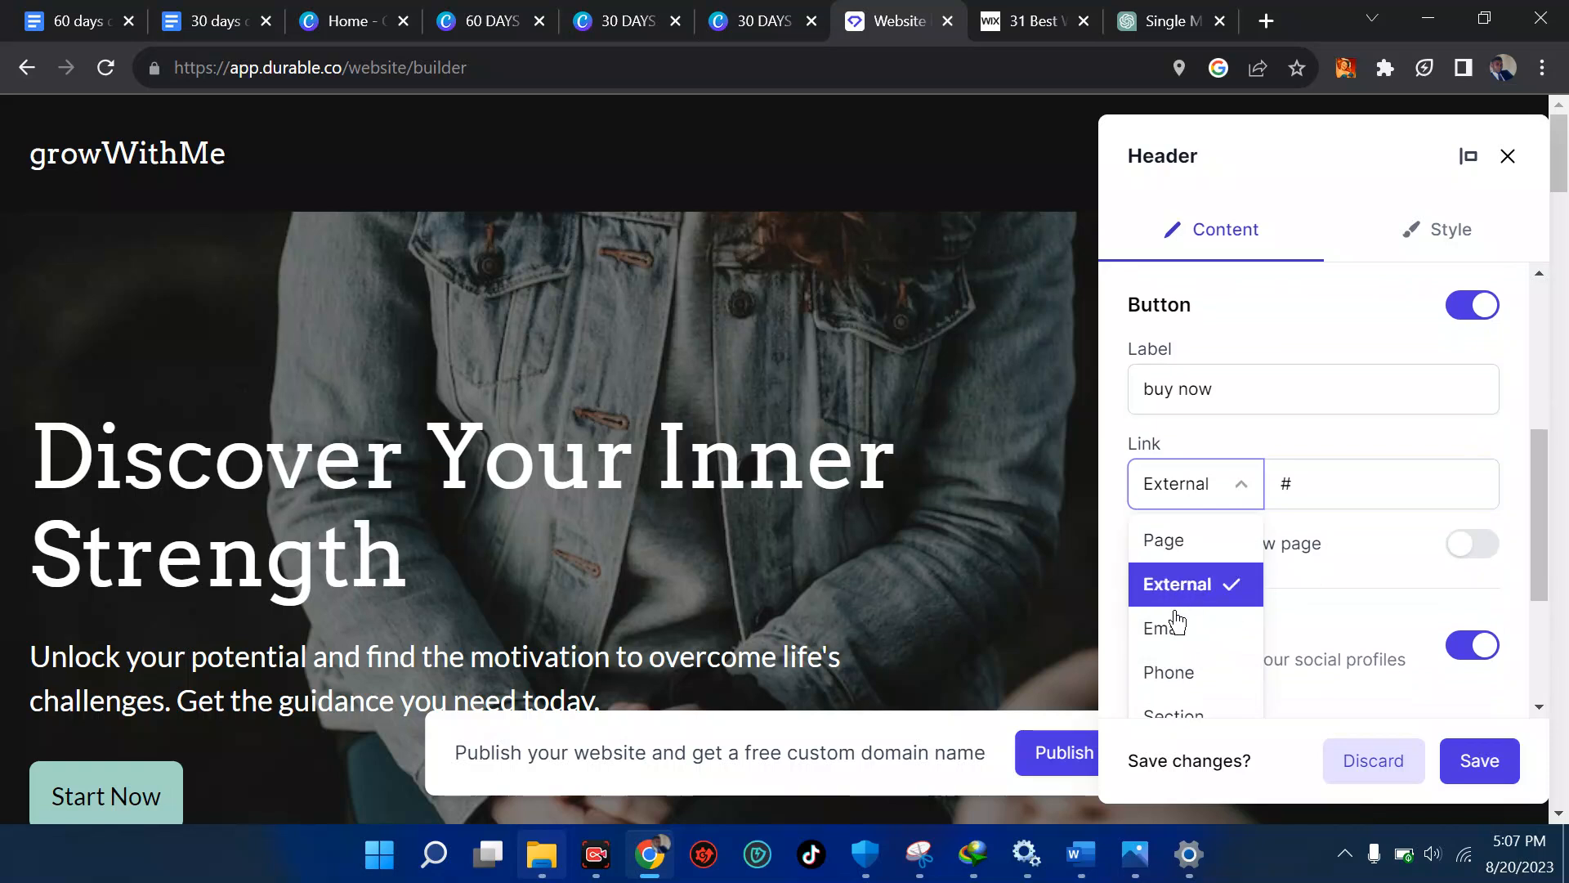
pyautogui.scroll(-1, 1175, 629)
pyautogui.scroll(-2, 1177, 629)
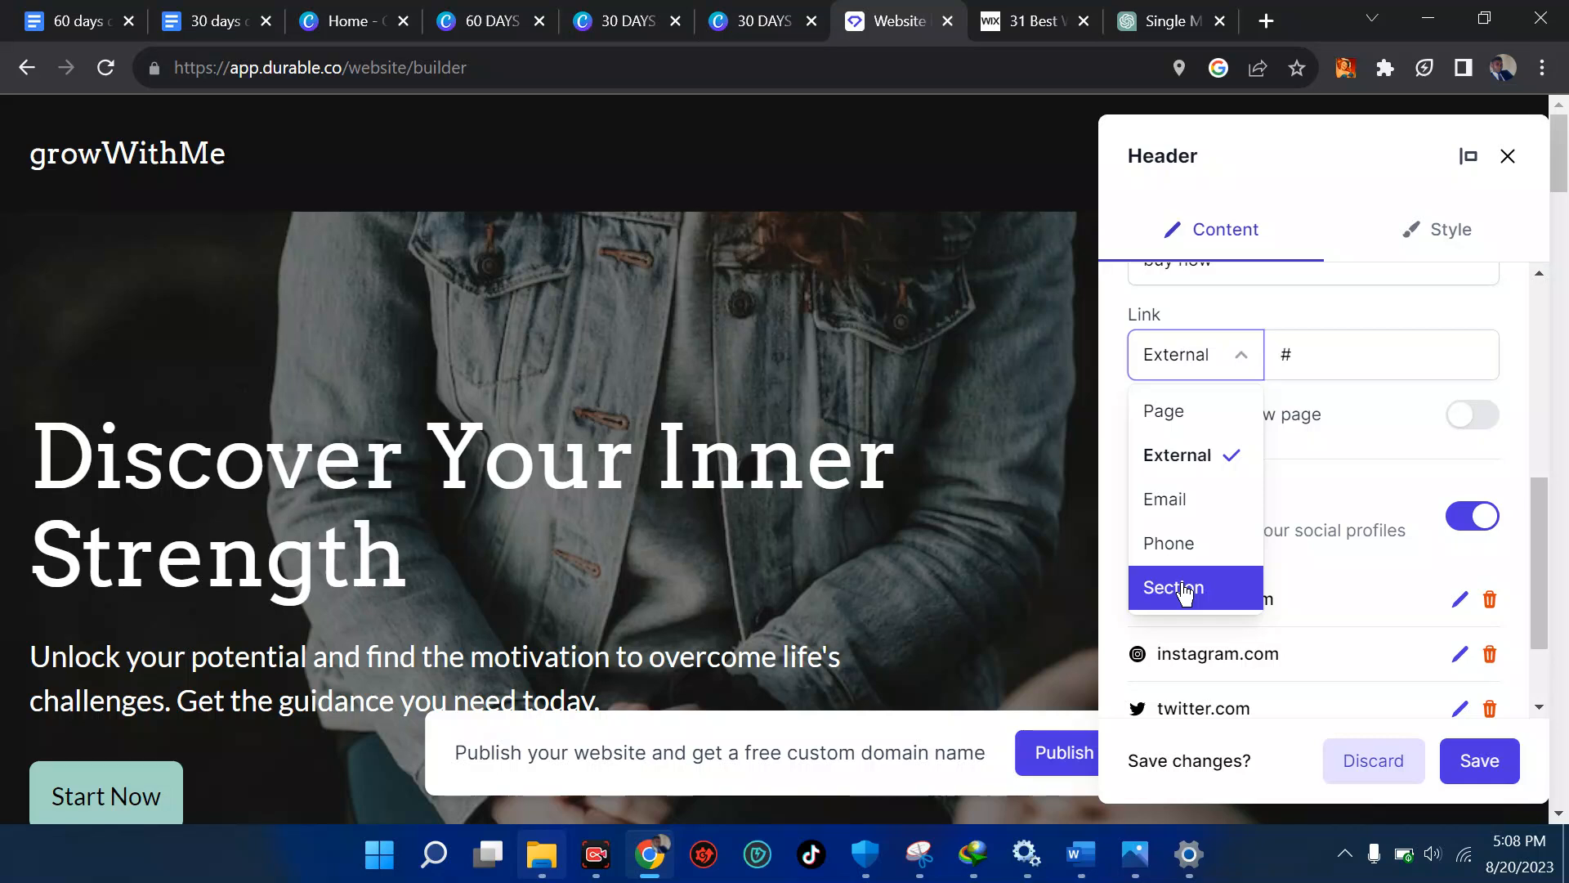
pyautogui.click(1185, 594)
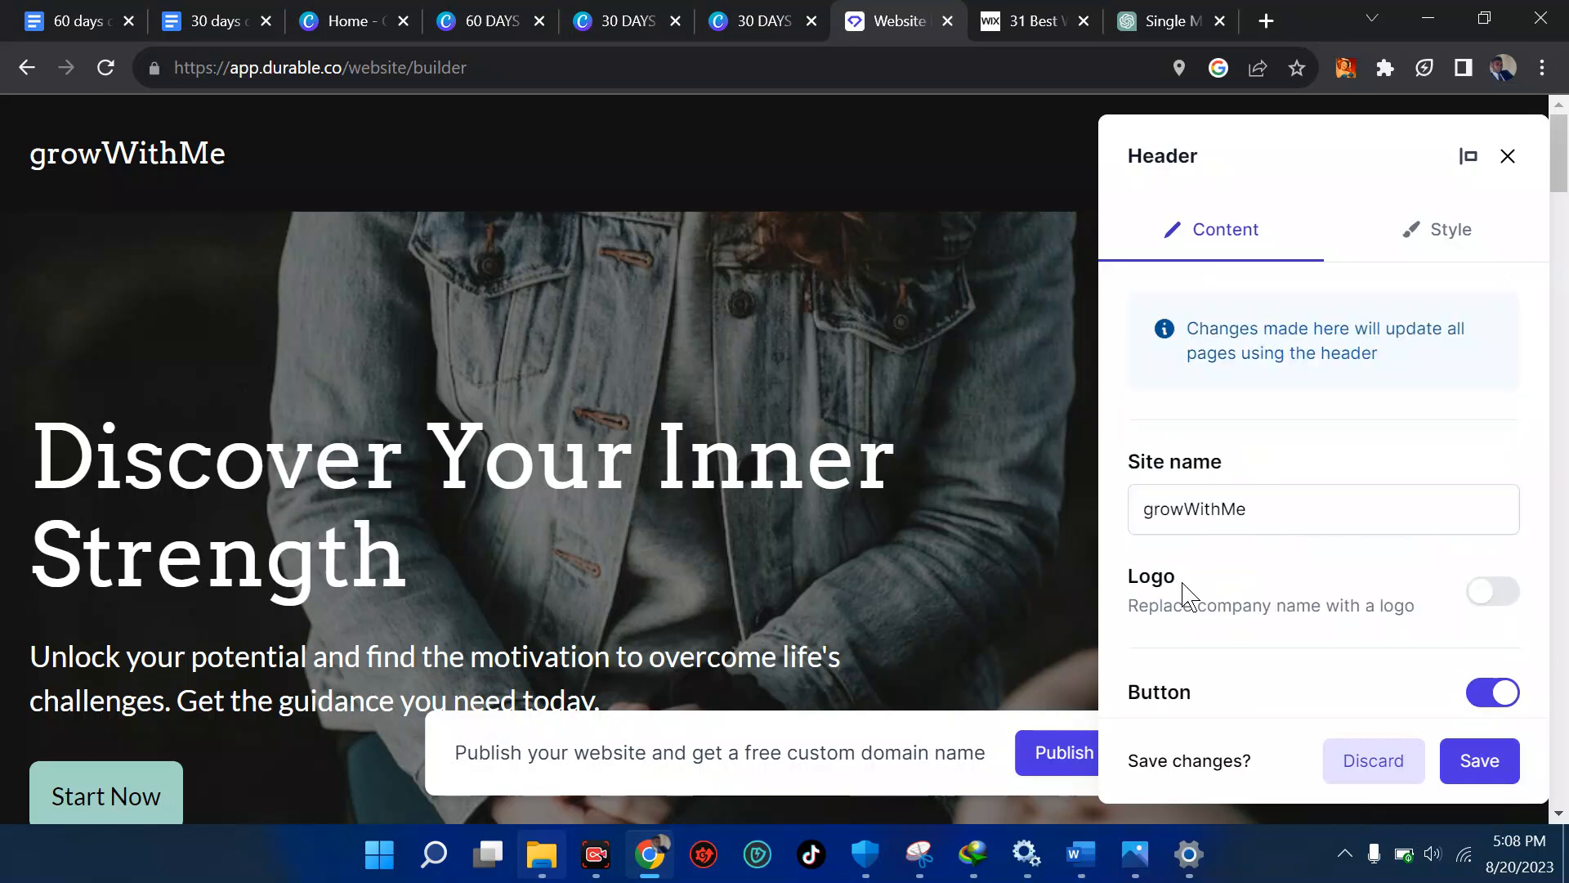
# Look through the sections the "buy now" button can link to and set its link type back to External.
pyautogui.scroll(-6, 1302, 490)
pyautogui.scroll(4, 1305, 495)
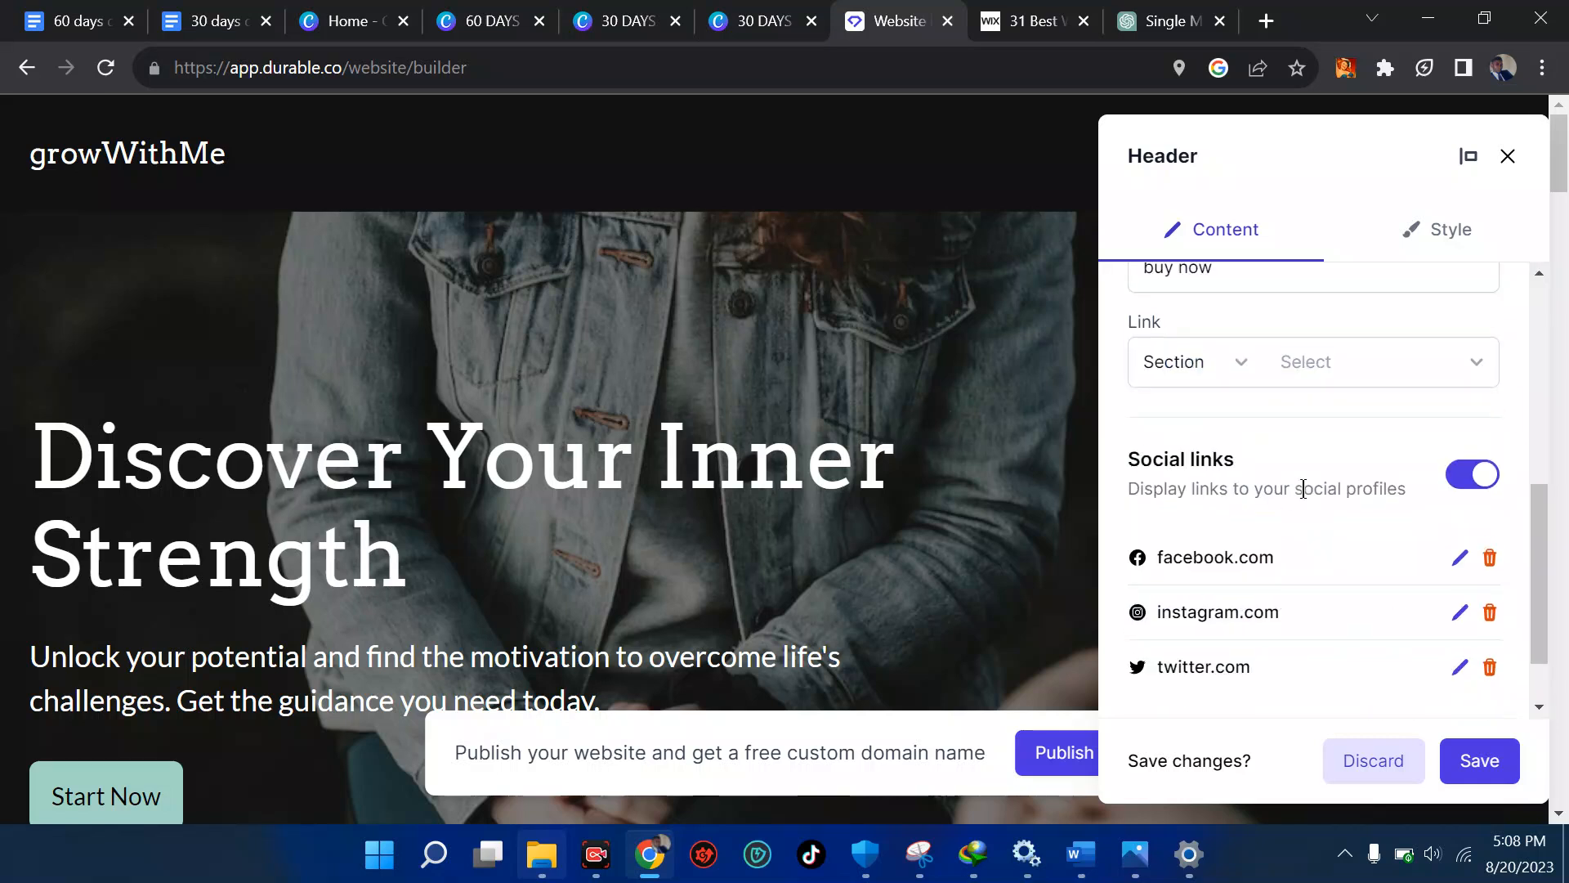
pyautogui.scroll(1, 1305, 498)
pyautogui.scroll(-3, 1303, 497)
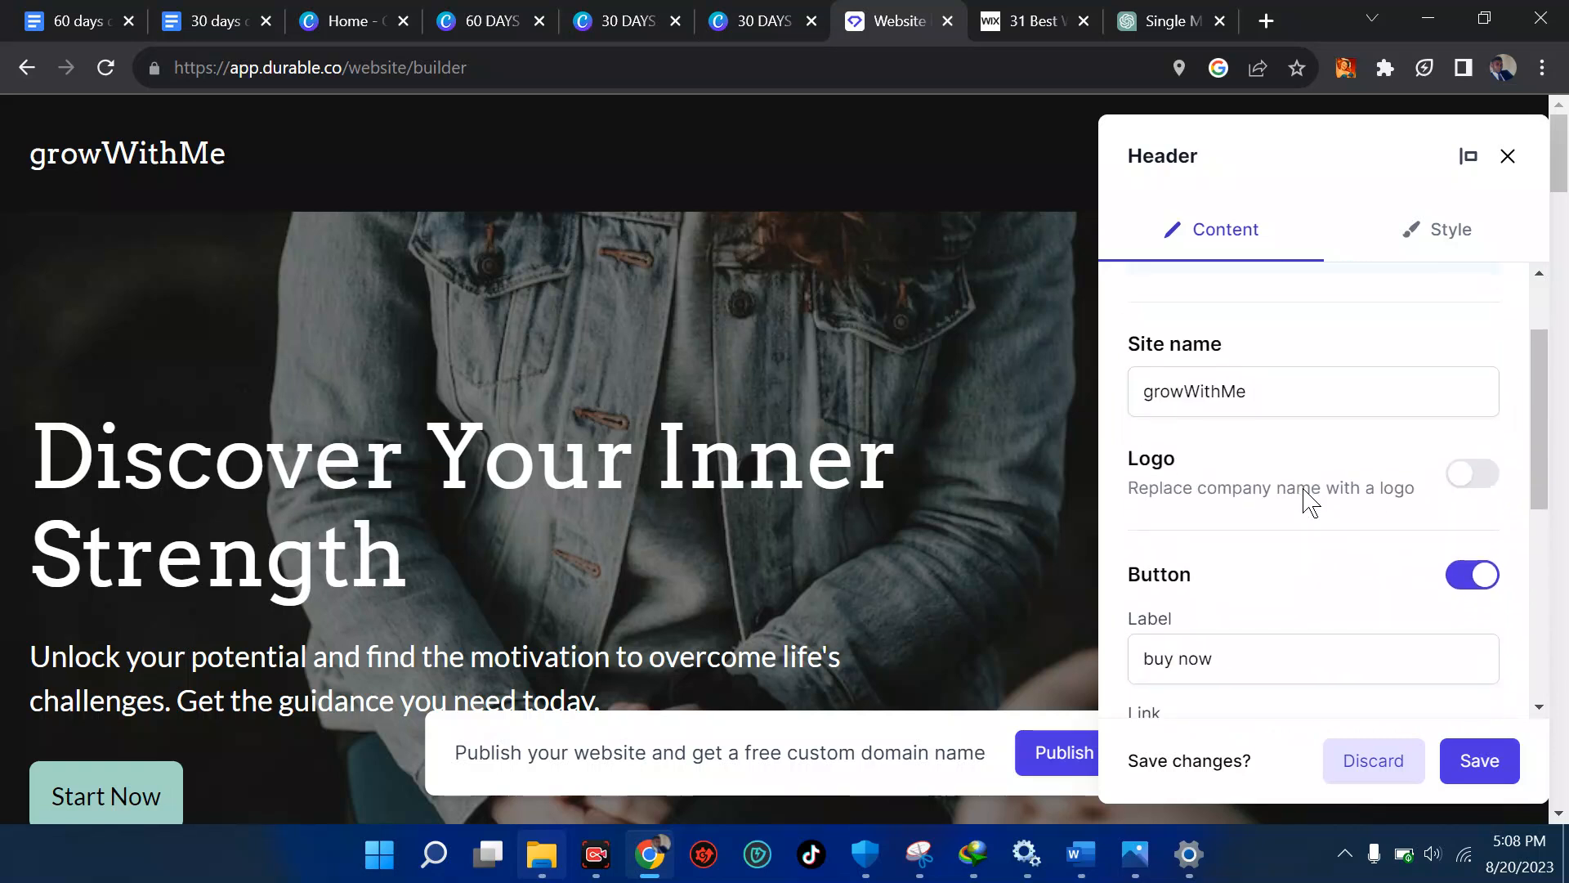
pyautogui.click(1325, 567)
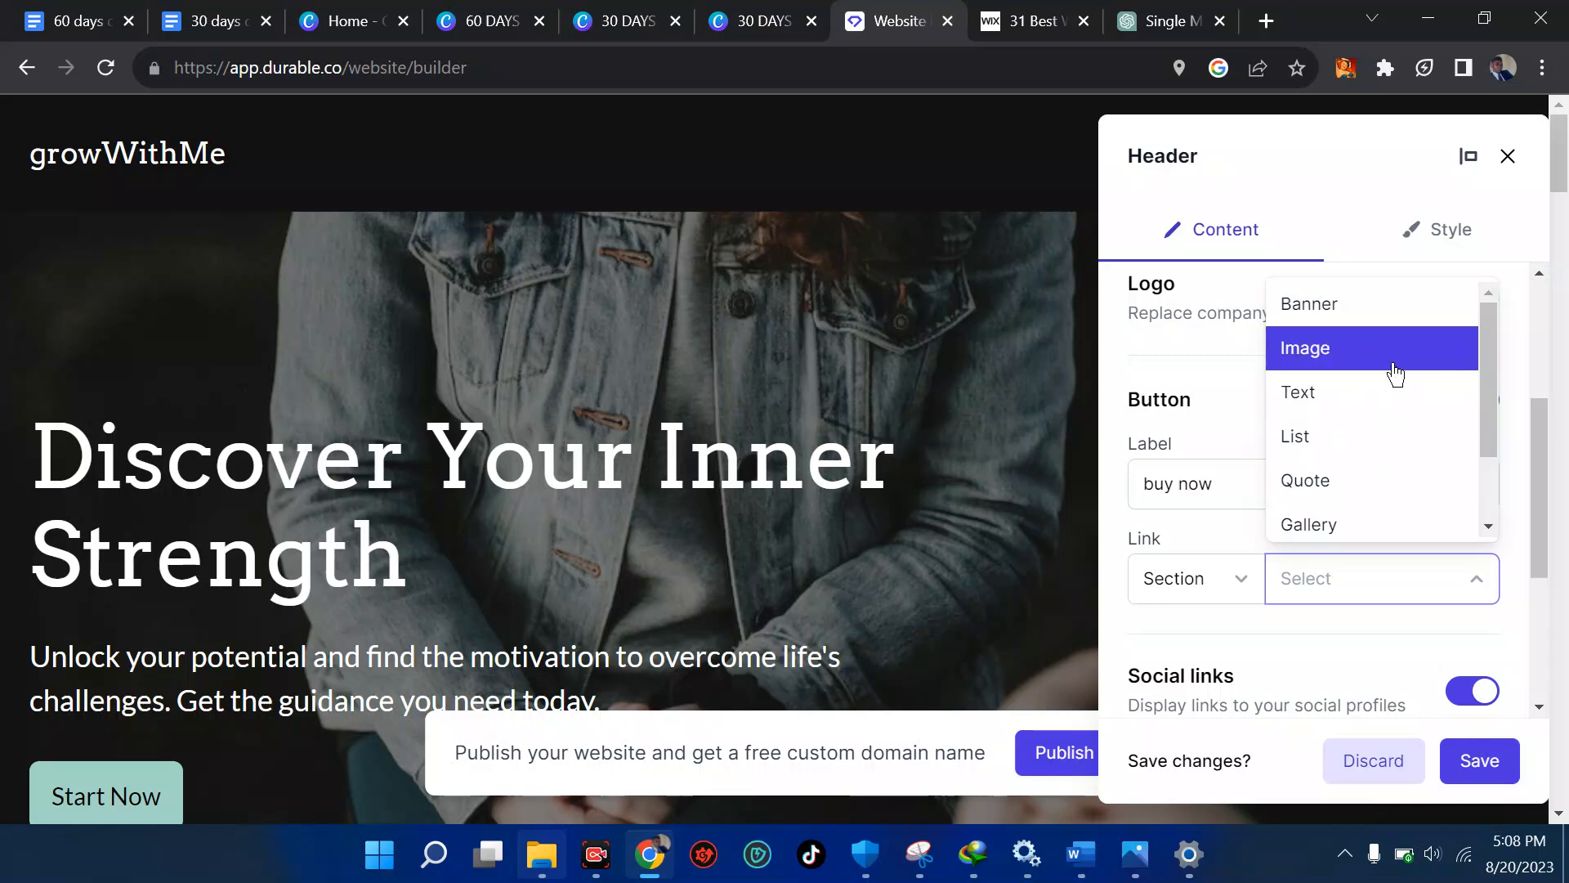
pyautogui.scroll(-2, 1330, 489)
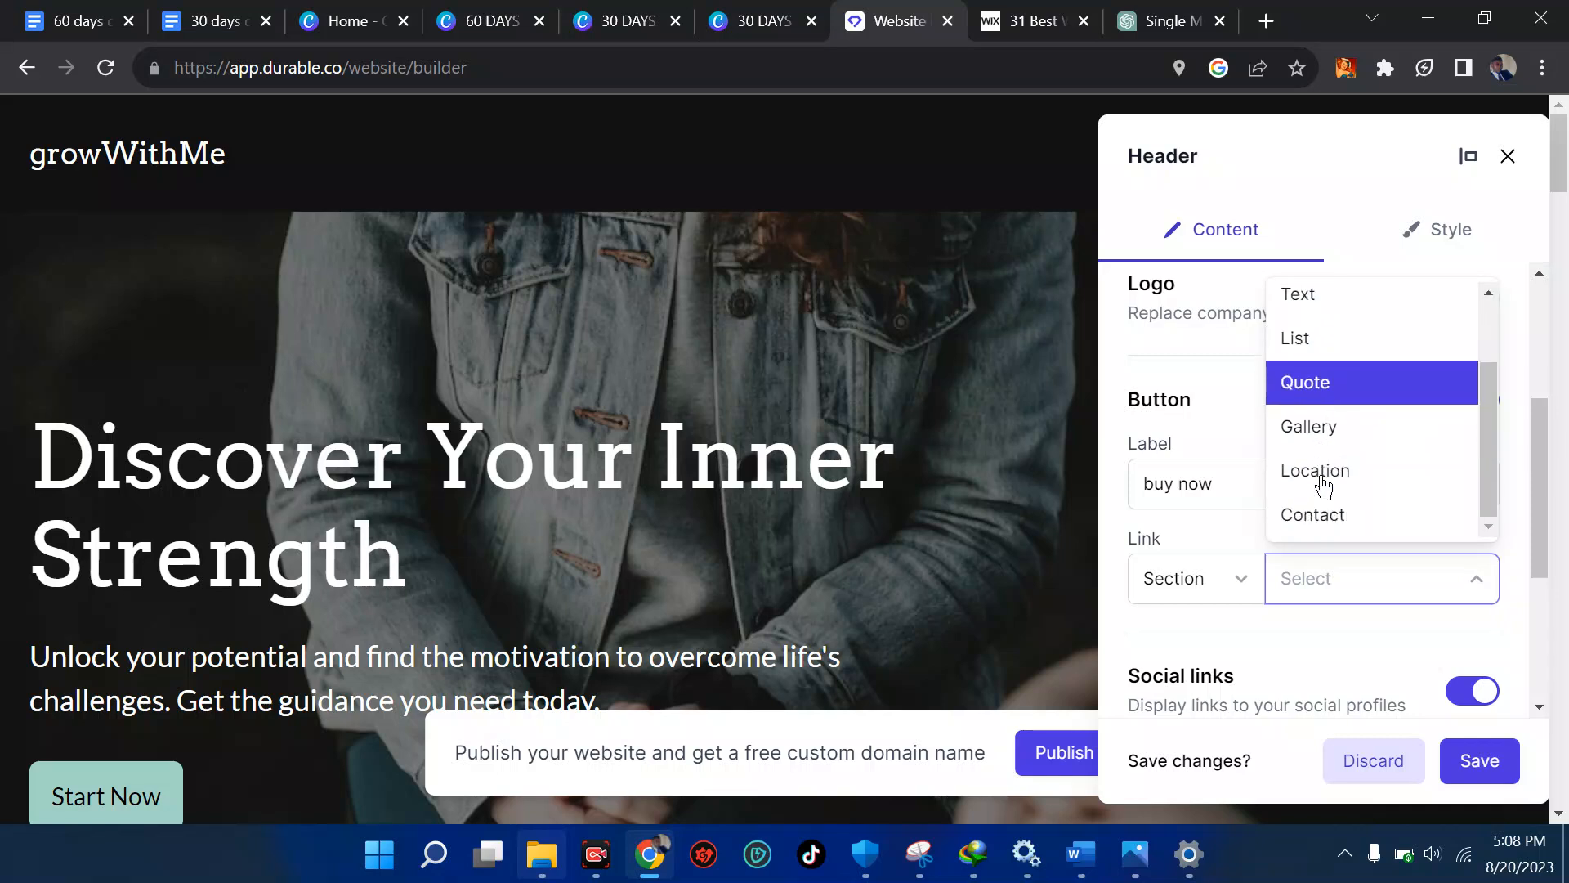
pyautogui.scroll(-1, 1317, 482)
pyautogui.scroll(-1, 1315, 497)
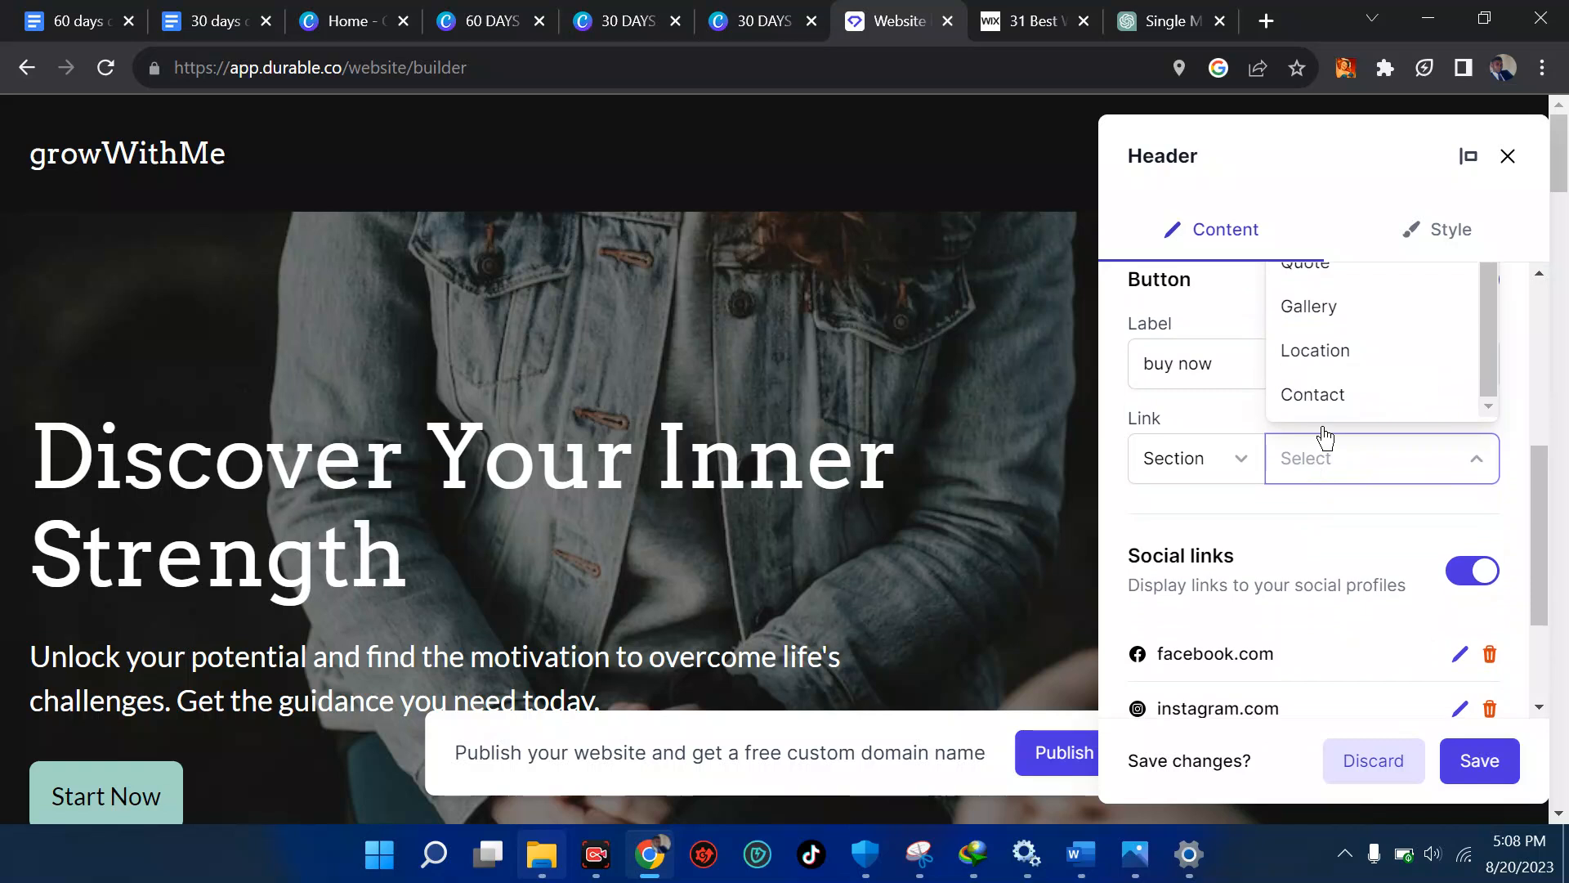
pyautogui.click(1189, 462)
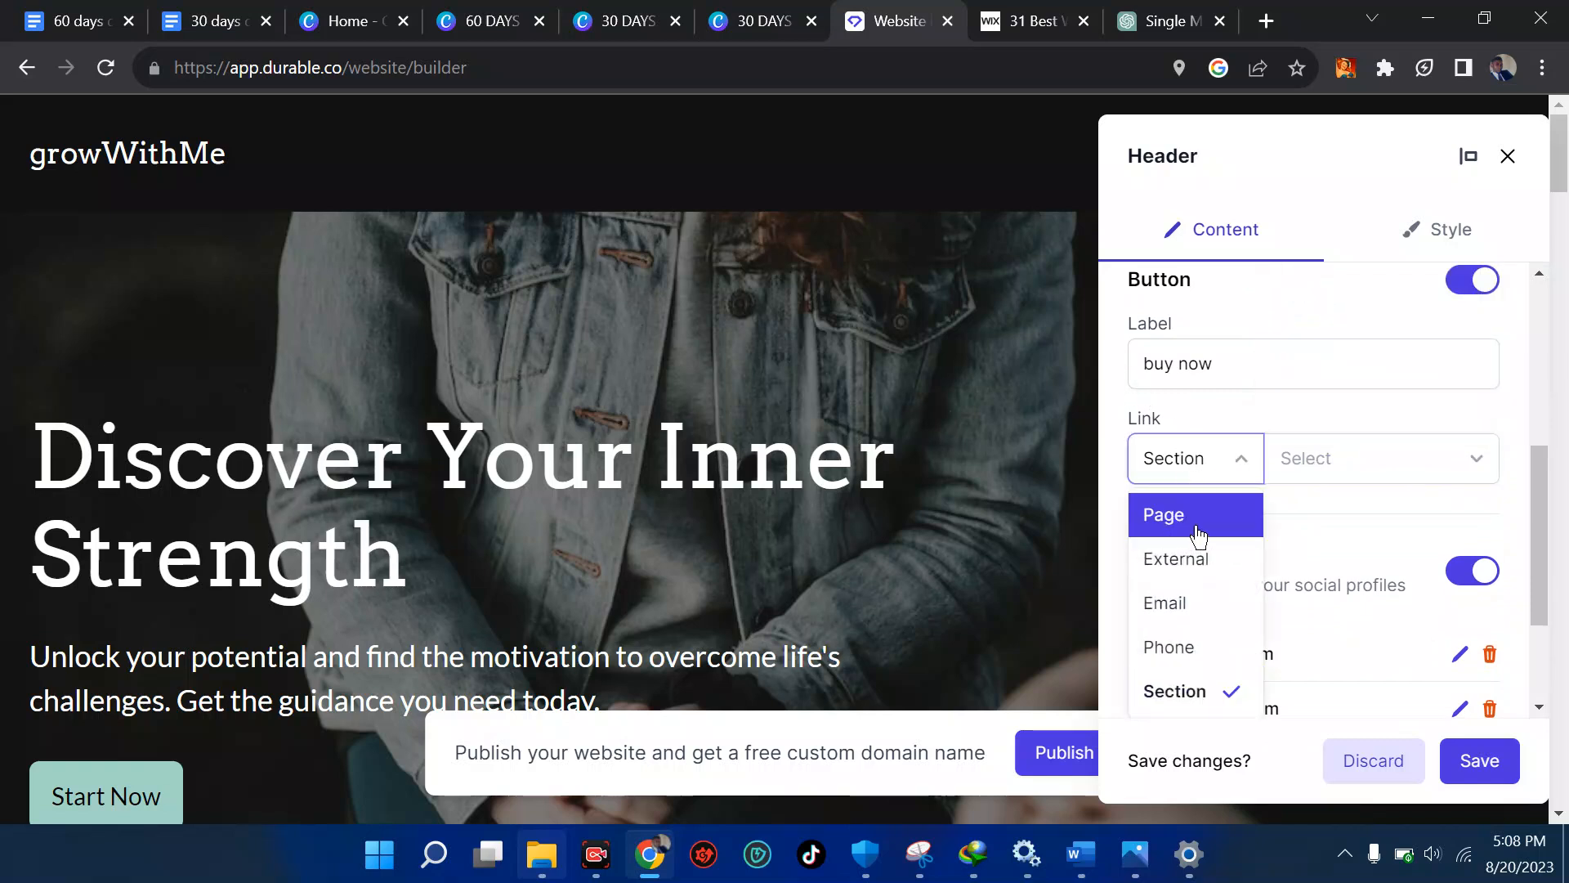
pyautogui.click(1194, 558)
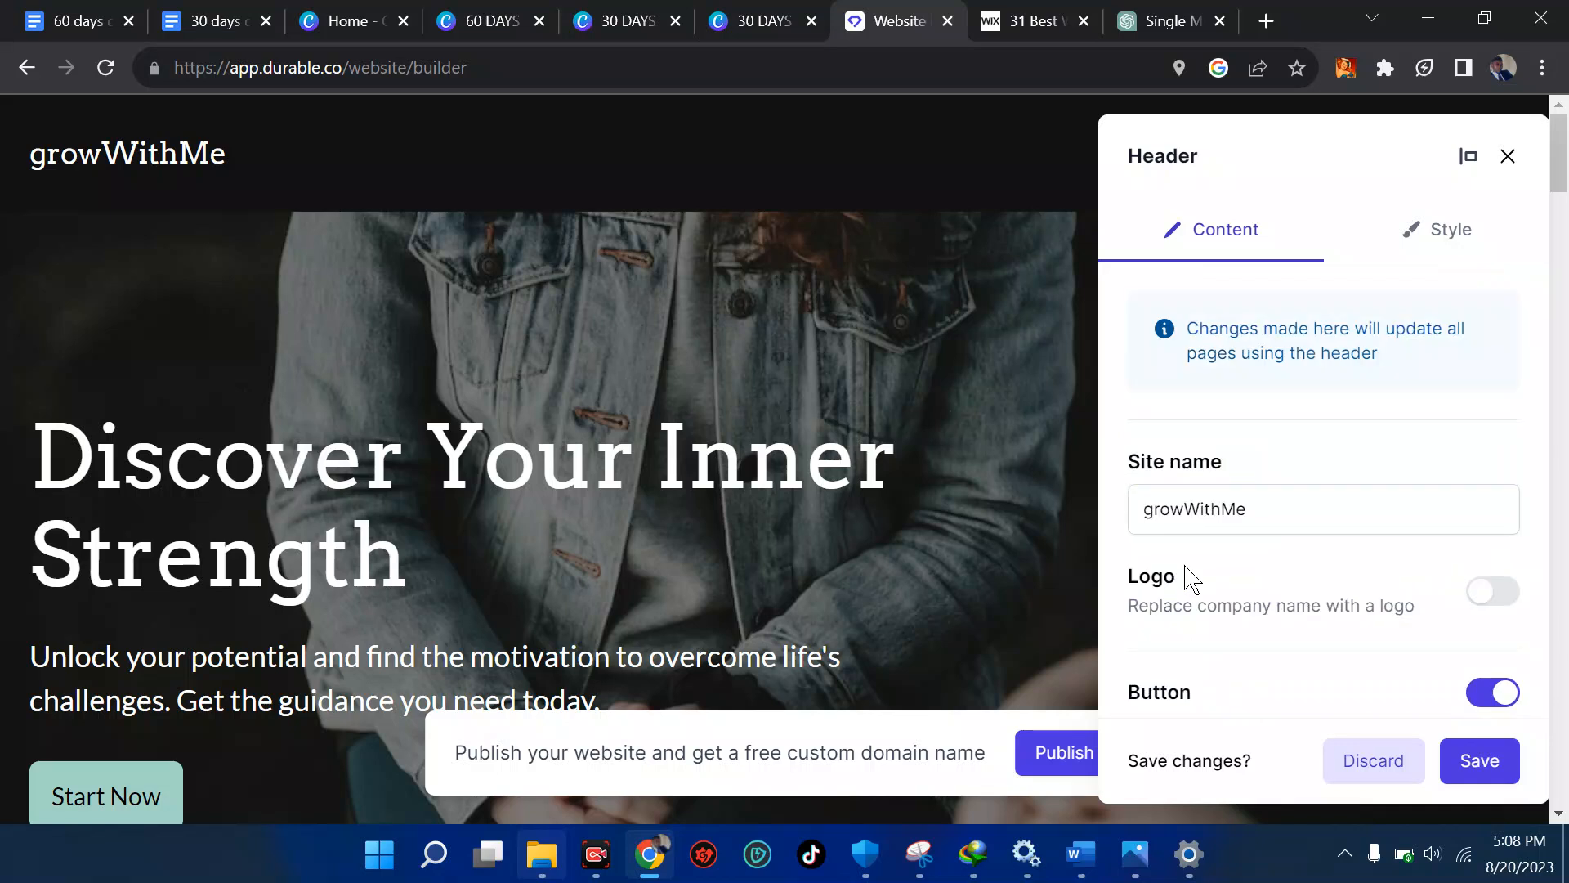
# Set the "buy now" button's link type to Page and make the link open in a new page.
pyautogui.click(1193, 462)
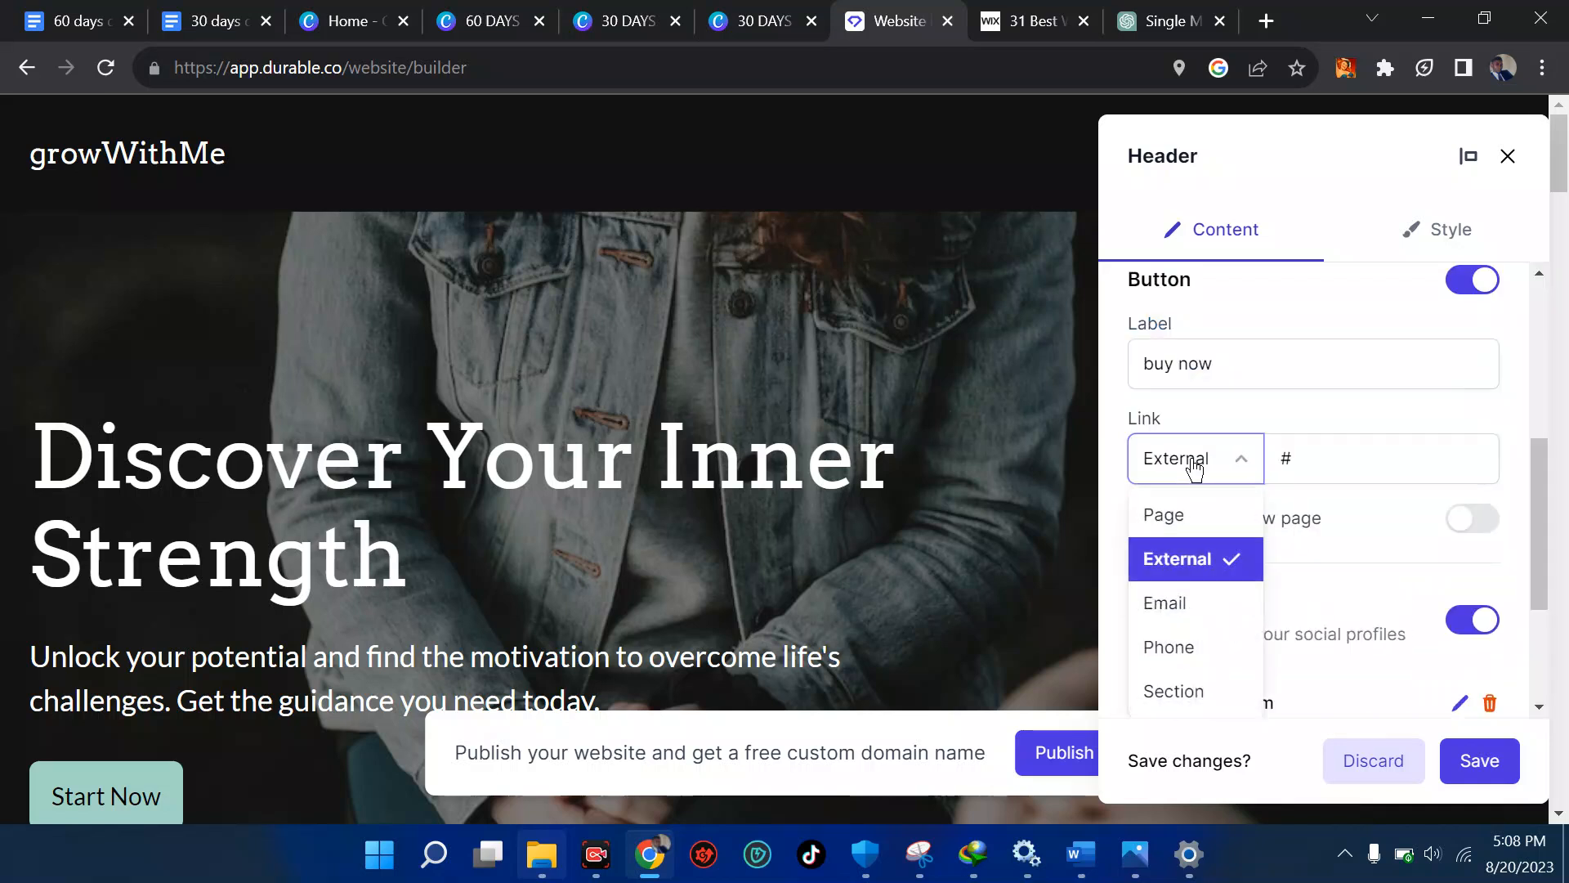
pyautogui.click(1173, 517)
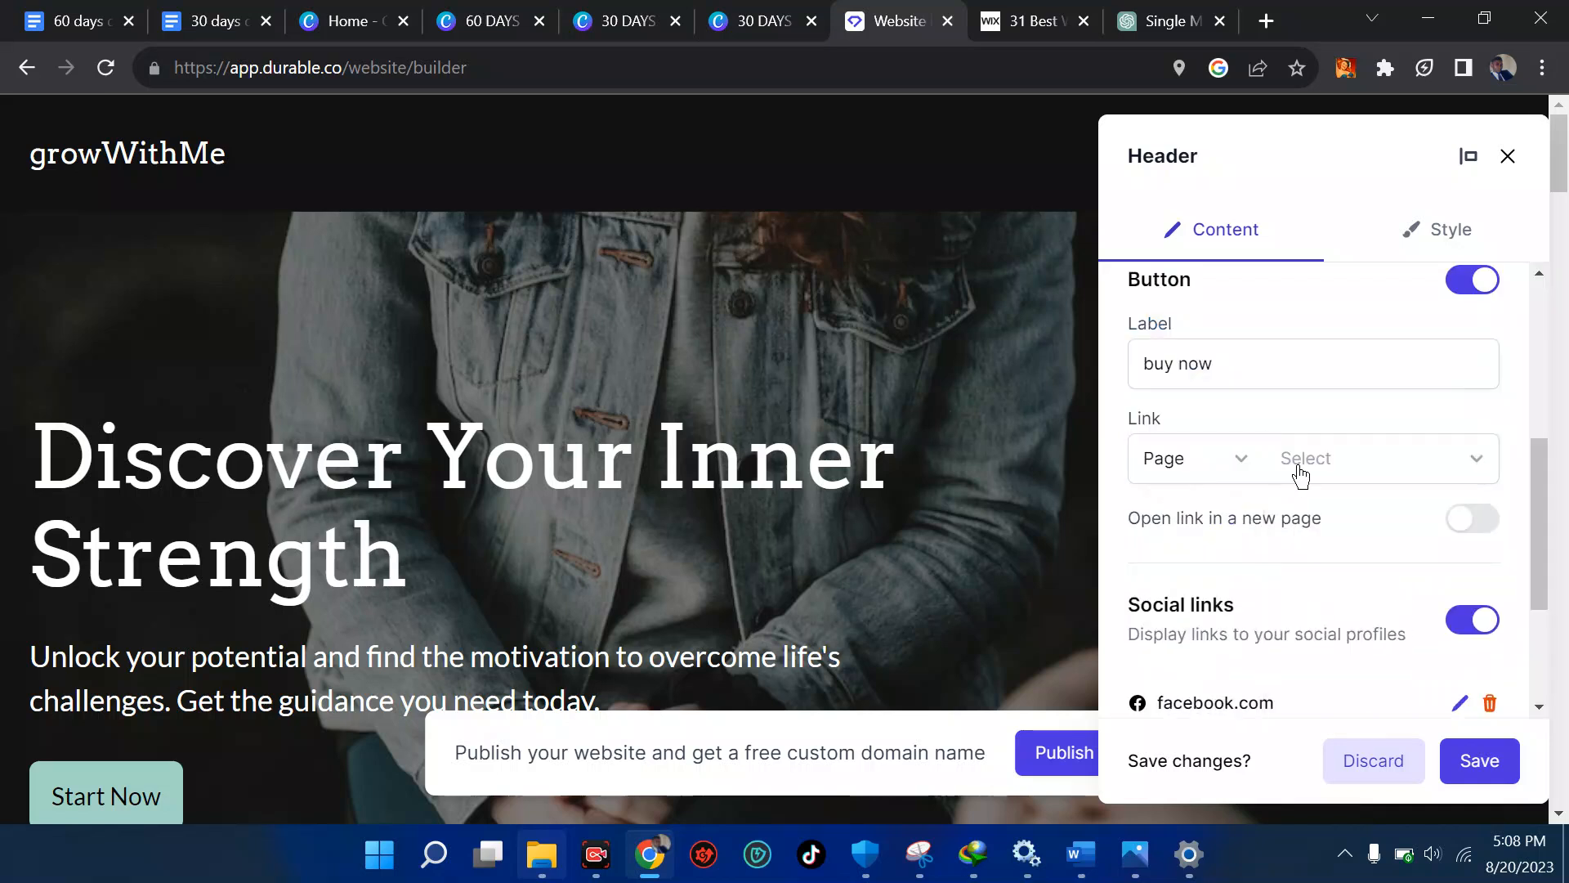
pyautogui.scroll(-1, 1301, 477)
pyautogui.click(1471, 496)
pyautogui.scroll(-3, 1322, 415)
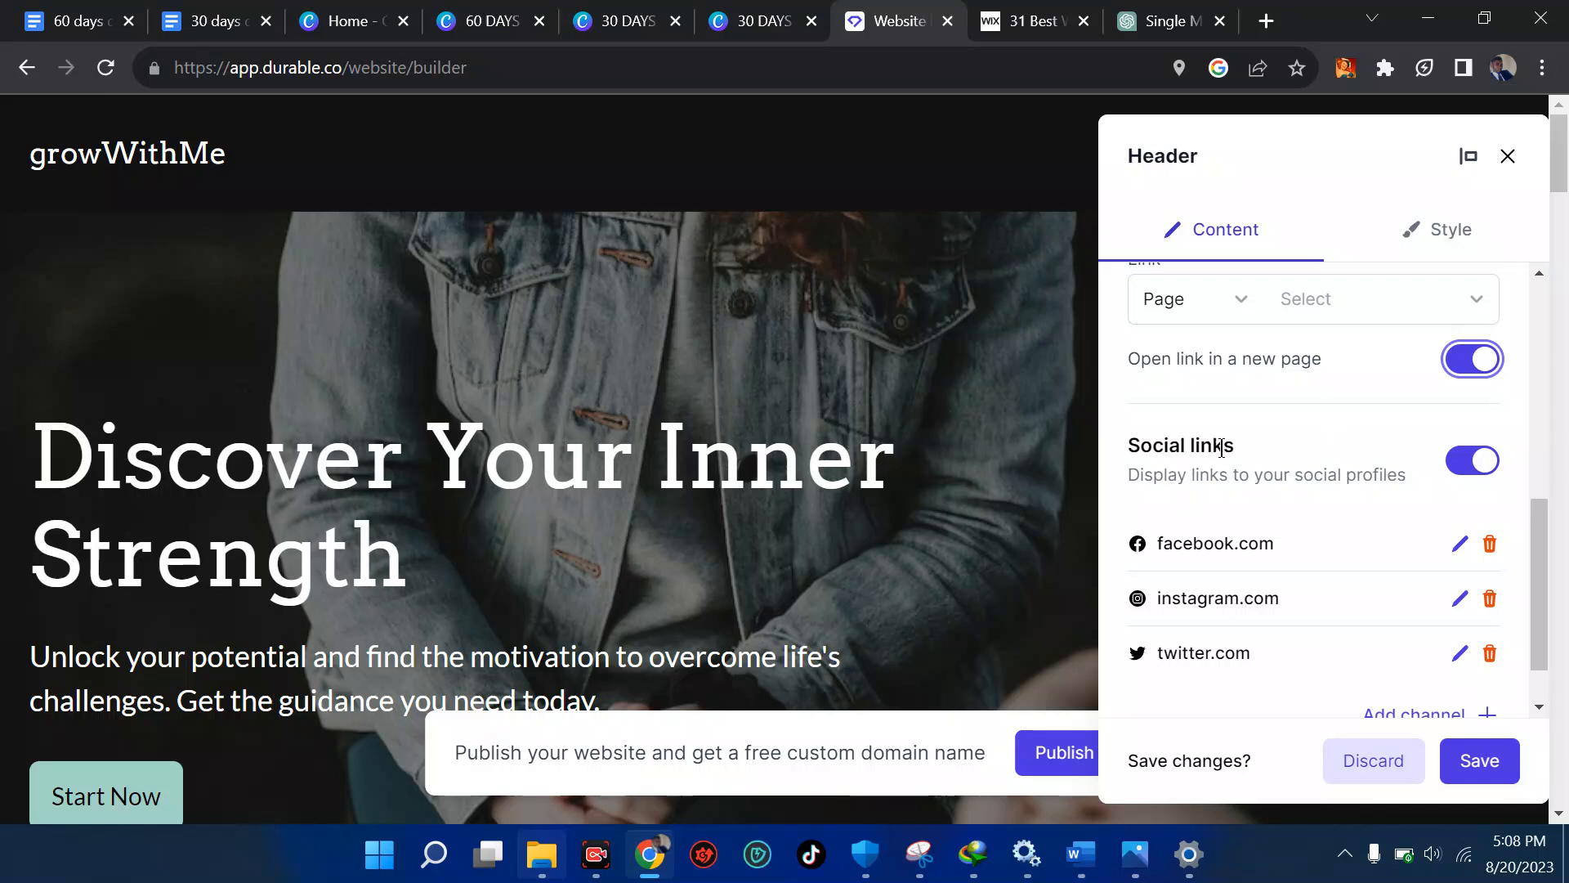
pyautogui.click(1457, 550)
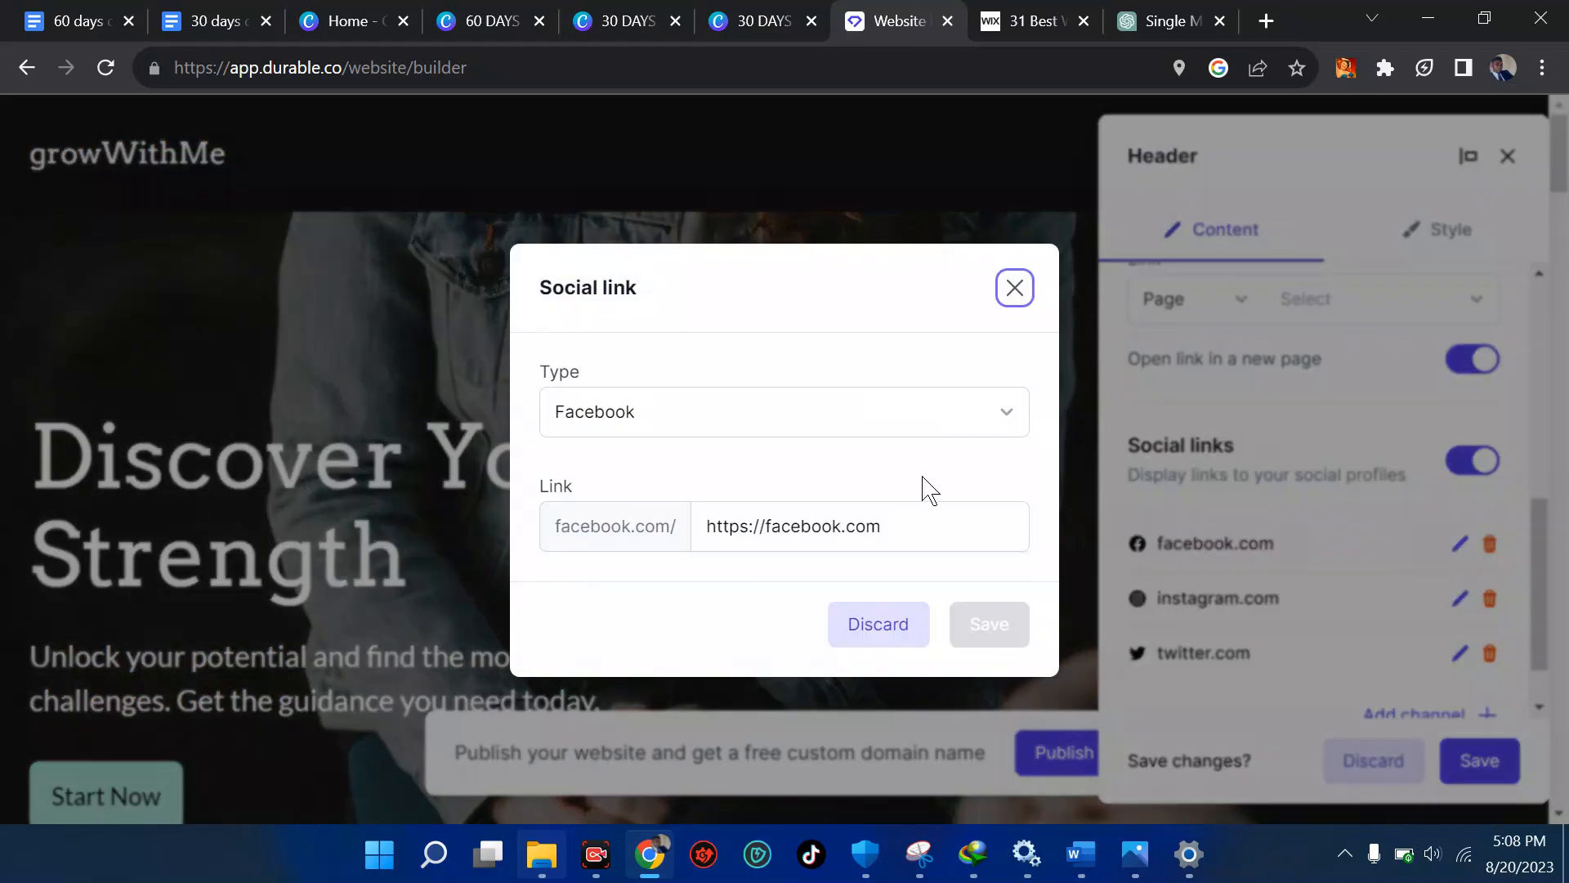
pyautogui.click(884, 524)
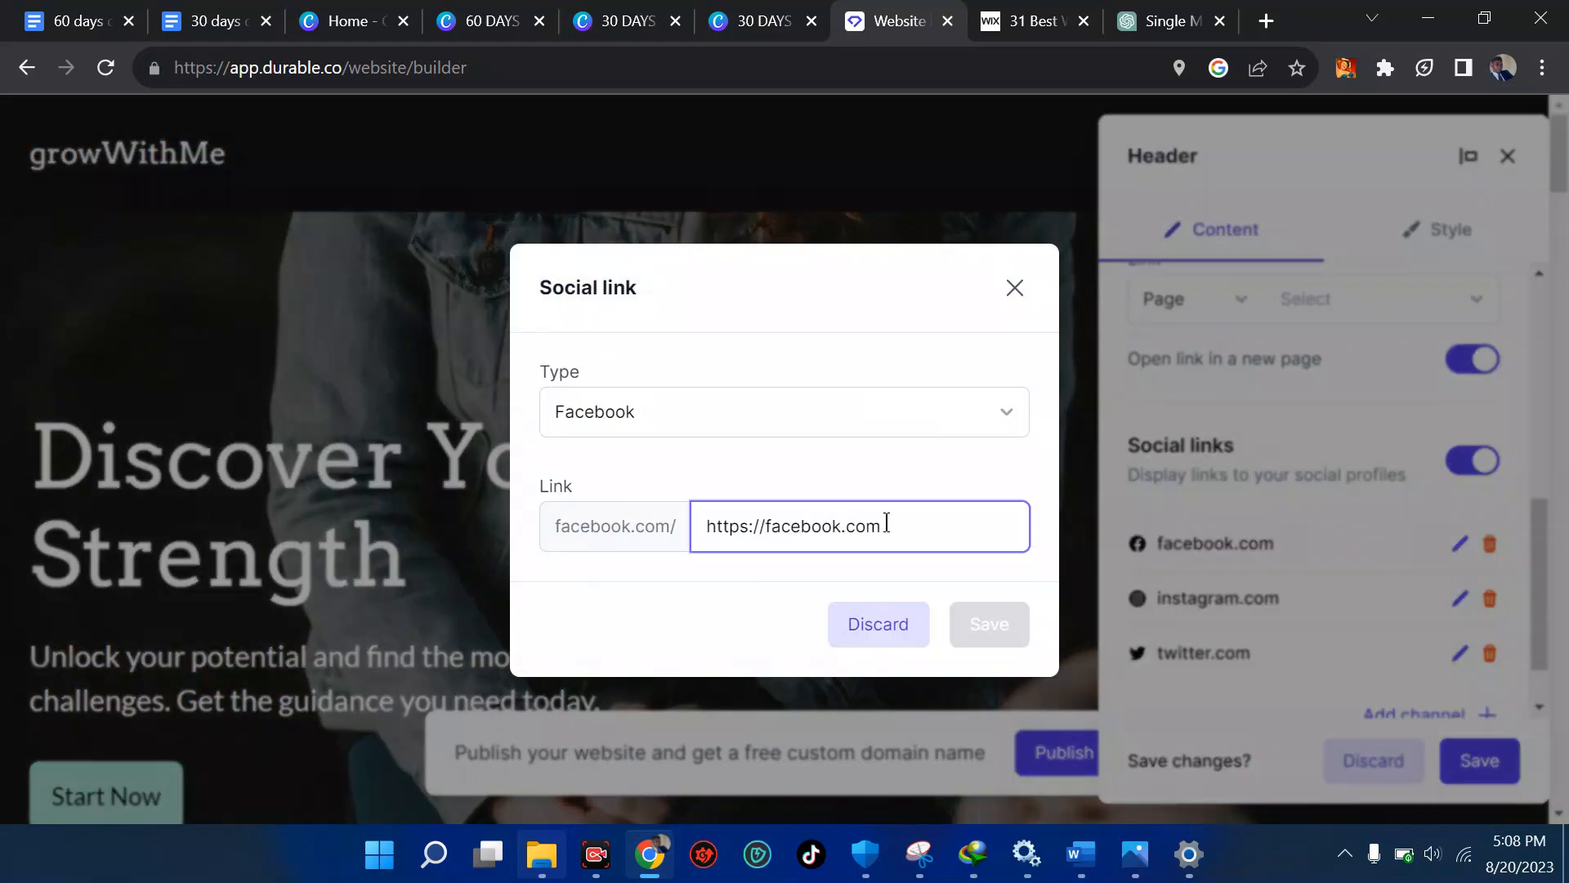
pyautogui.click(880, 625)
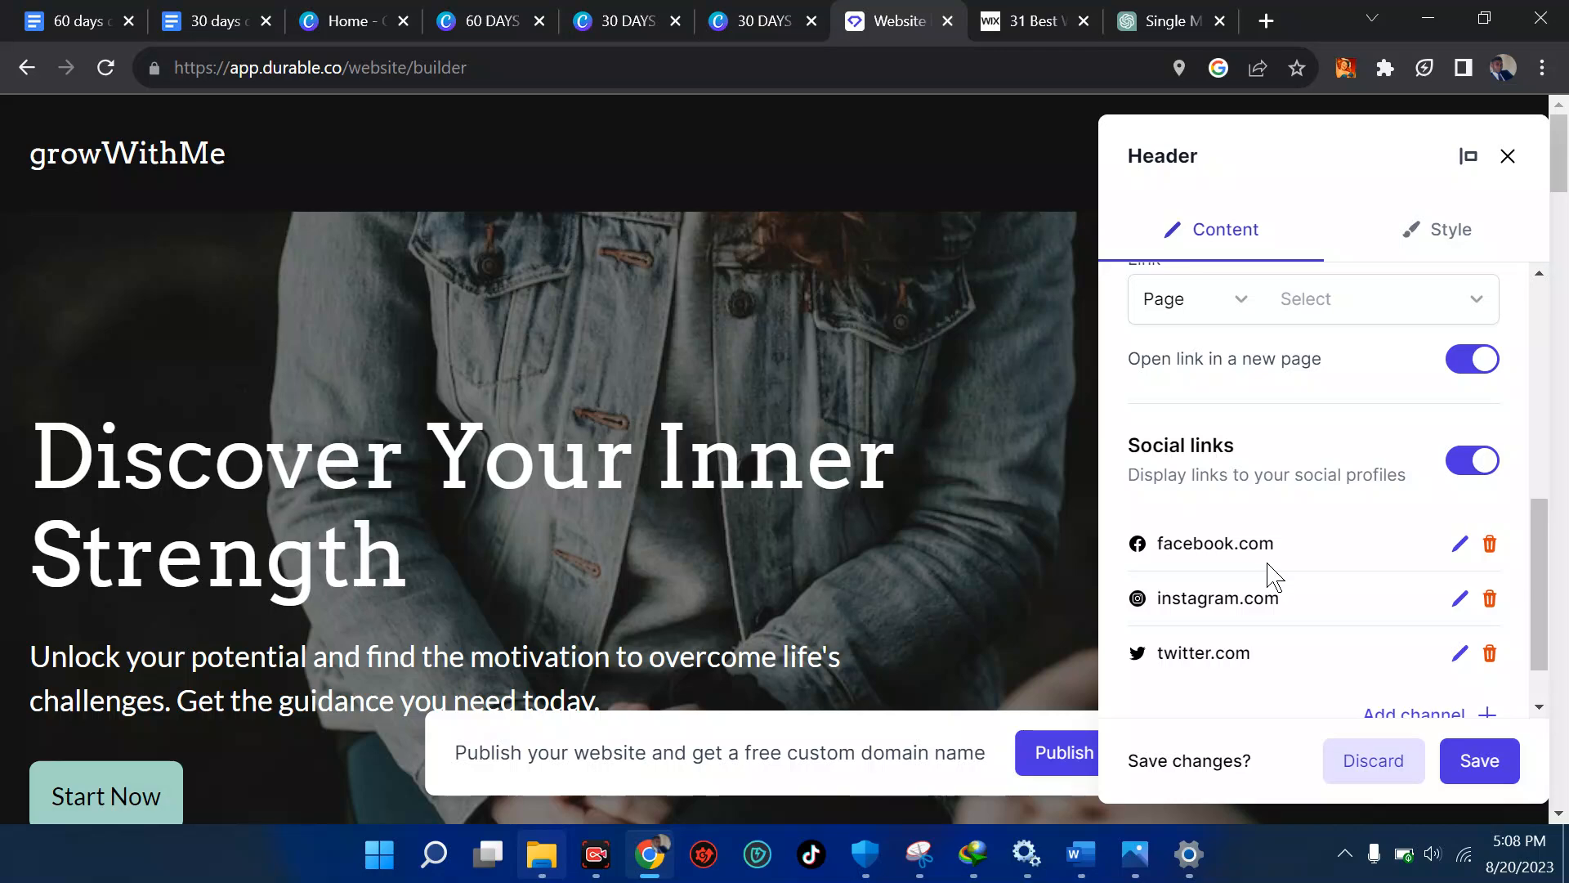
# Start a new social channel in the header's social links, review the available types, and choose Custom.
pyautogui.scroll(-1, 1481, 564)
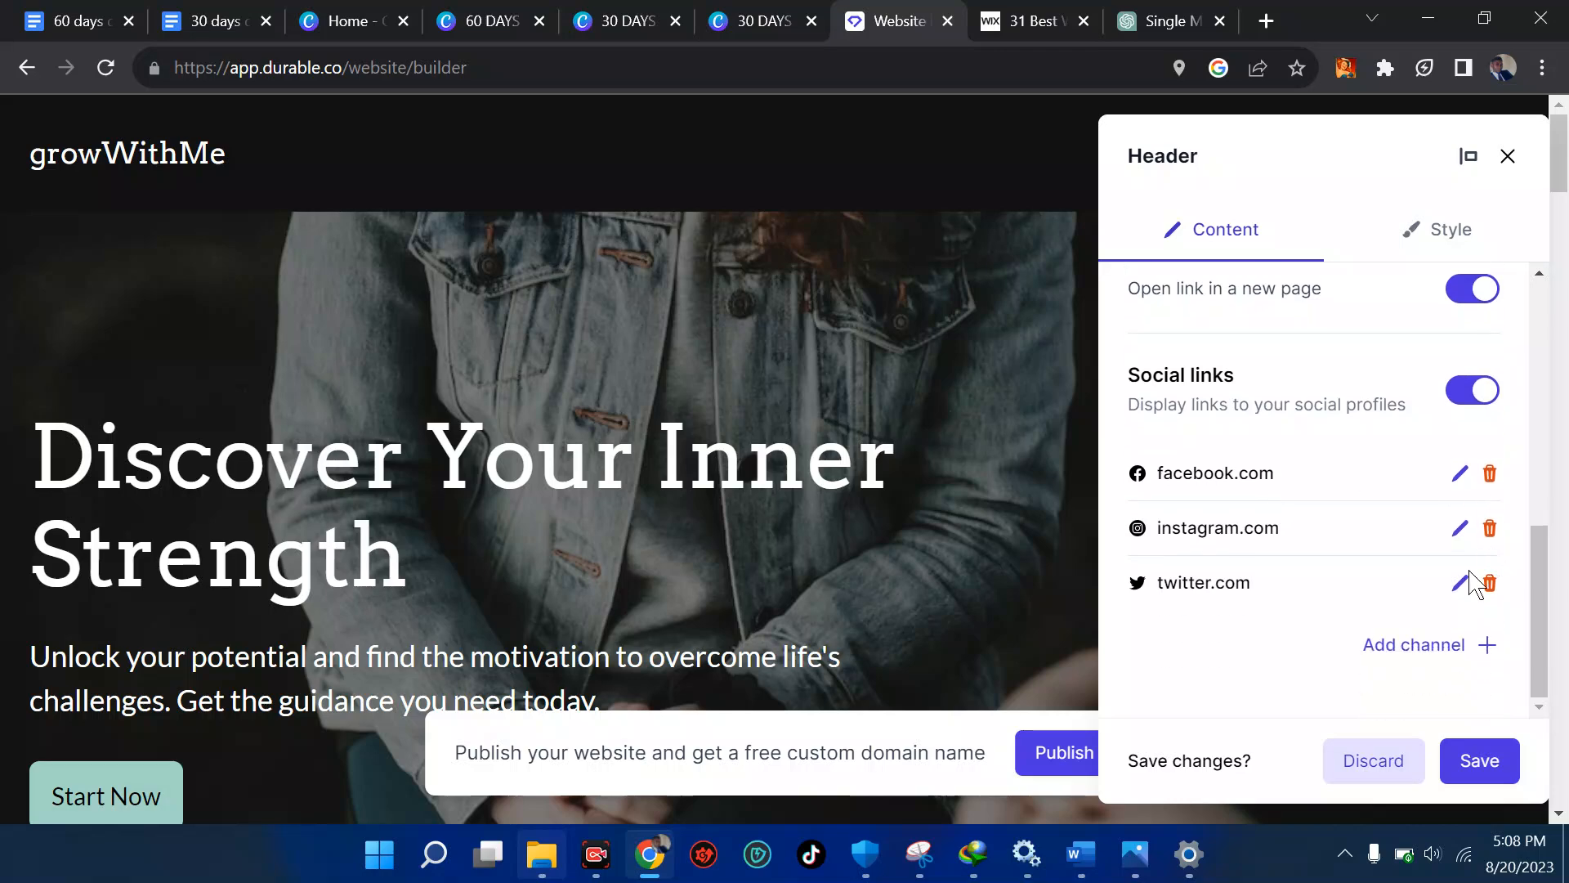
pyautogui.click(1443, 646)
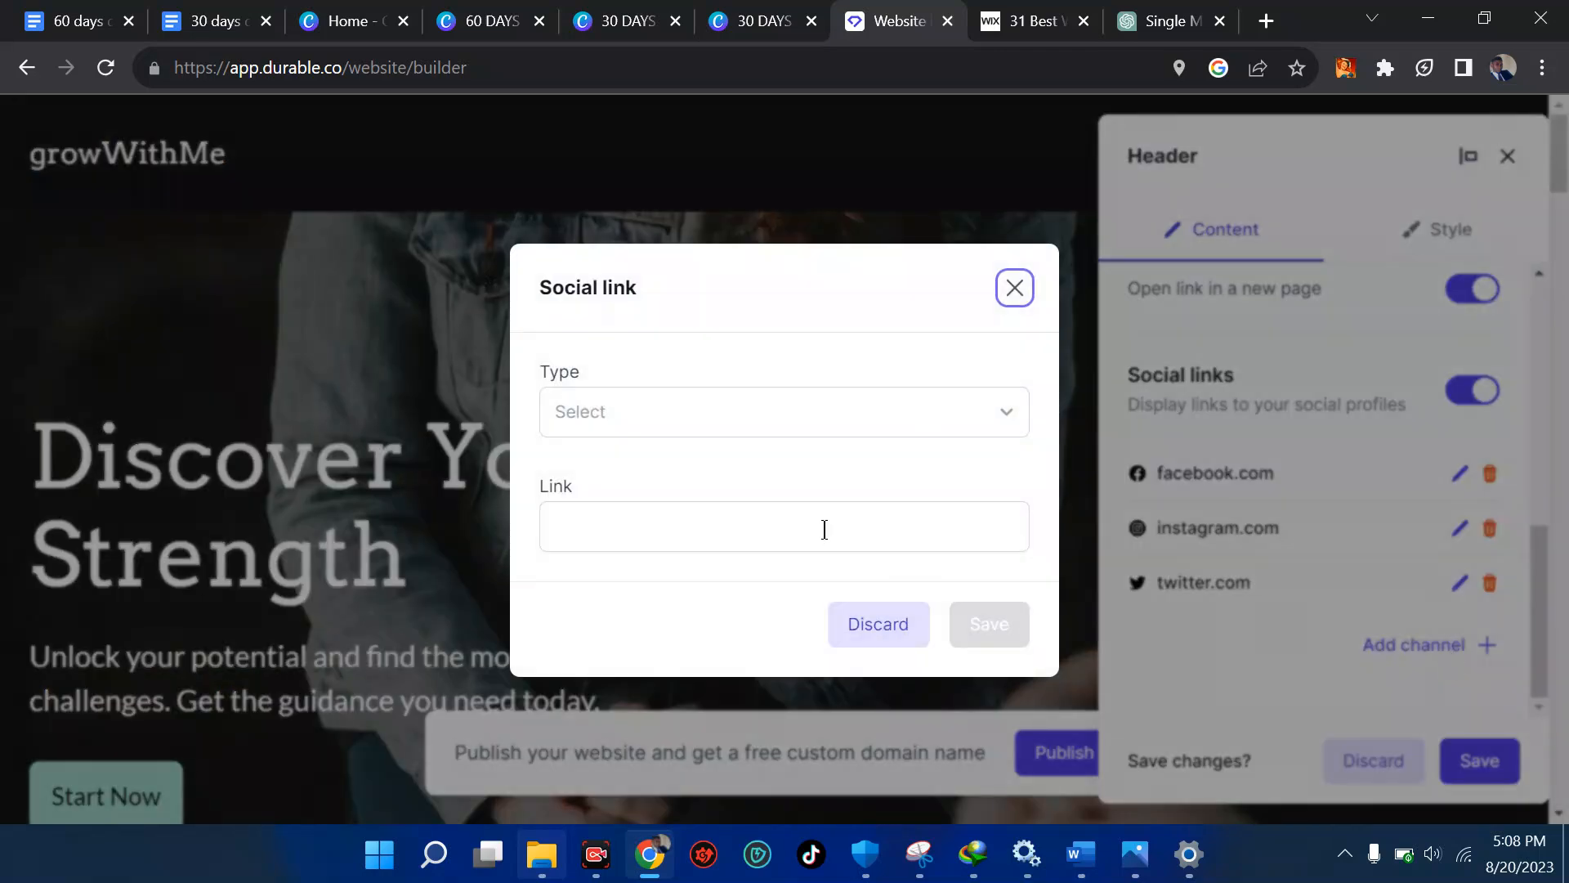
pyautogui.click(707, 434)
pyautogui.scroll(-1, 677, 546)
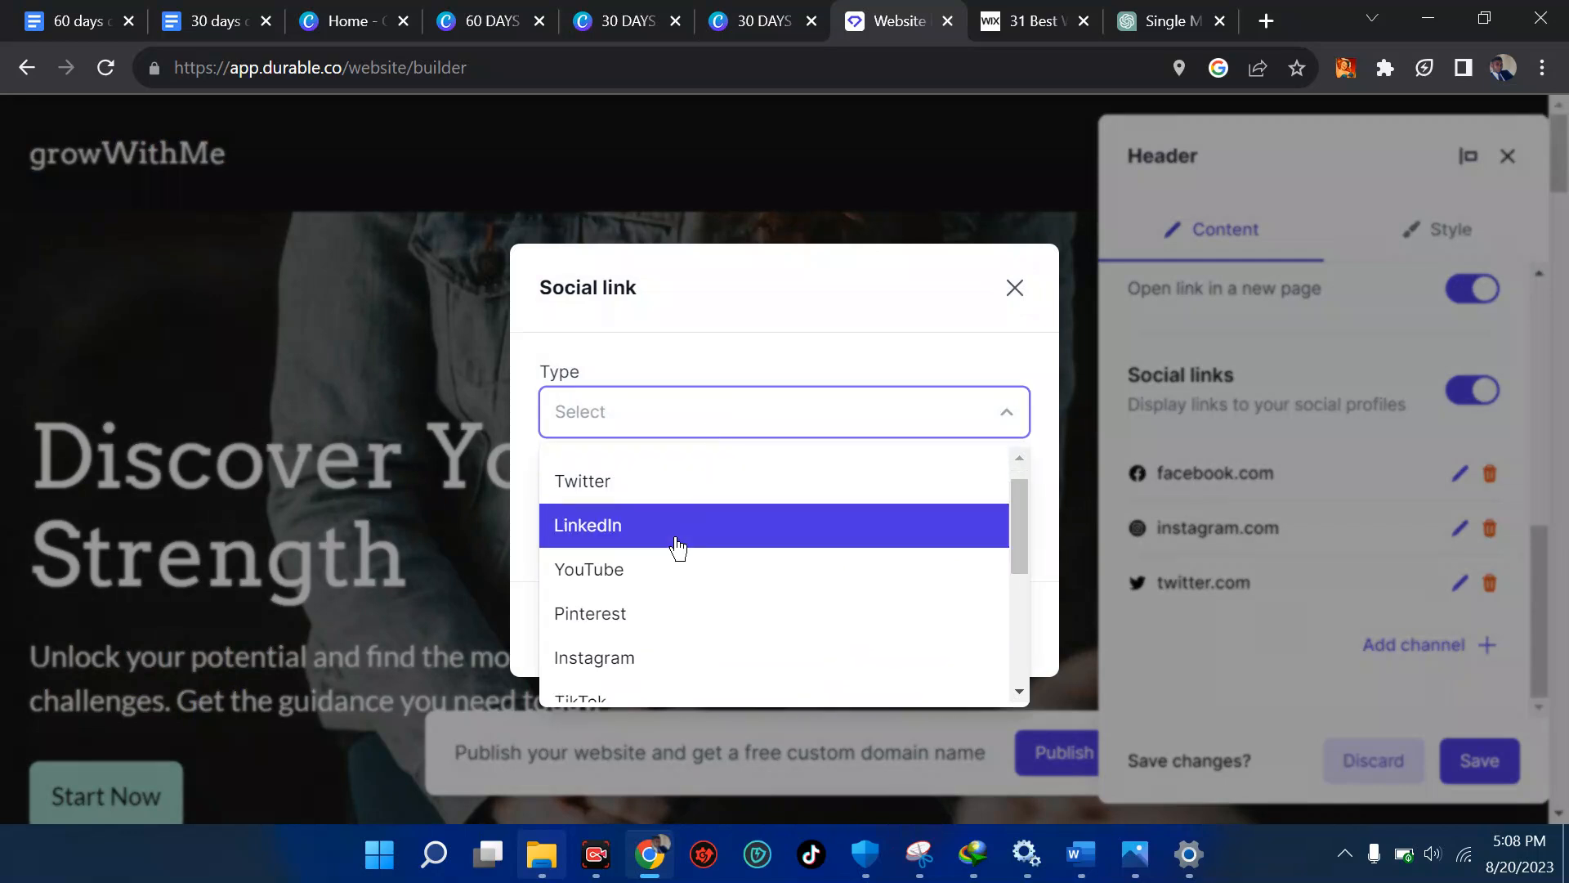
pyautogui.scroll(-4, 677, 546)
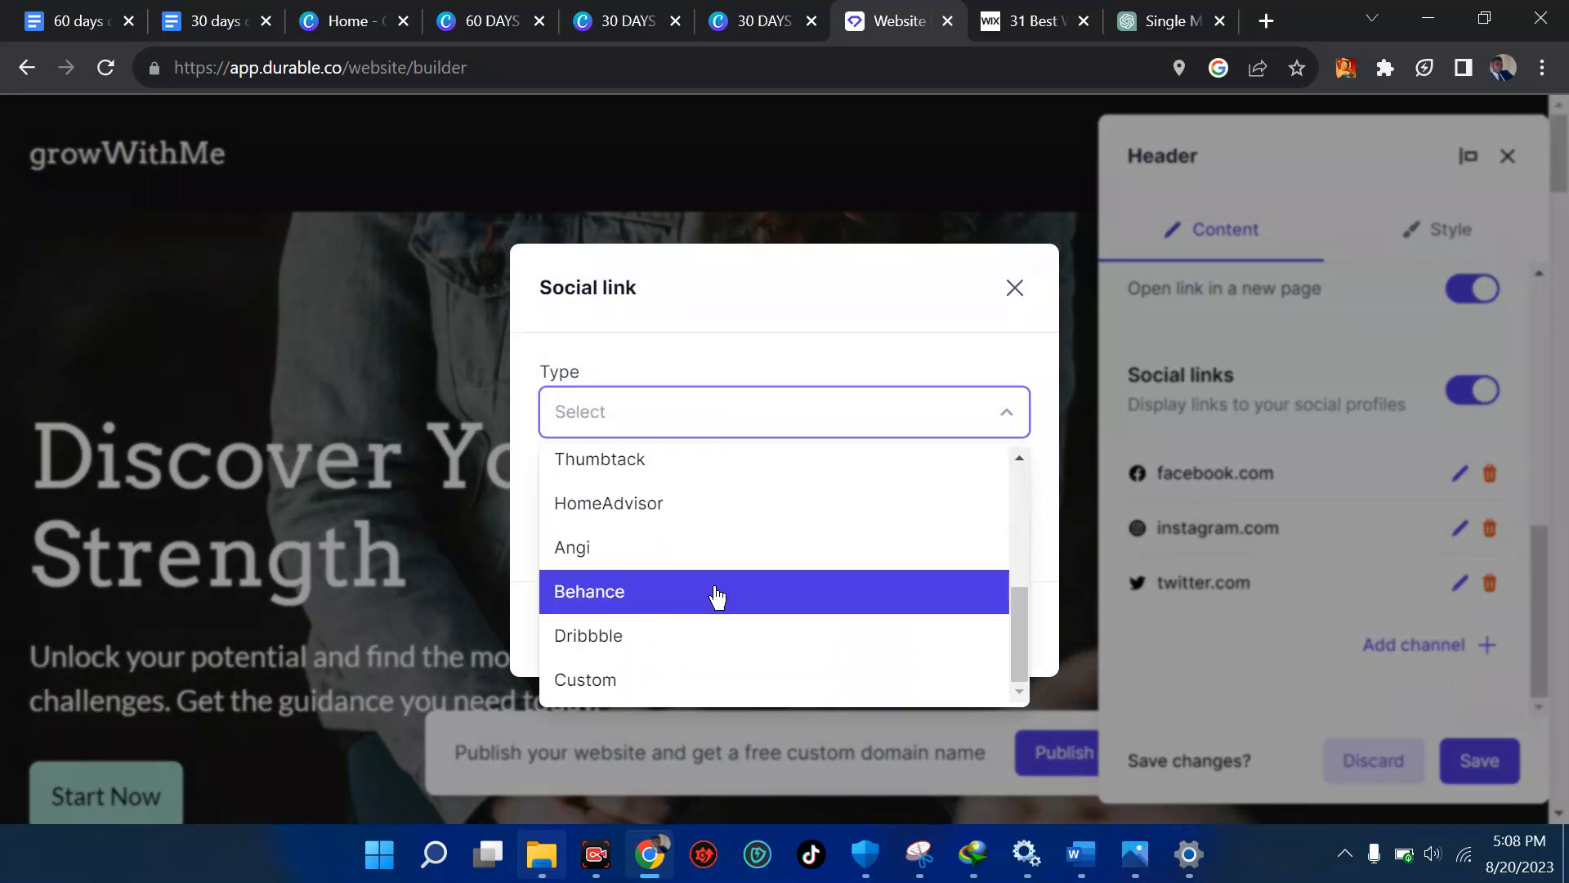
pyautogui.scroll(5, 770, 543)
pyautogui.scroll(-5, 771, 543)
pyautogui.click(623, 701)
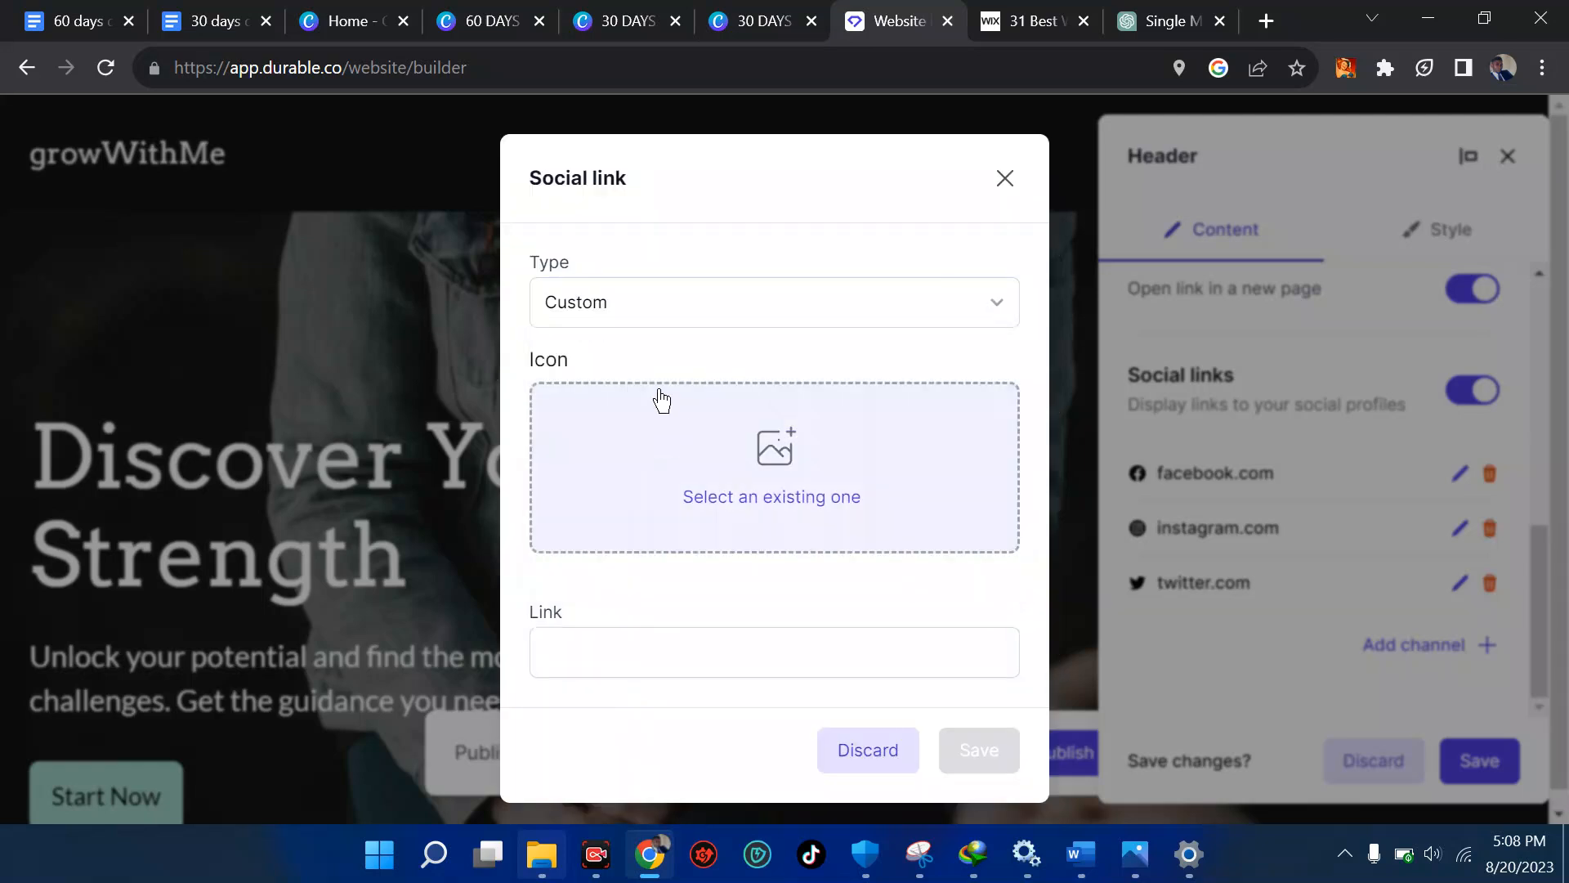
# Search the icon library for "whatsapp" to find an icon for the custom social link.
pyautogui.click(659, 478)
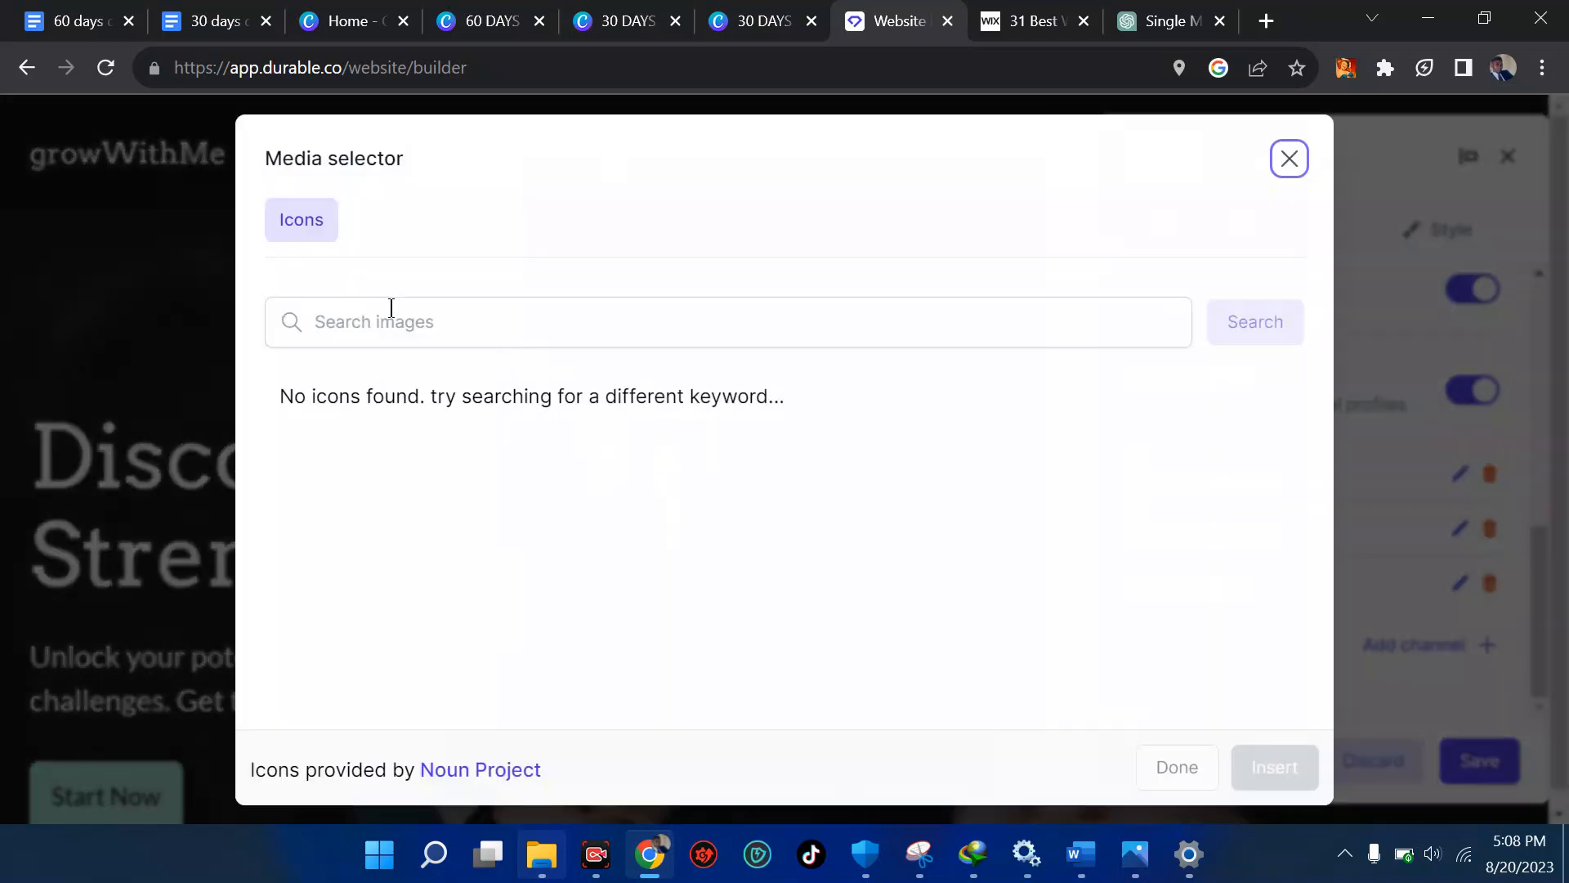
pyautogui.click(380, 318)
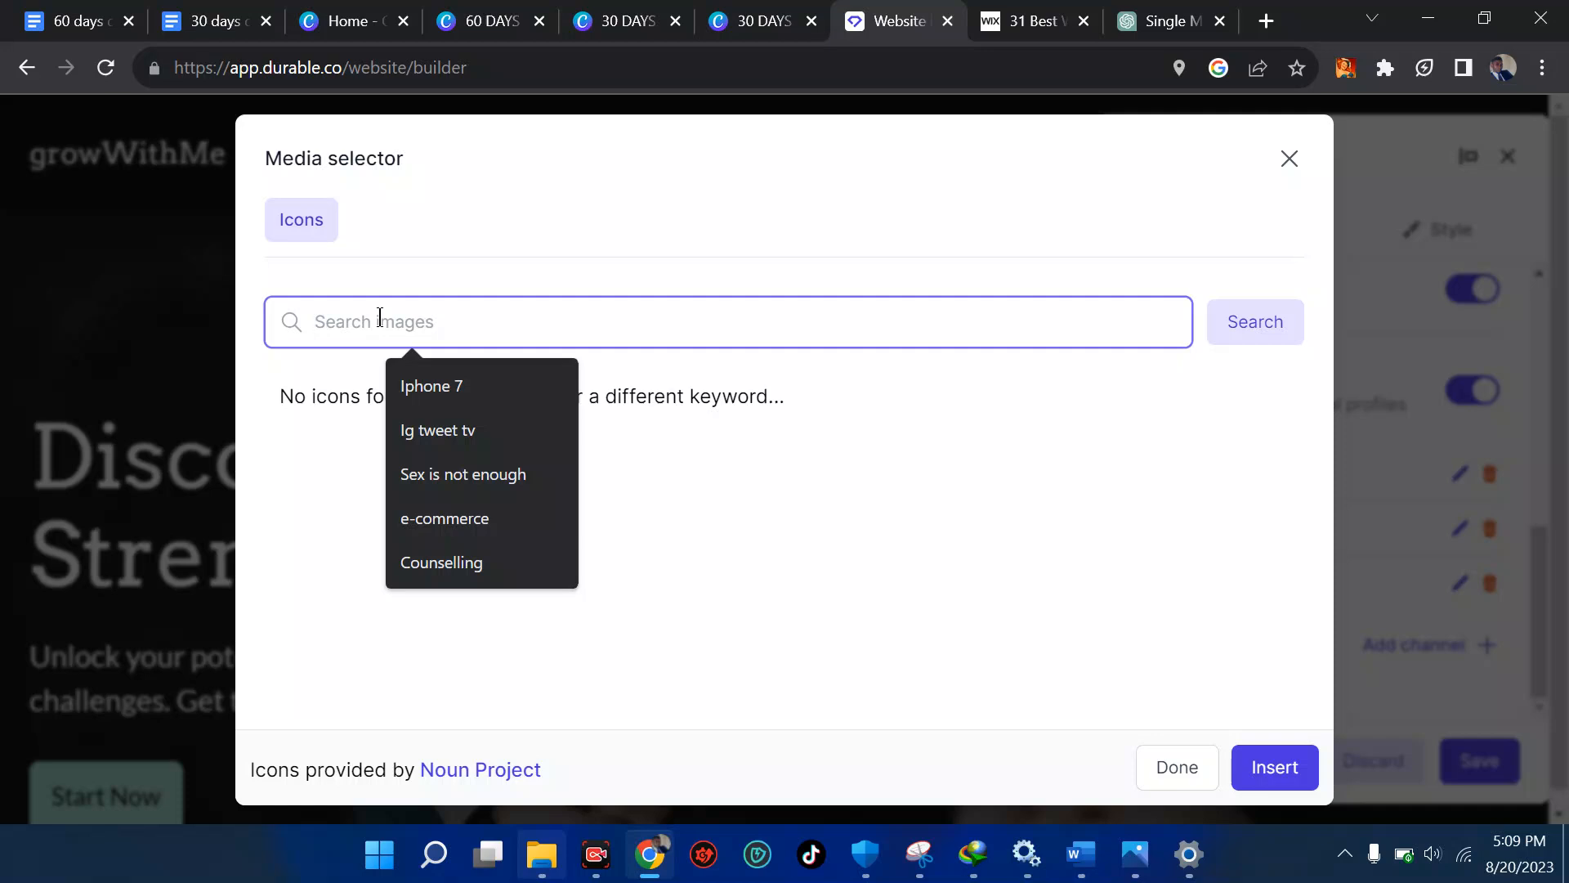
pyautogui.write('wha')
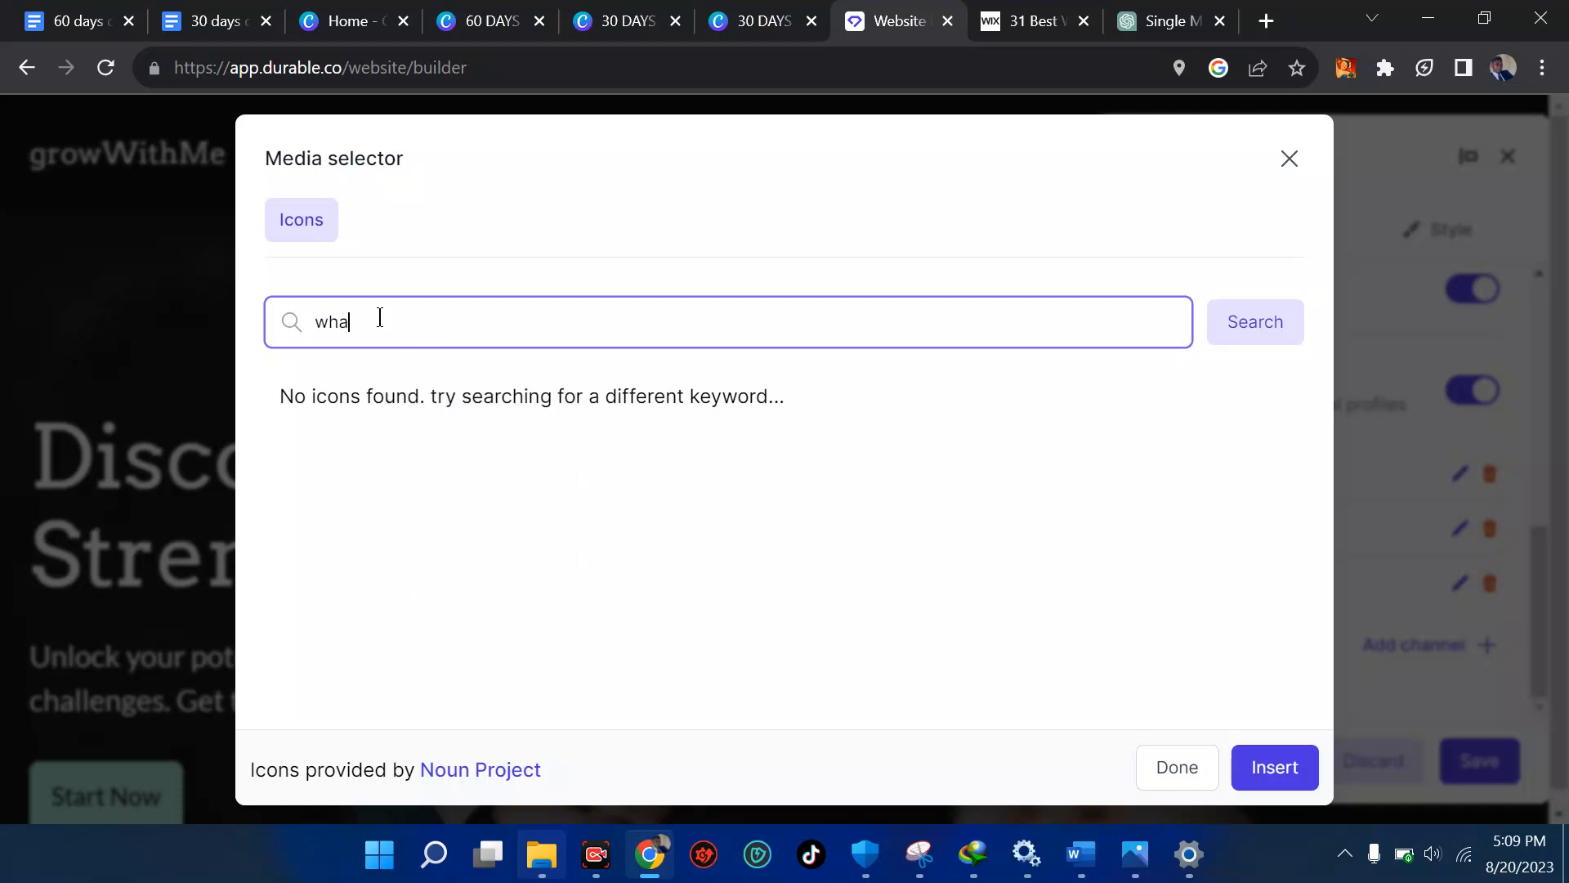
pyautogui.write('tsapp')
pyautogui.click(1242, 321)
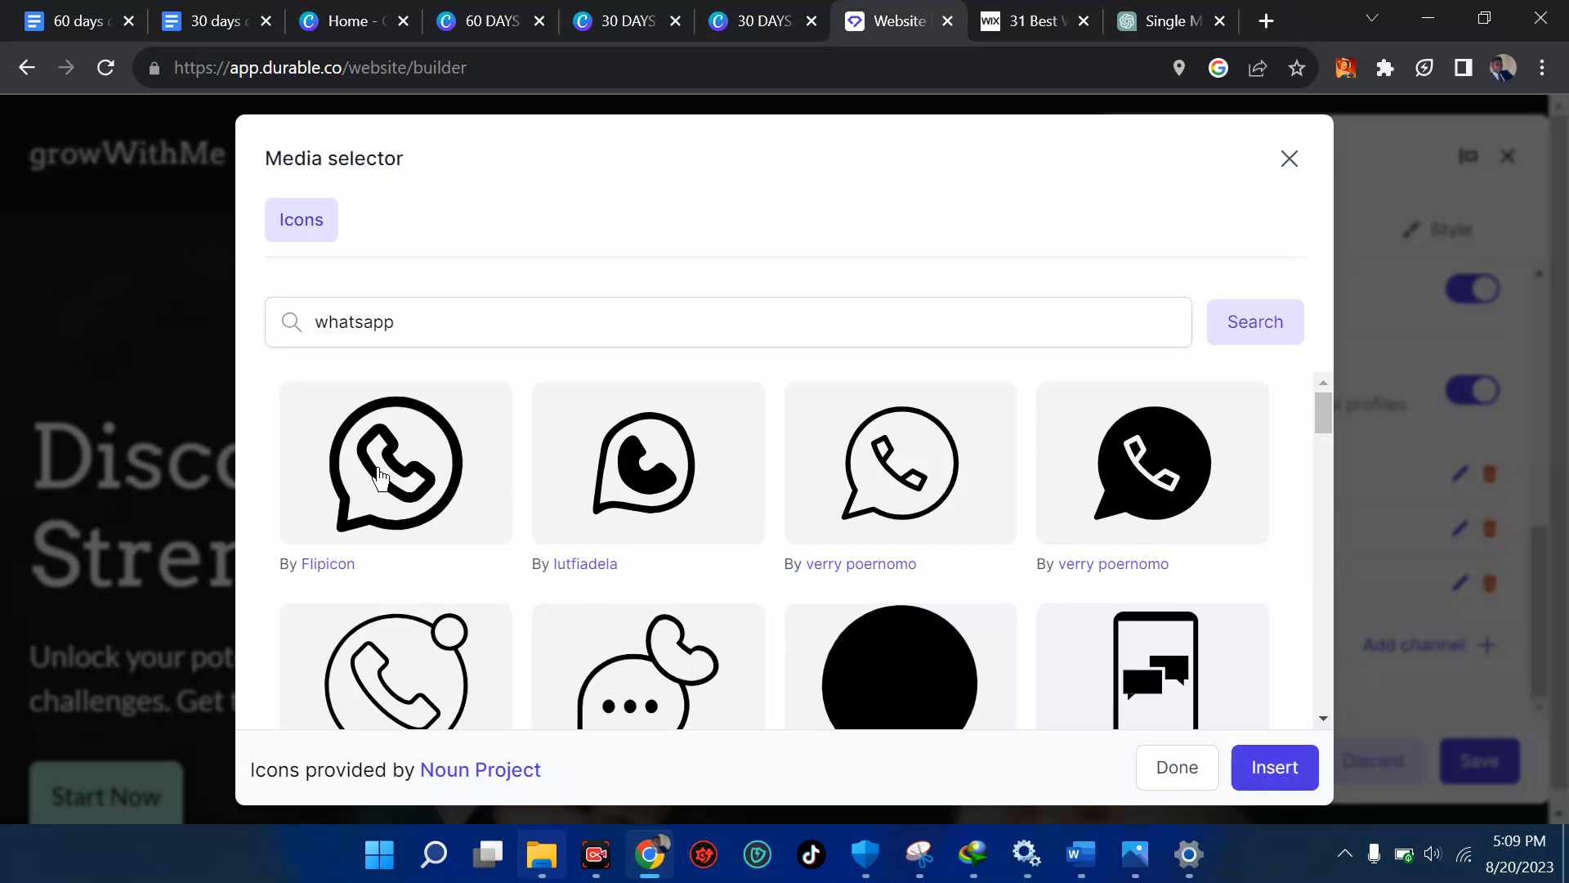
# Browse the WhatsApp icons and insert the first one, a bold outlined speech bubble with a handset, as the social link's icon.
pyautogui.scroll(-4, 380, 478)
pyautogui.scroll(2, 380, 478)
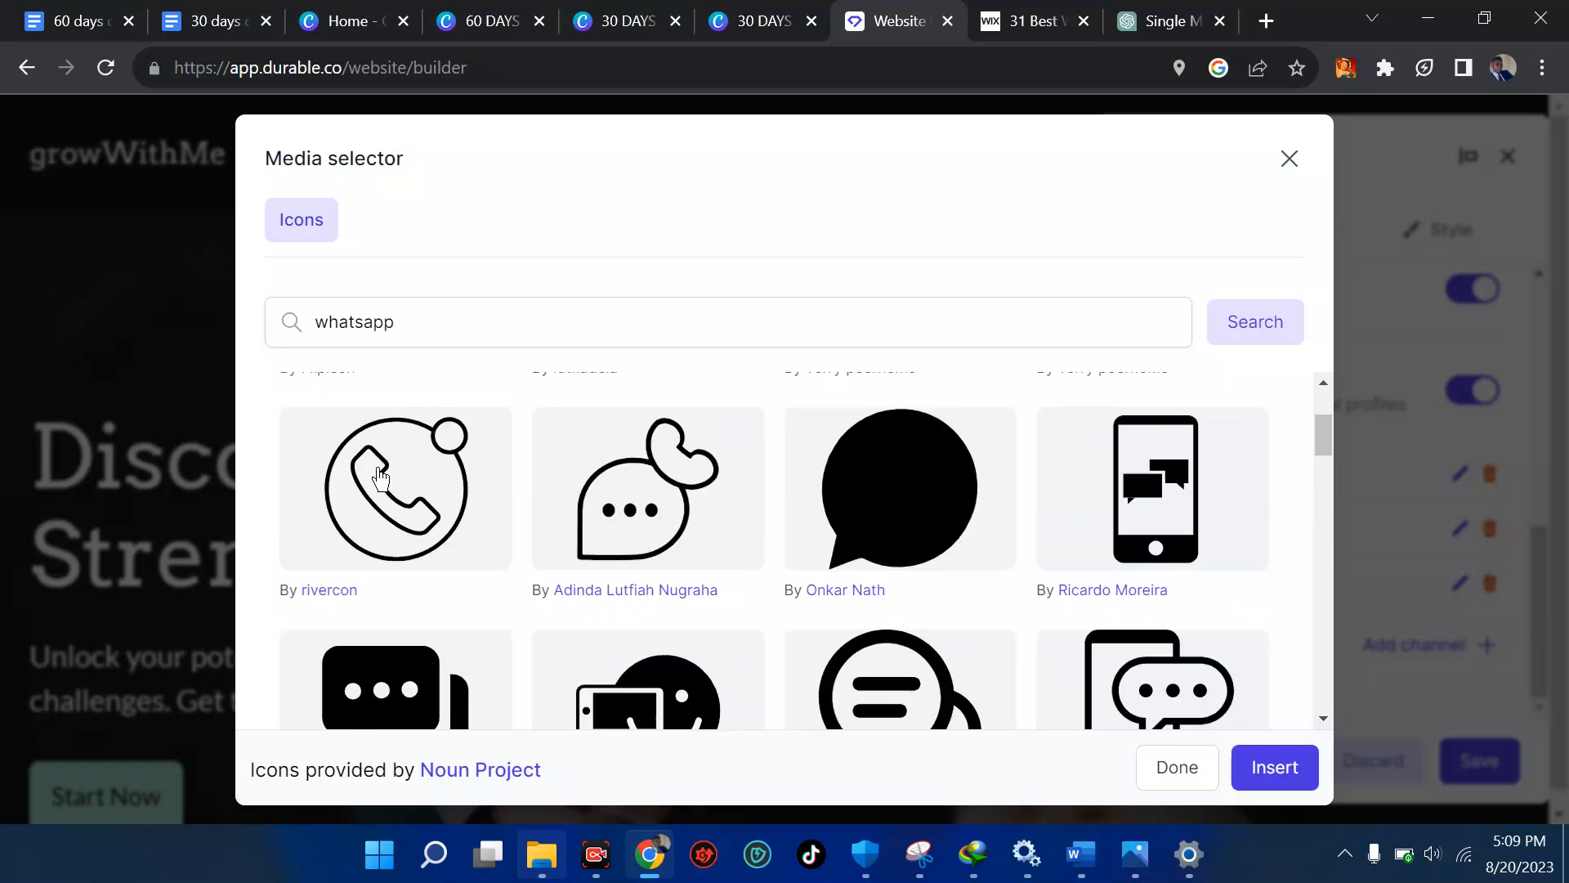
pyautogui.scroll(1, 380, 478)
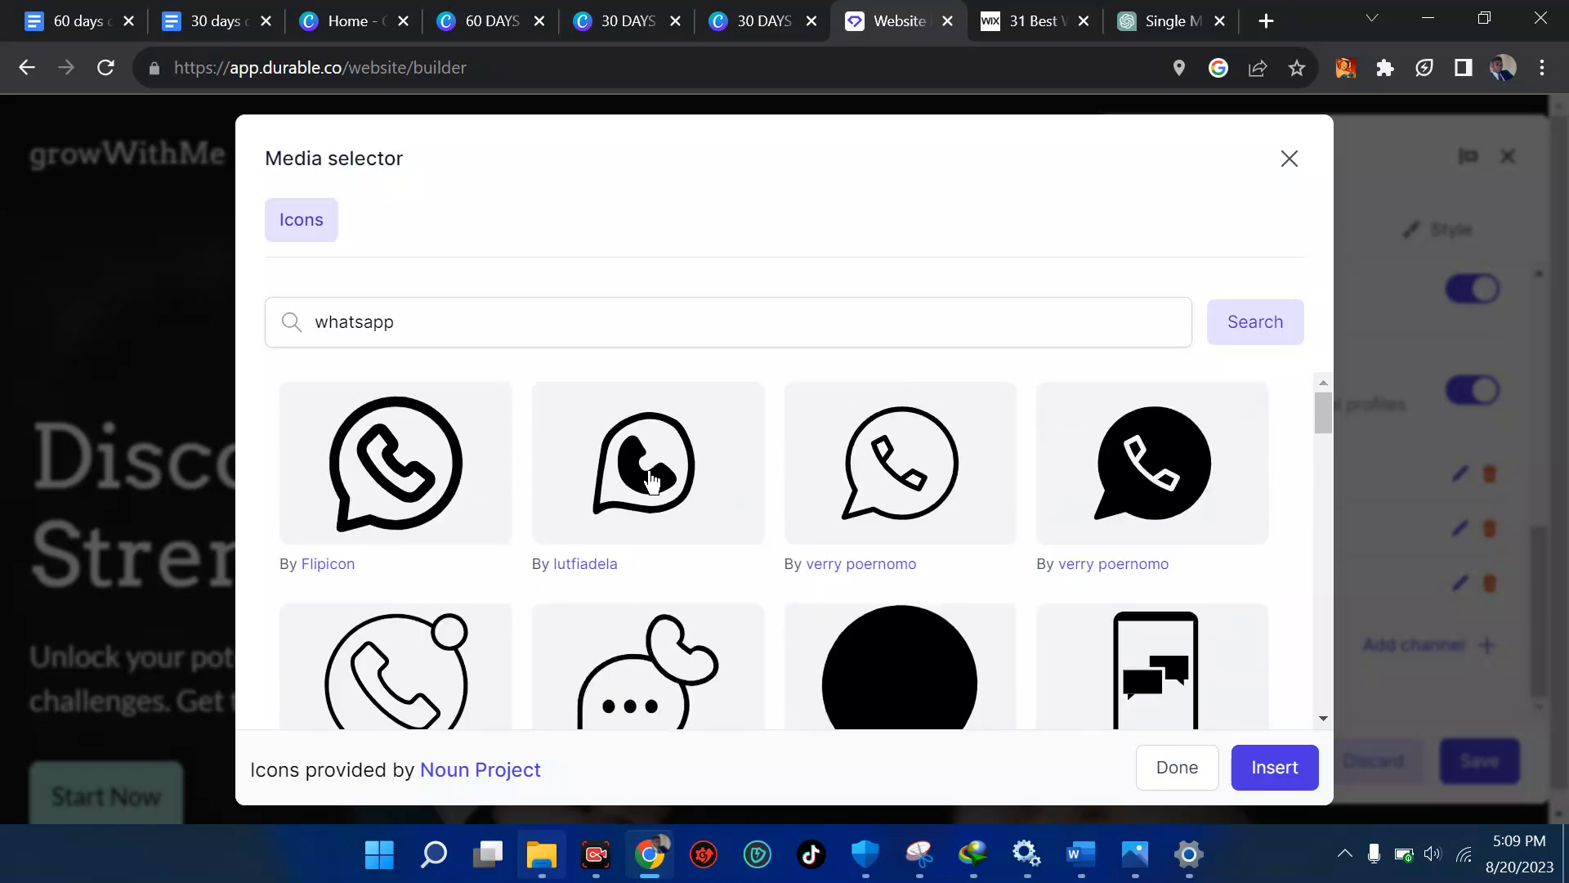
pyautogui.click(1266, 784)
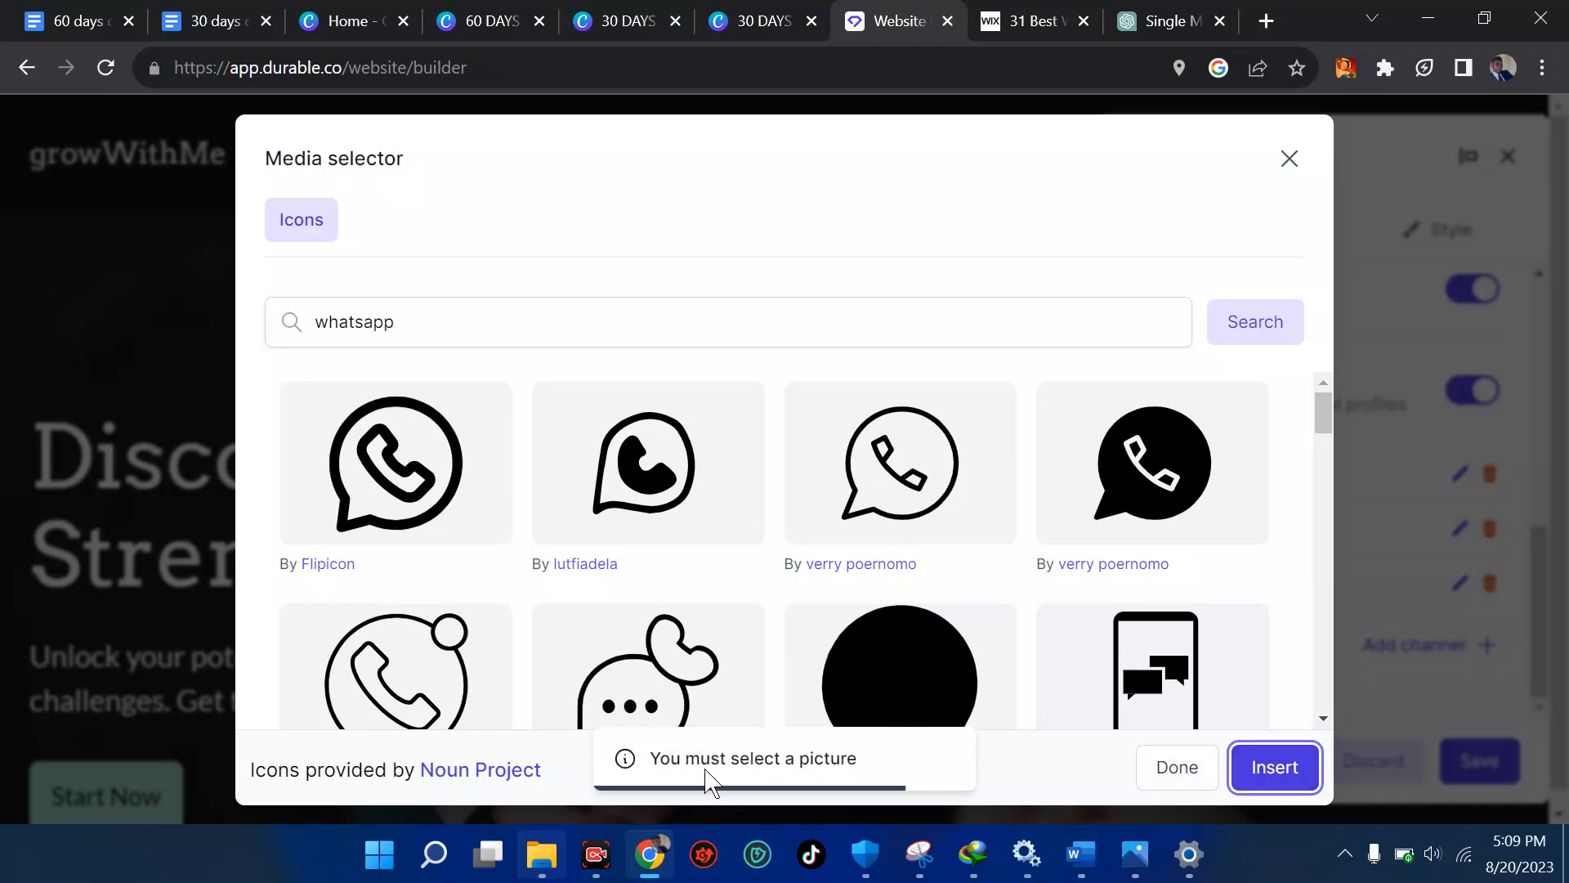
pyautogui.click(420, 445)
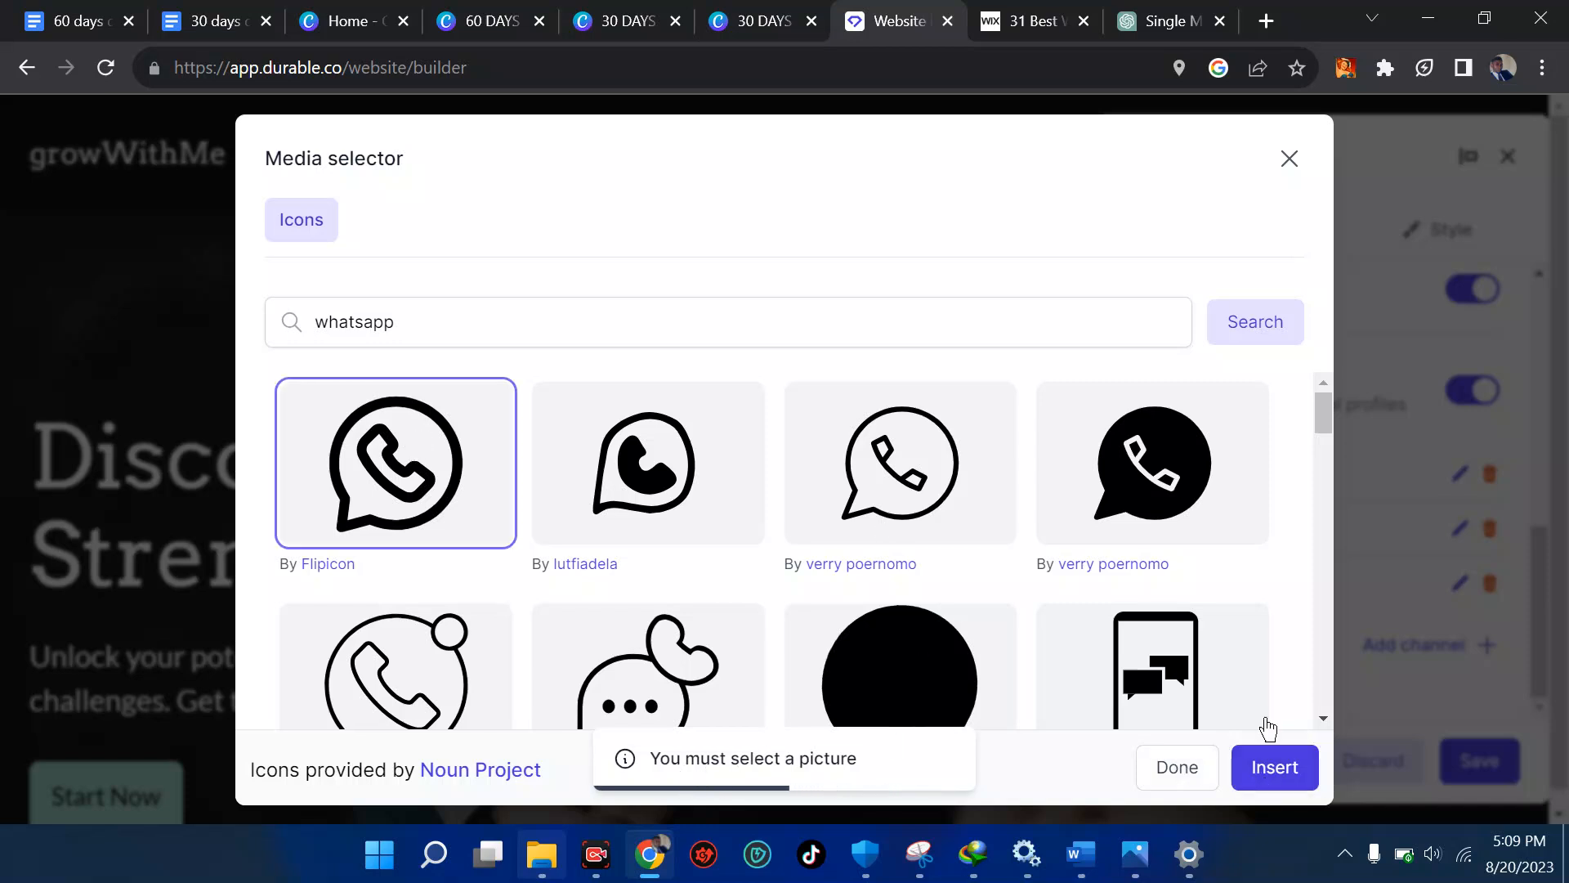
pyautogui.click(1275, 767)
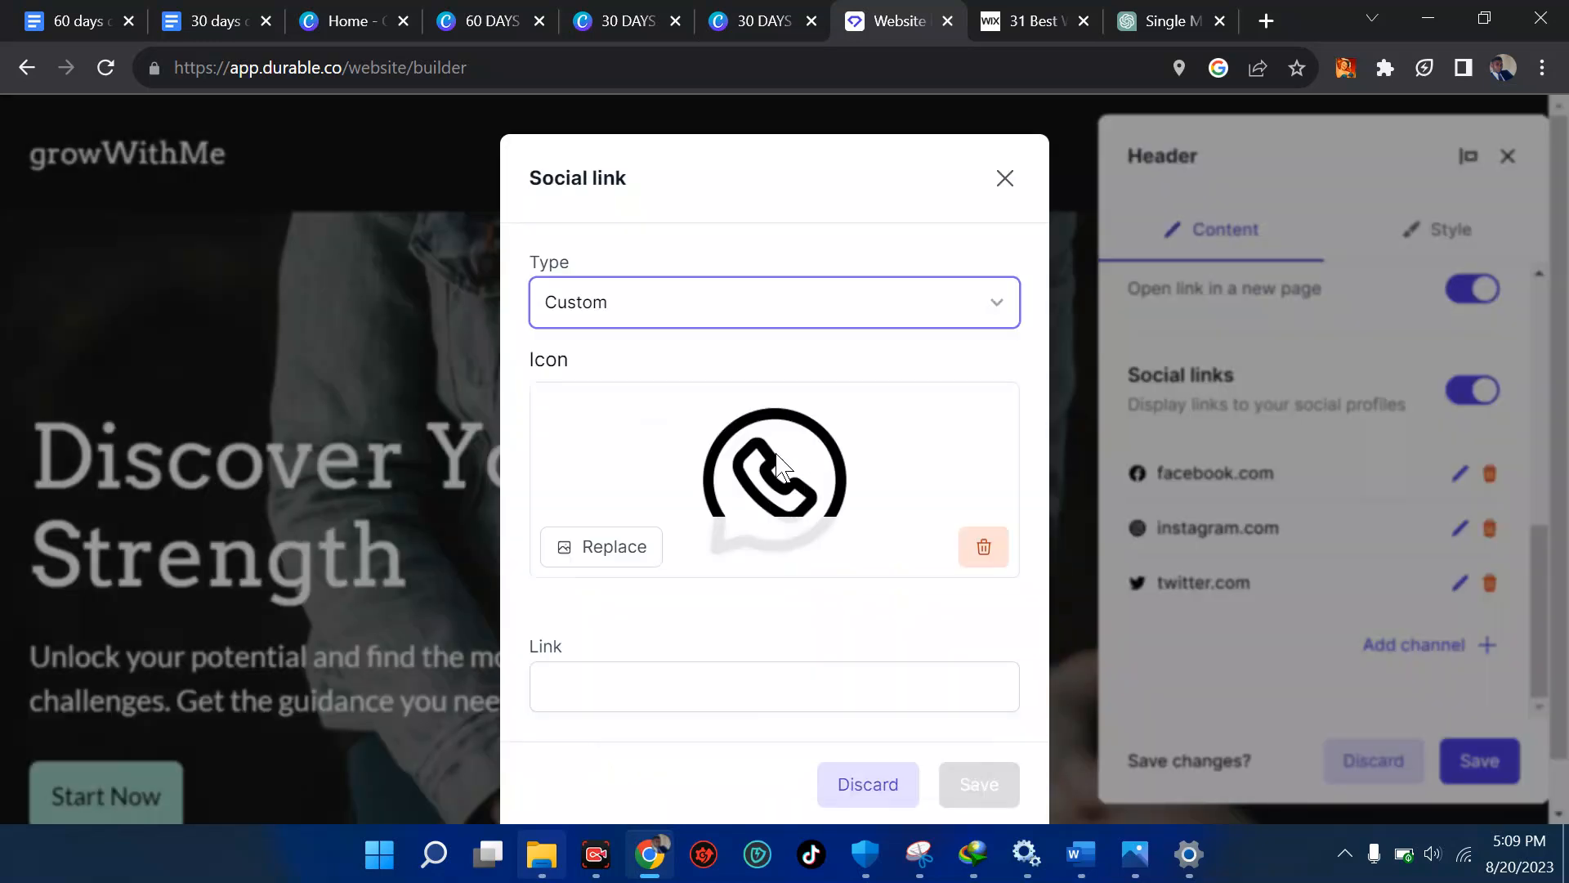
# Open create.wa.link in a new browser tab and go to its free WhatsApp link form.
pyautogui.click(600, 633)
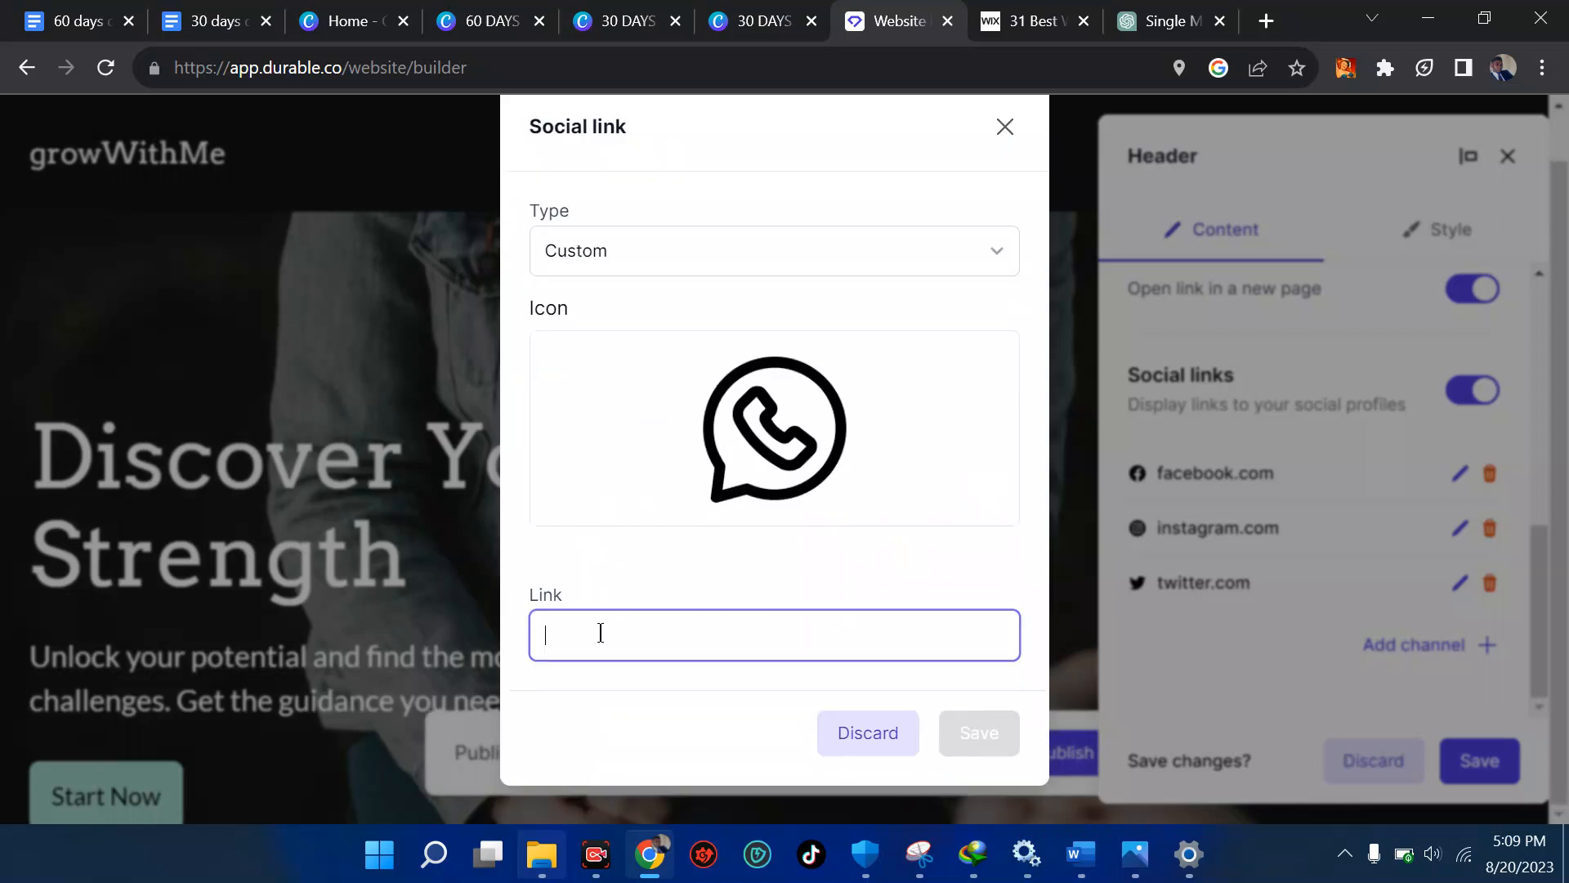
pyautogui.click(1273, 17)
pyautogui.write('create.wa.link')
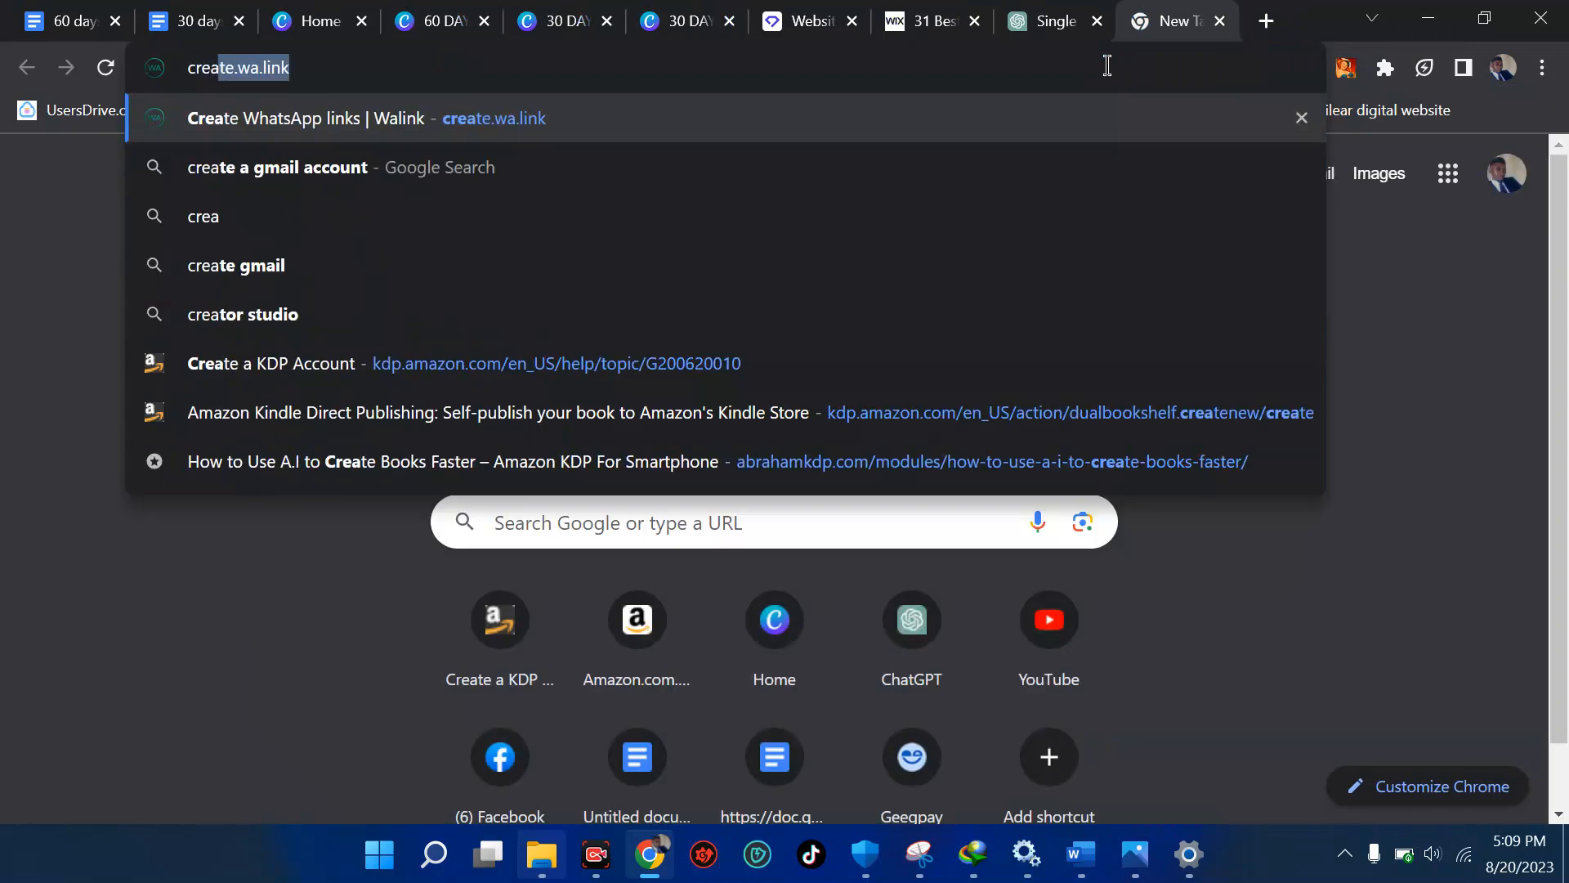
pyautogui.press('Return')
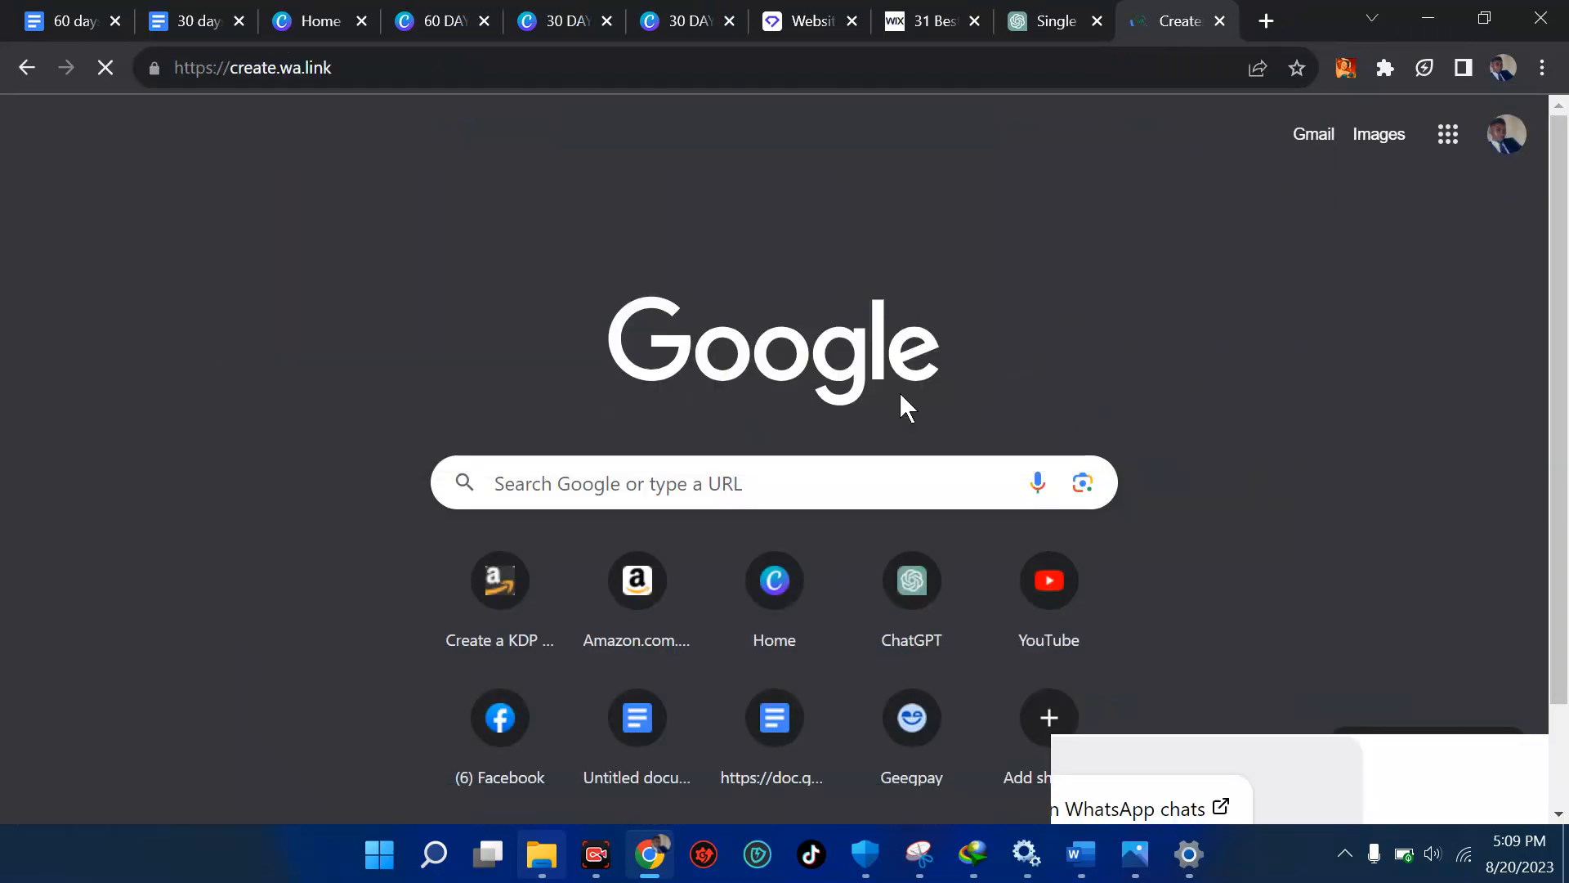
pyautogui.scroll(-18, 435, 591)
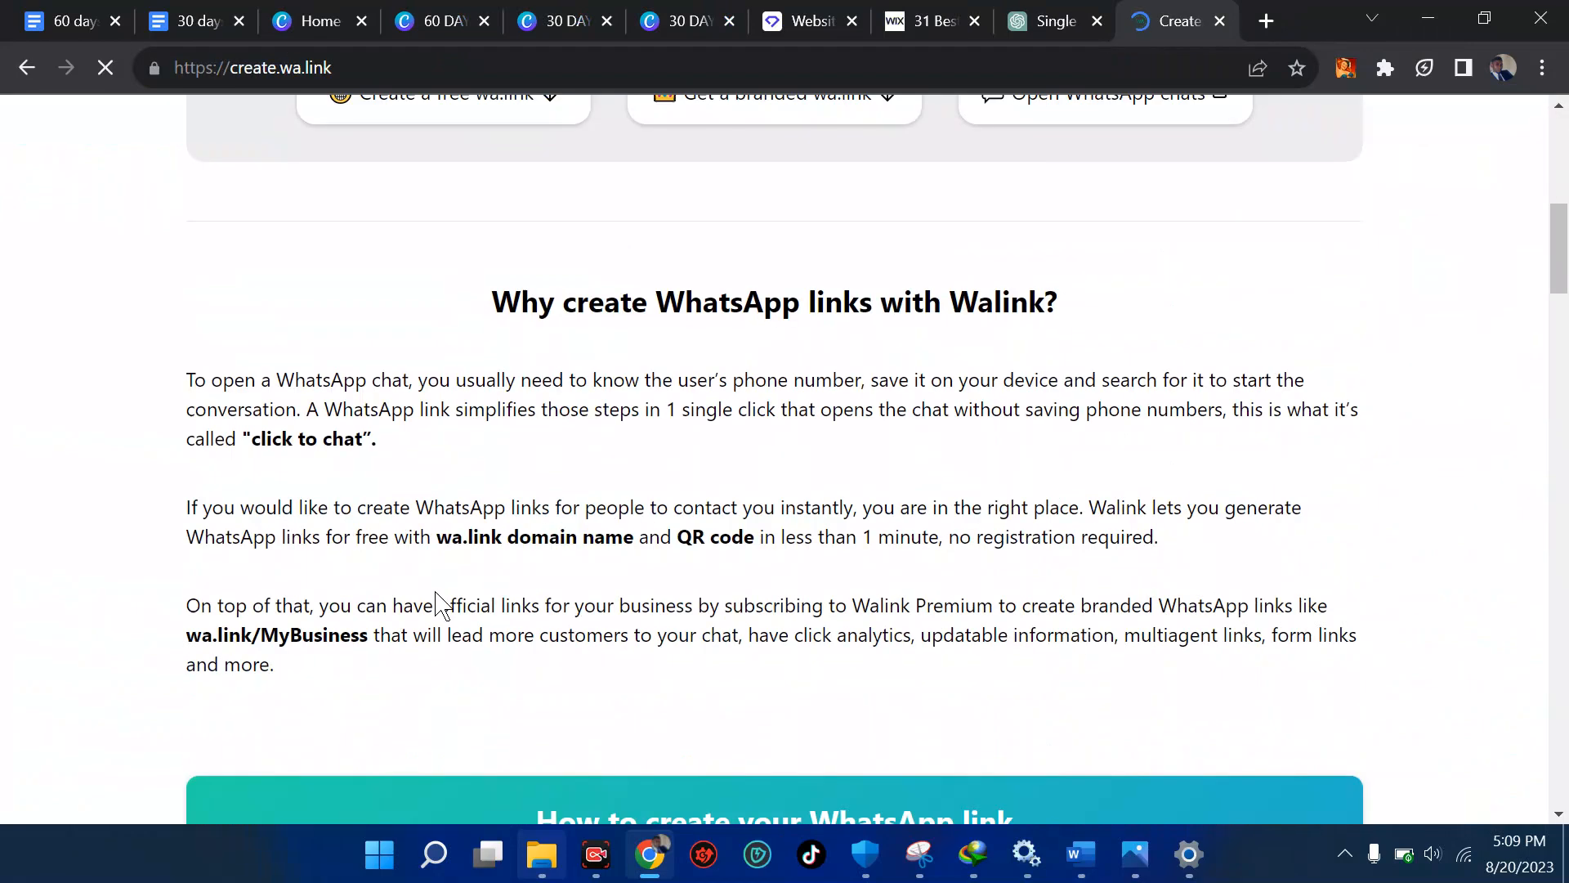
pyautogui.scroll(-5, 436, 594)
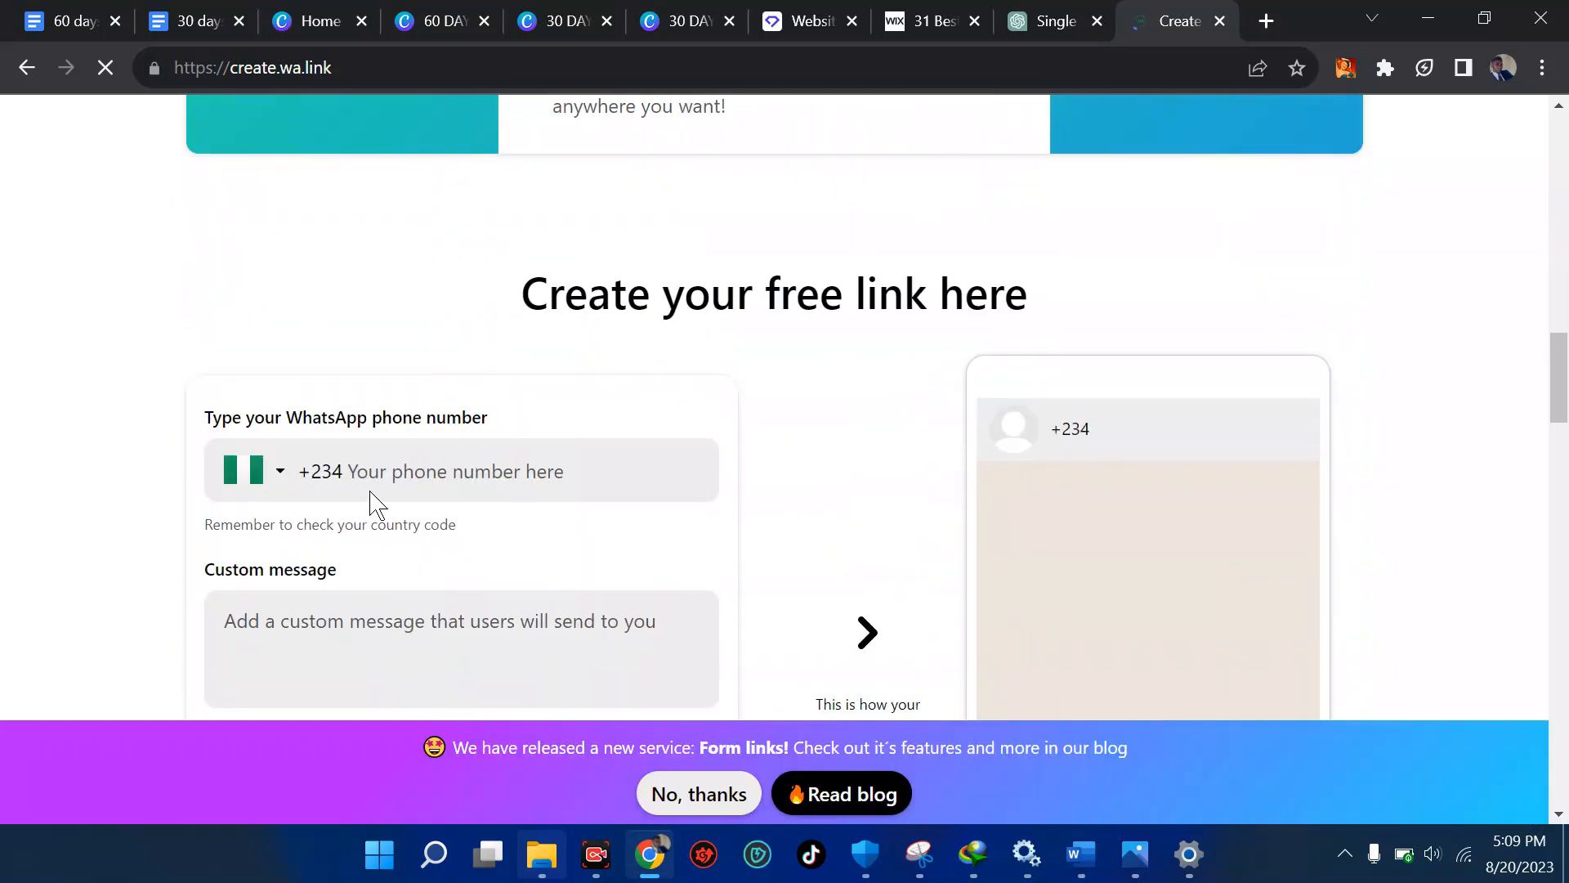
# Enter "helllo" as the custom message in the free WhatsApp link form, keeping Nigeria as the country.
pyautogui.click(372, 483)
pyautogui.click(265, 474)
pyautogui.click(276, 455)
pyautogui.click(275, 453)
pyautogui.scroll(-2, 303, 605)
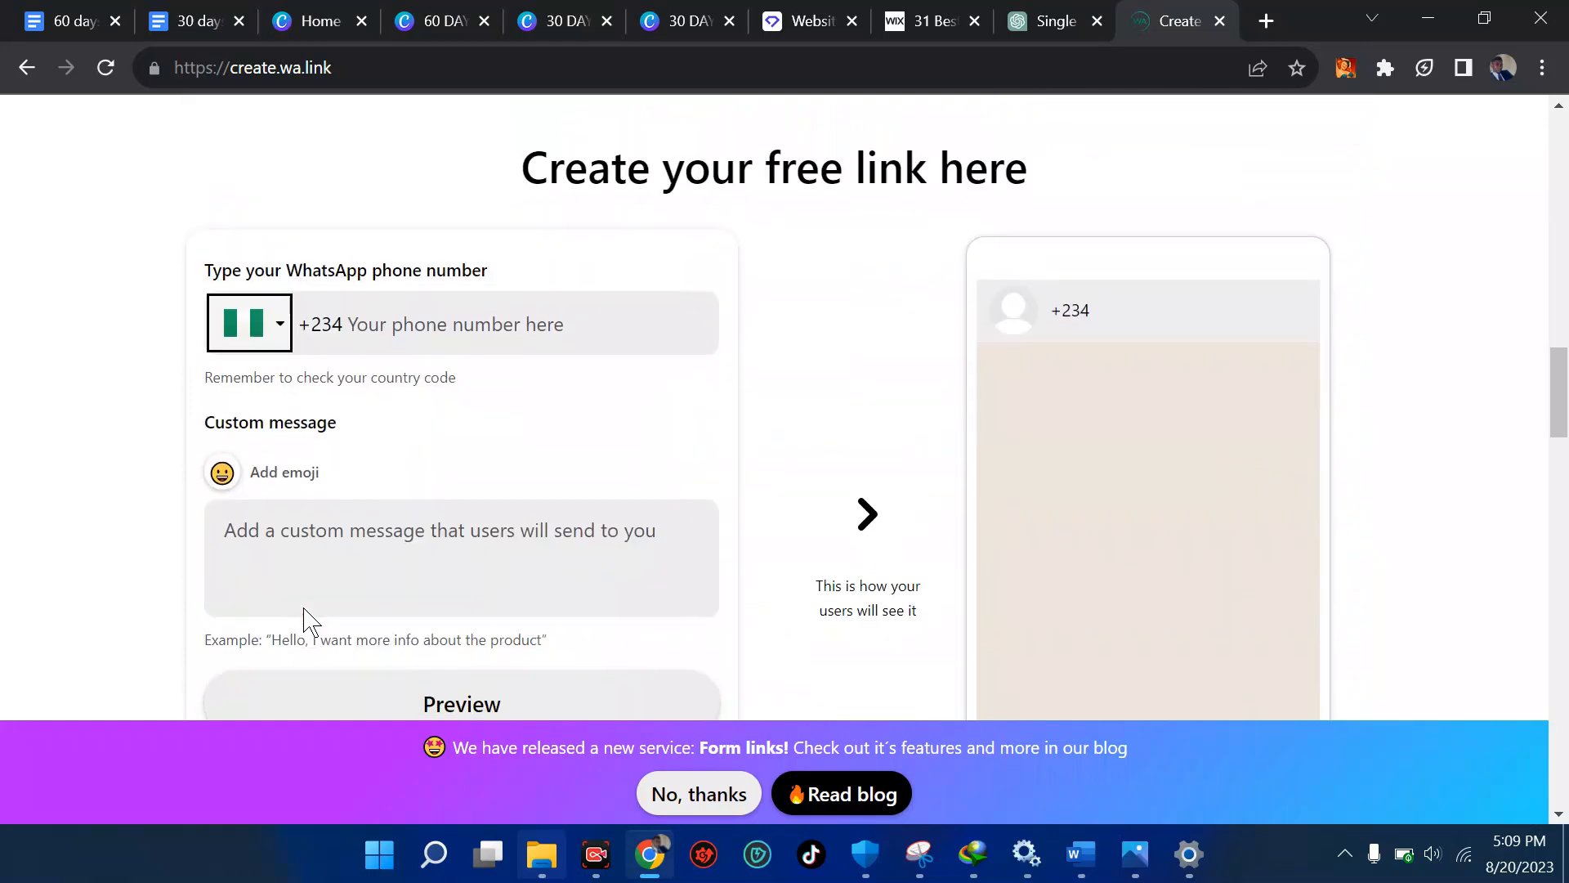
pyautogui.click(302, 548)
pyautogui.write('helllo')
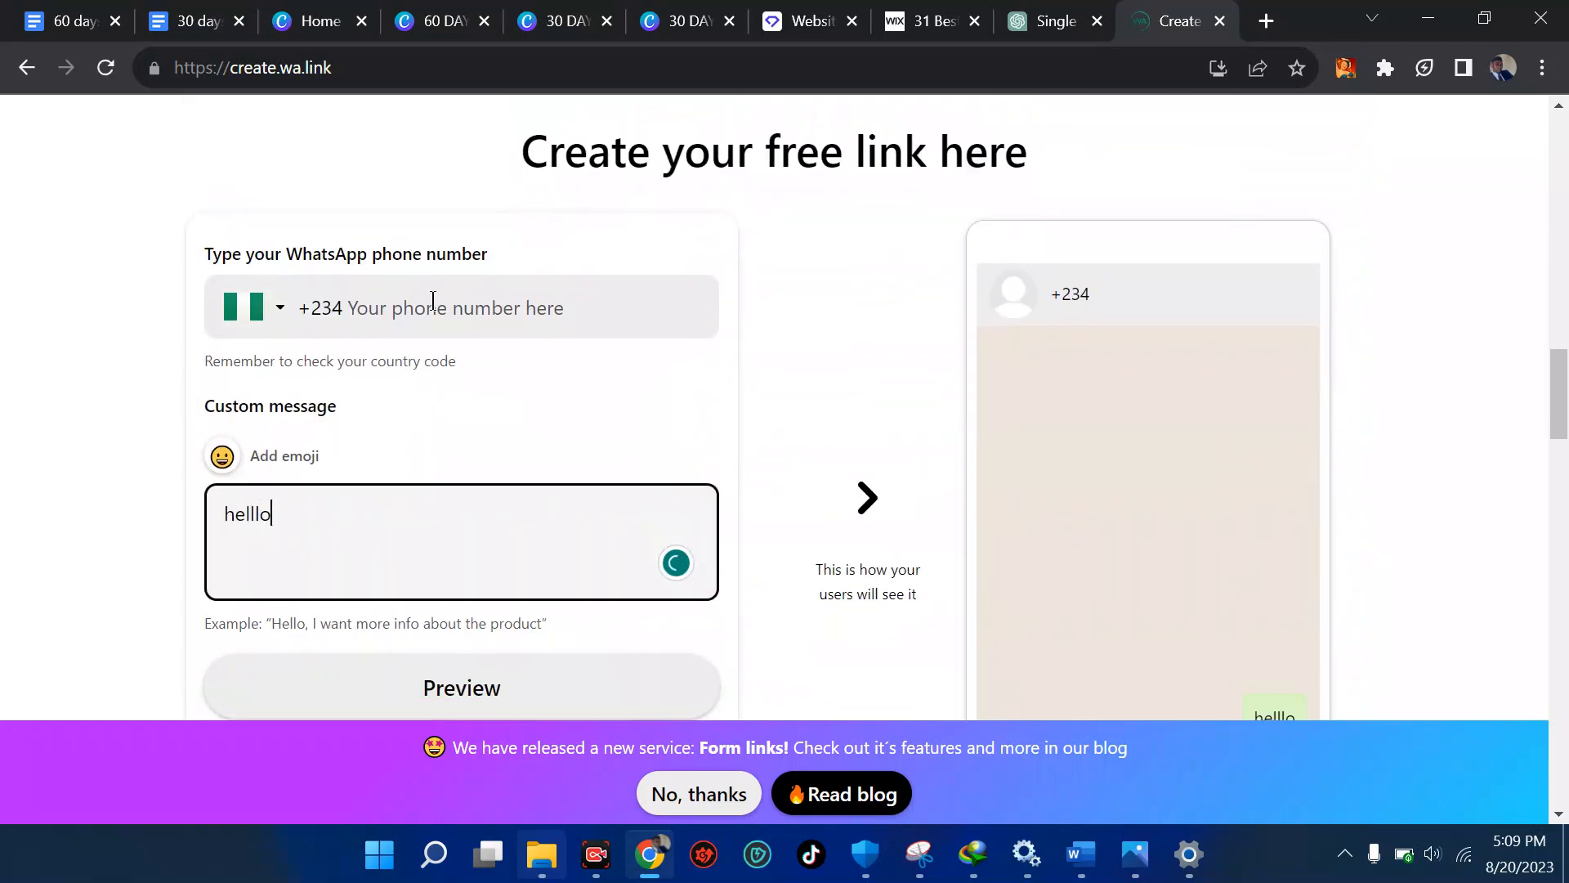
pyautogui.scroll(-2, 433, 302)
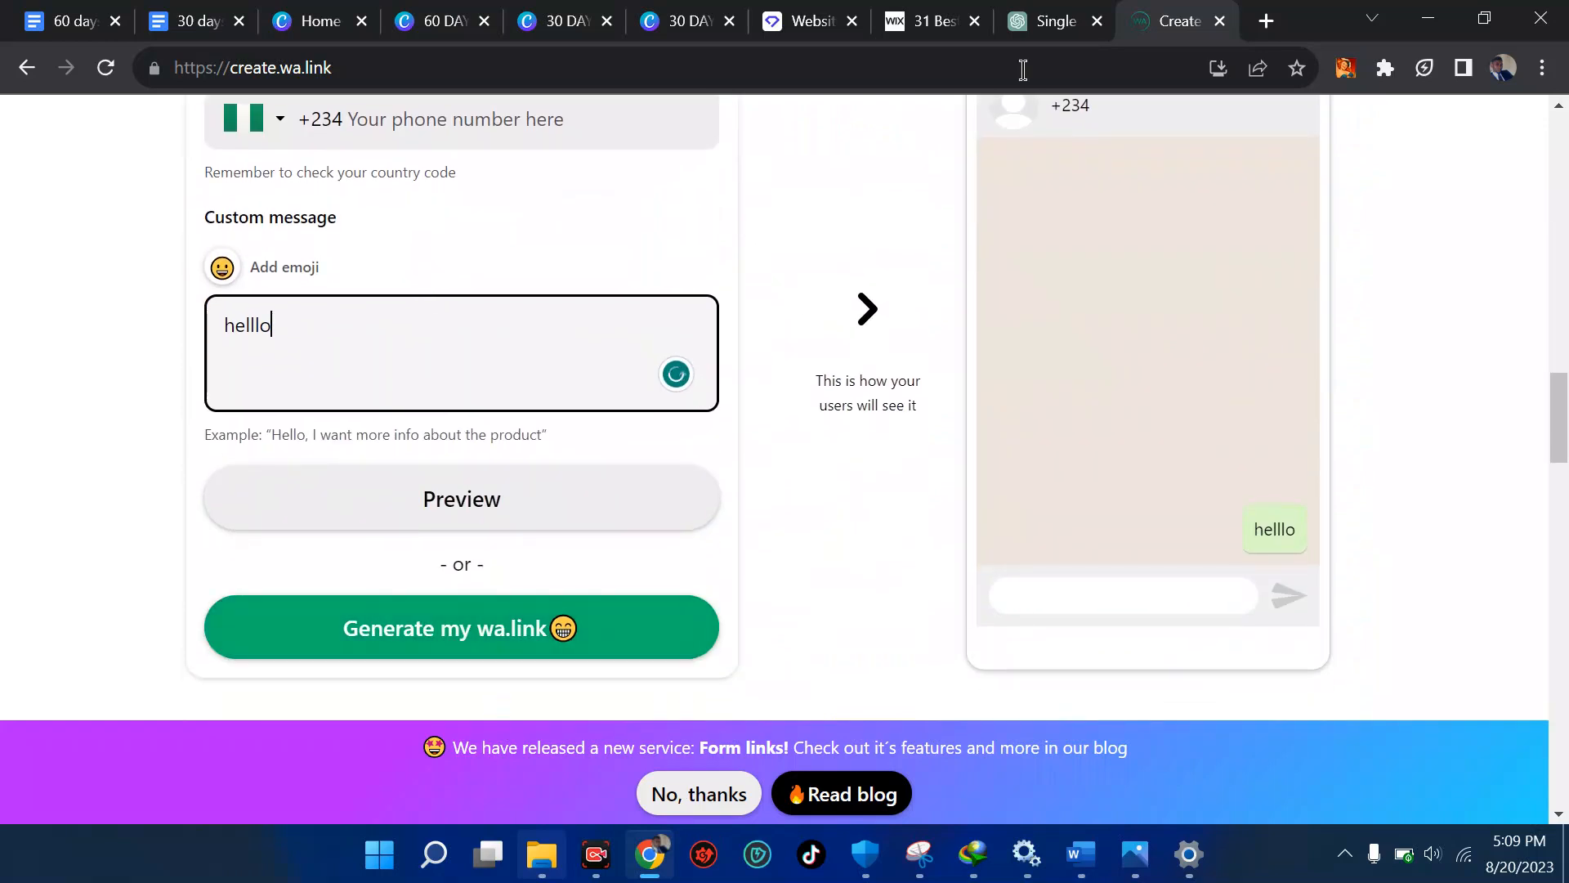
# Fill in the WhatsApp phone number with the saved autofill entry and remove its duplicated +234 country code.
pyautogui.click(788, 20)
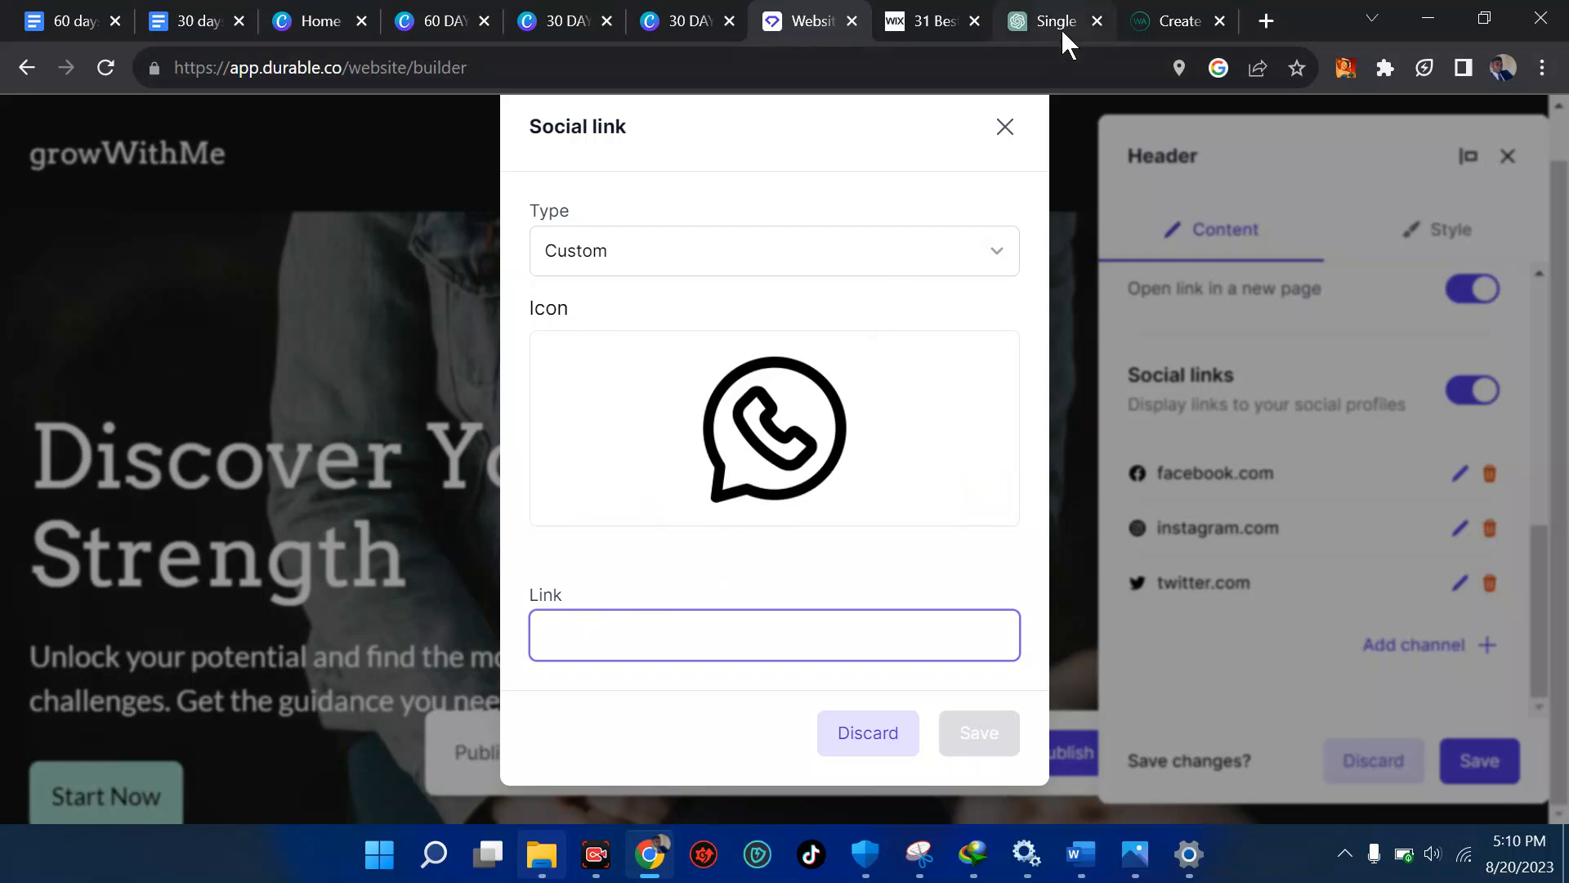
pyautogui.click(1177, 20)
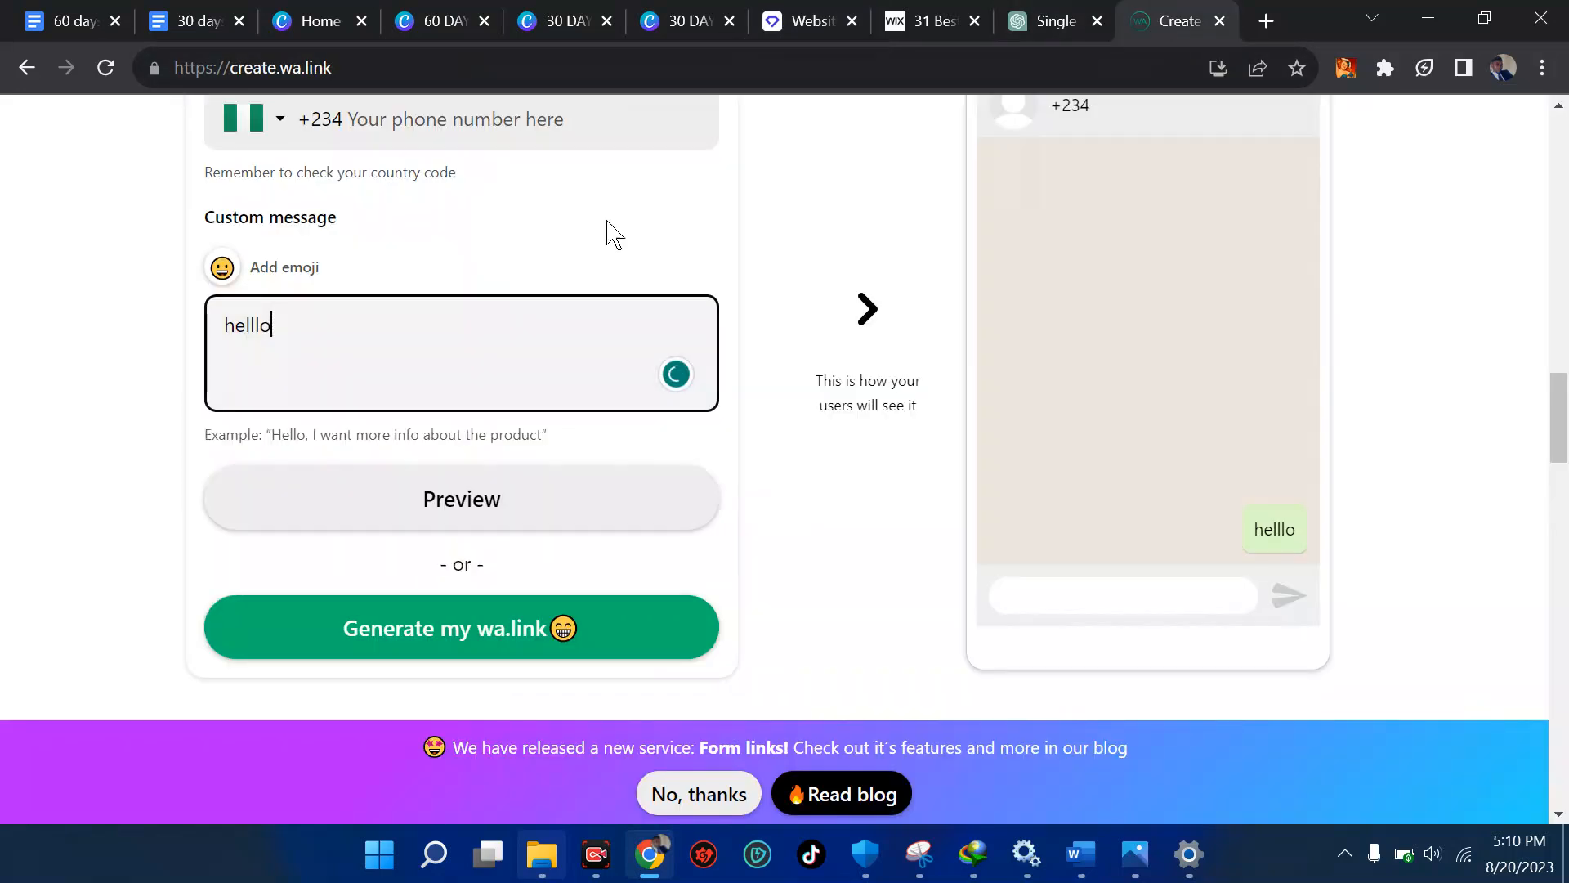
pyautogui.click(415, 137)
pyautogui.click(605, 179)
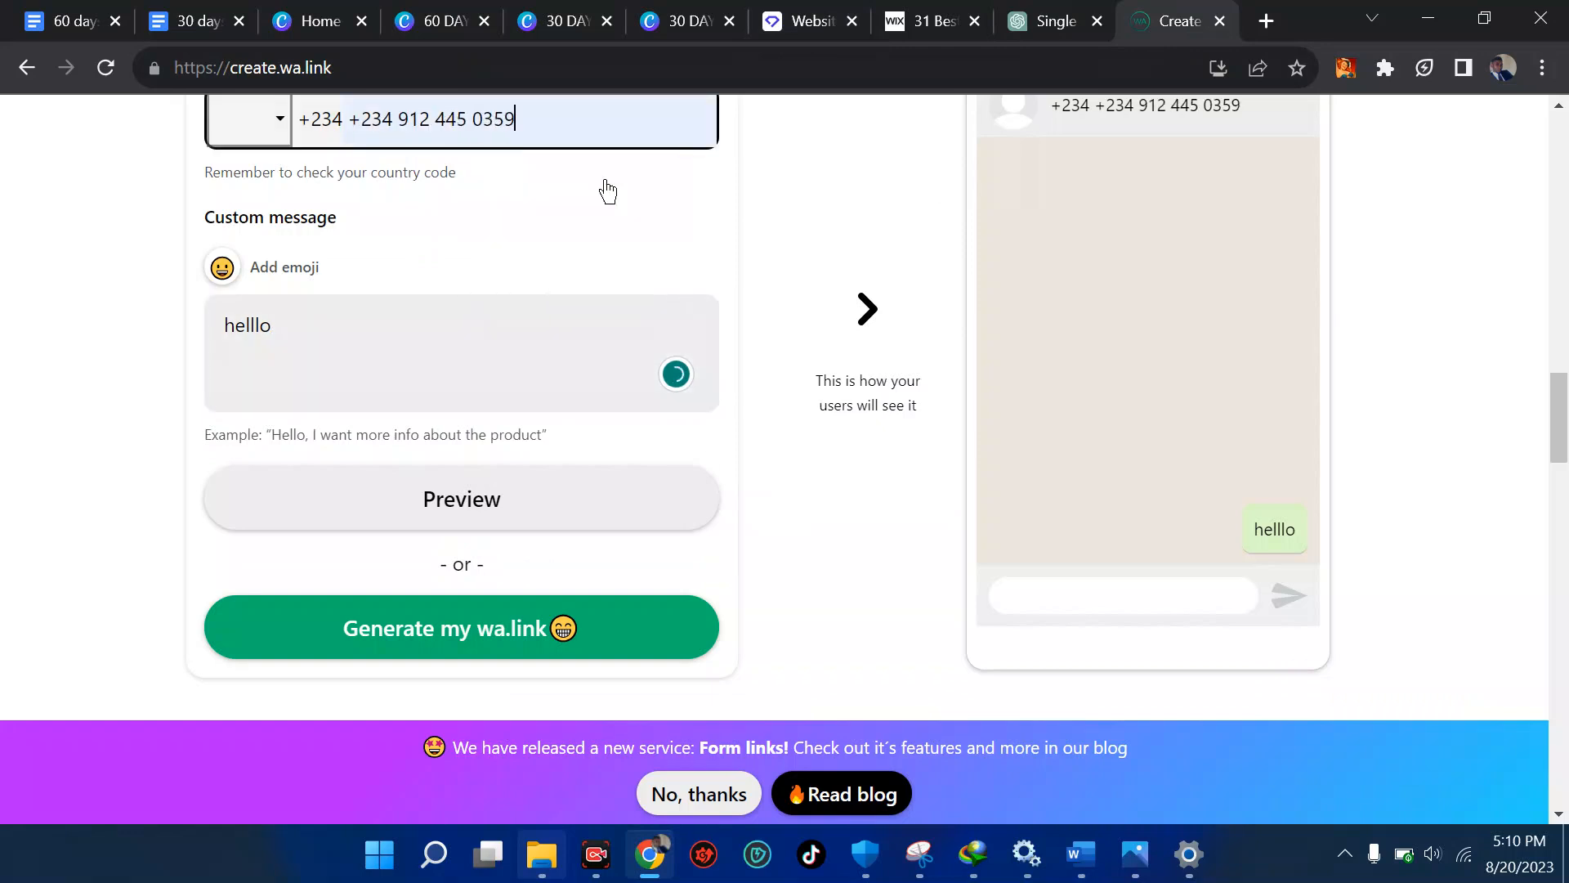
pyautogui.scroll(1, 414, 245)
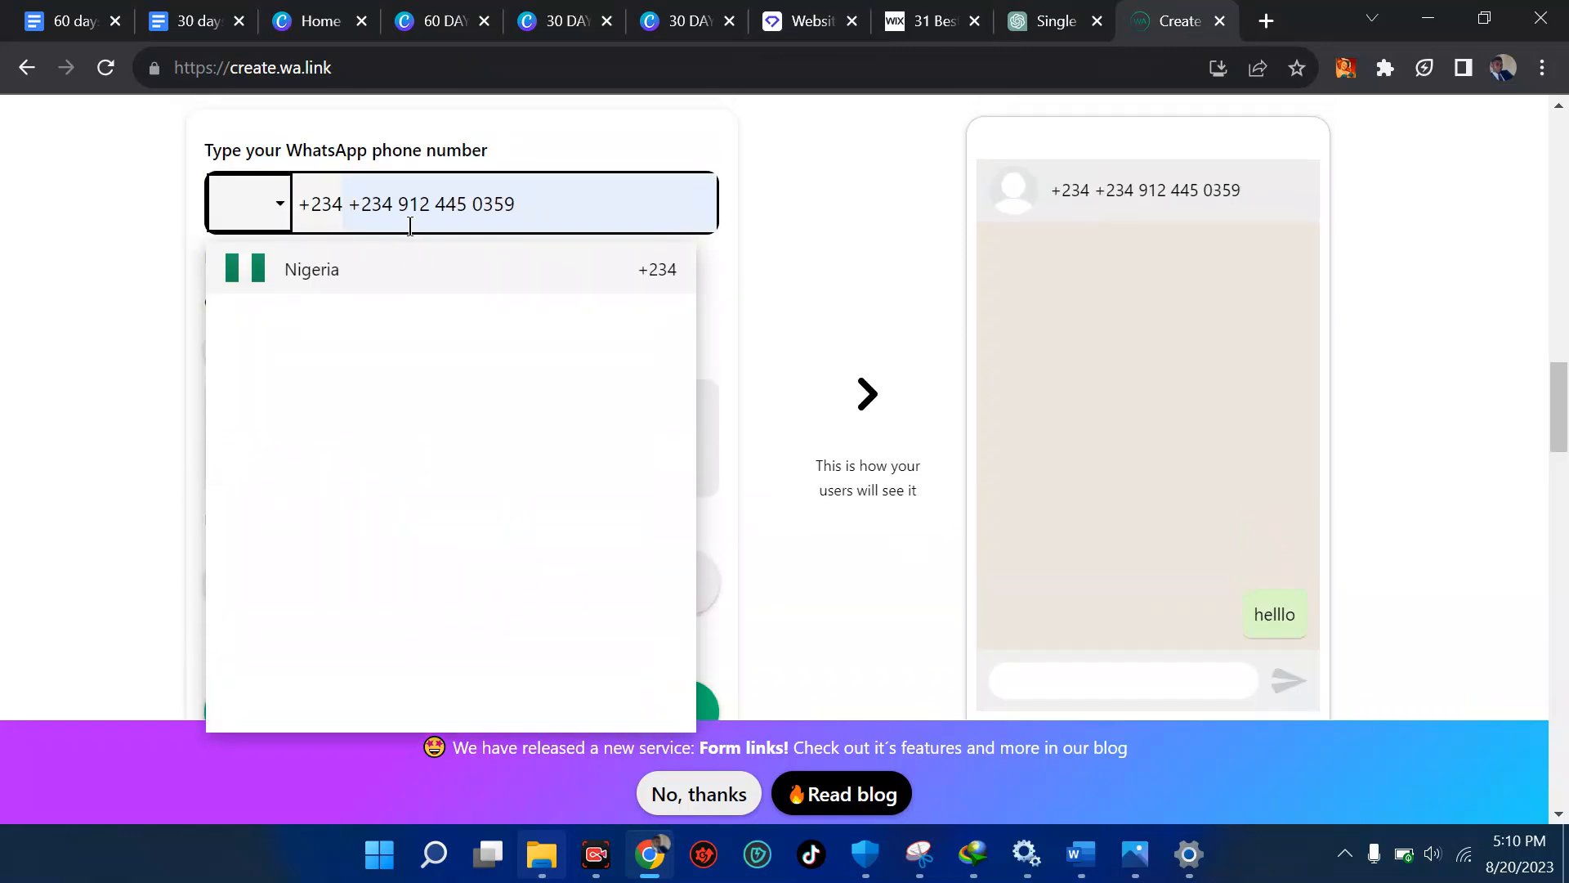
pyautogui.moveTo(401, 204); pyautogui.dragTo(344, 203)
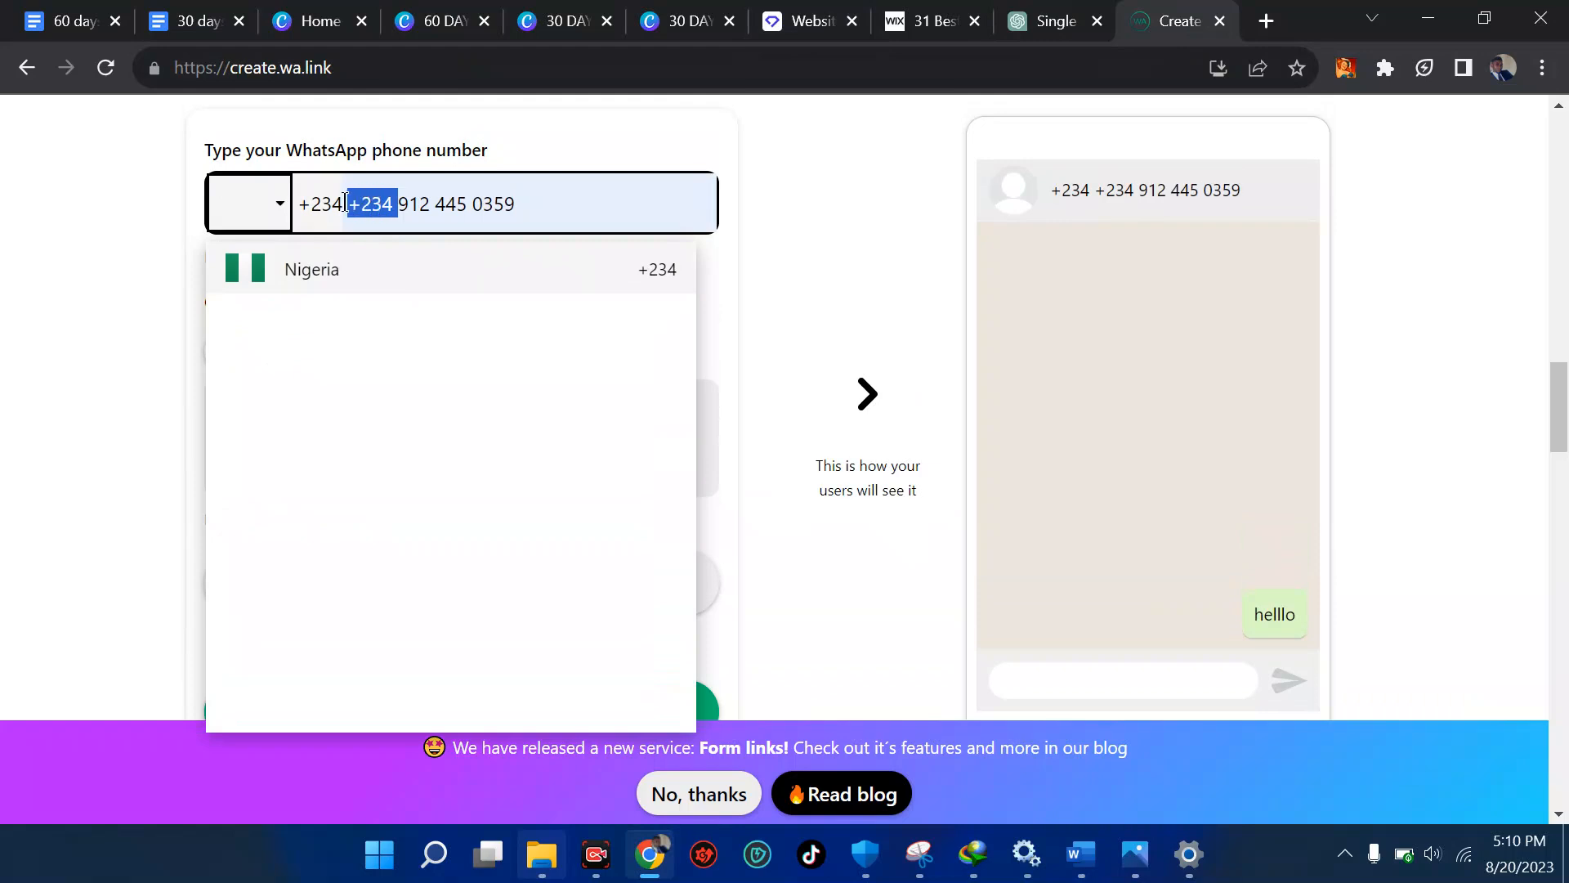
pyautogui.press('BackSpace')
pyautogui.click(772, 239)
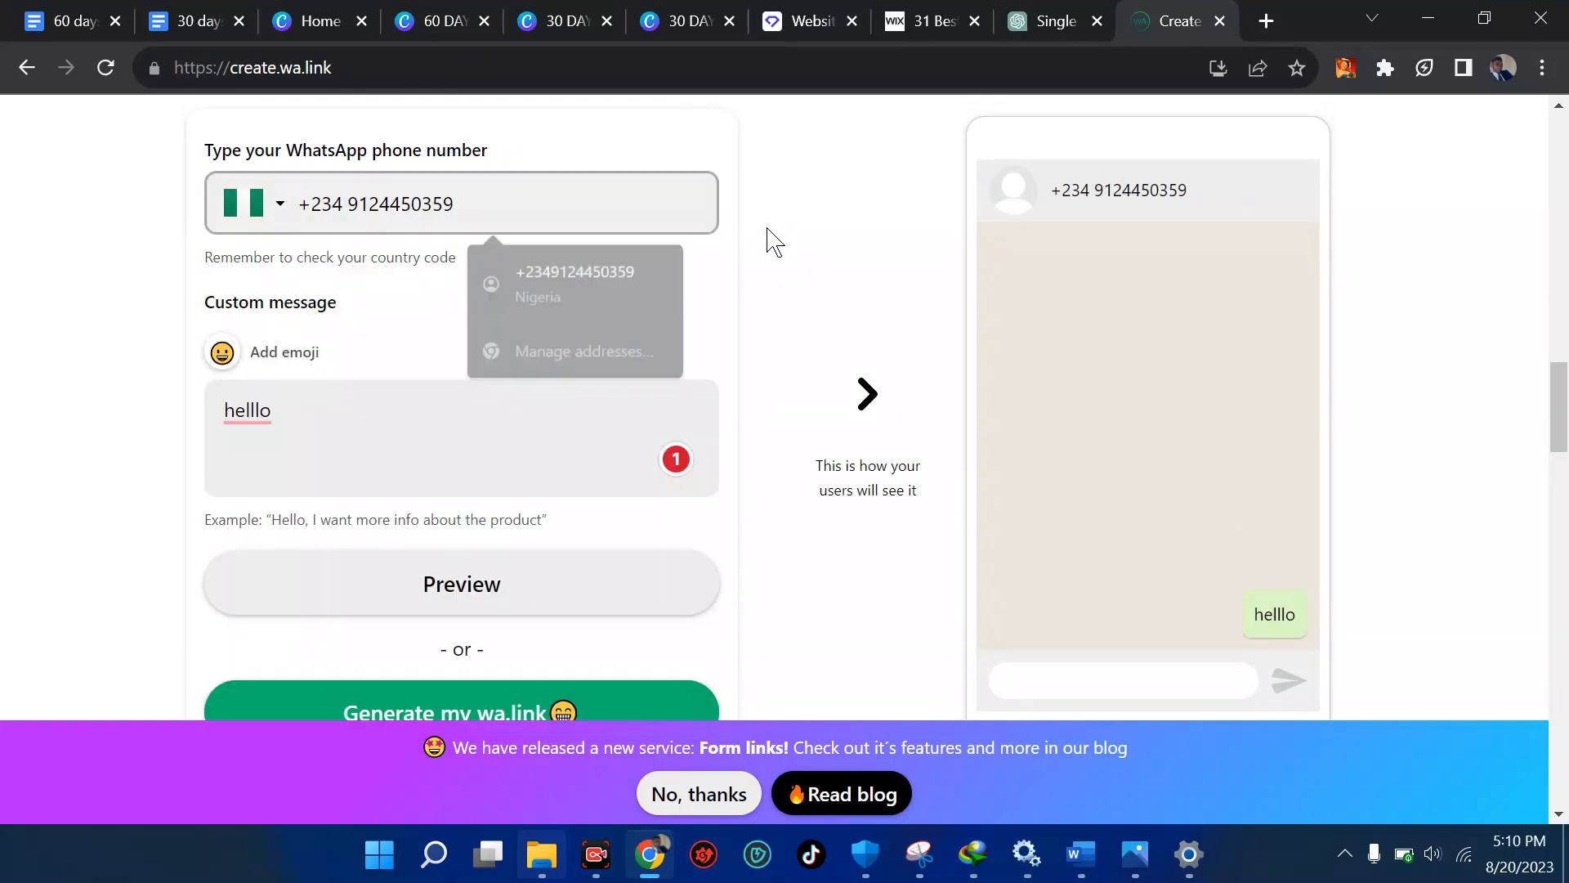
# Generate the free wa.link short link and copy it.
pyautogui.scroll(-3, 463, 717)
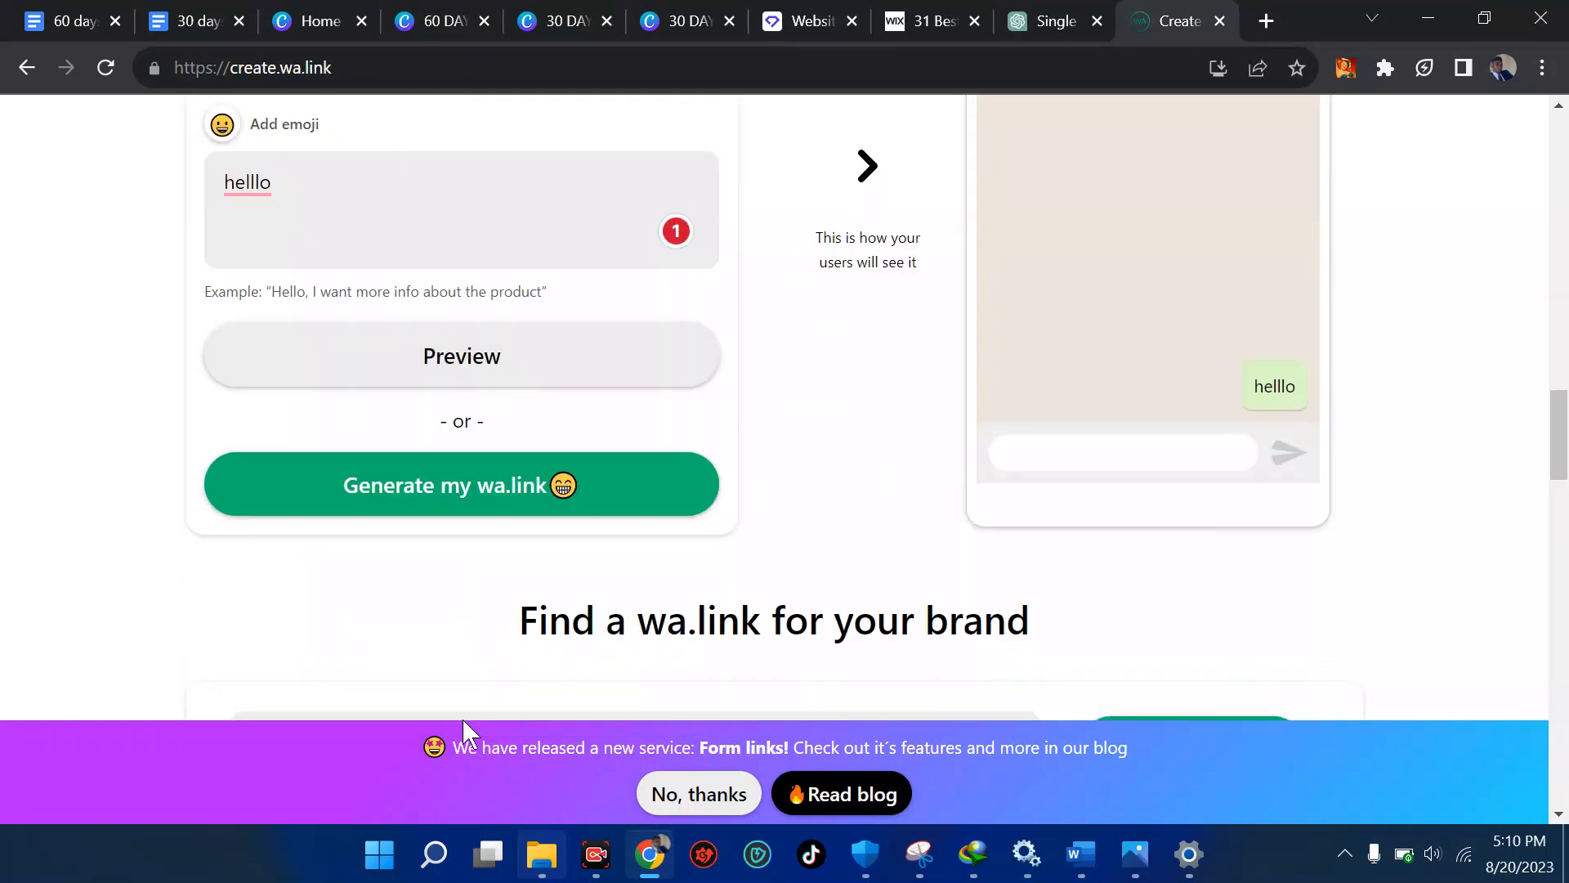
pyautogui.click(455, 494)
pyautogui.scroll(3, 809, 446)
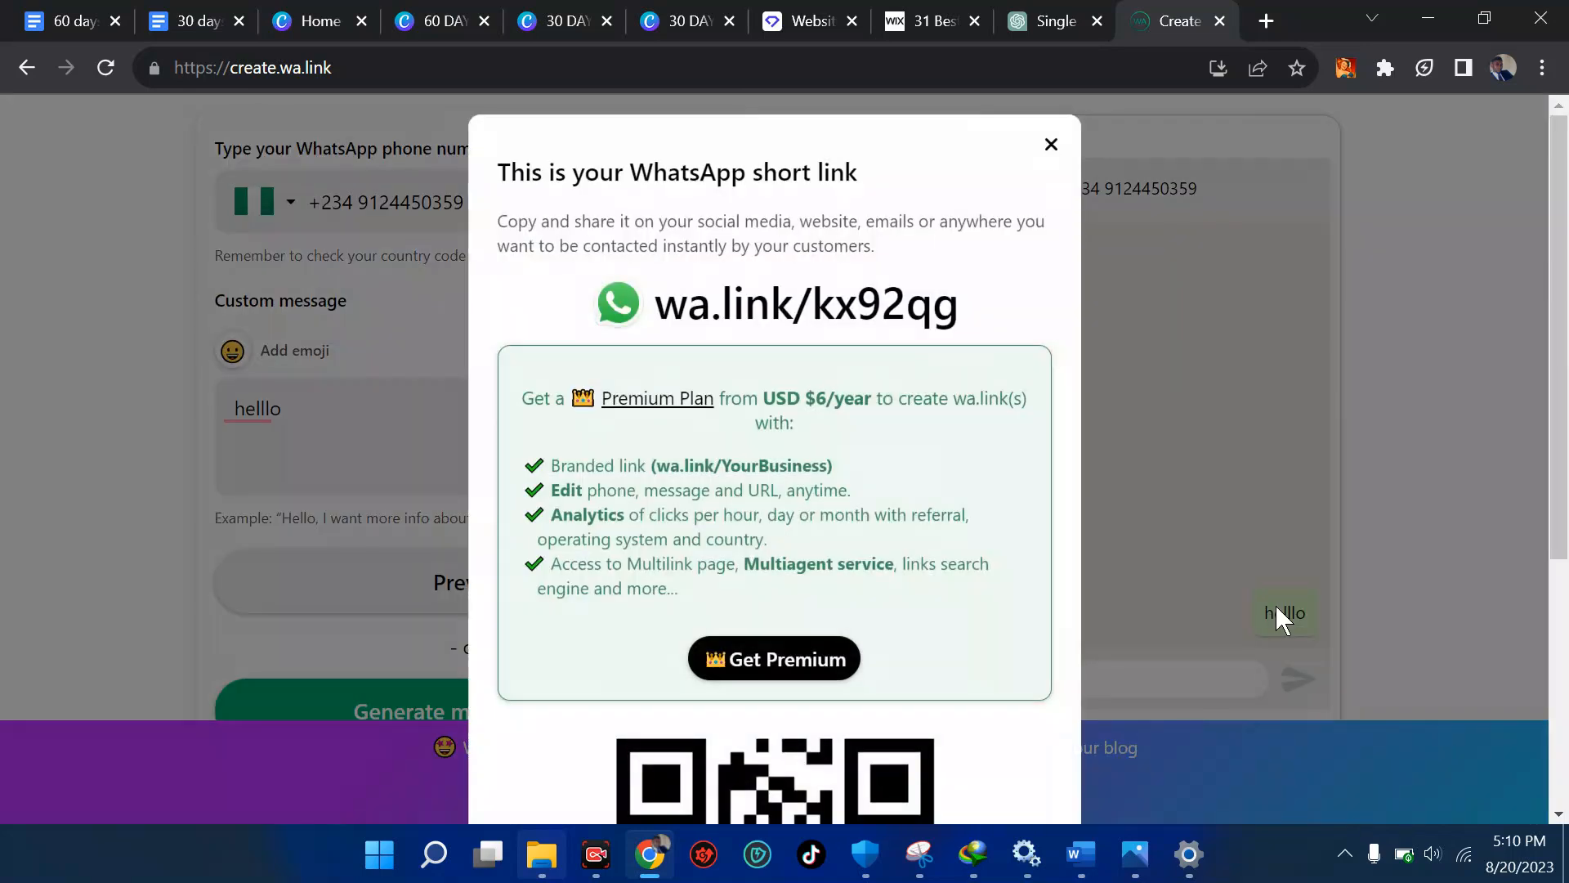
pyautogui.scroll(-5, 1007, 556)
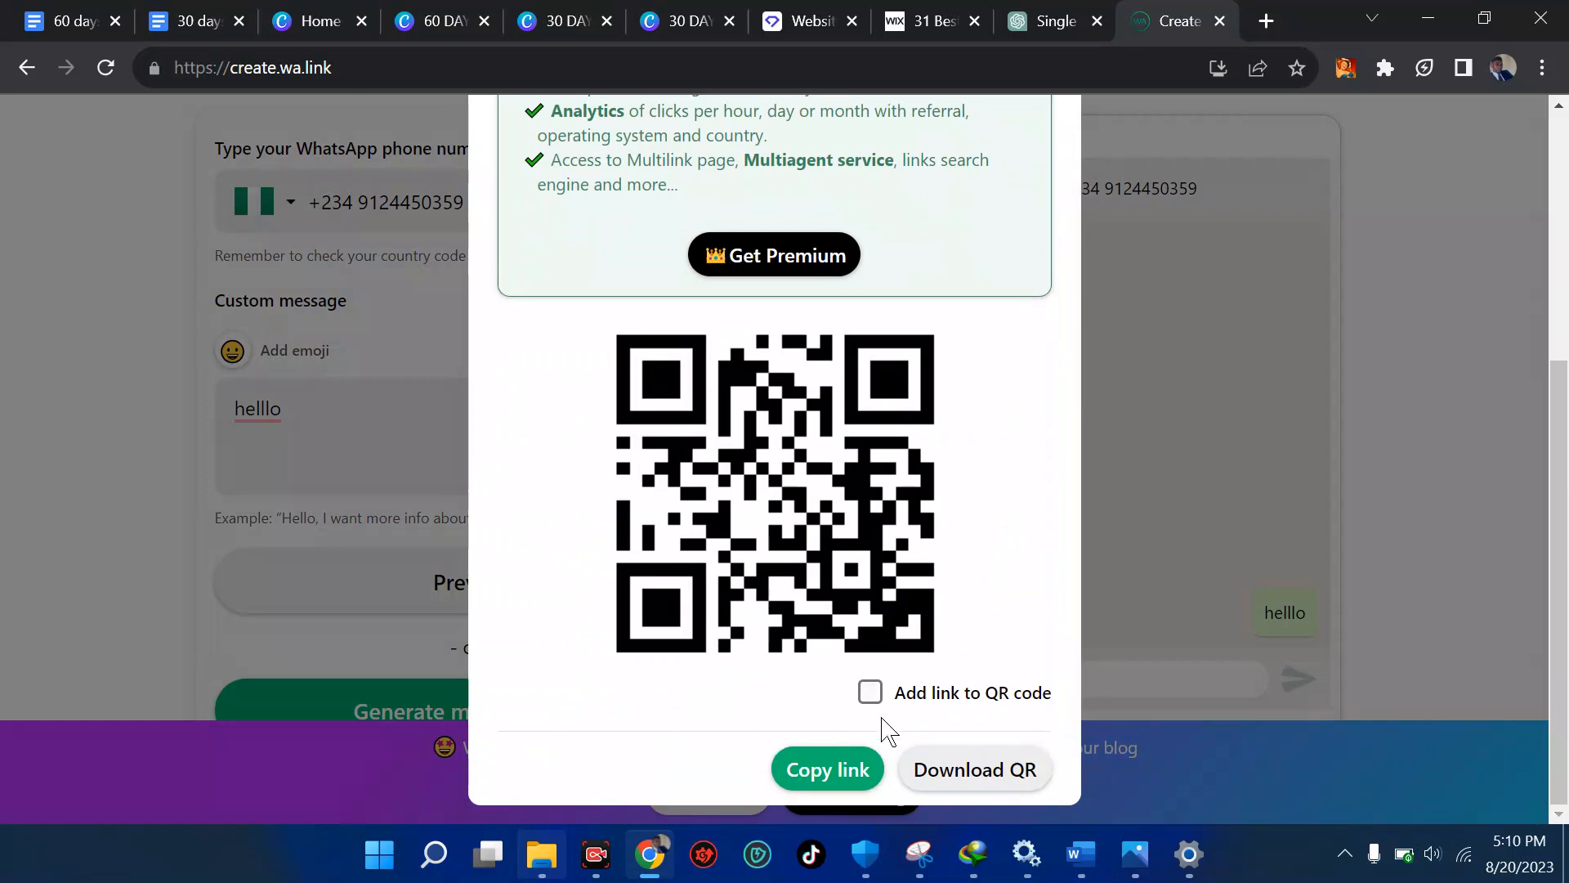
pyautogui.click(813, 777)
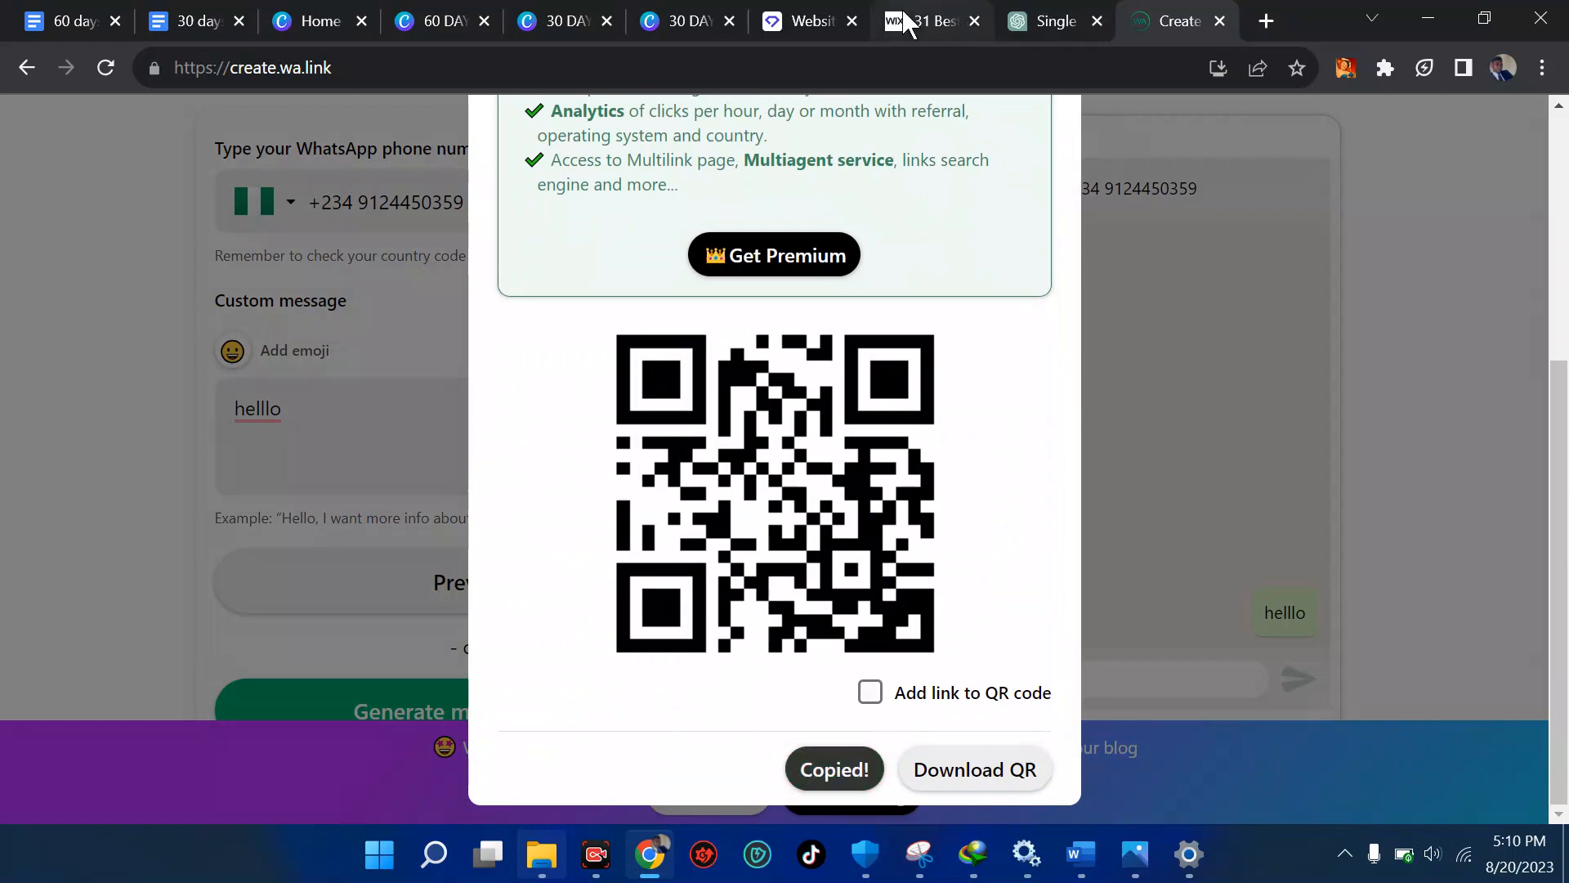
# Return to the Durable website builder, paste the copied wa.link address as the custom social link's target, and save the channel.
pyautogui.click(801, 20)
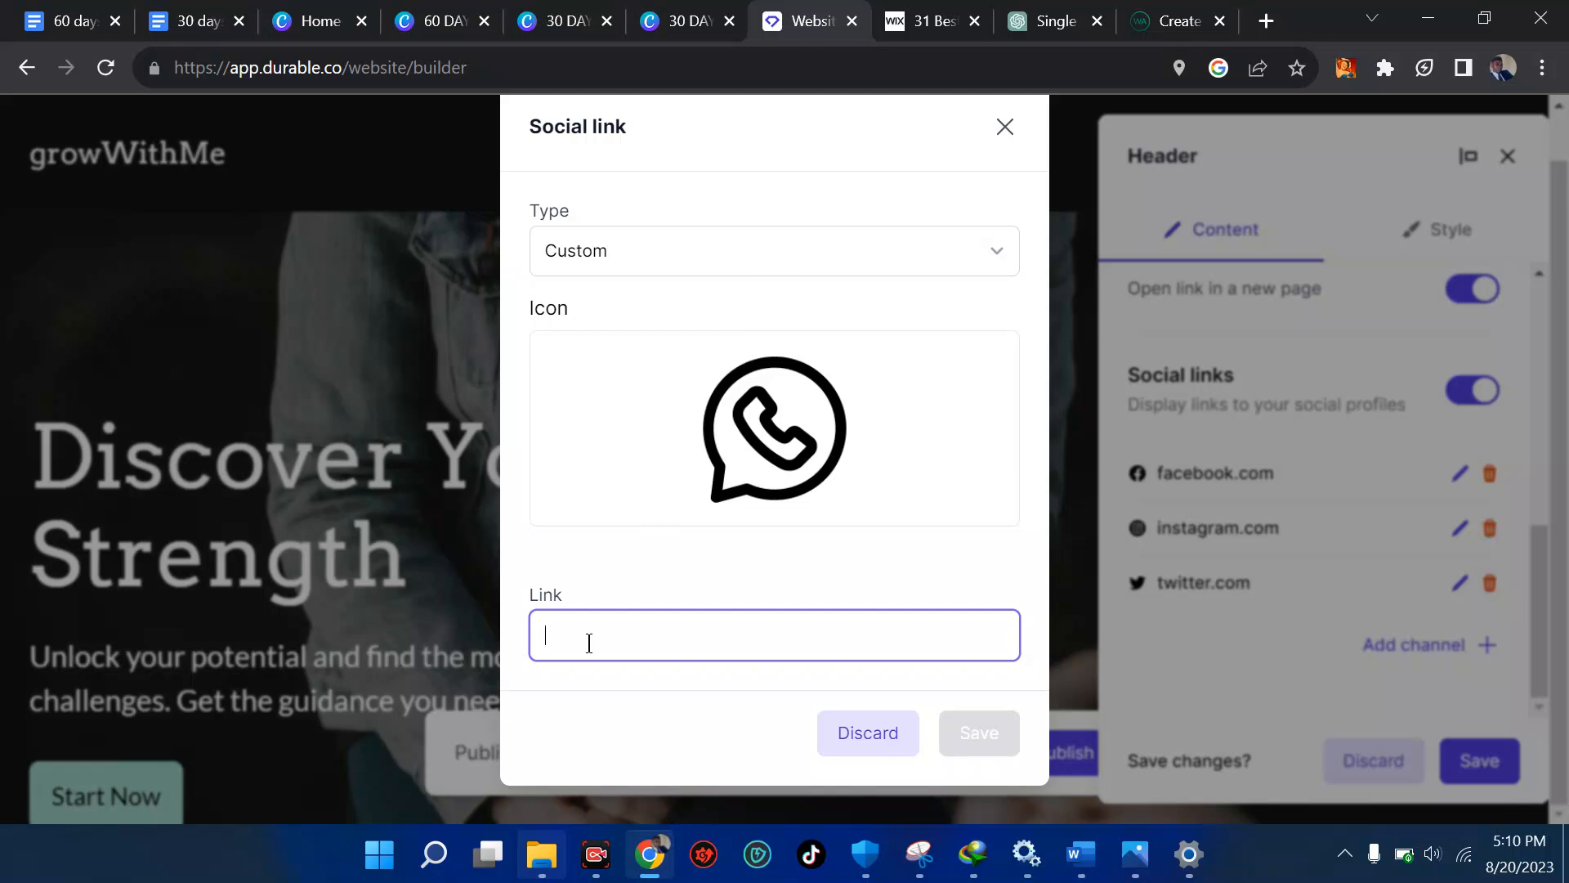
pyautogui.hotkey('ctrl', 'v')
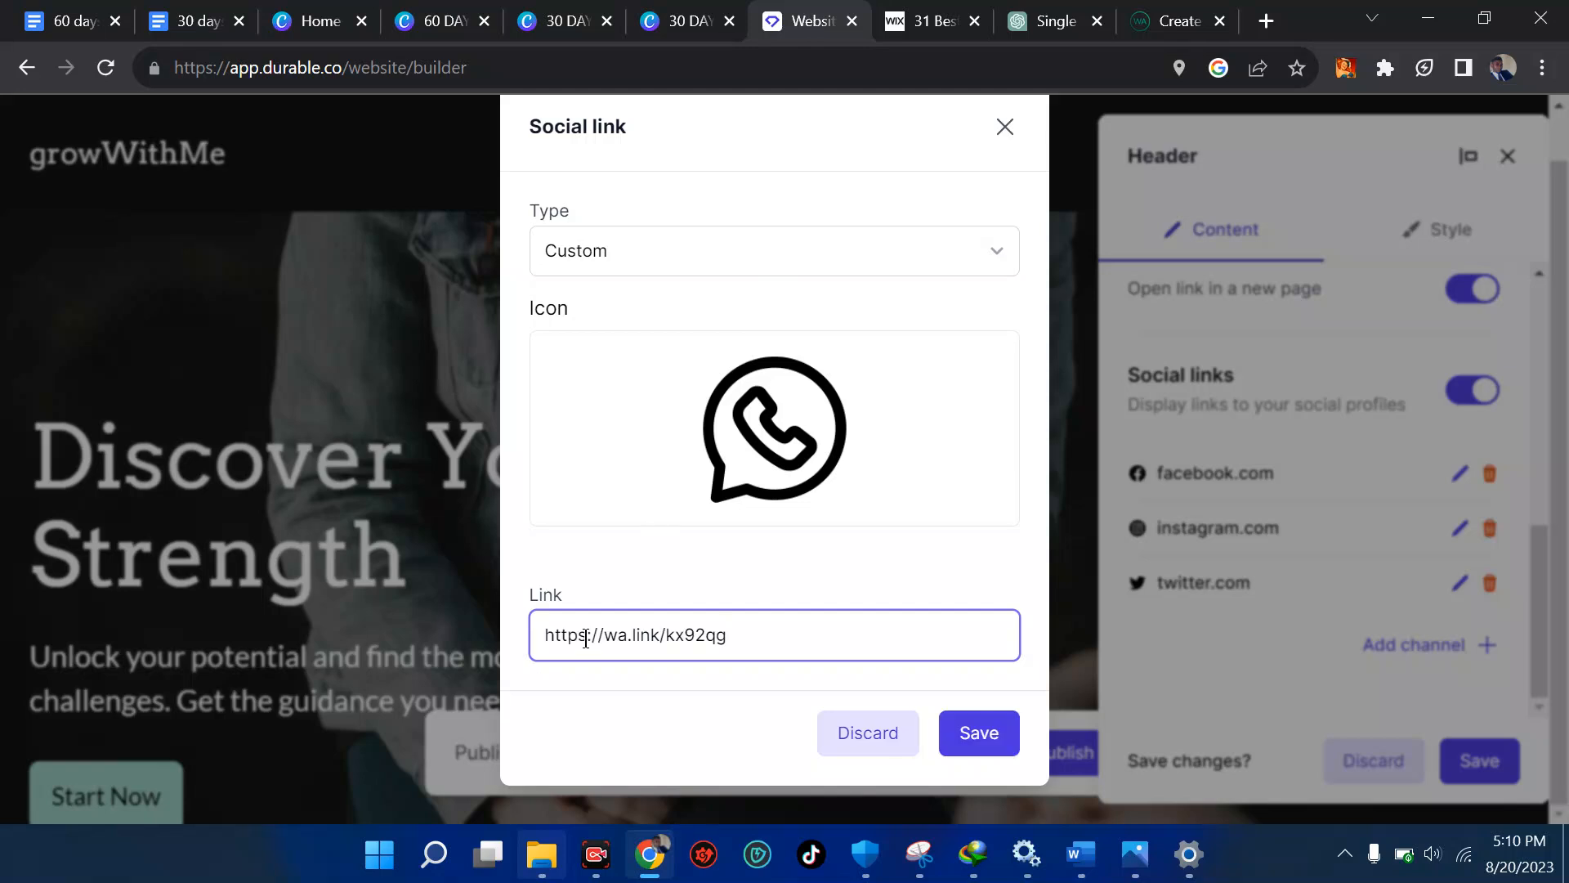
pyautogui.click(971, 733)
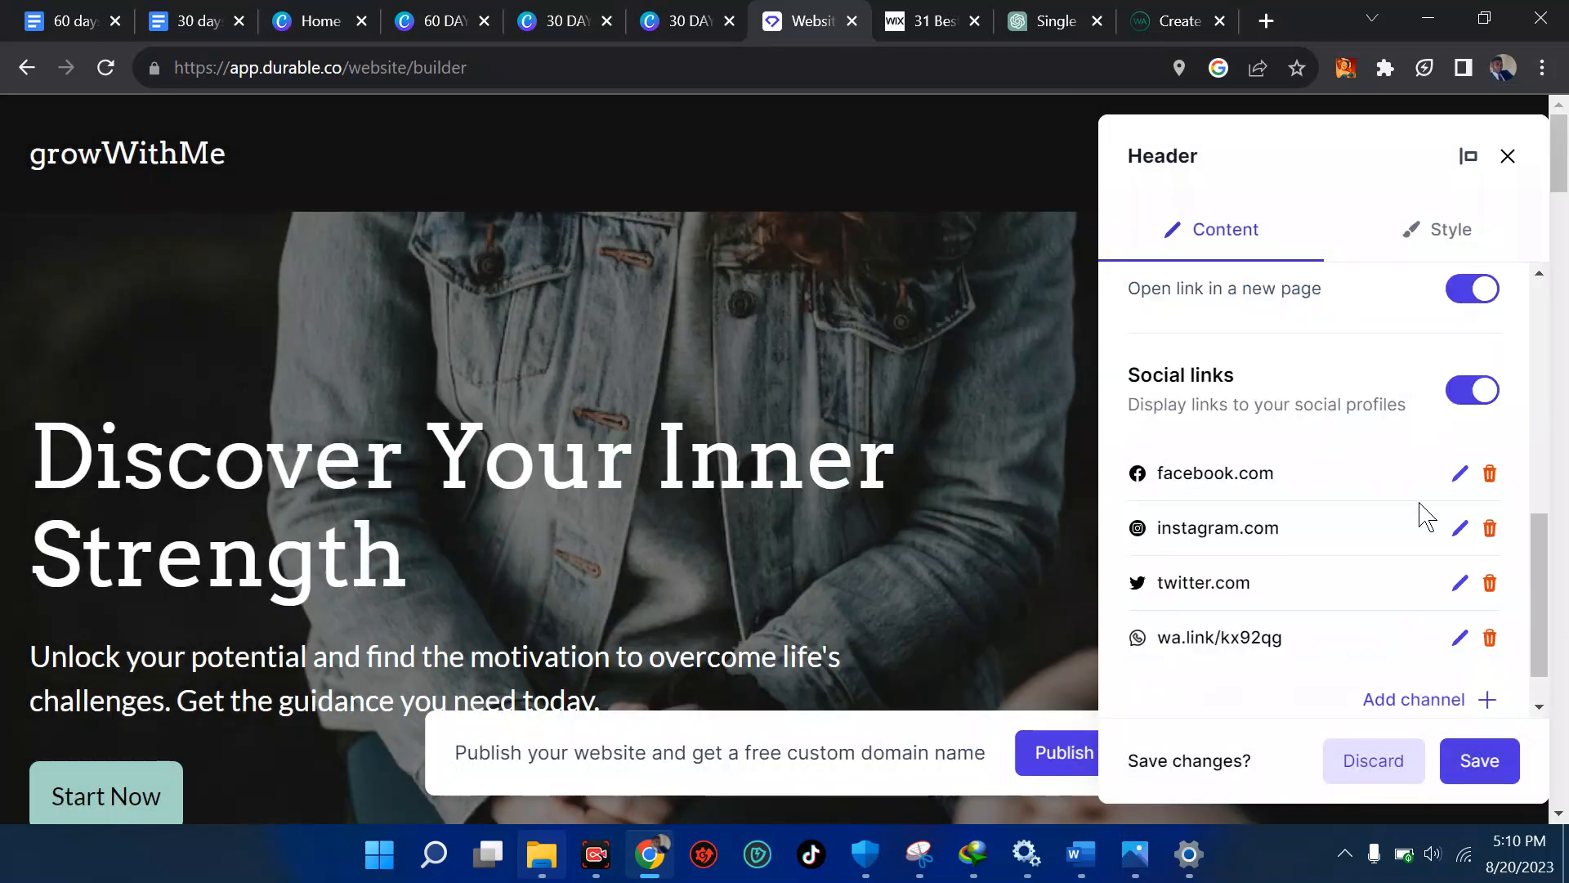
# Delete the twitter.com, instagram.com and facebook.com channels from the header's social links and save the header changes.
pyautogui.scroll(-1, 1422, 515)
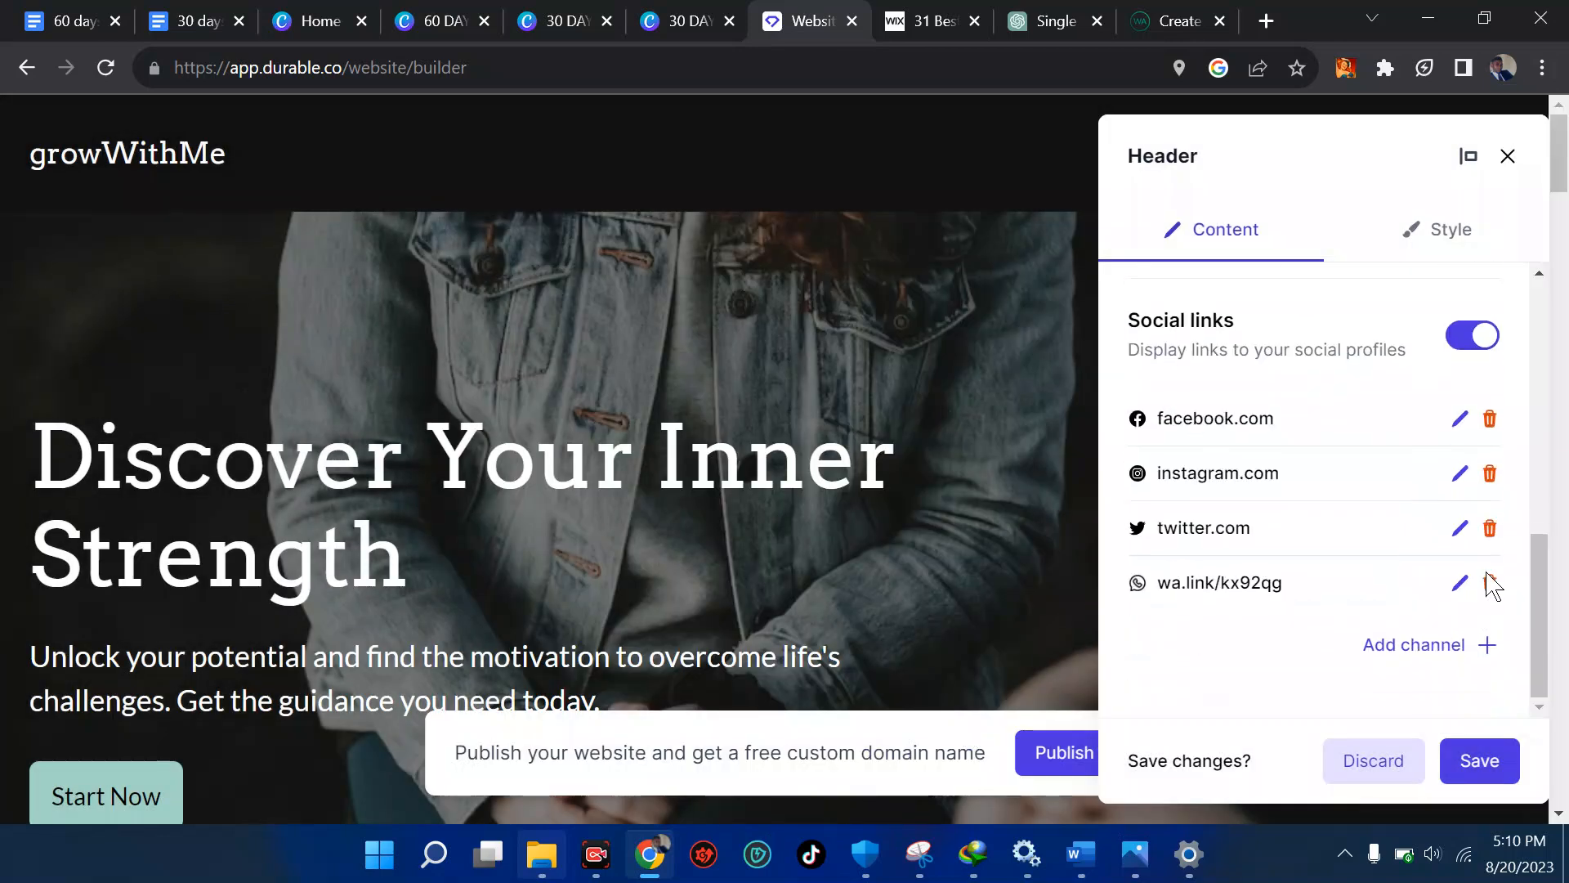
pyautogui.click(1490, 530)
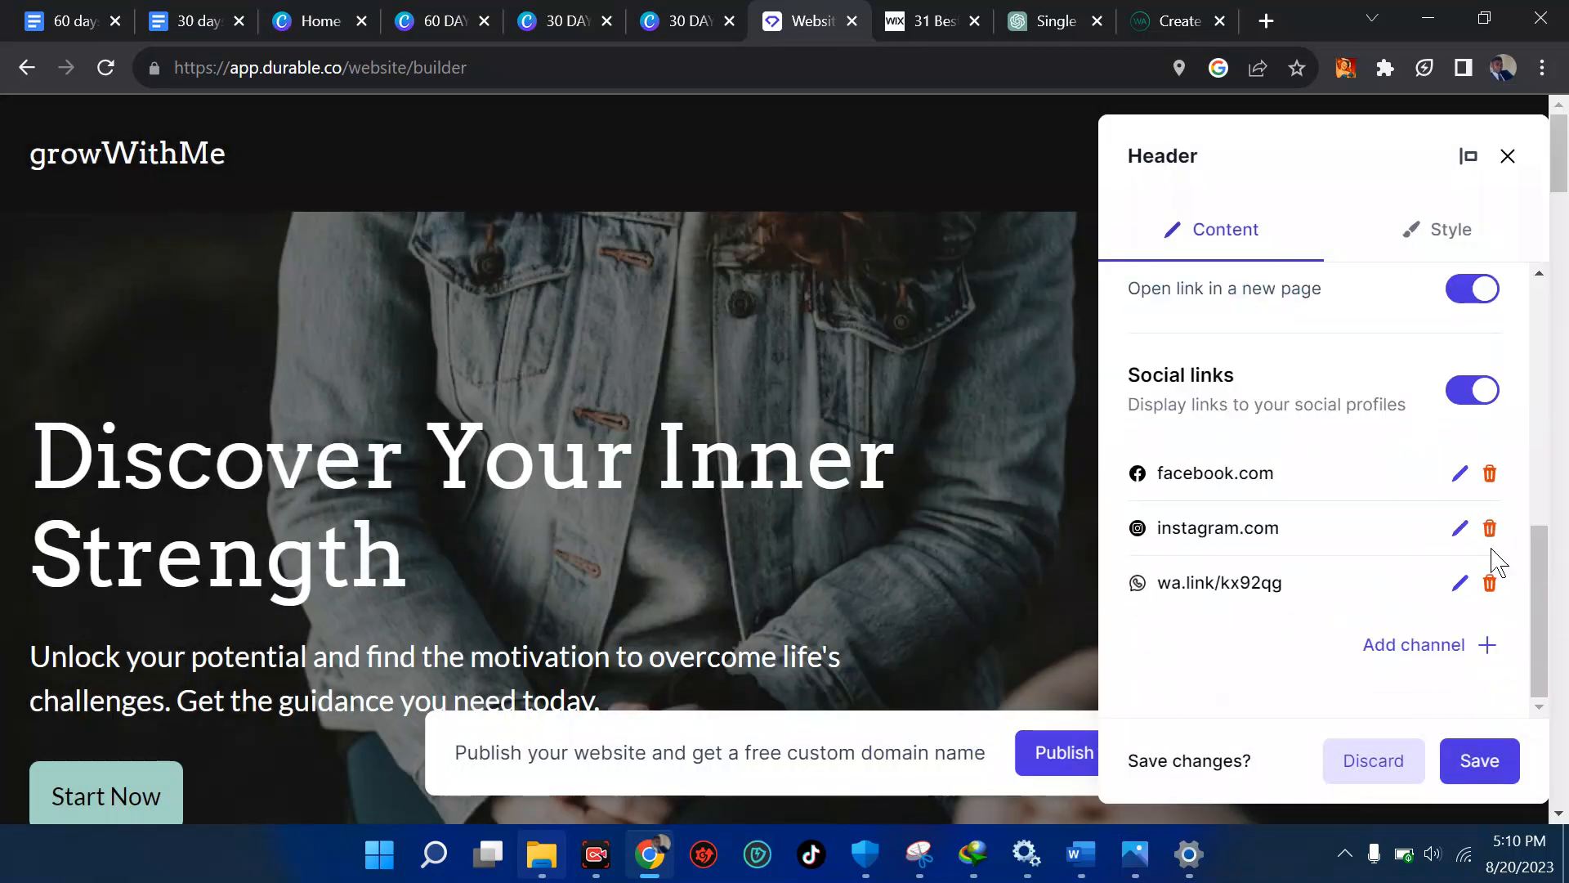
pyautogui.click(1490, 532)
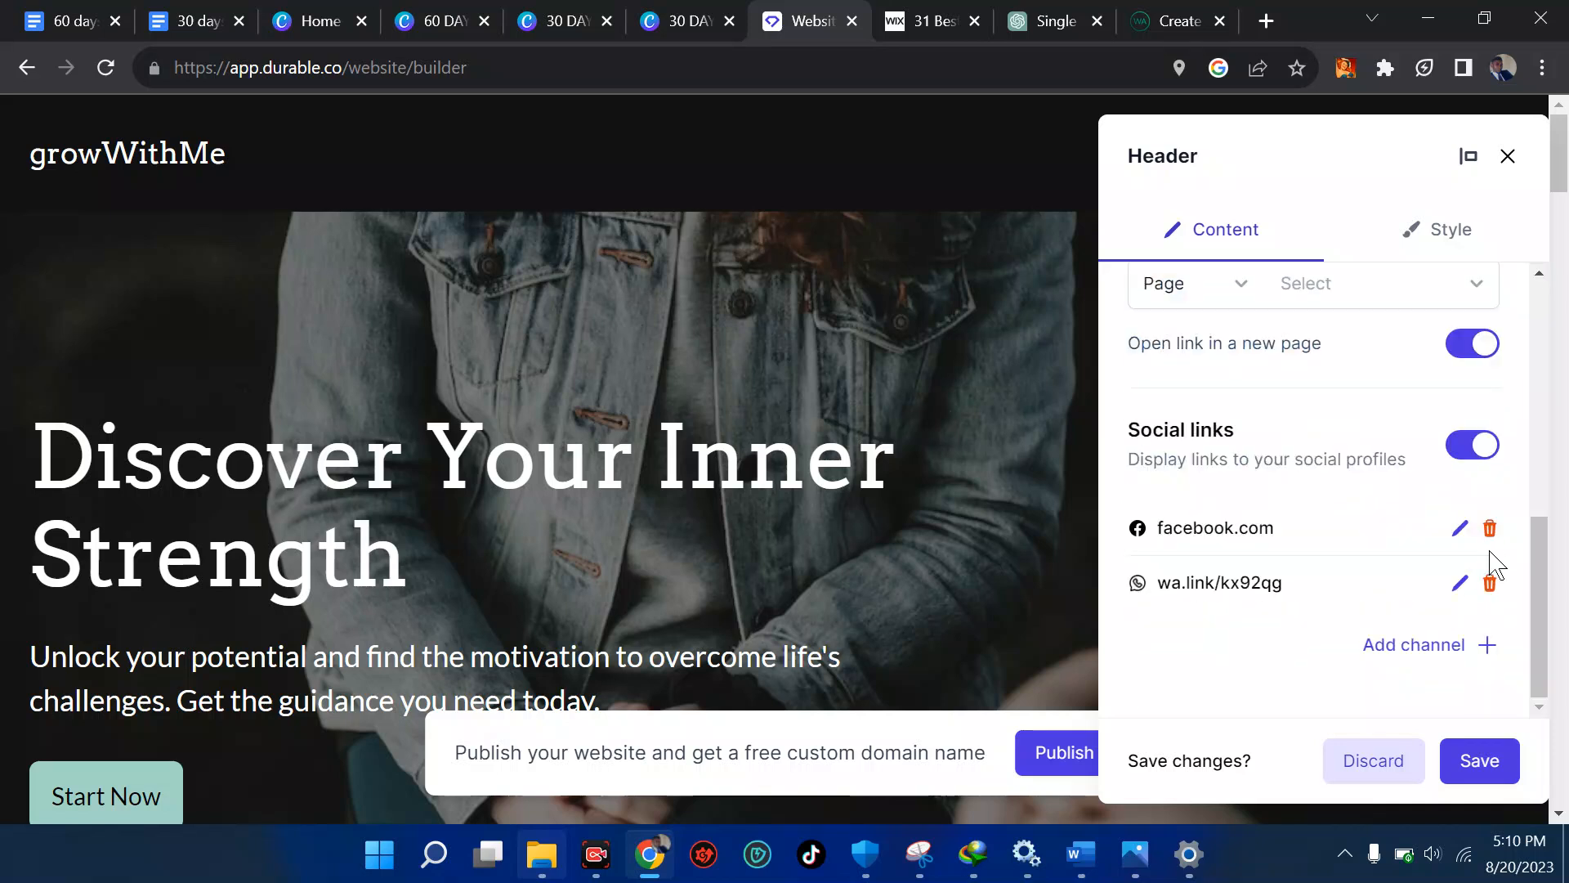
pyautogui.click(1489, 531)
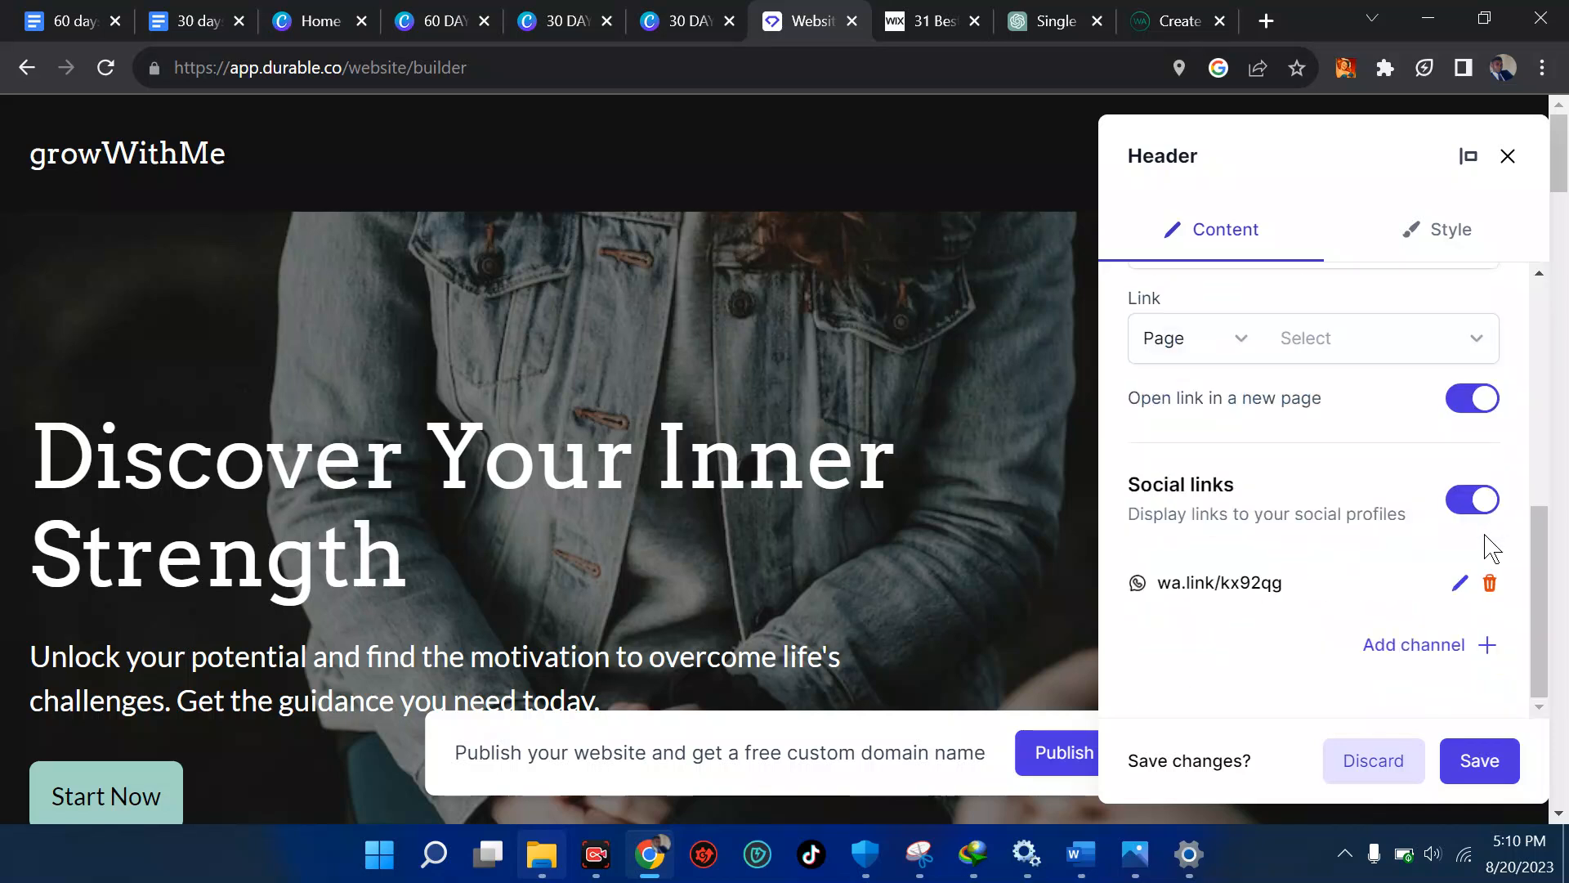
pyautogui.click(1482, 769)
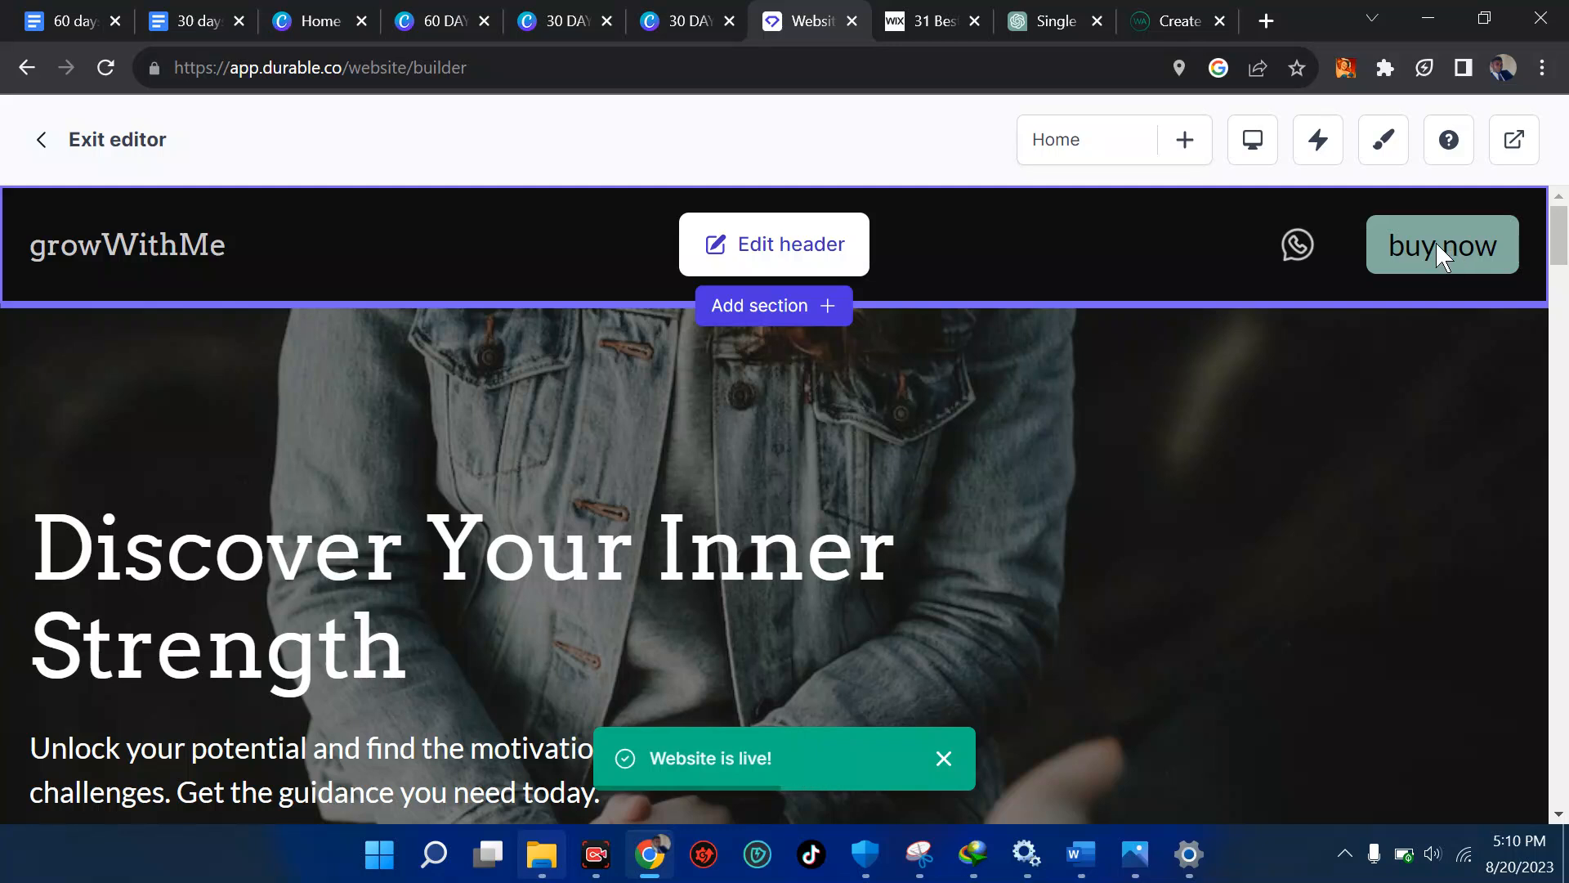
# Open the style settings of the header.
pyautogui.click(818, 242)
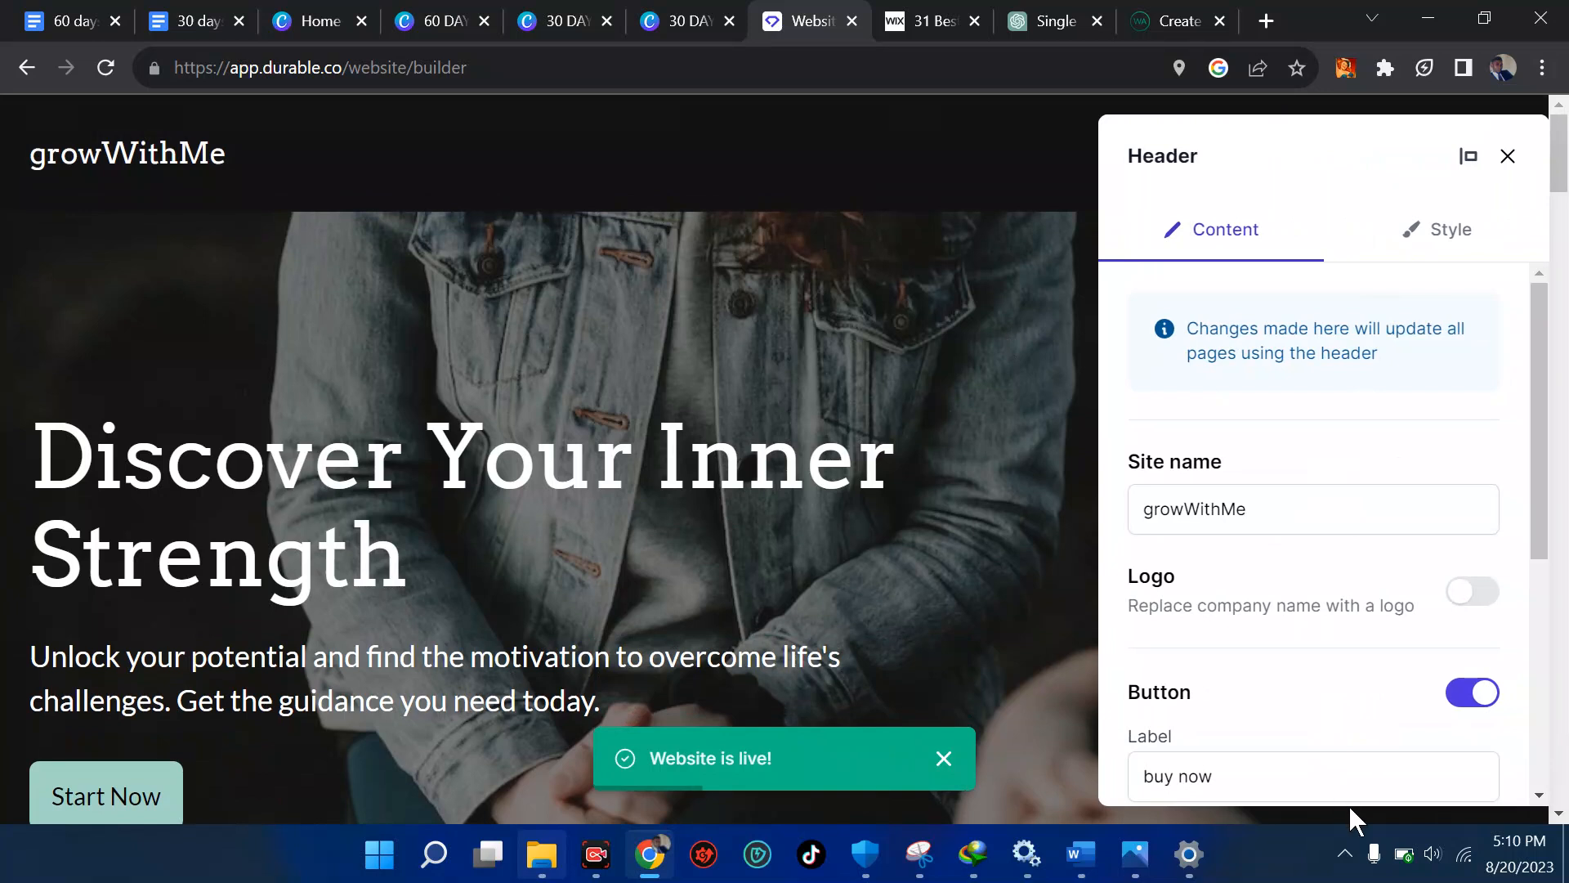
pyautogui.click(1443, 249)
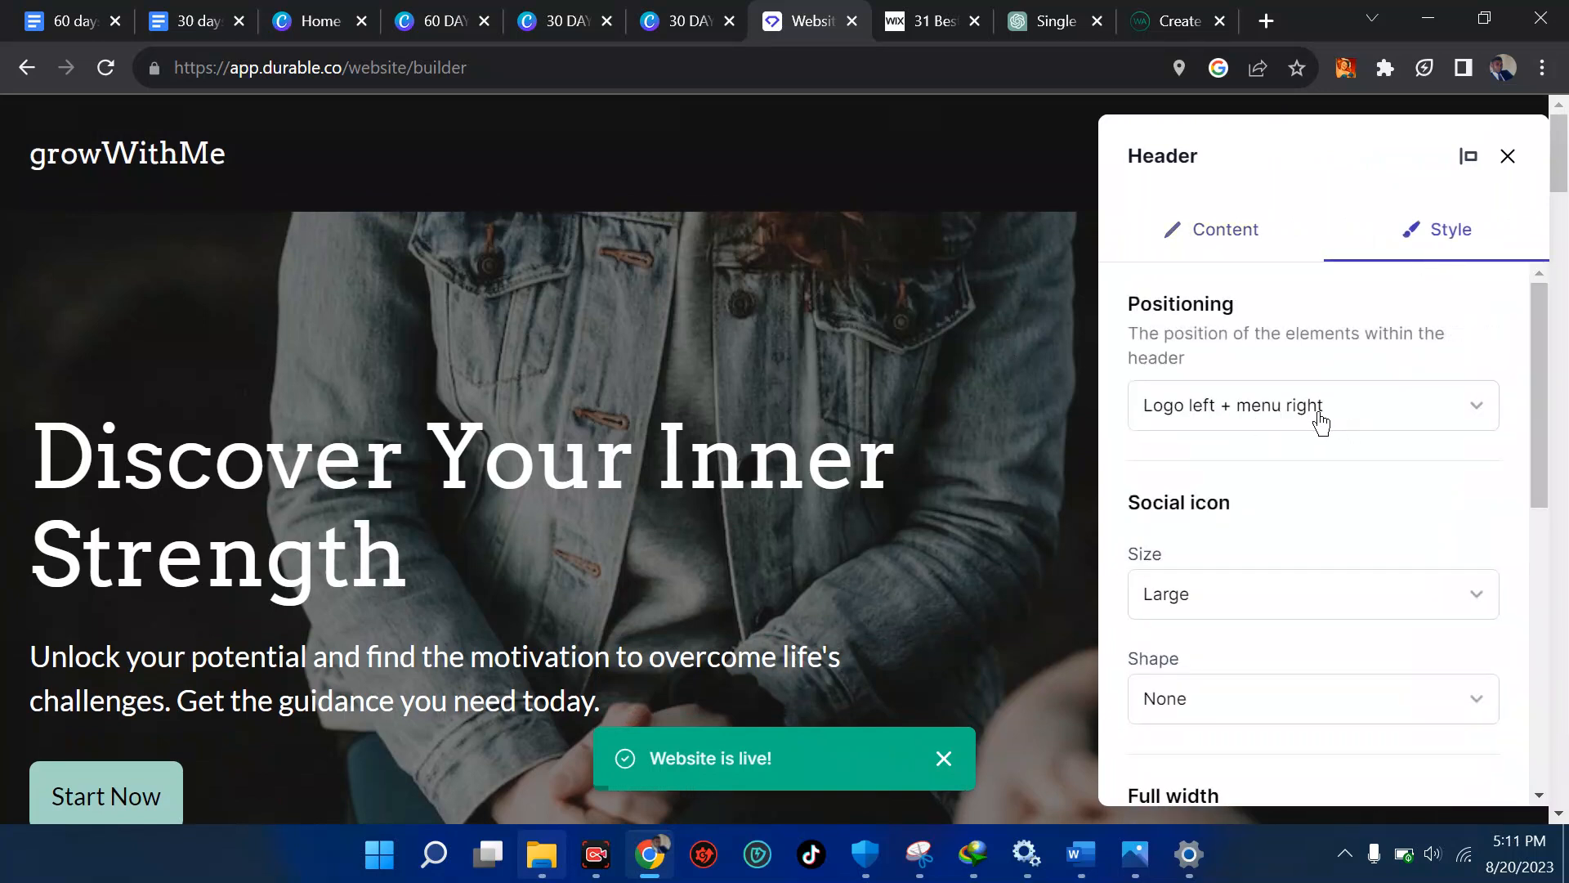
# Try the Logo center + menu left positioning for the header, and restore Logo left + menu right.
pyautogui.click(1269, 421)
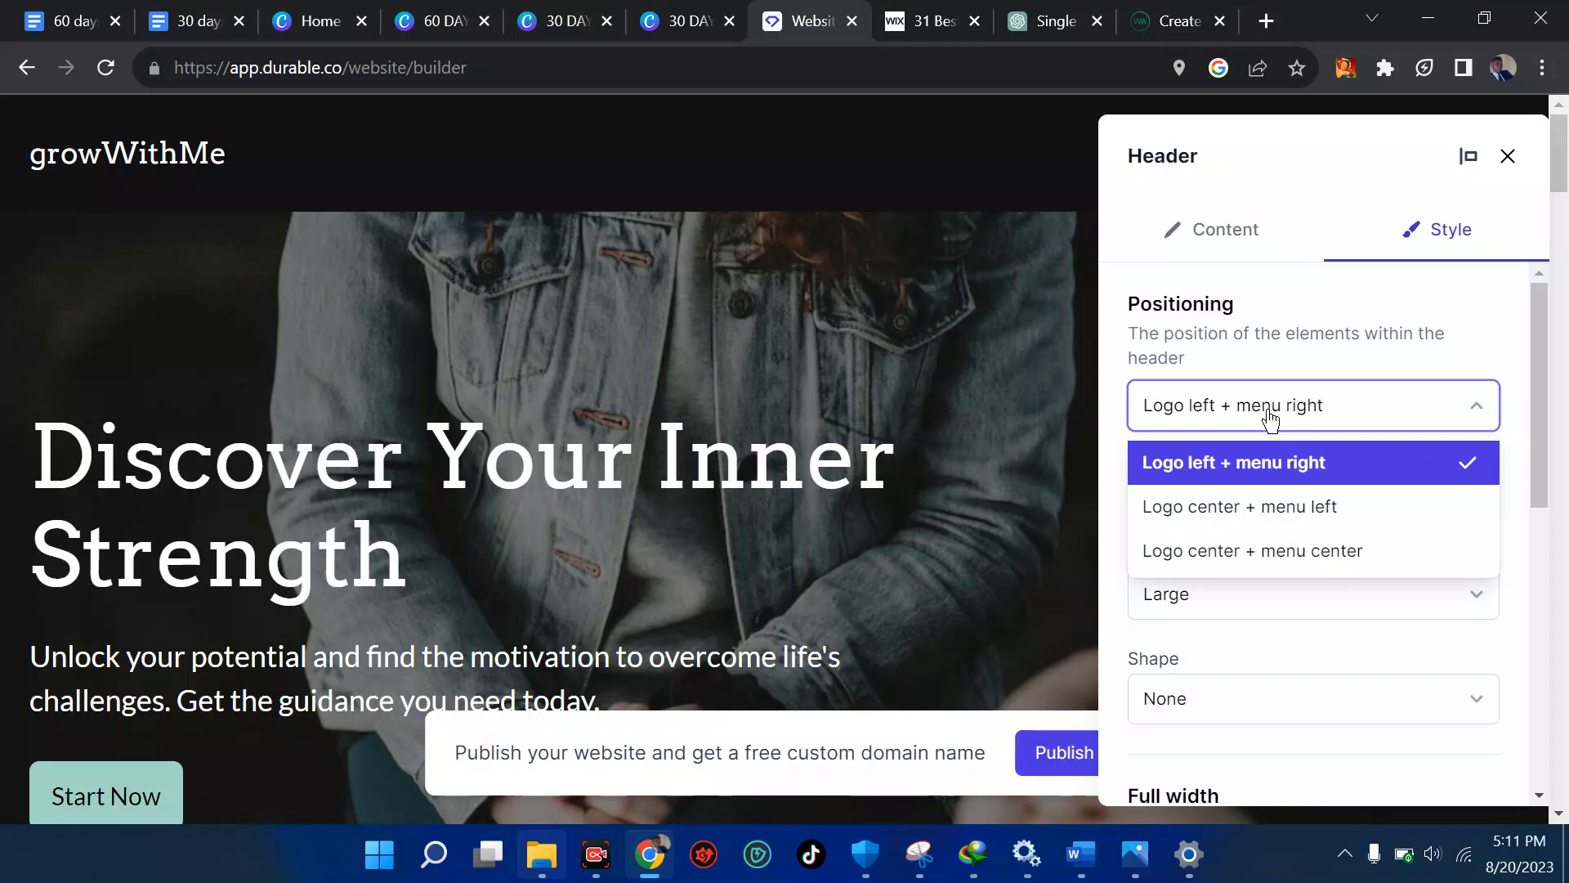
pyautogui.click(1239, 508)
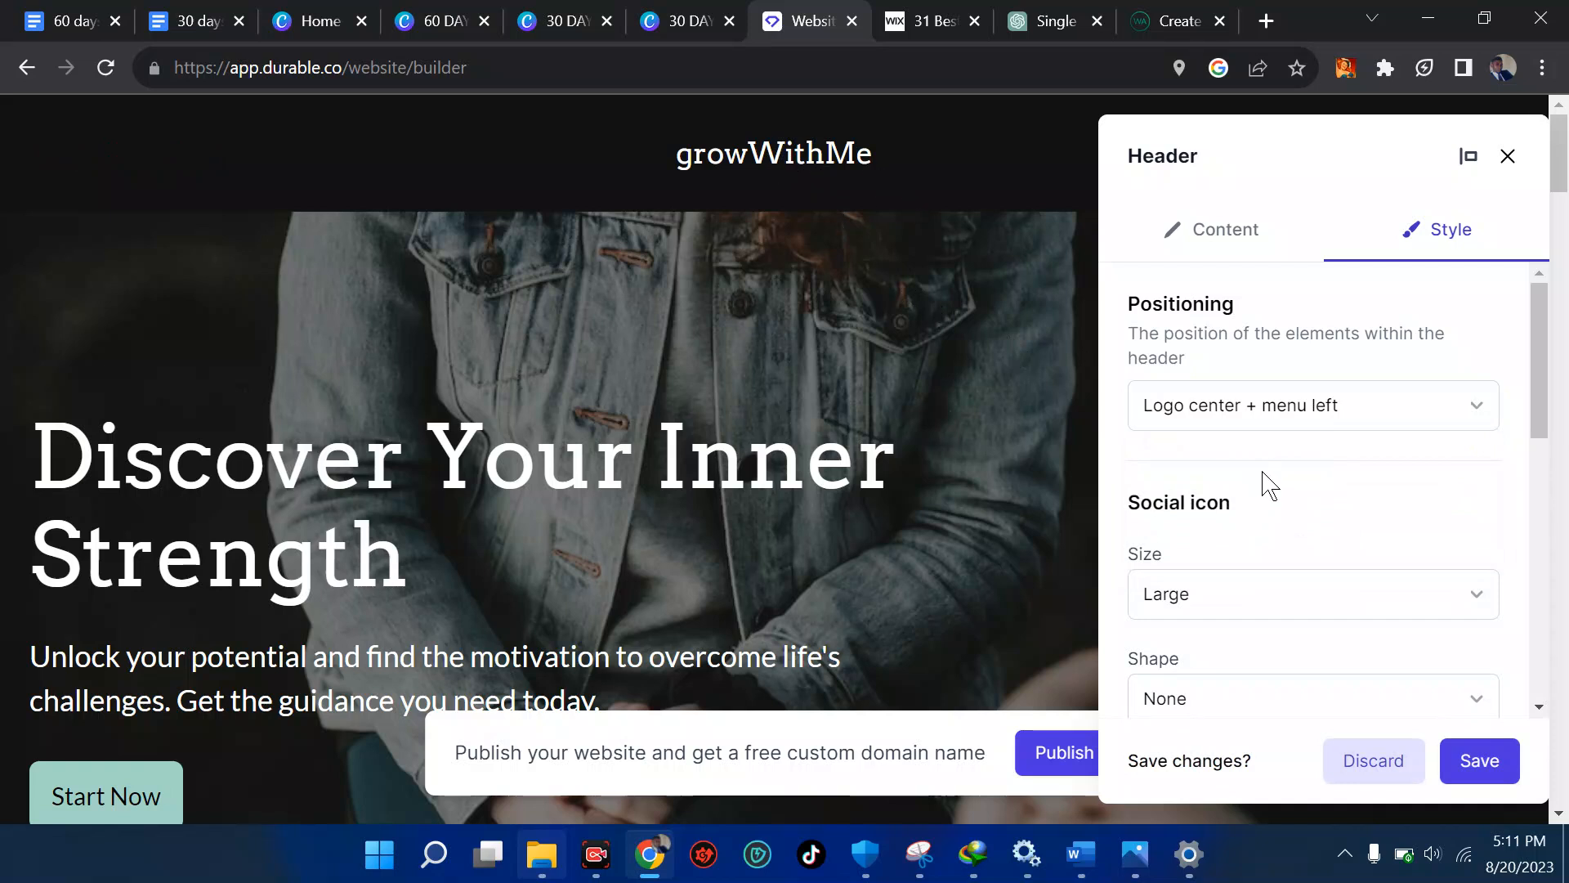
pyautogui.click(1257, 413)
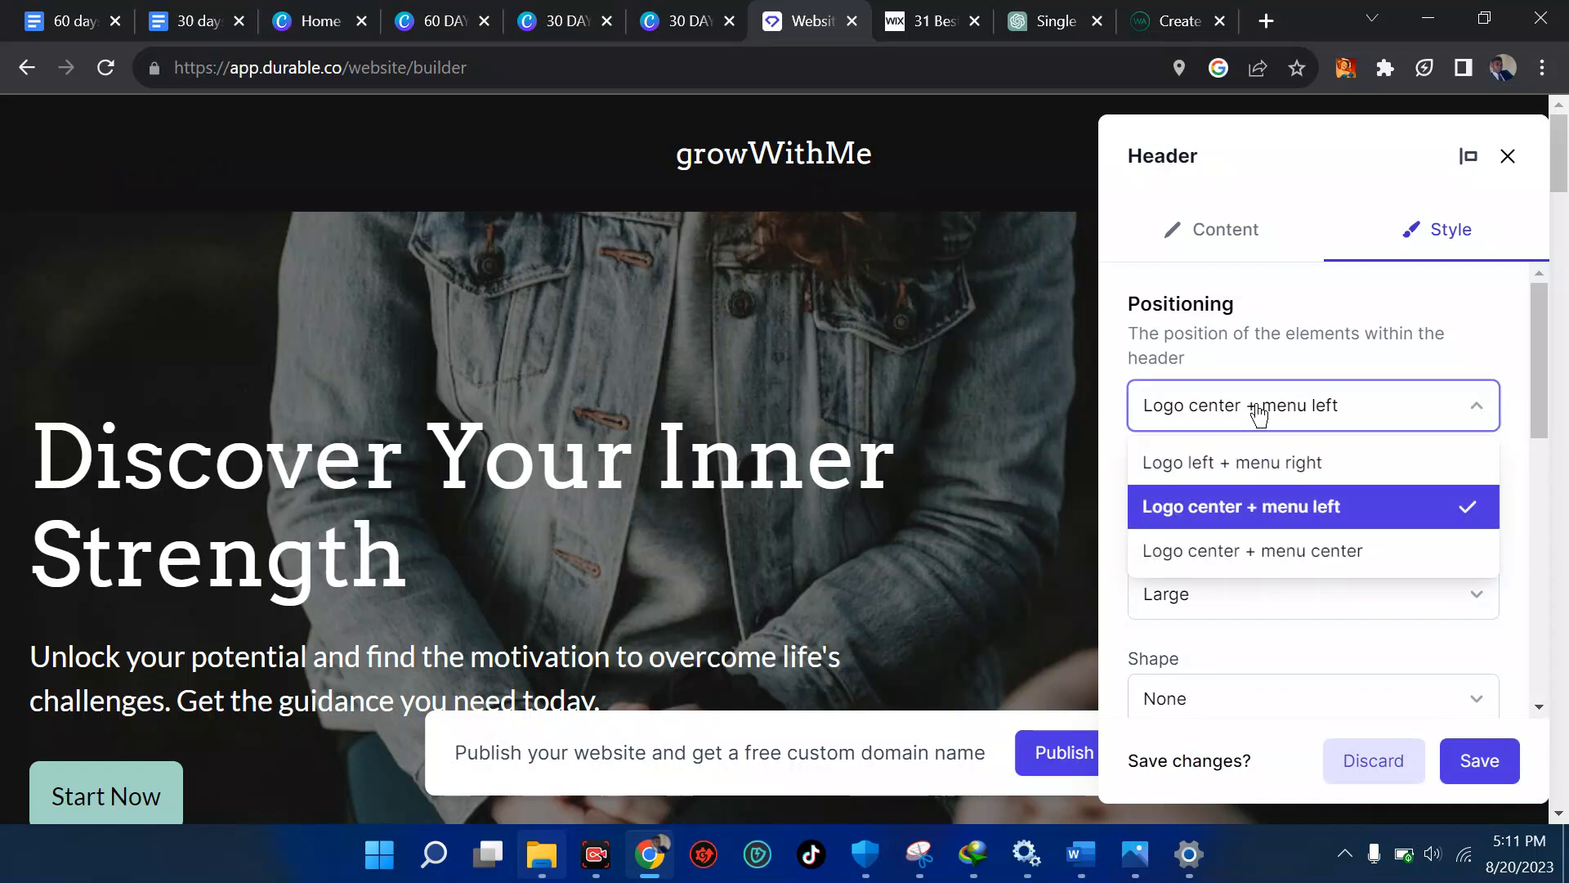
pyautogui.click(1221, 474)
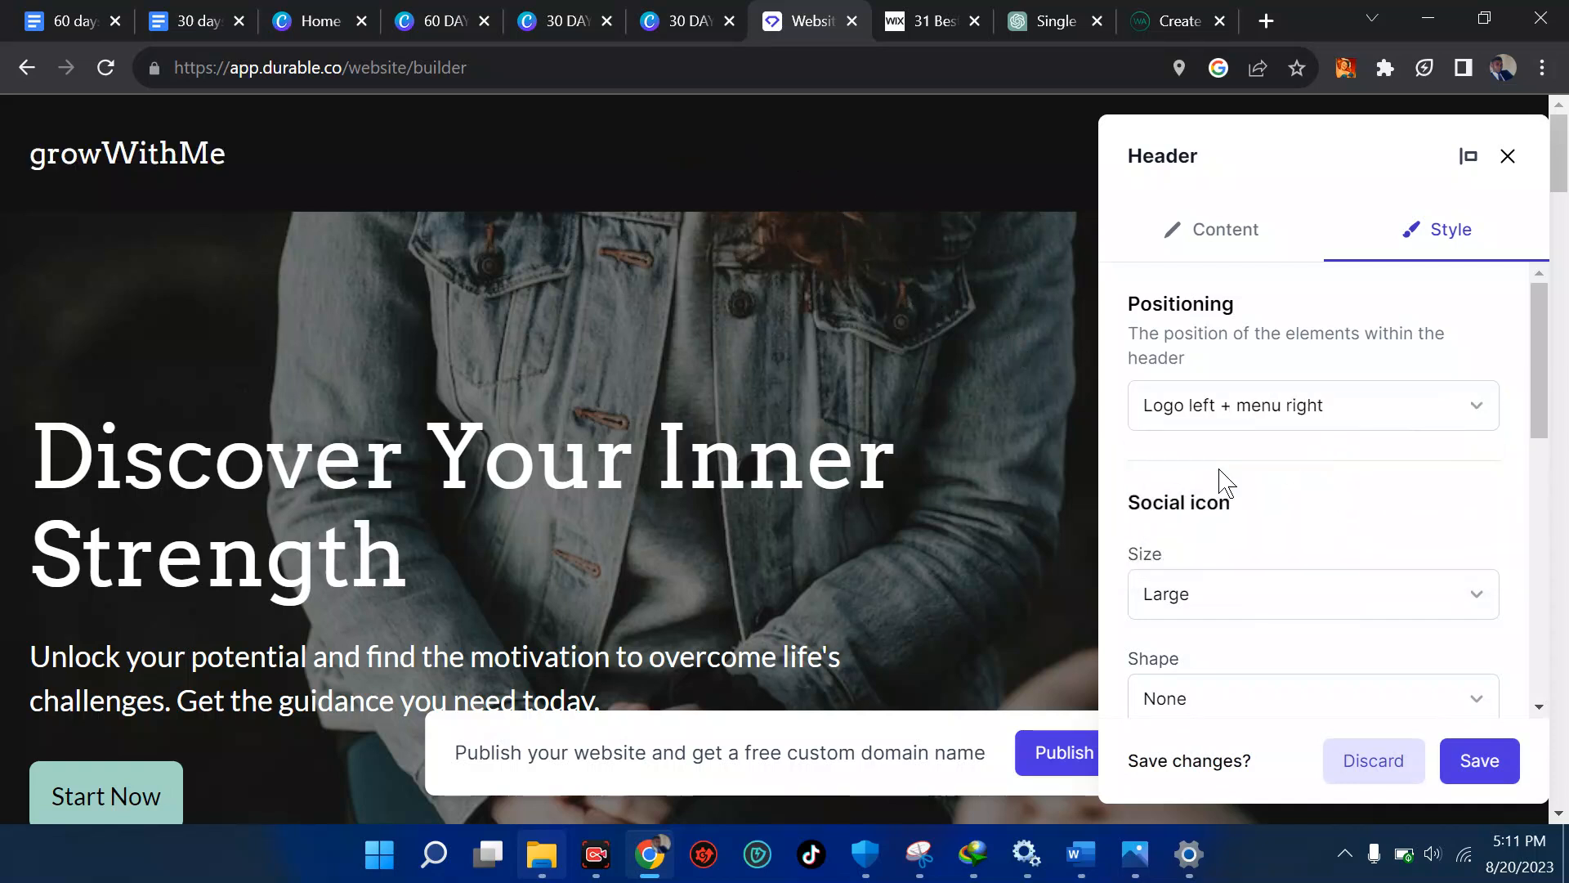
# Set the header's social icon size to Small and look at the available icon shapes.
pyautogui.scroll(-2, 1224, 481)
pyautogui.click(1213, 422)
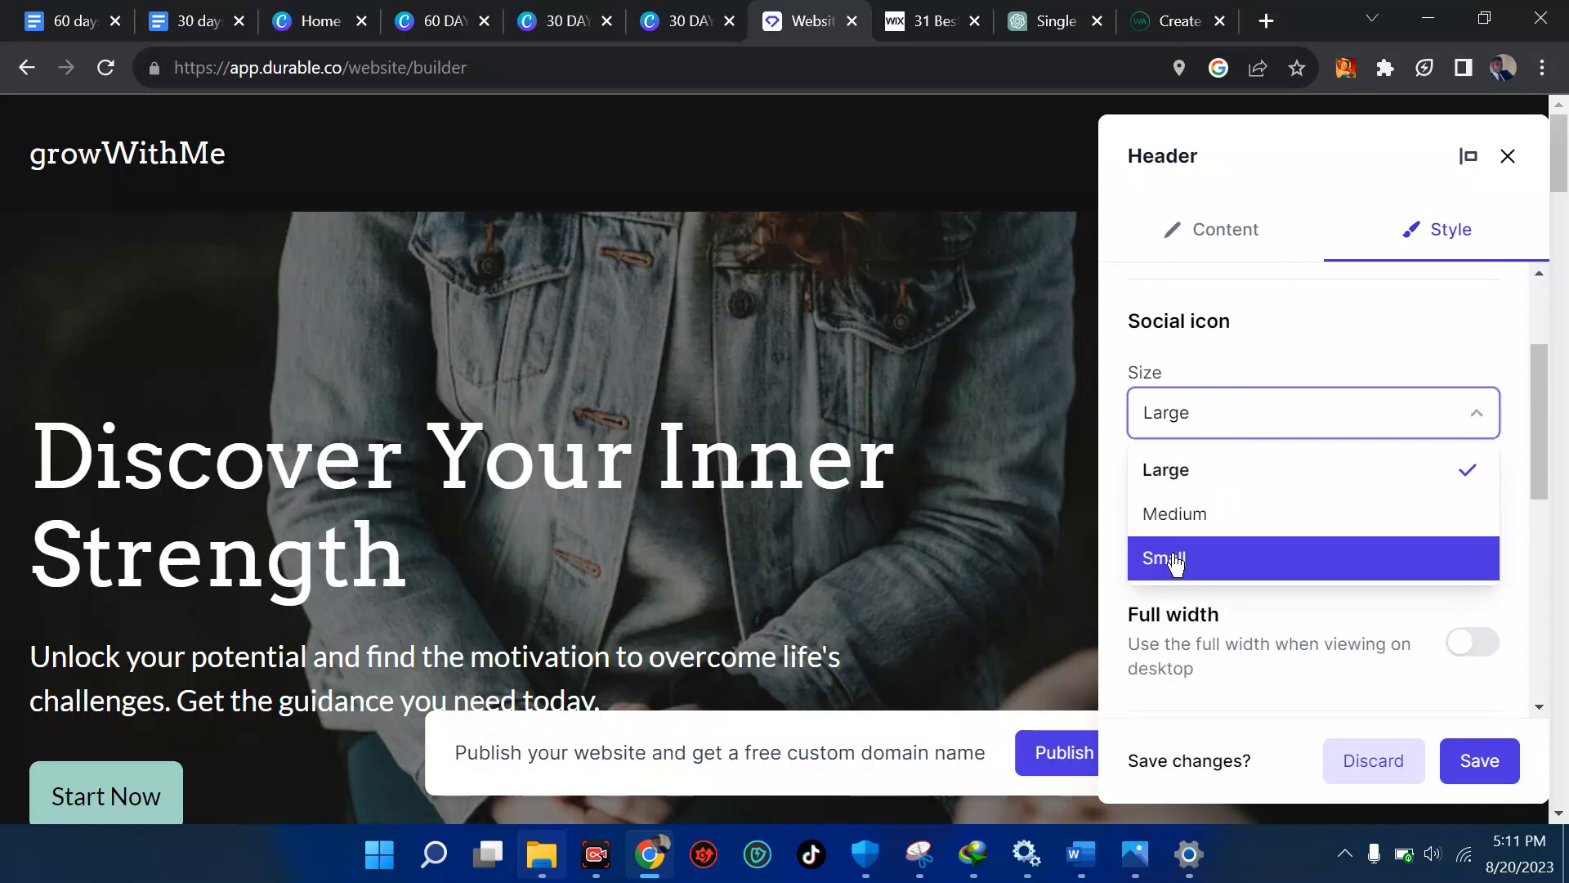
pyautogui.click(1175, 563)
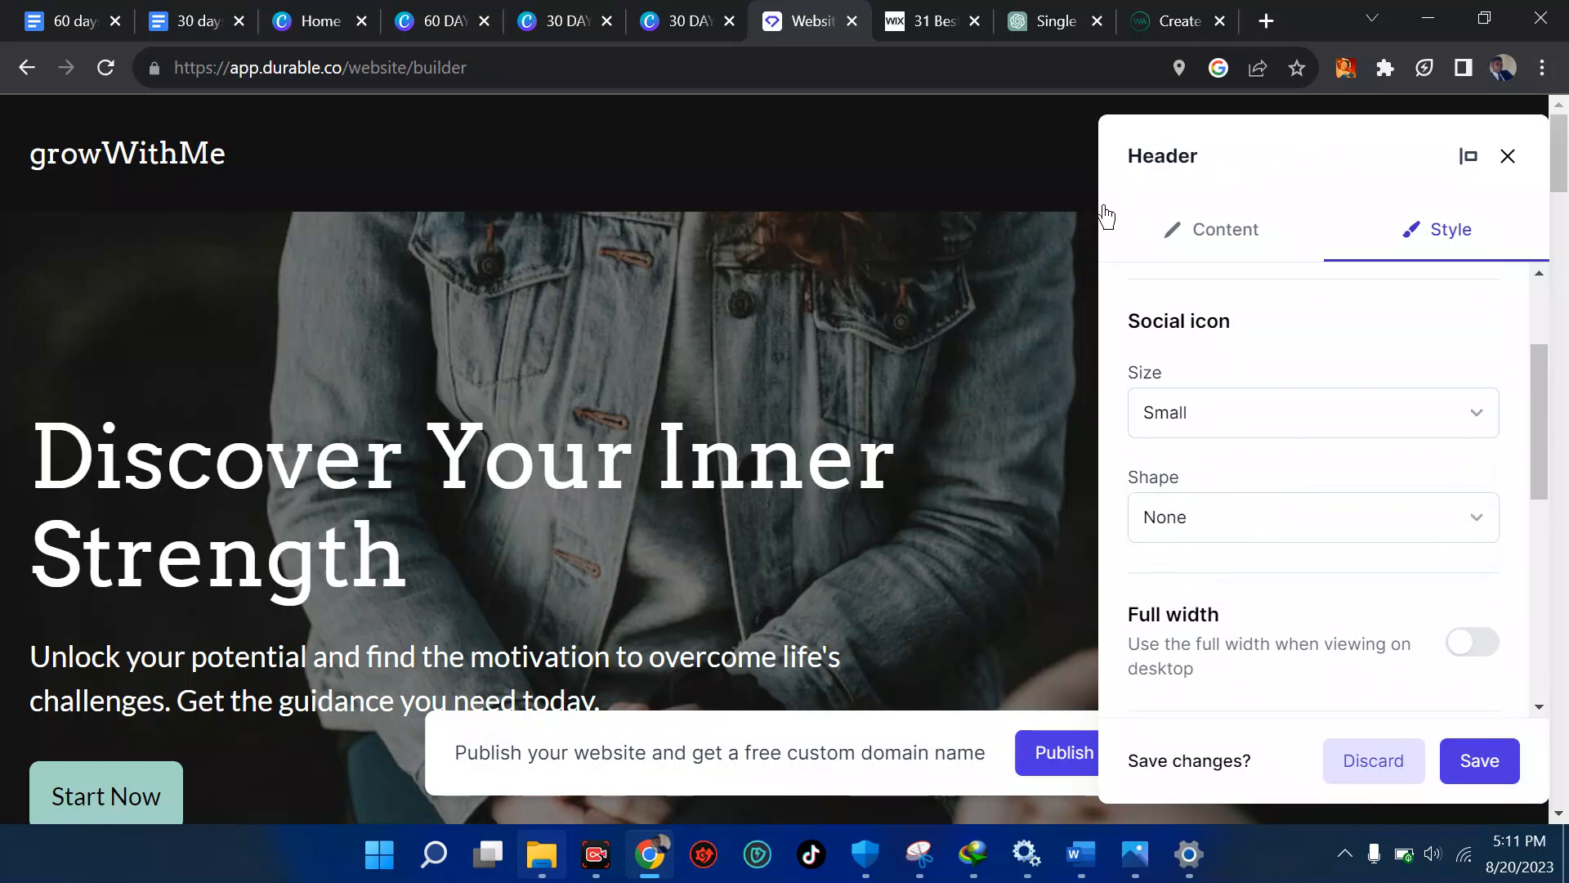
pyautogui.click(1196, 523)
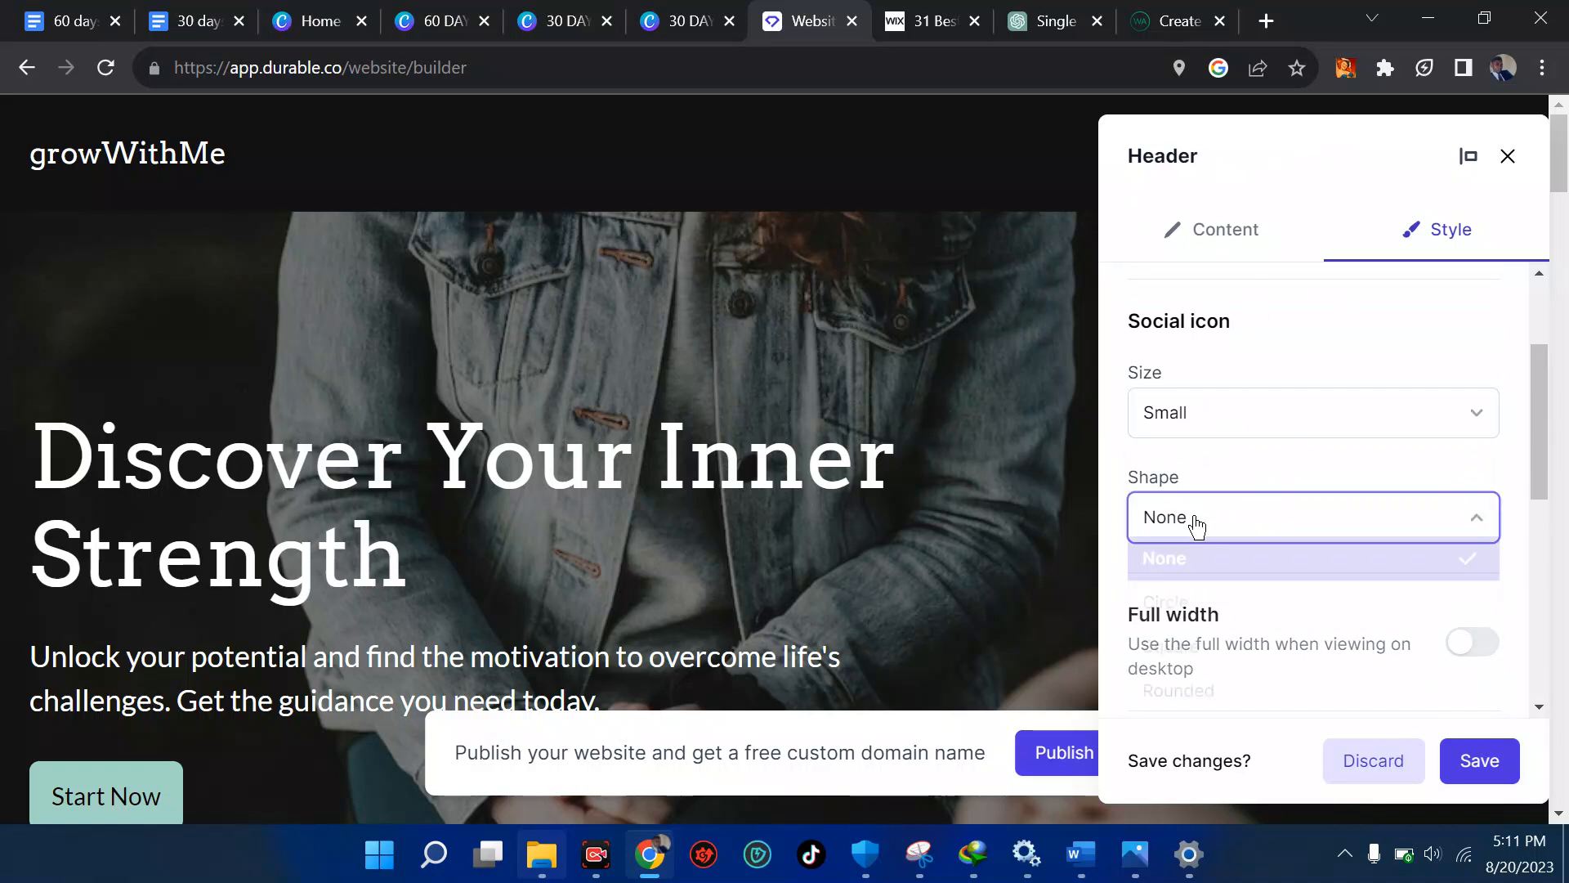
# Change the header's background to pure black with the colour picker and save the header changes.
pyautogui.scroll(-4, 1179, 622)
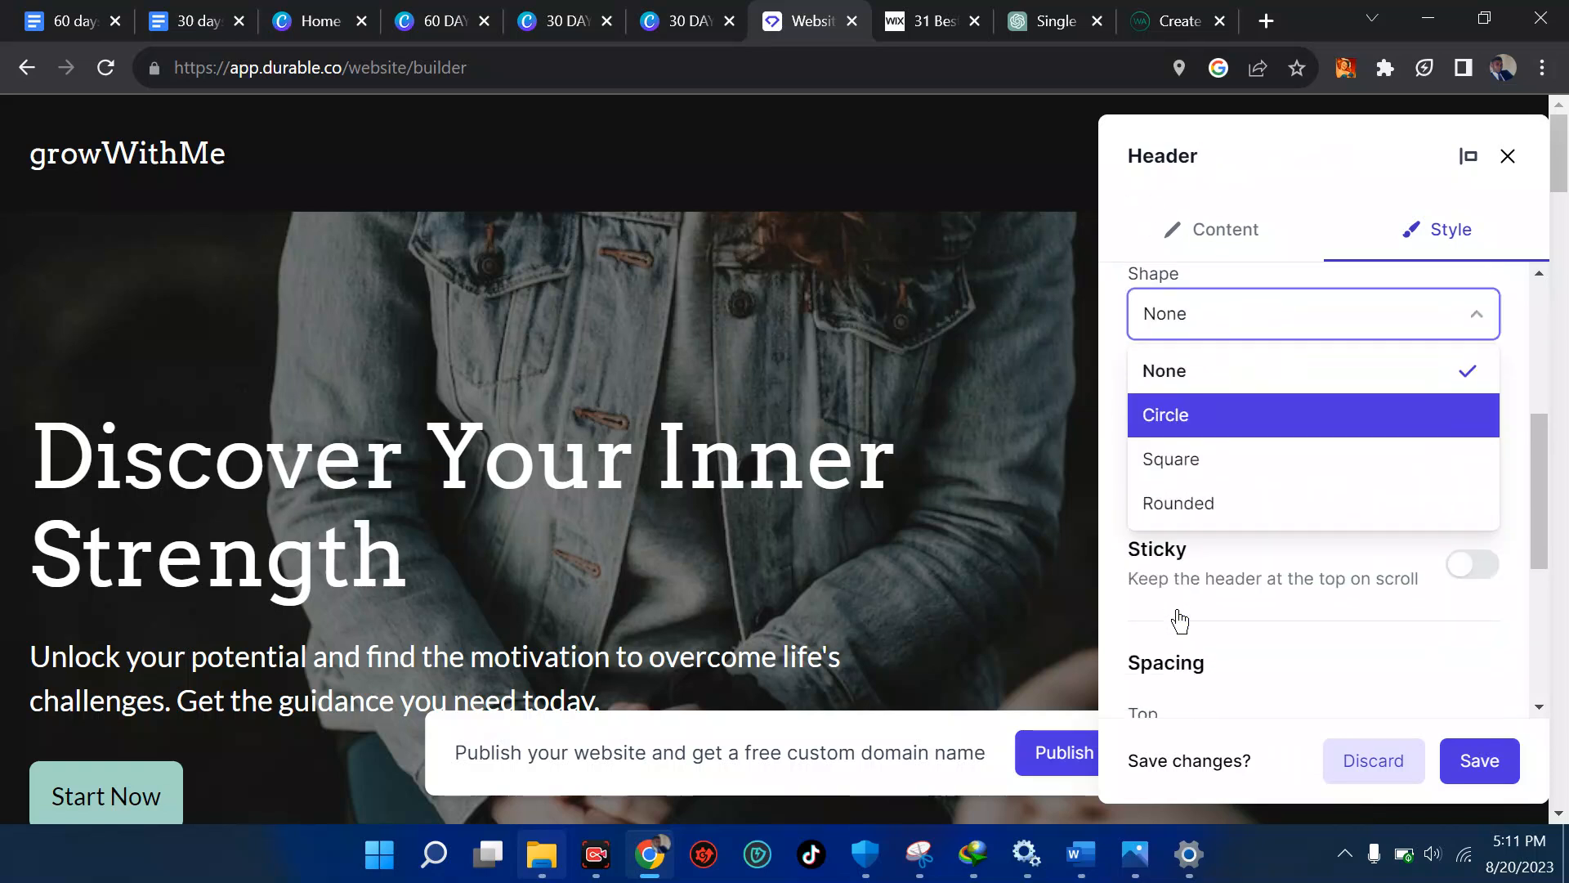
pyautogui.scroll(-2, 1264, 562)
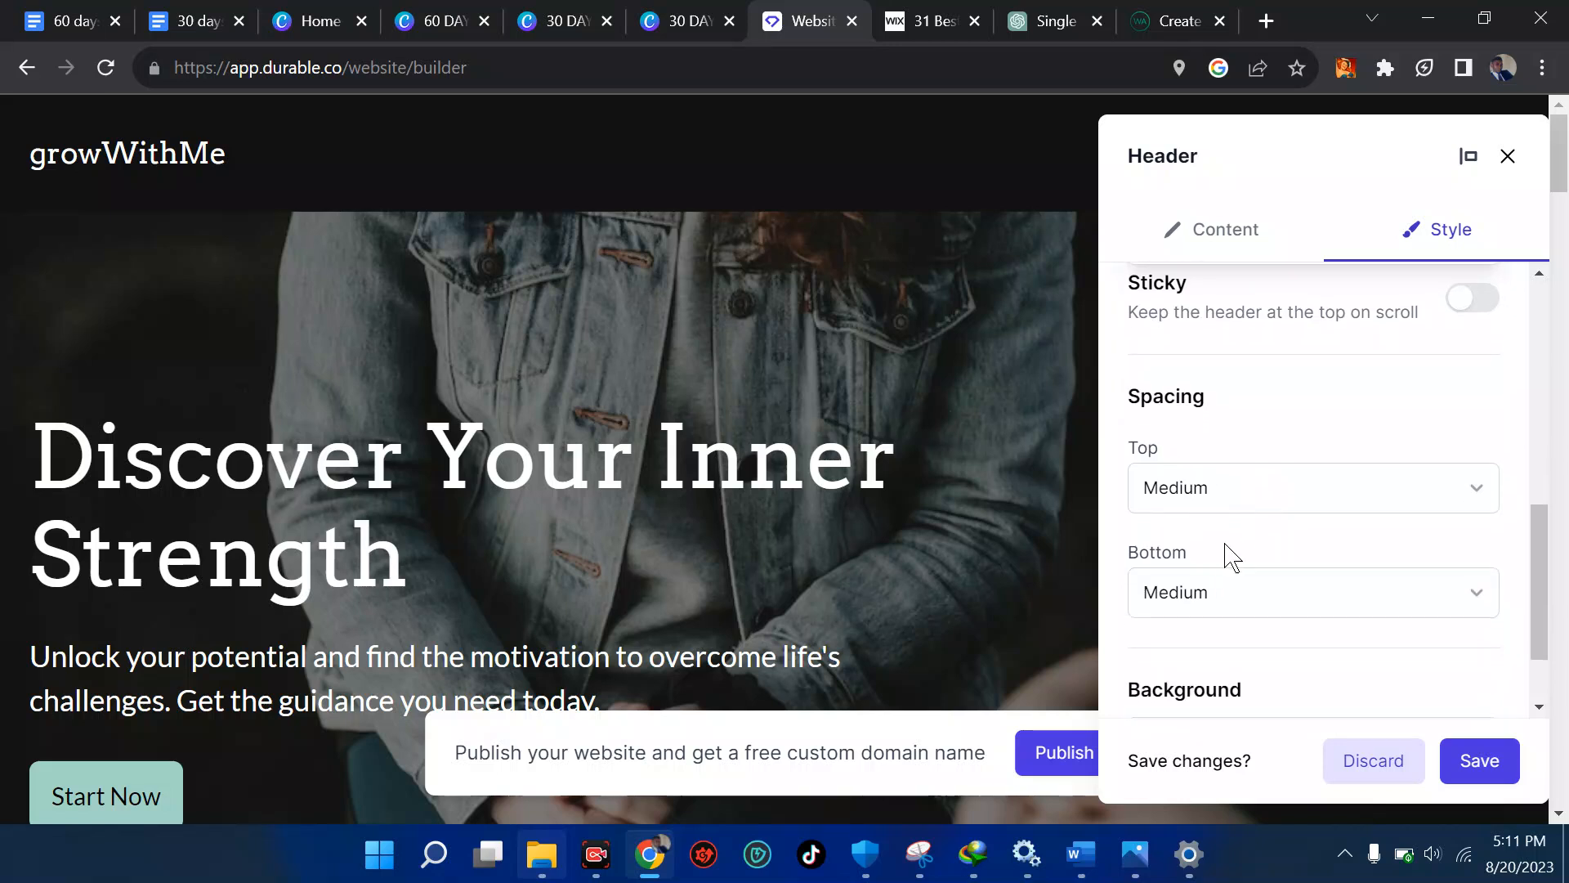
pyautogui.scroll(-1, 1215, 550)
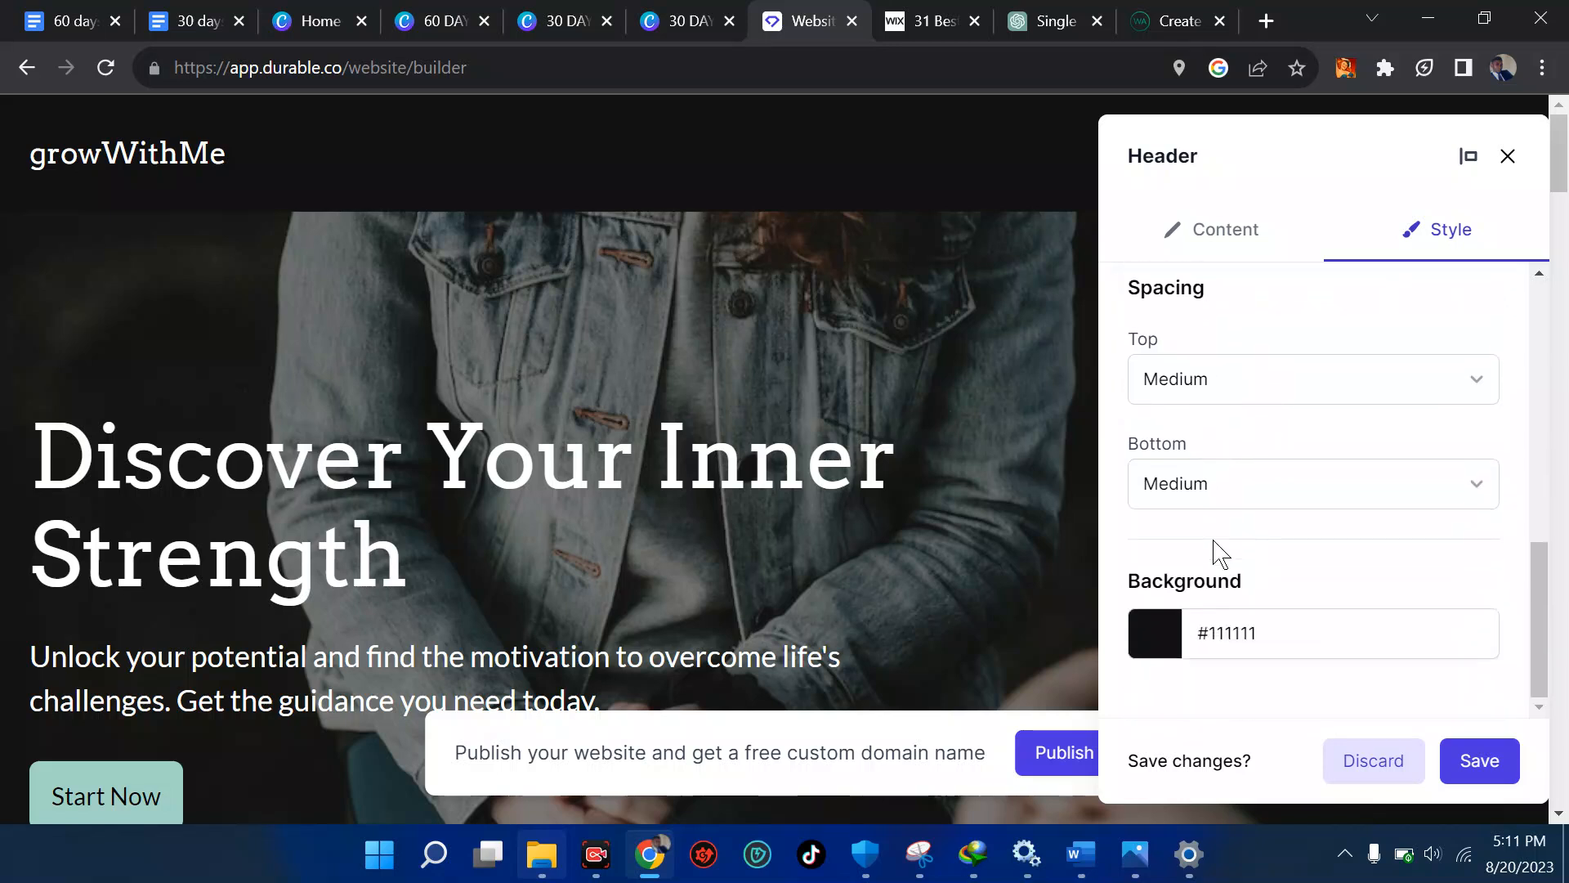
pyautogui.click(1145, 642)
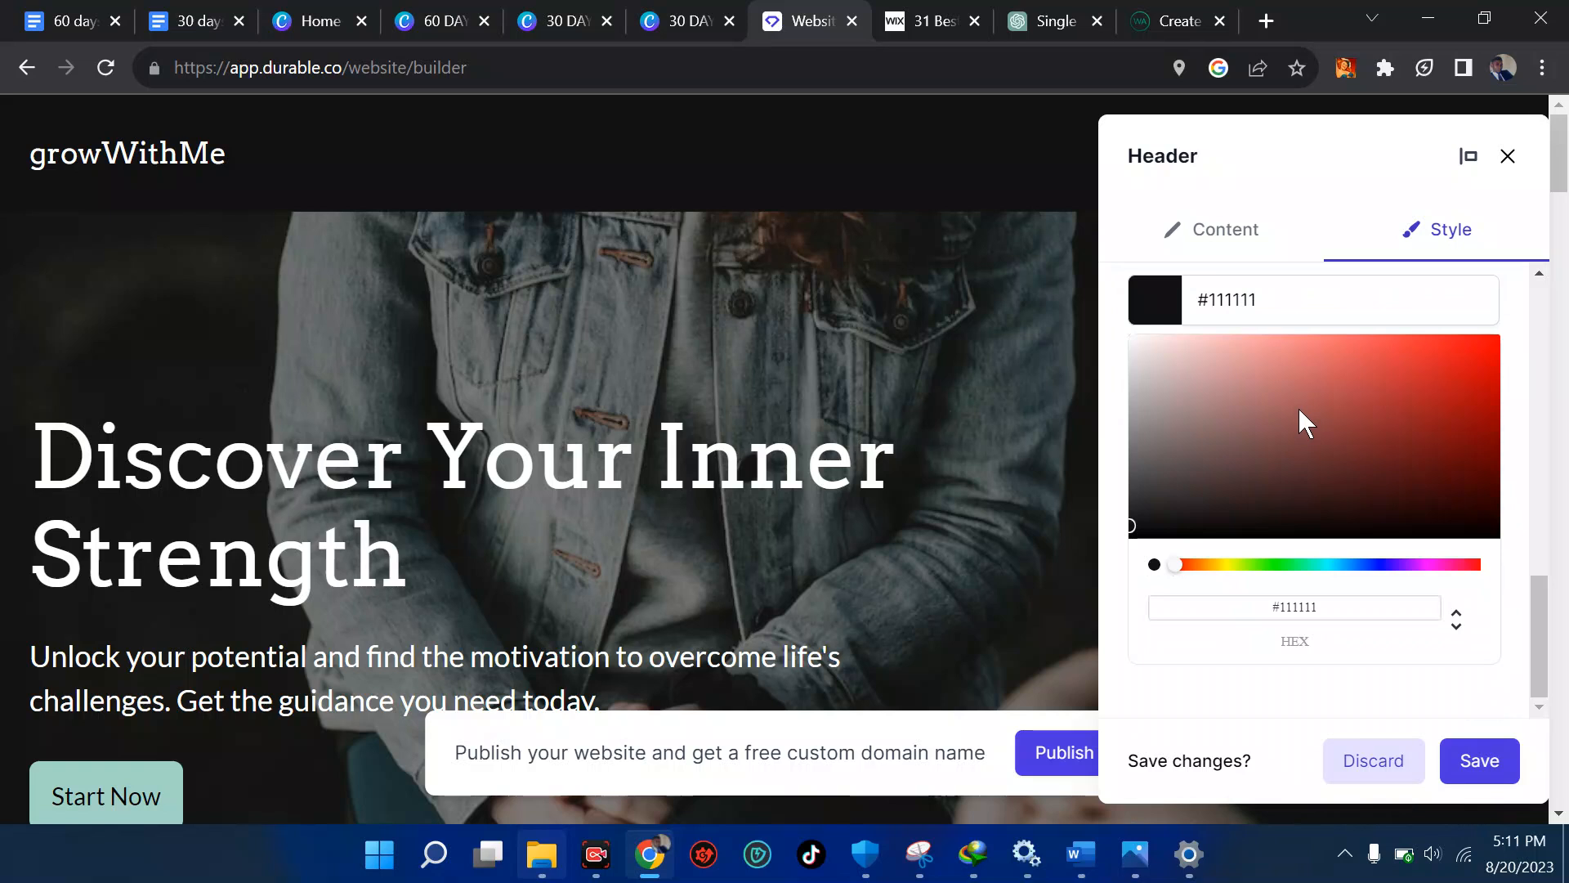
pyautogui.moveTo(1373, 383); pyautogui.dragTo(1480, 541)
pyautogui.click(1463, 756)
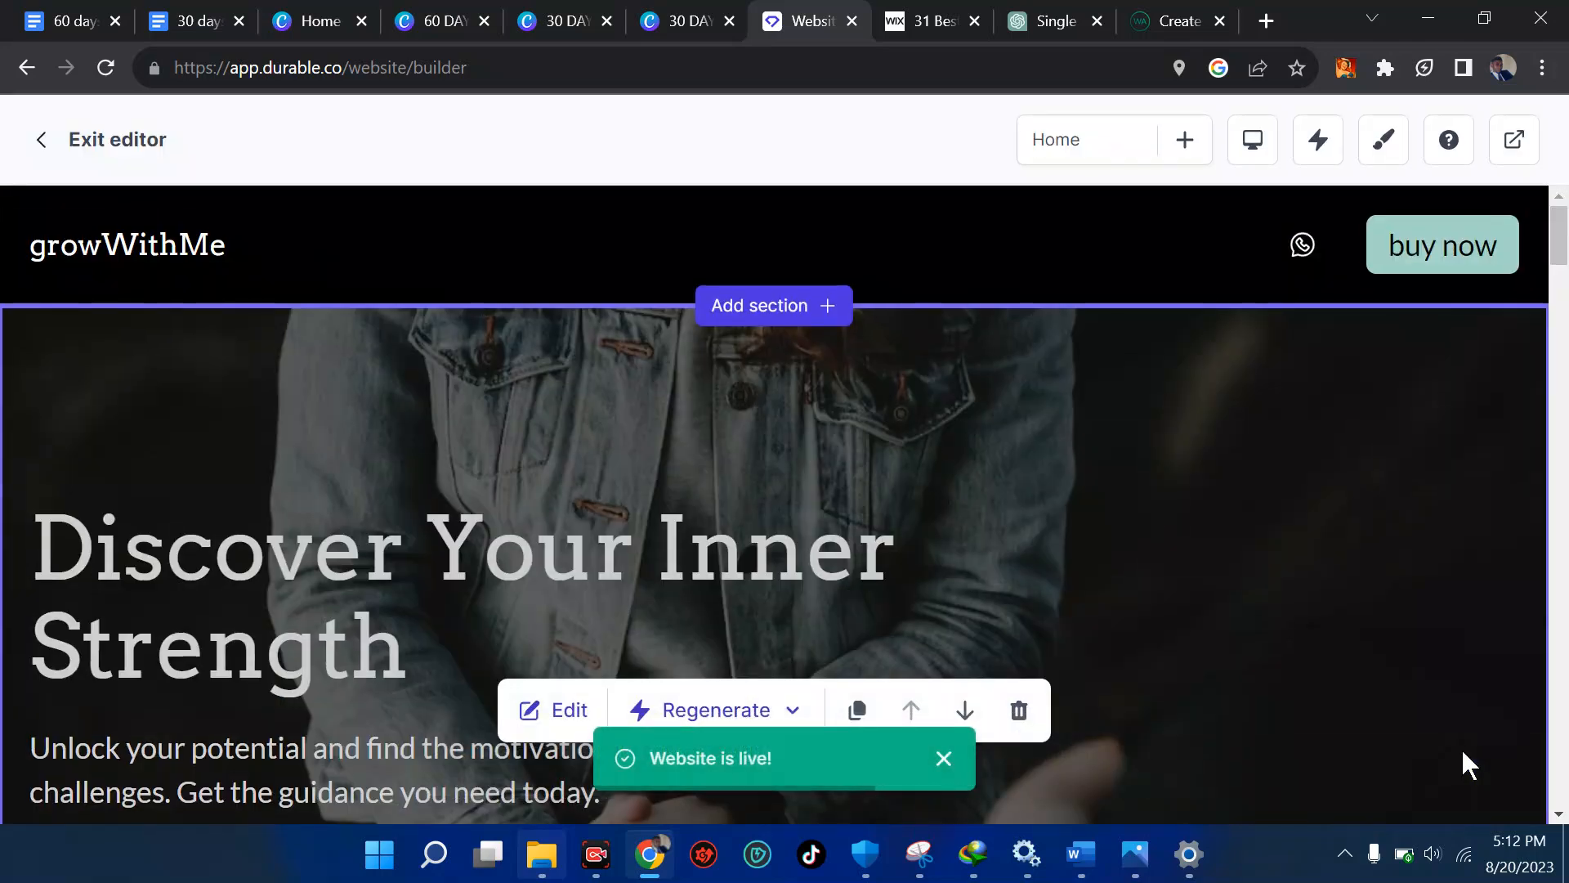
# Regenerate only the style of the "Discover Your Inner Strength" banner section and save the website.
pyautogui.scroll(-3, 1463, 750)
pyautogui.scroll(3, 1463, 750)
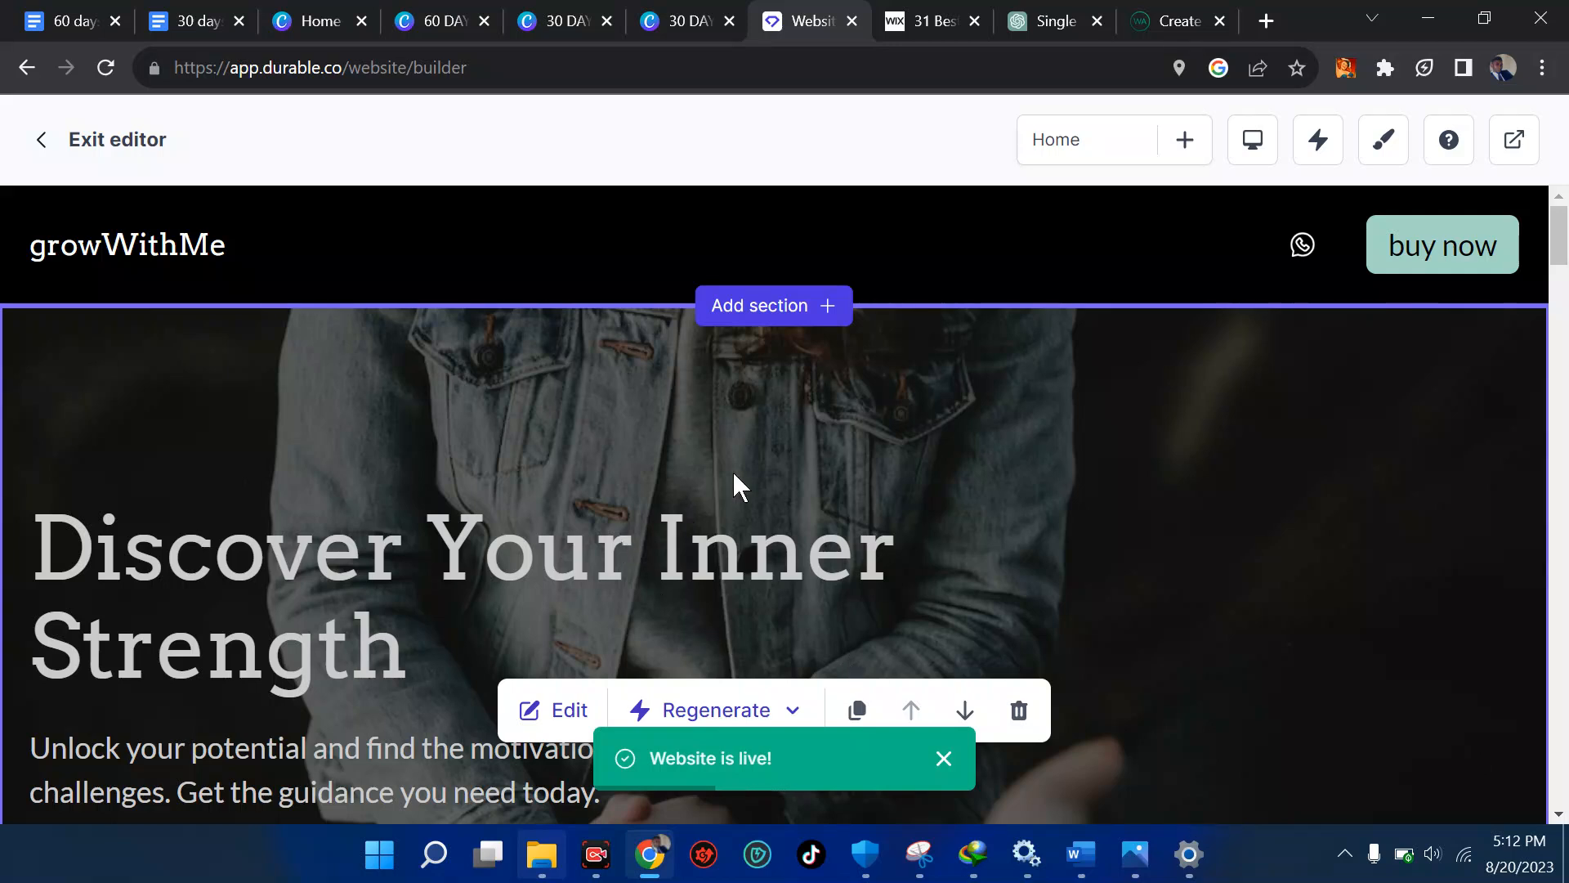
pyautogui.click(570, 713)
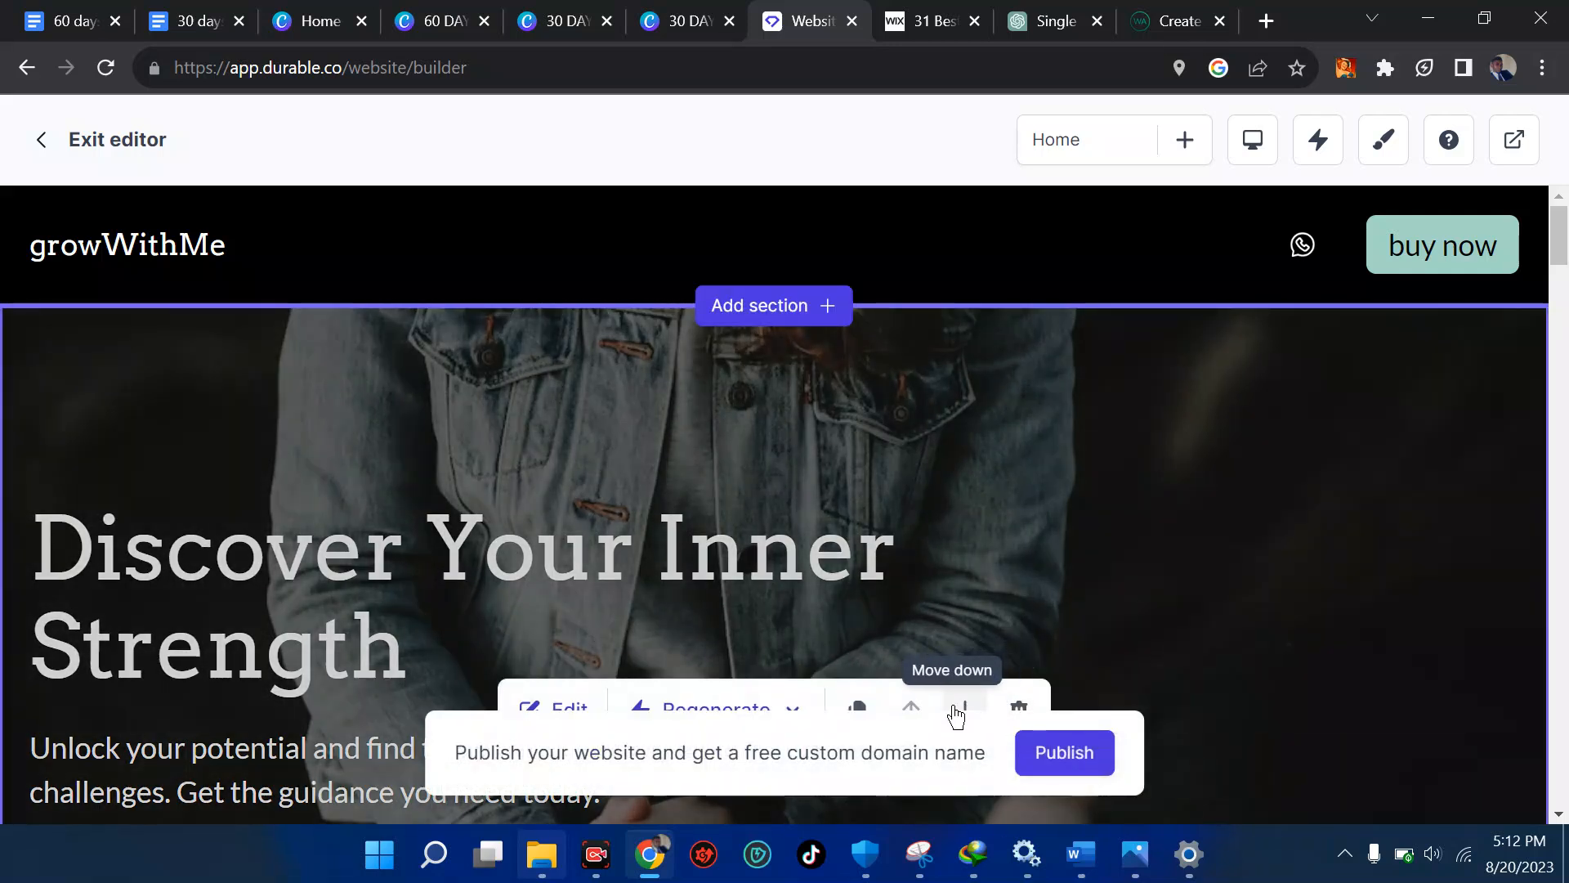
pyautogui.scroll(-5, 1120, 438)
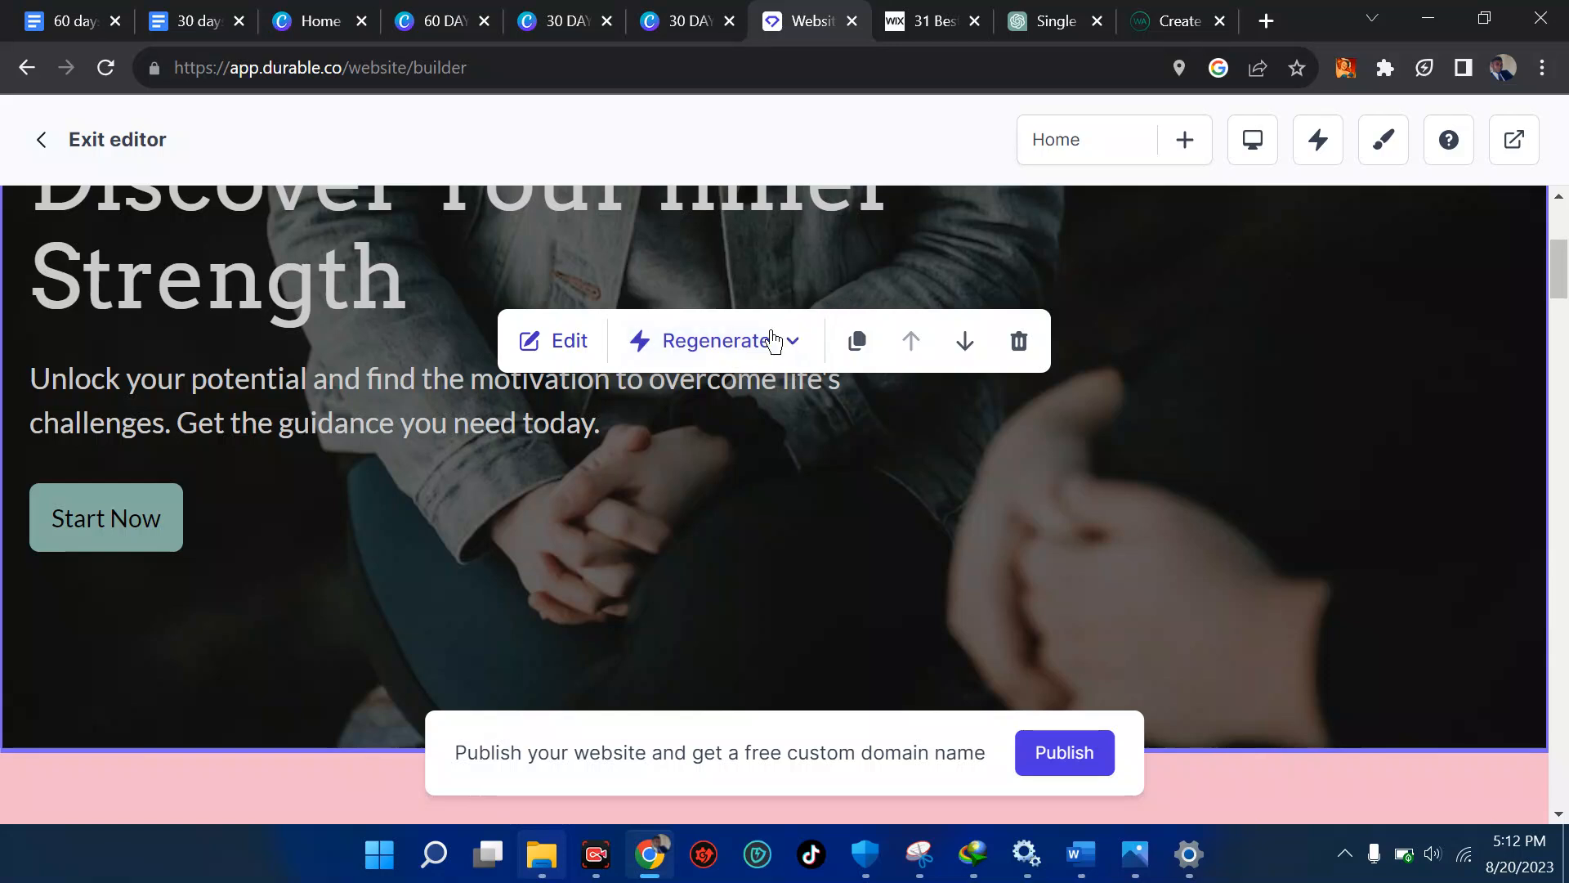
pyautogui.click(742, 352)
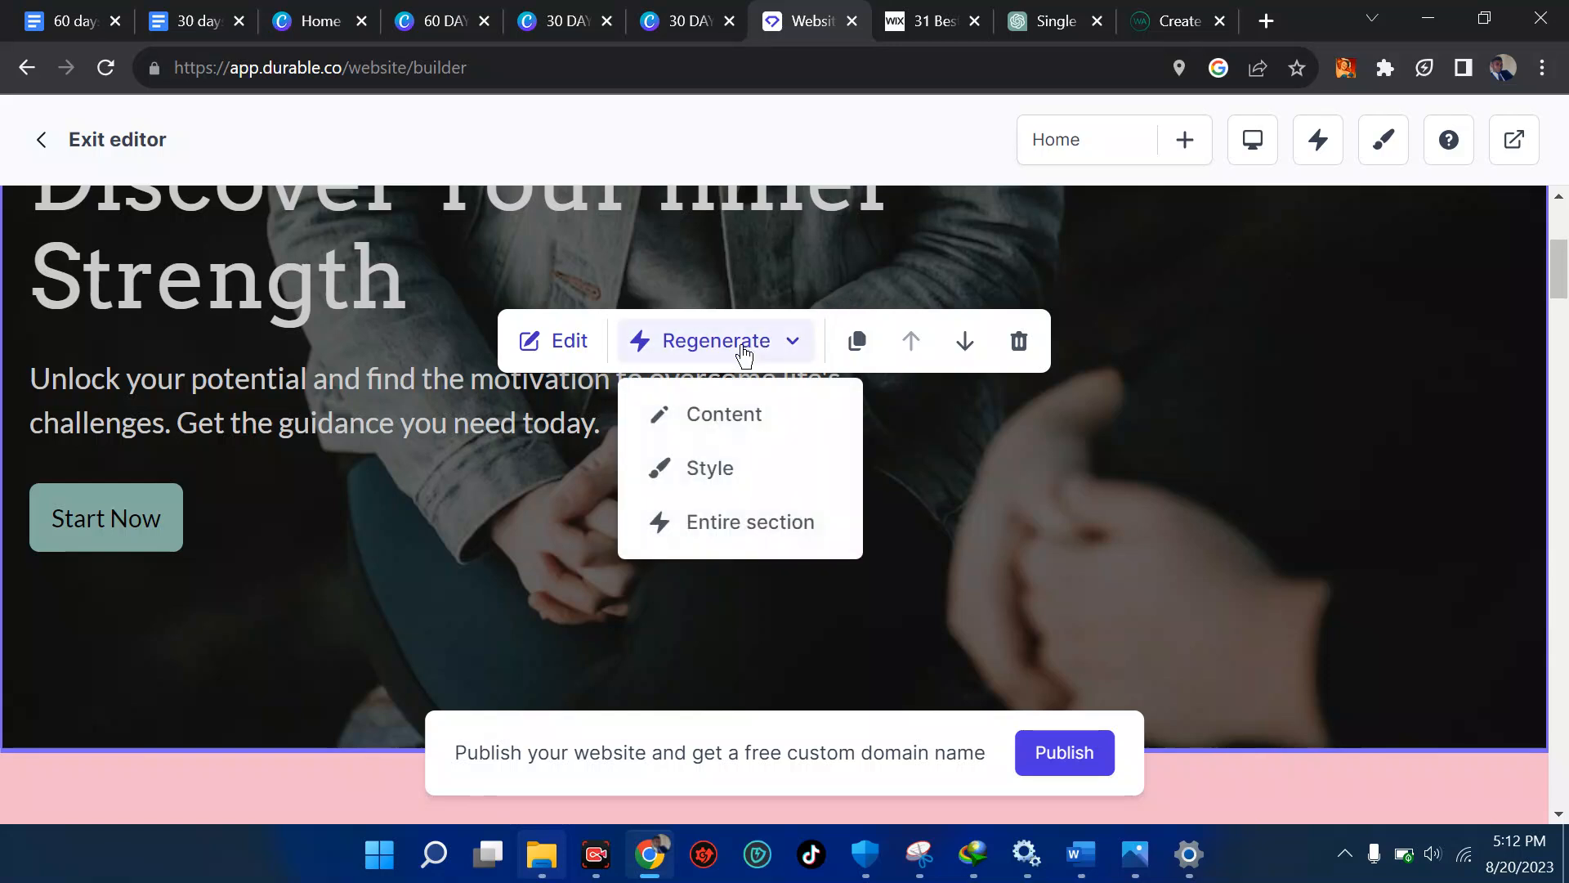
pyautogui.click(707, 474)
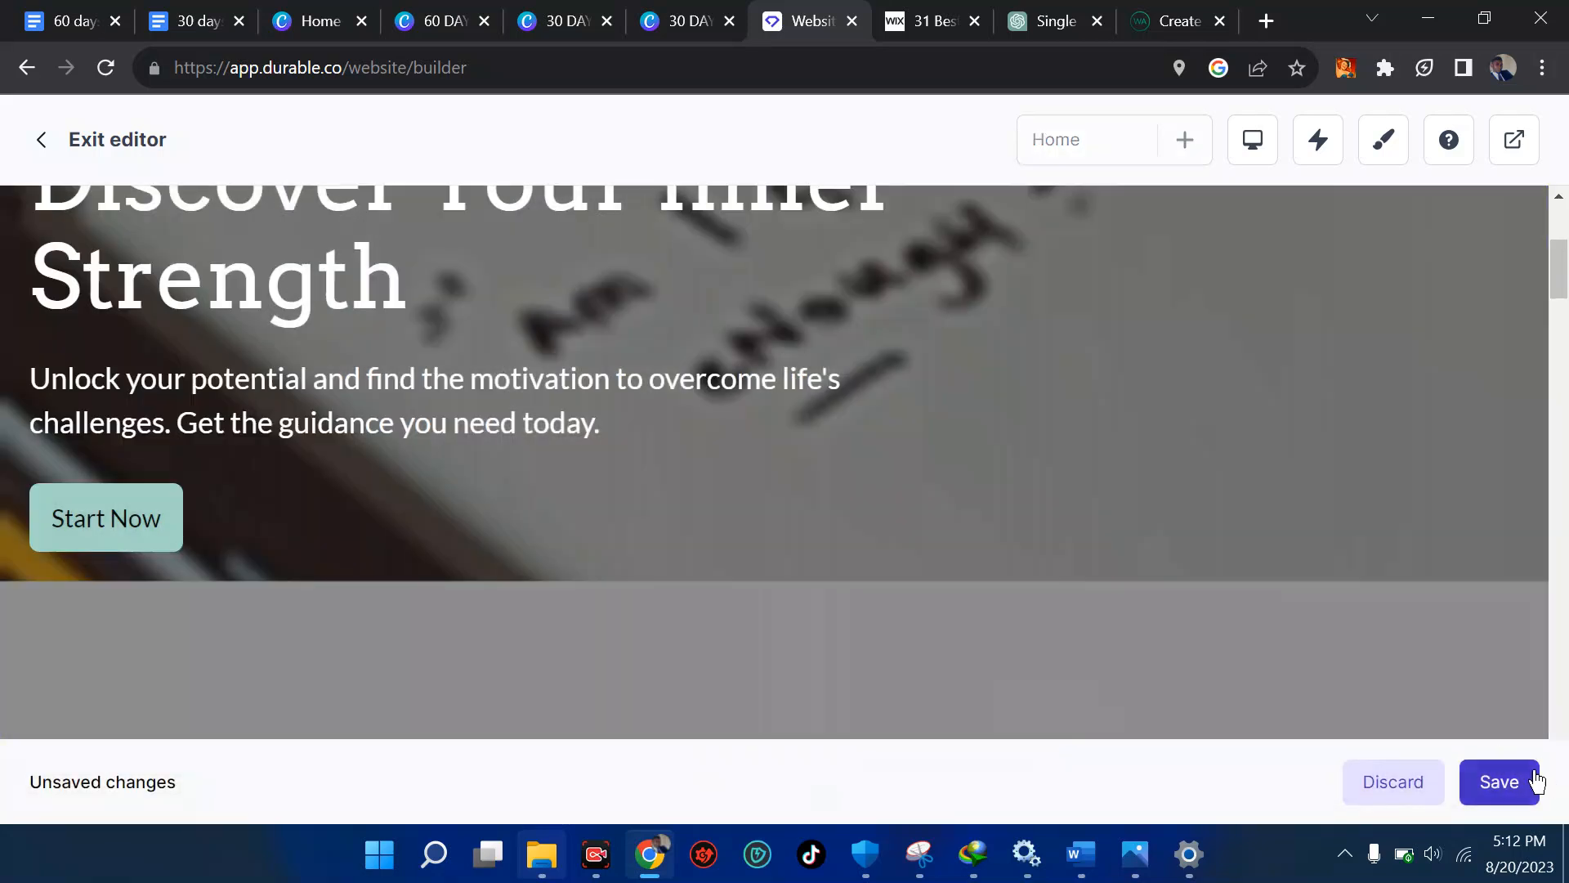
pyautogui.click(1535, 781)
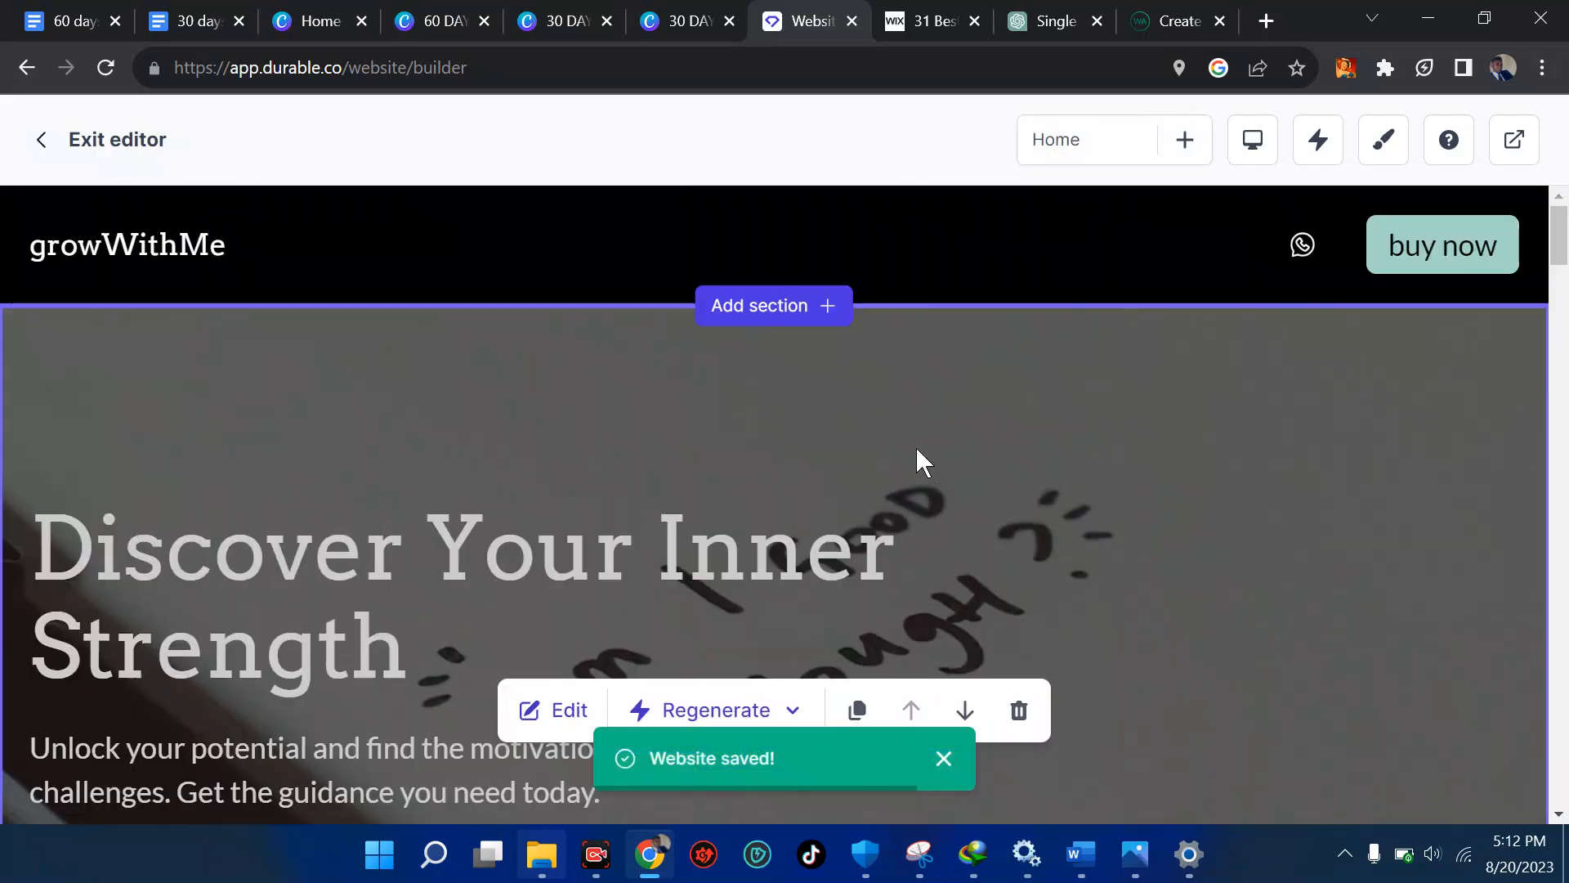
# Open the banner section for editing and replace its heading with "move and learn us".
pyautogui.scroll(-3, 797, 438)
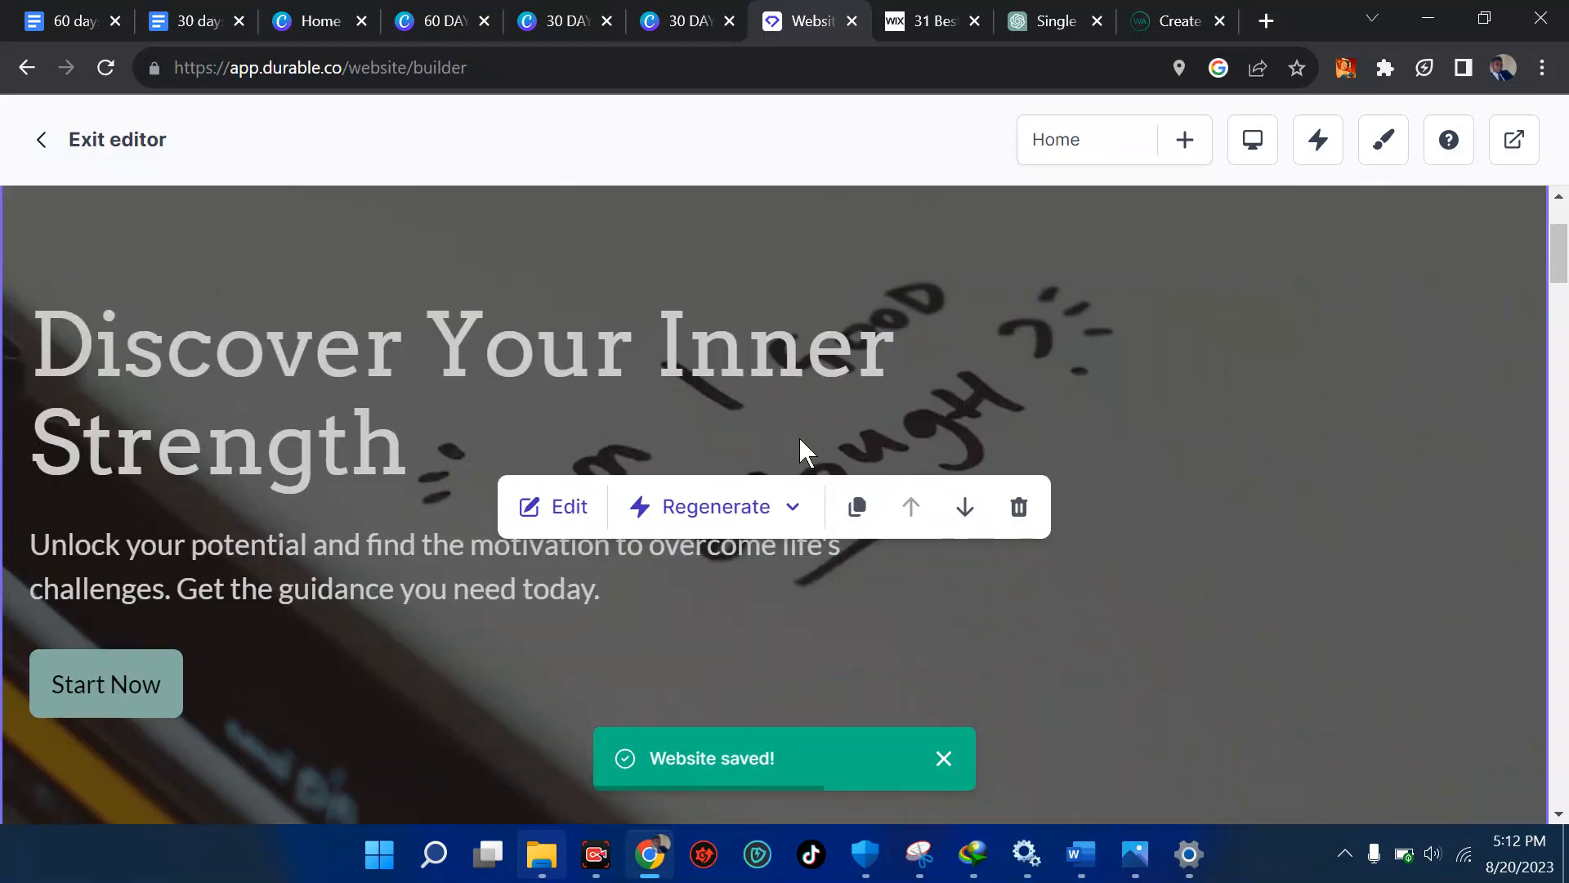
pyautogui.click(557, 507)
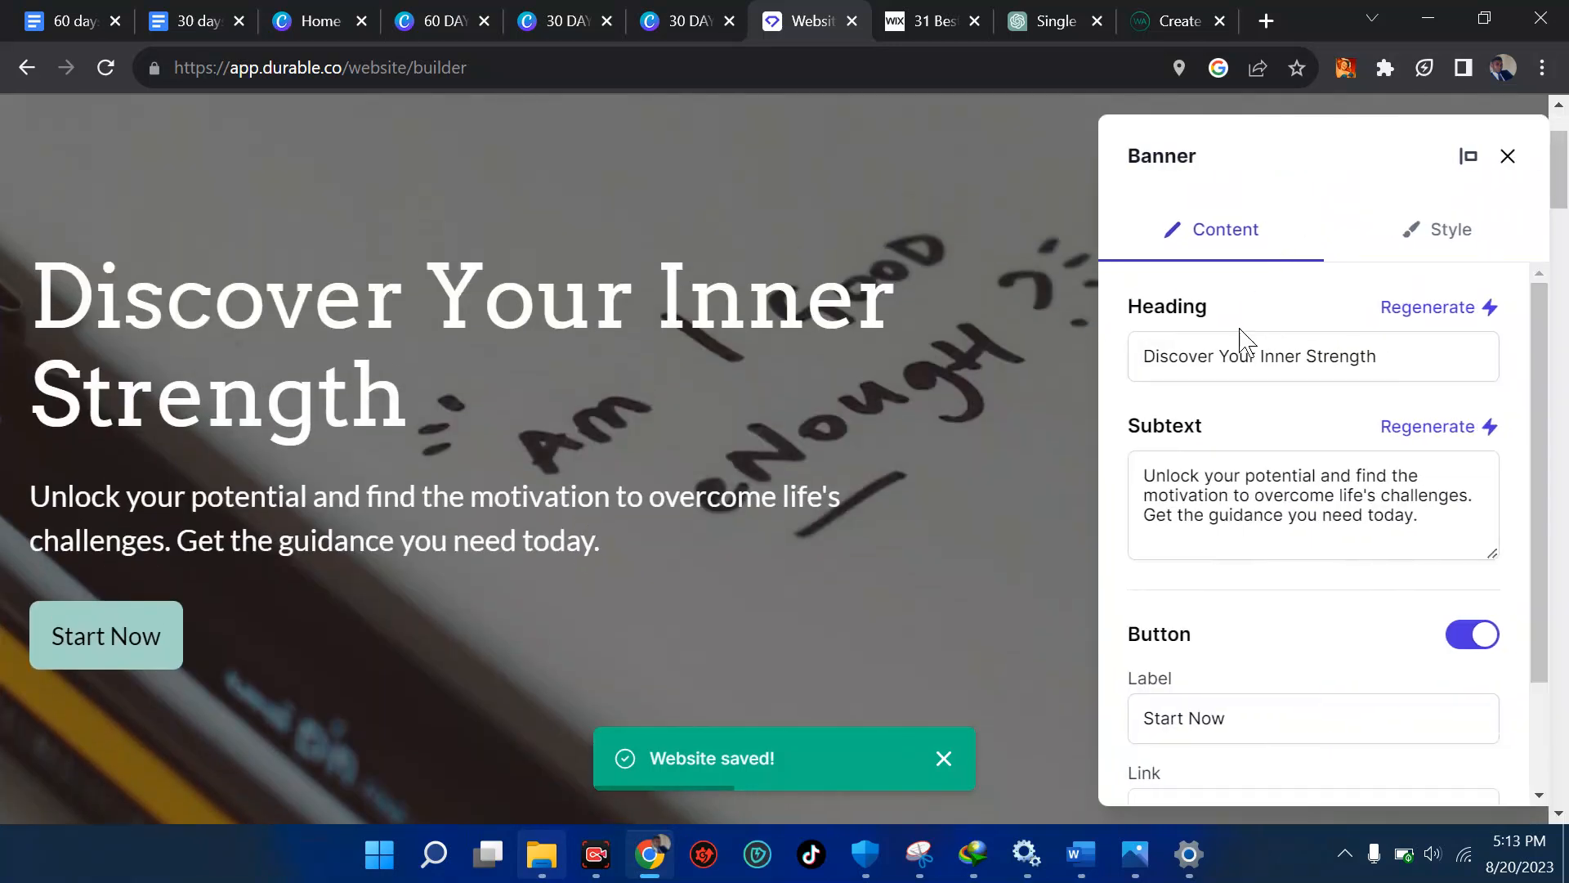
pyautogui.doubleClick(1422, 356)
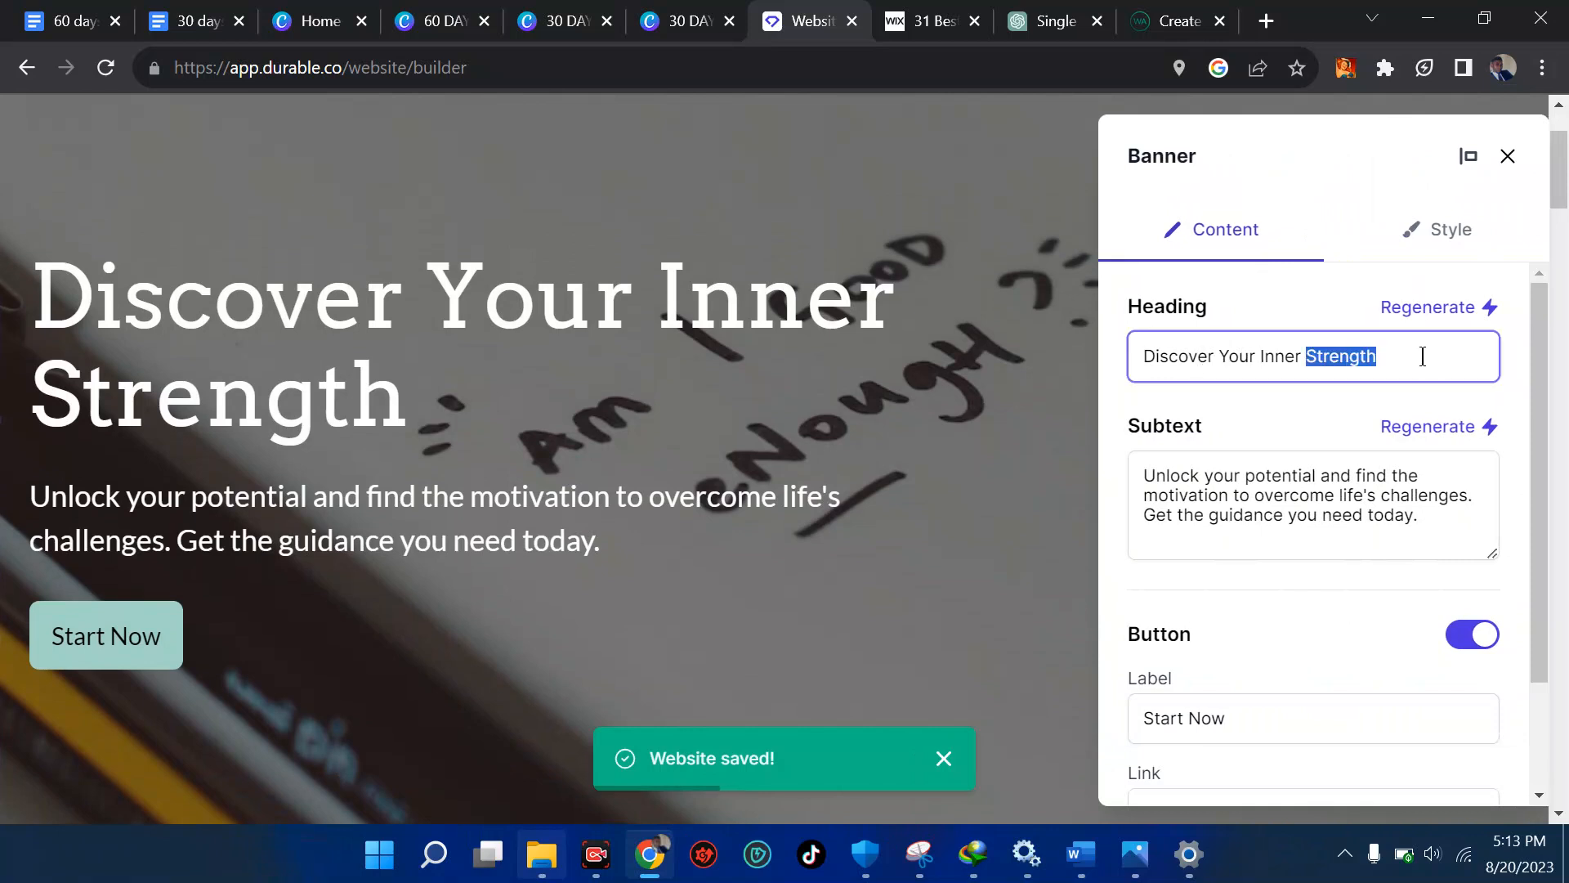
pyautogui.hotkey('ctrl', 'a')
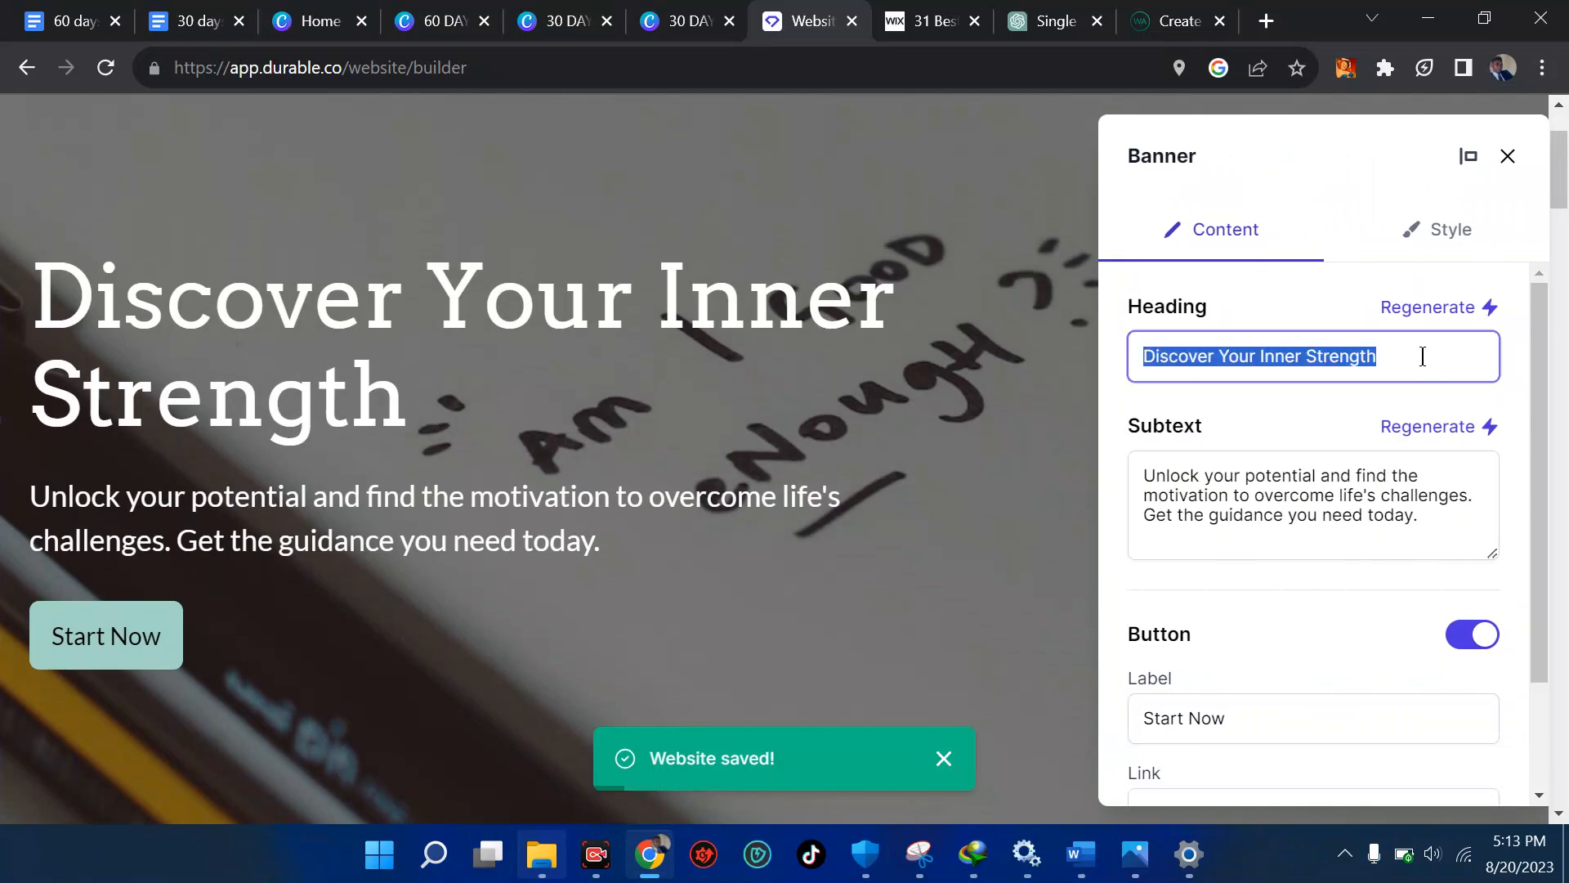
pyautogui.write('move a')
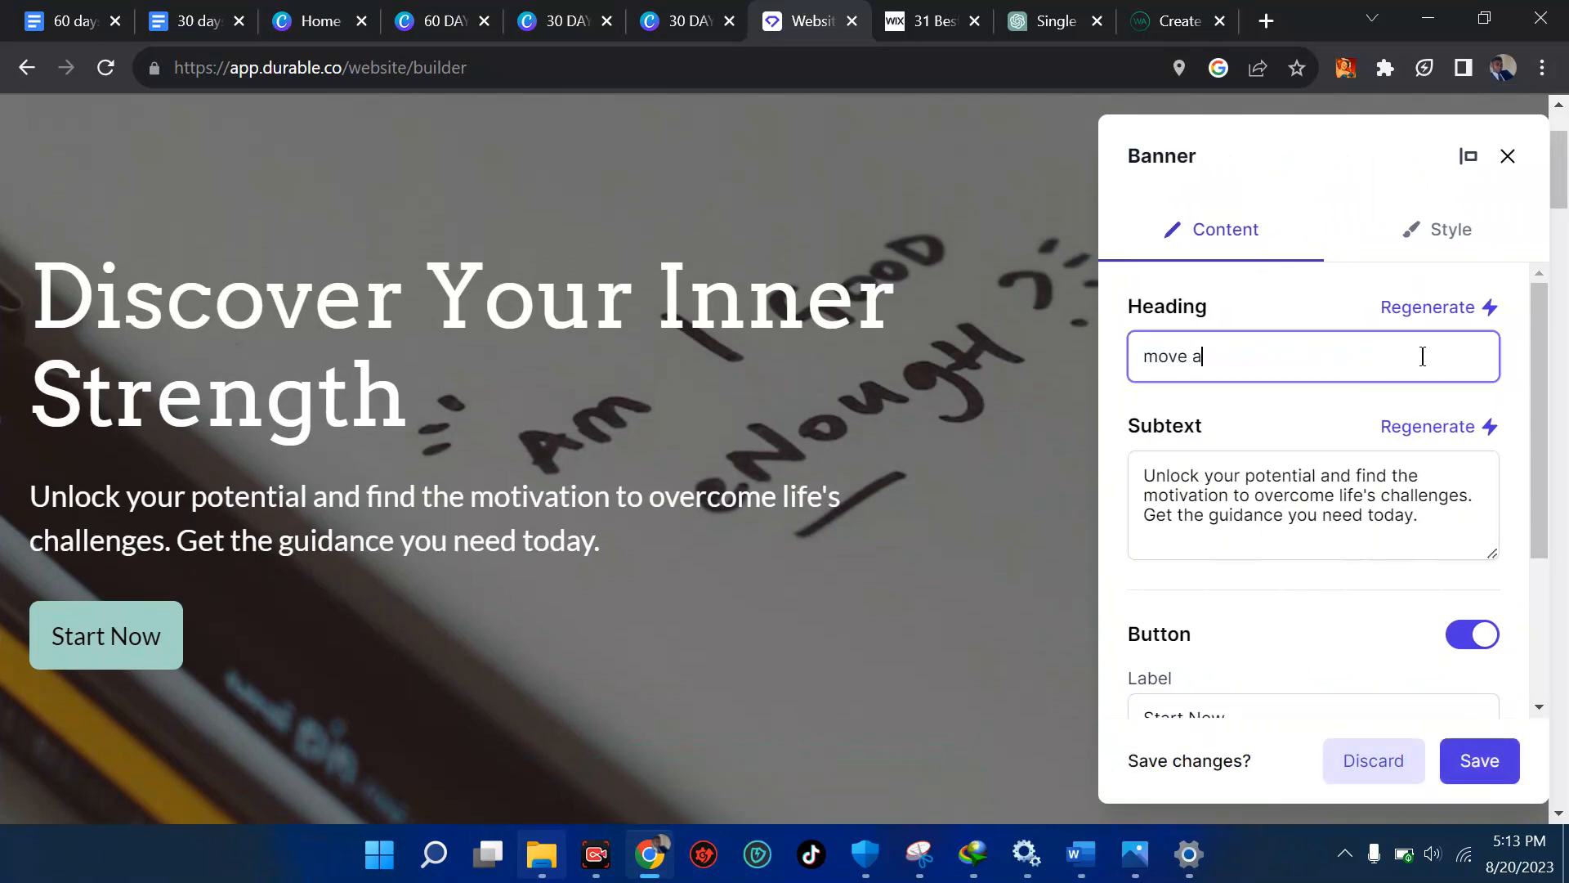
pyautogui.write('nd learnw ith')
pyautogui.press('BackSpace')
pyautogui.press('BackSpace')
pyautogui.press('BackSpace')
pyautogui.press('BackSpace')
pyautogui.press('BackSpace')
pyautogui.press('BackSpace')
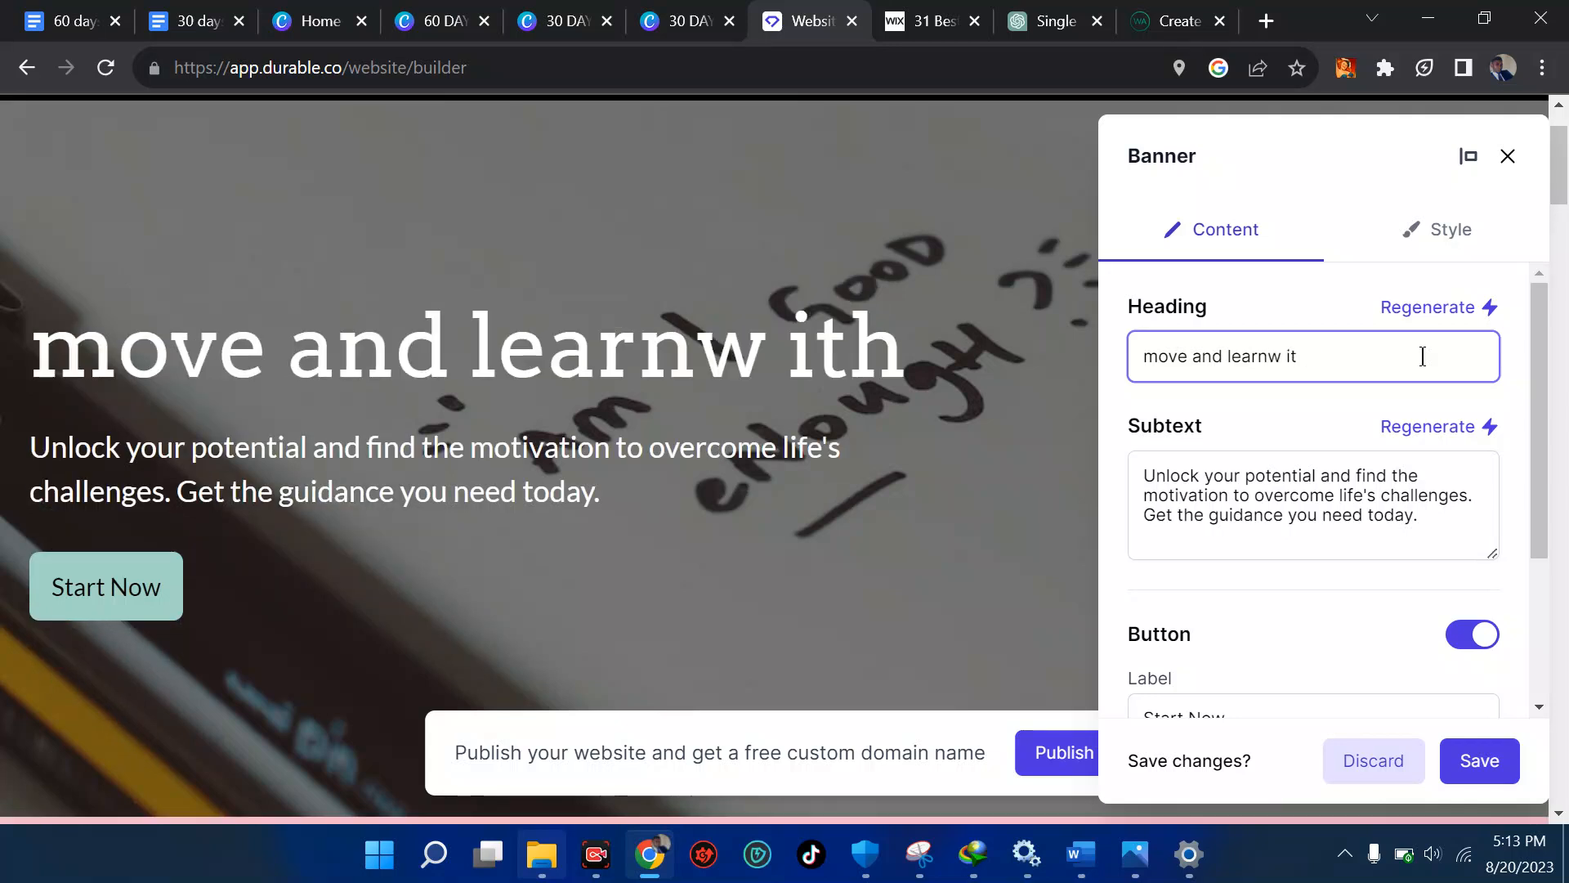
pyautogui.write('u')
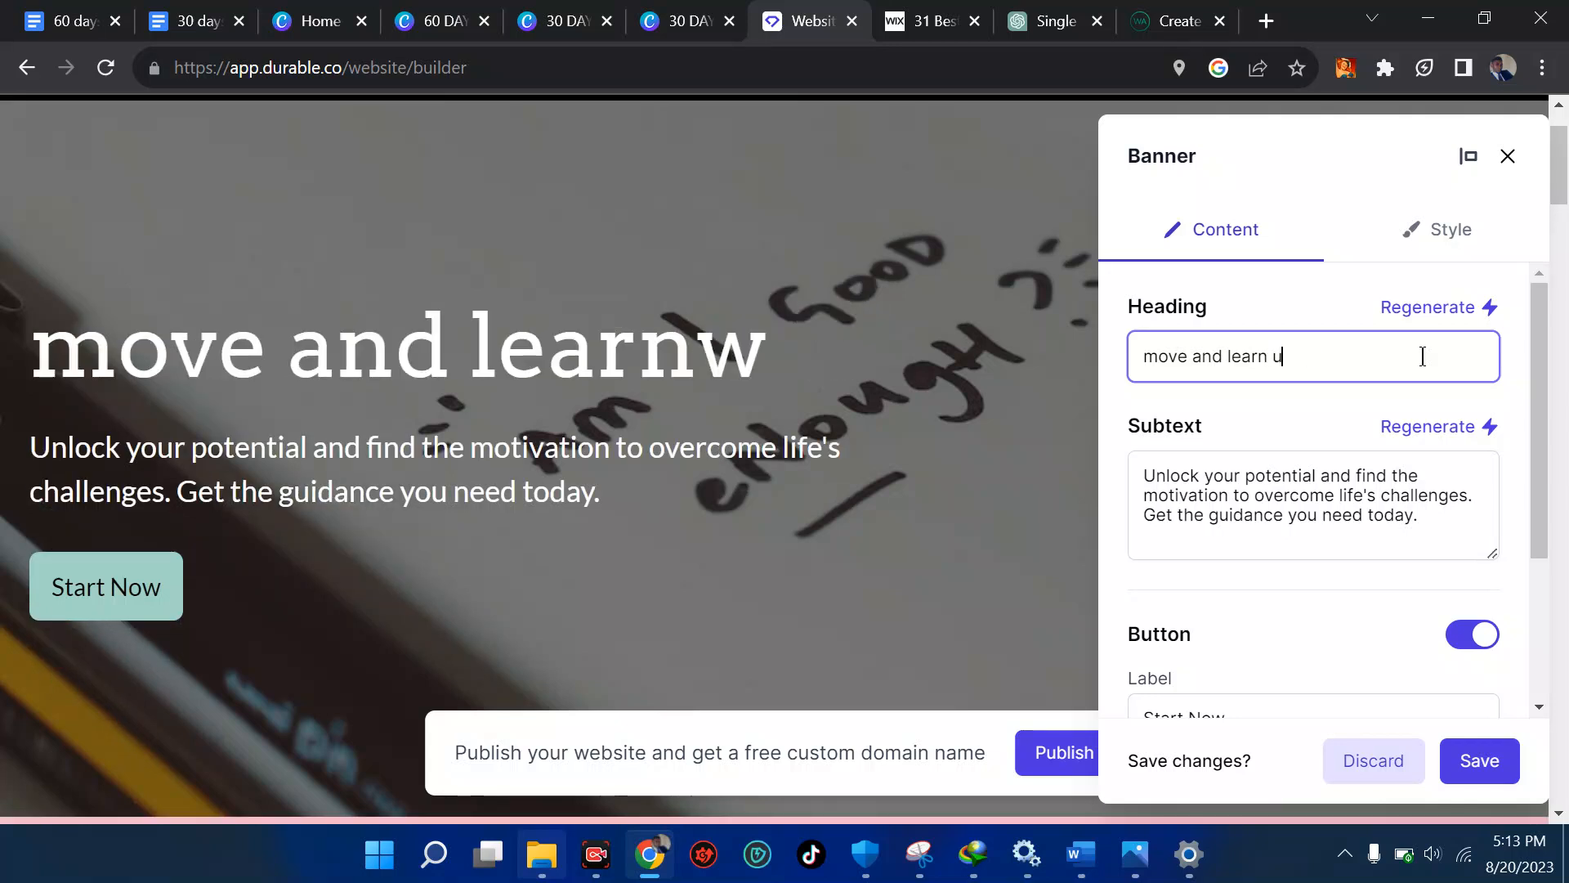
pyautogui.write('s')
pyautogui.click(1291, 477)
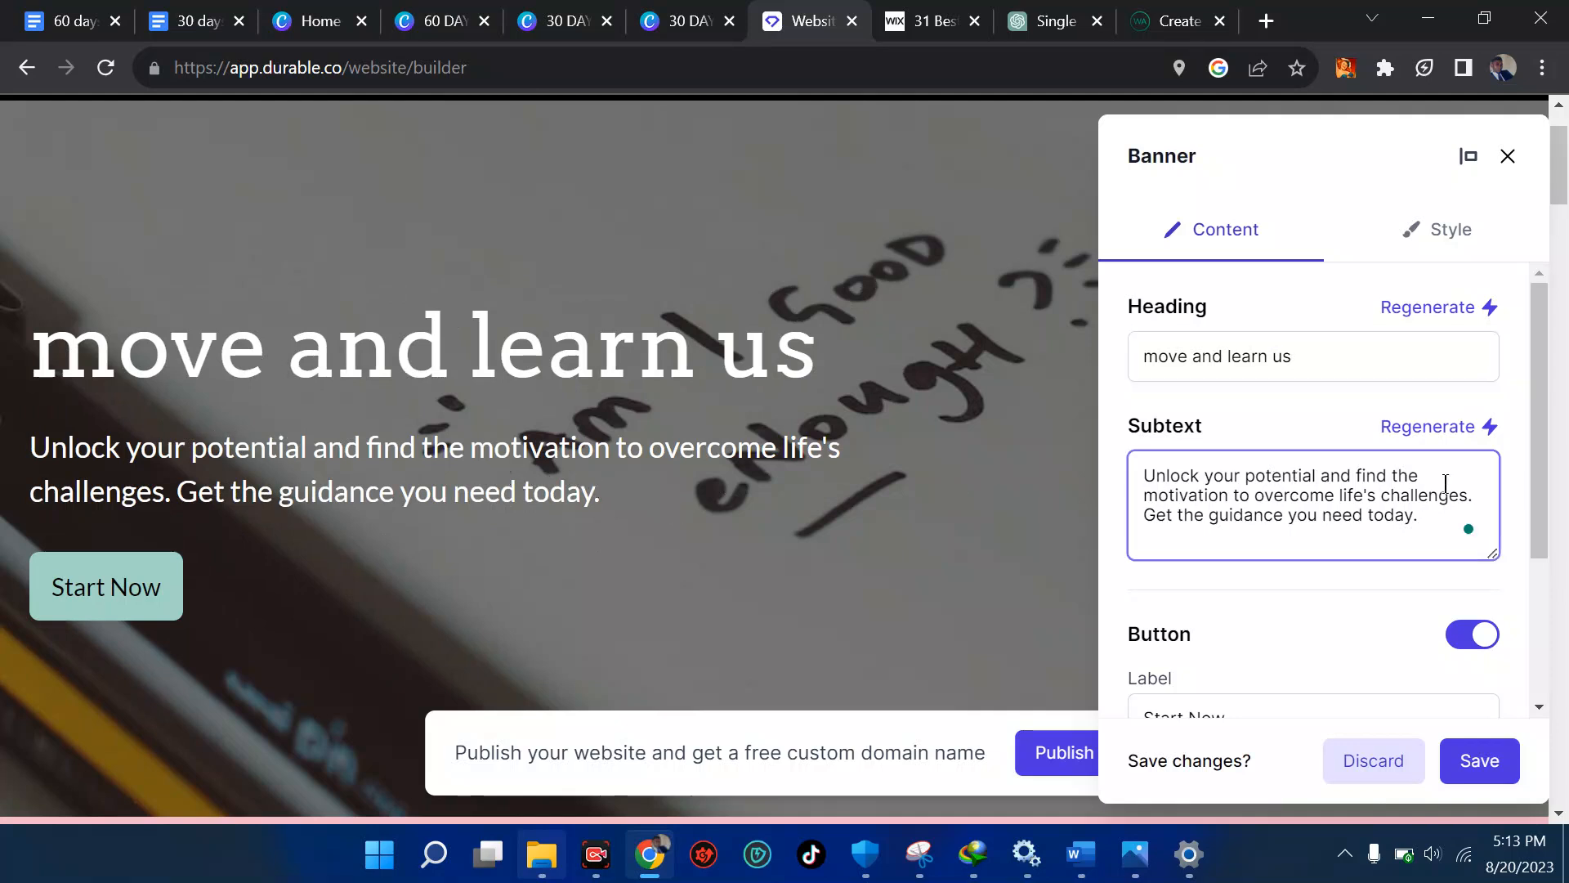
pyautogui.scroll(-2, 1445, 483)
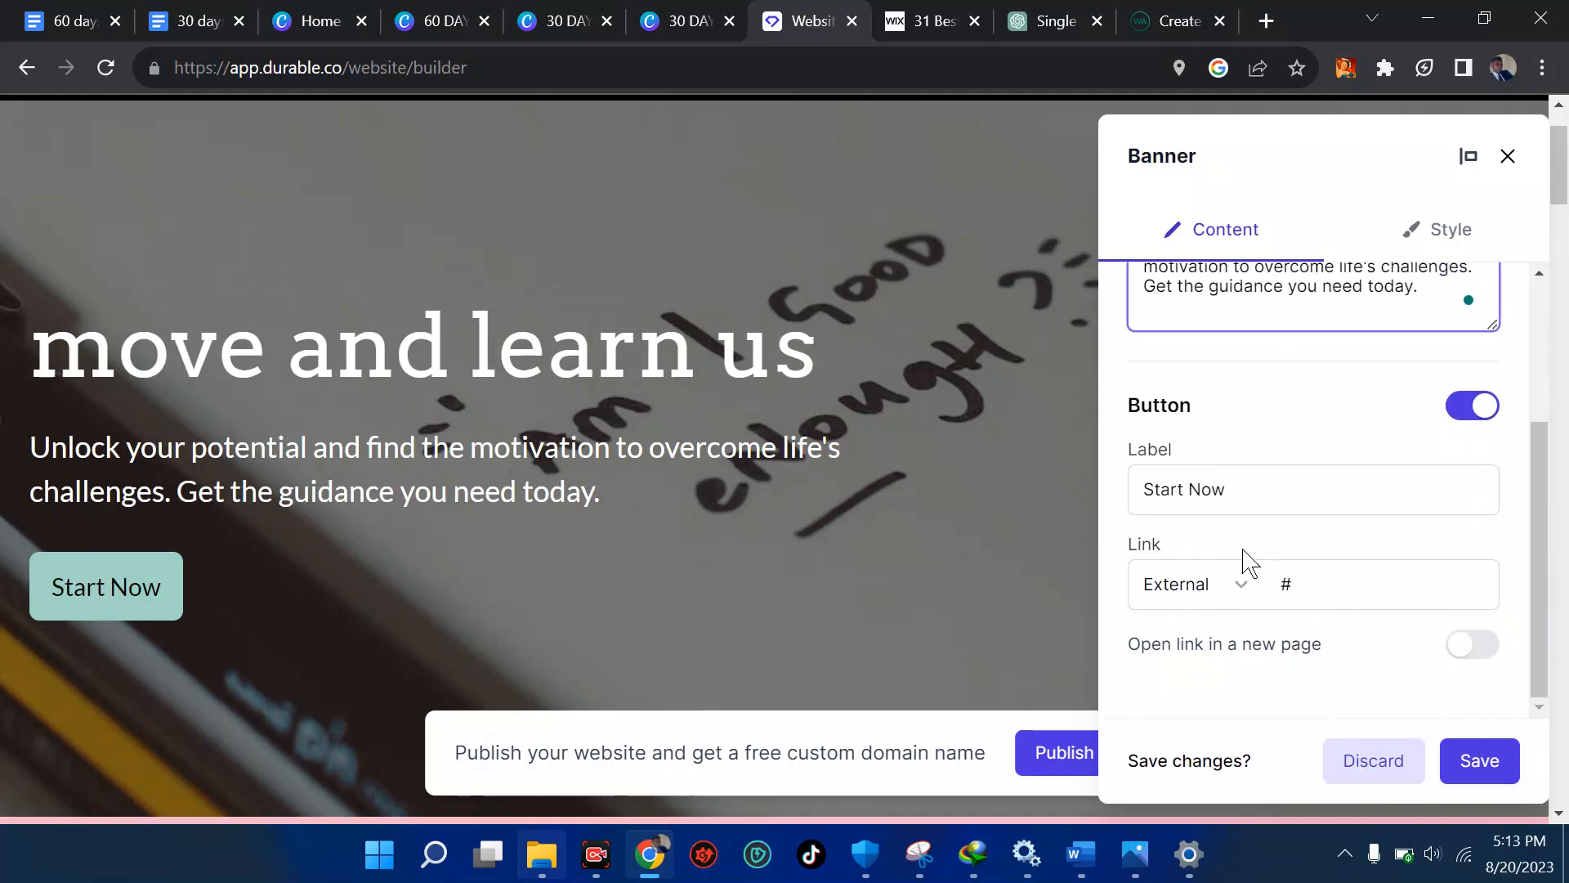
pyautogui.scroll(2, 1325, 609)
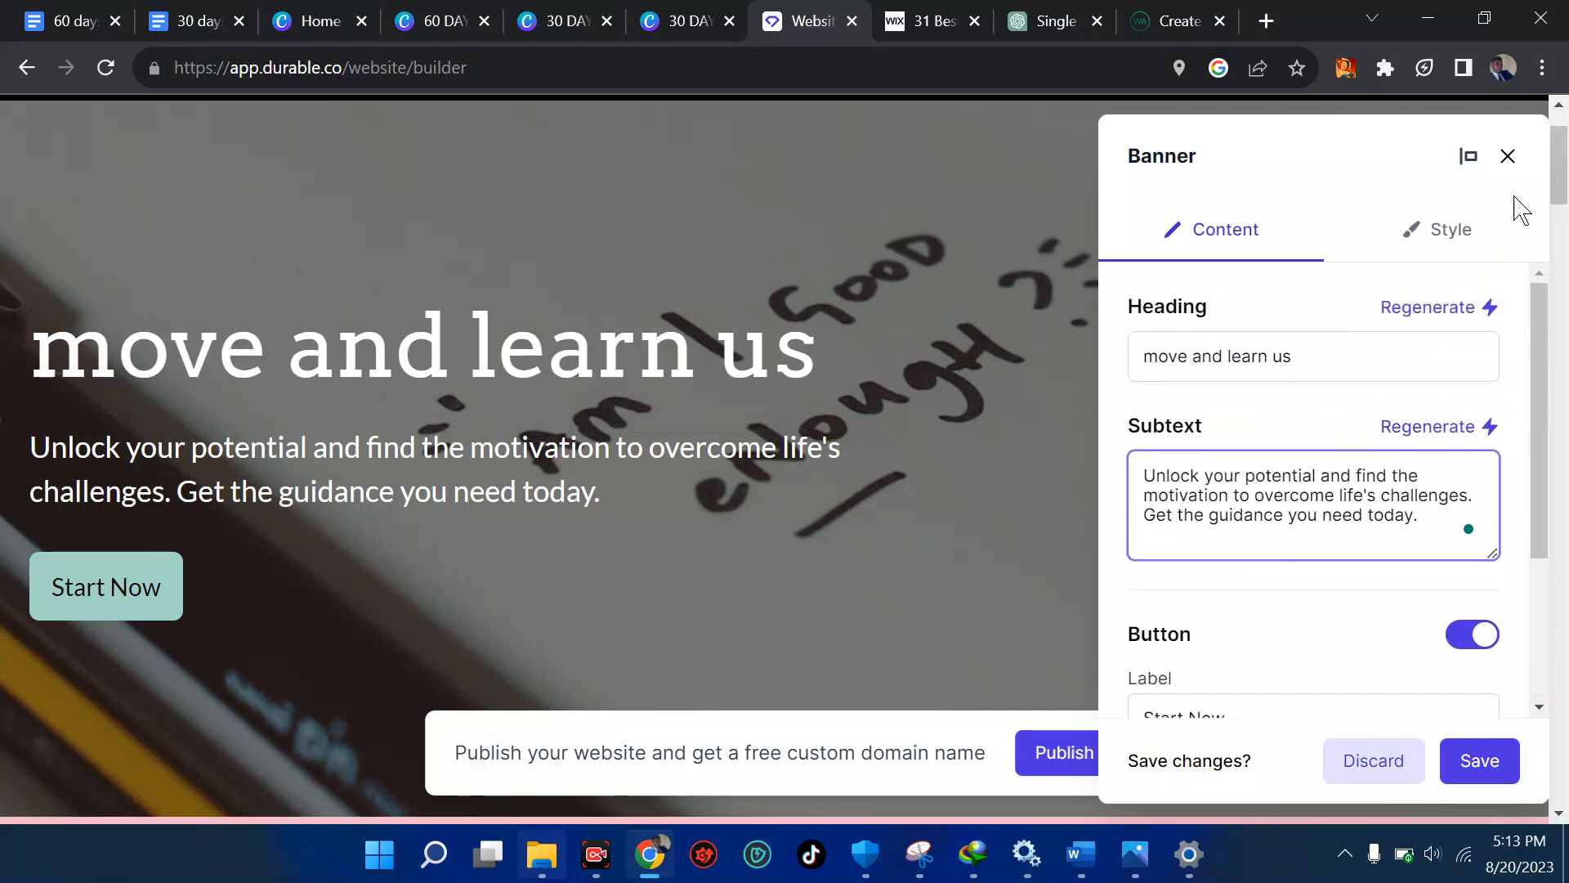
# In the banner's style settings, shift the background image's horizontal position slightly right of the middle.
pyautogui.click(1451, 238)
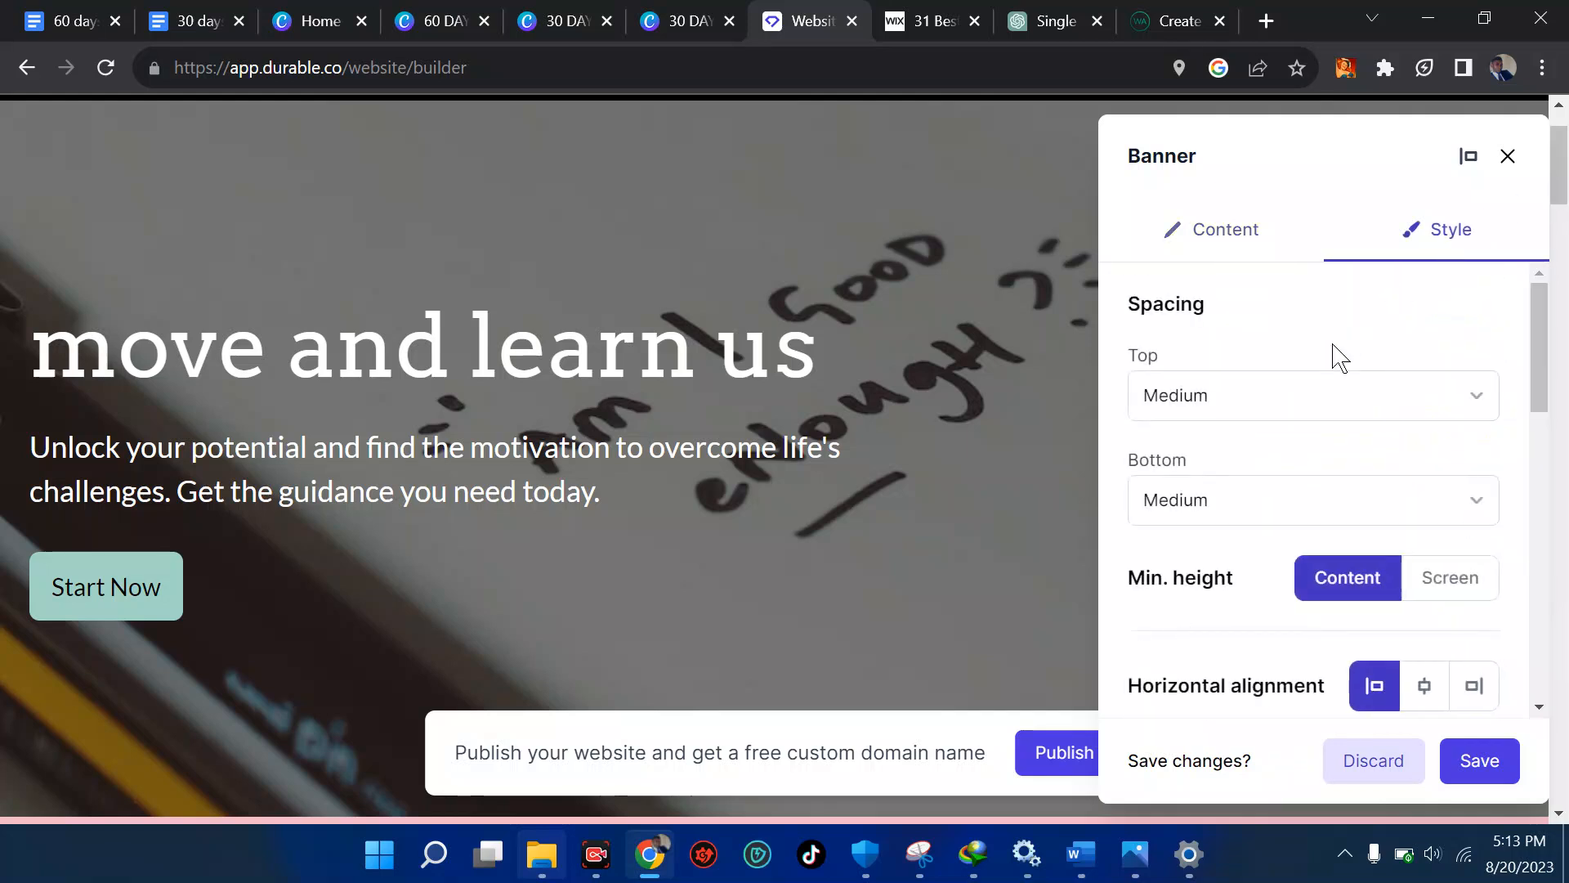
pyautogui.scroll(-3, 1268, 399)
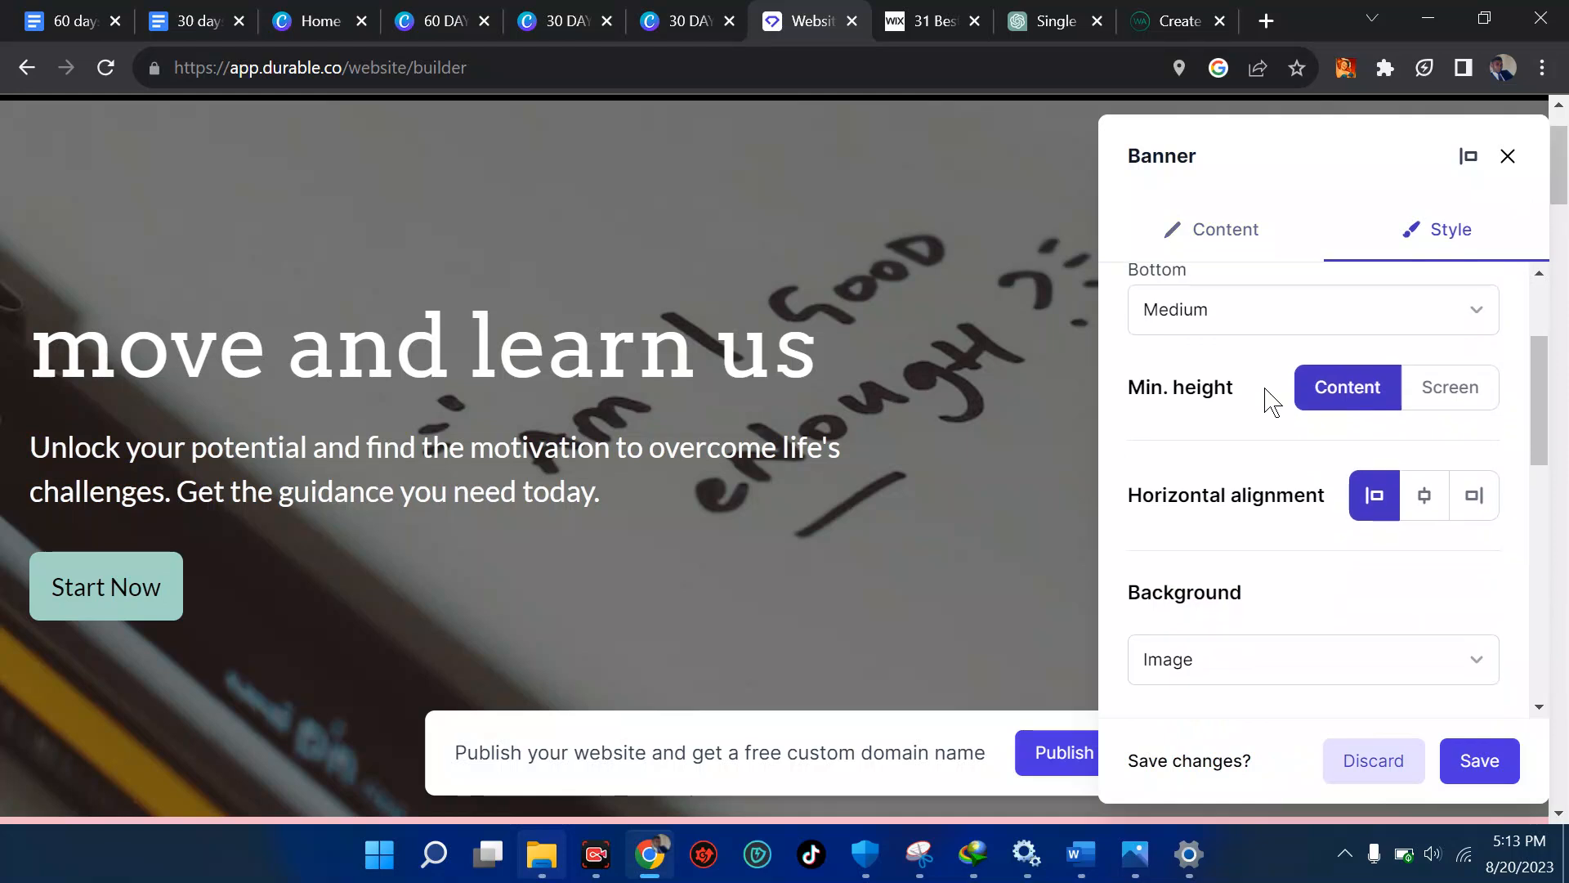
pyautogui.scroll(-2, 1292, 547)
pyautogui.scroll(-2, 1179, 609)
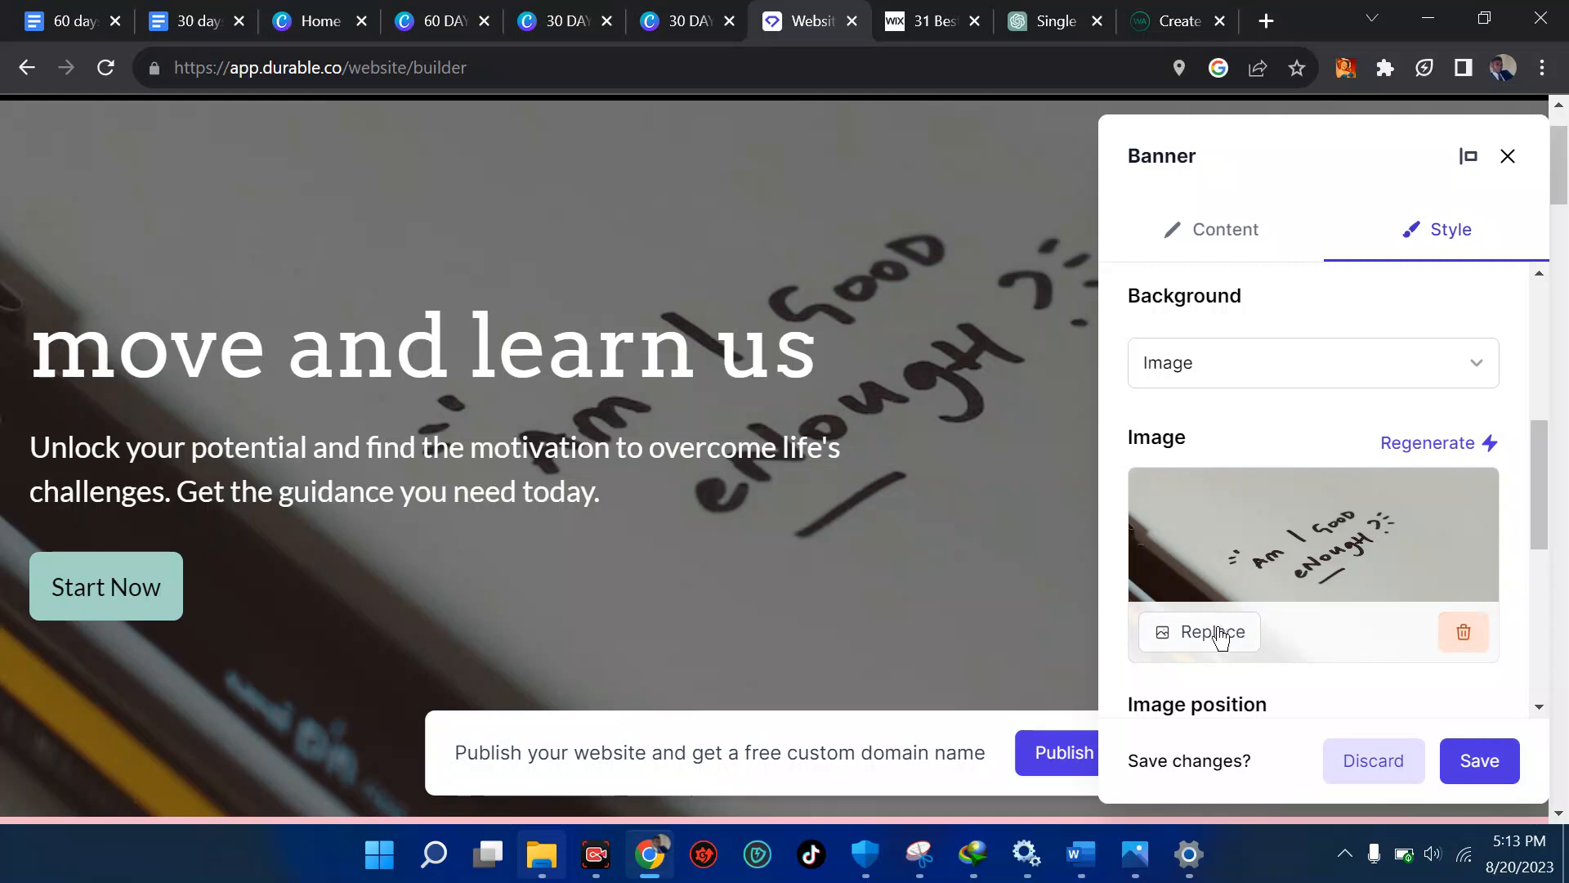
pyautogui.scroll(-3, 1210, 639)
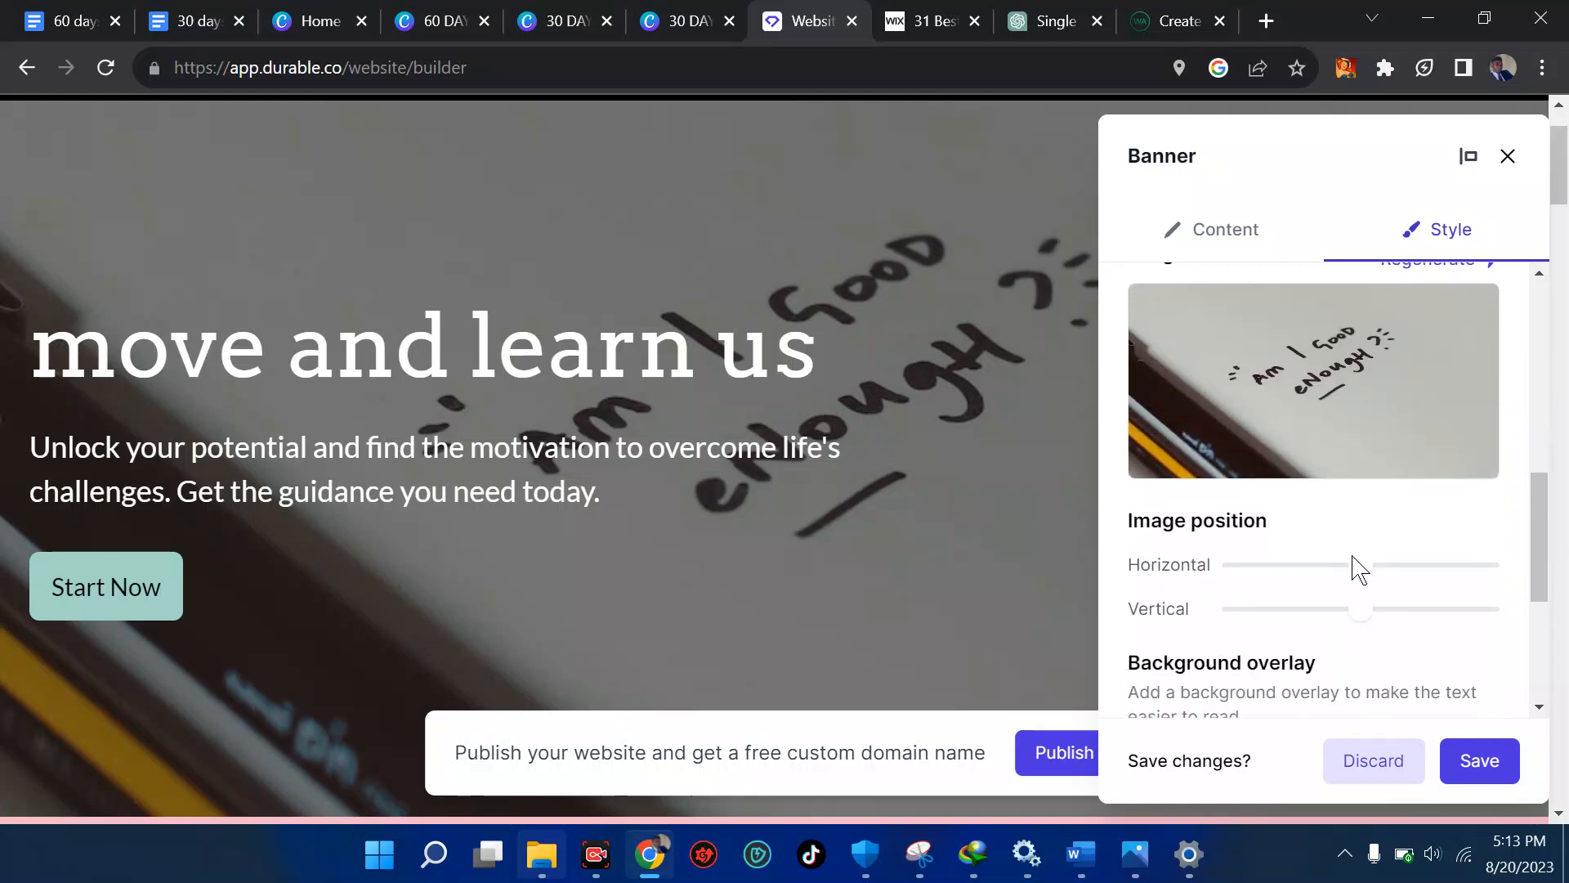
pyautogui.moveTo(1360, 577)
pyautogui.mouseDown()
pyautogui.moveTo(1285, 578)
pyautogui.moveTo(1386, 578)
pyautogui.mouseUp()
pyautogui.scroll(-5, 1386, 577)
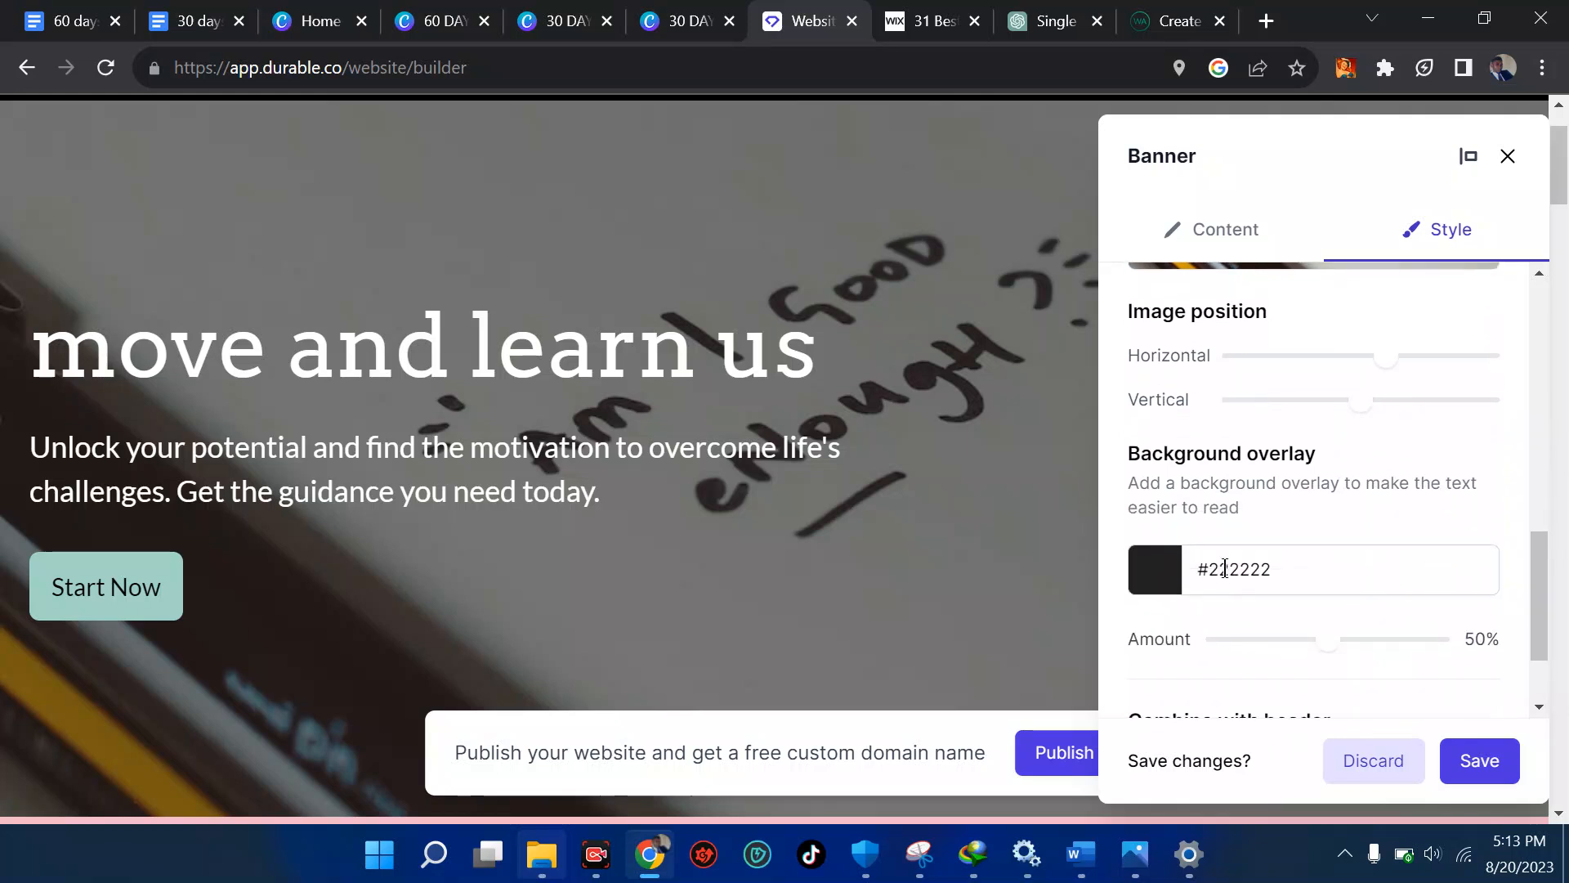
# Turn on the option to combine the banner background with the page header and save the banner changes.
pyautogui.scroll(-2, 1330, 614)
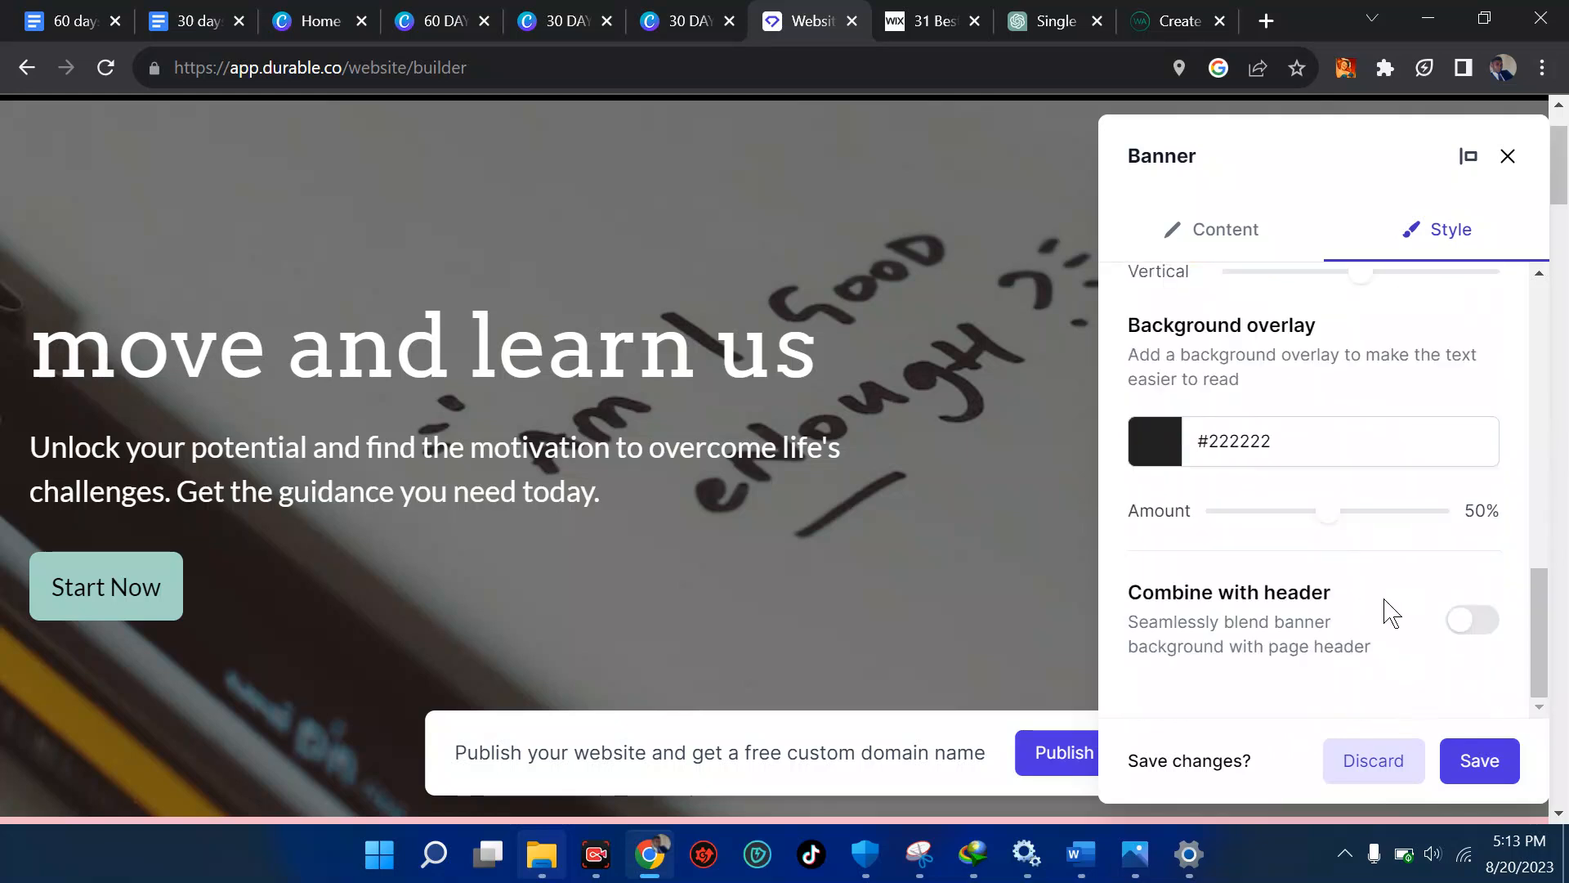
pyautogui.click(1494, 638)
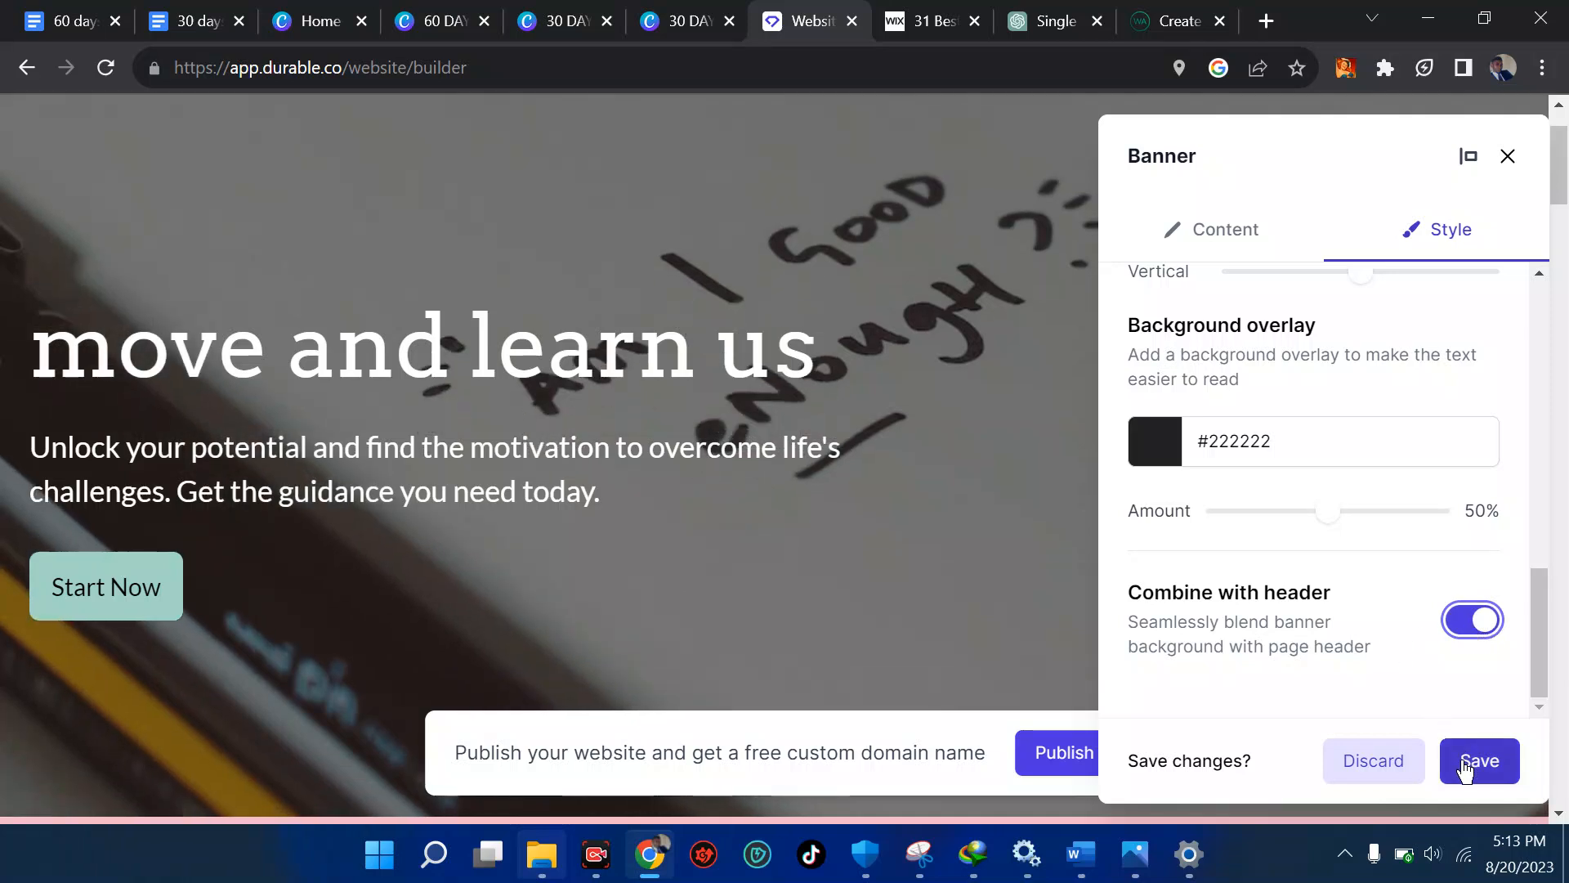
pyautogui.click(1468, 158)
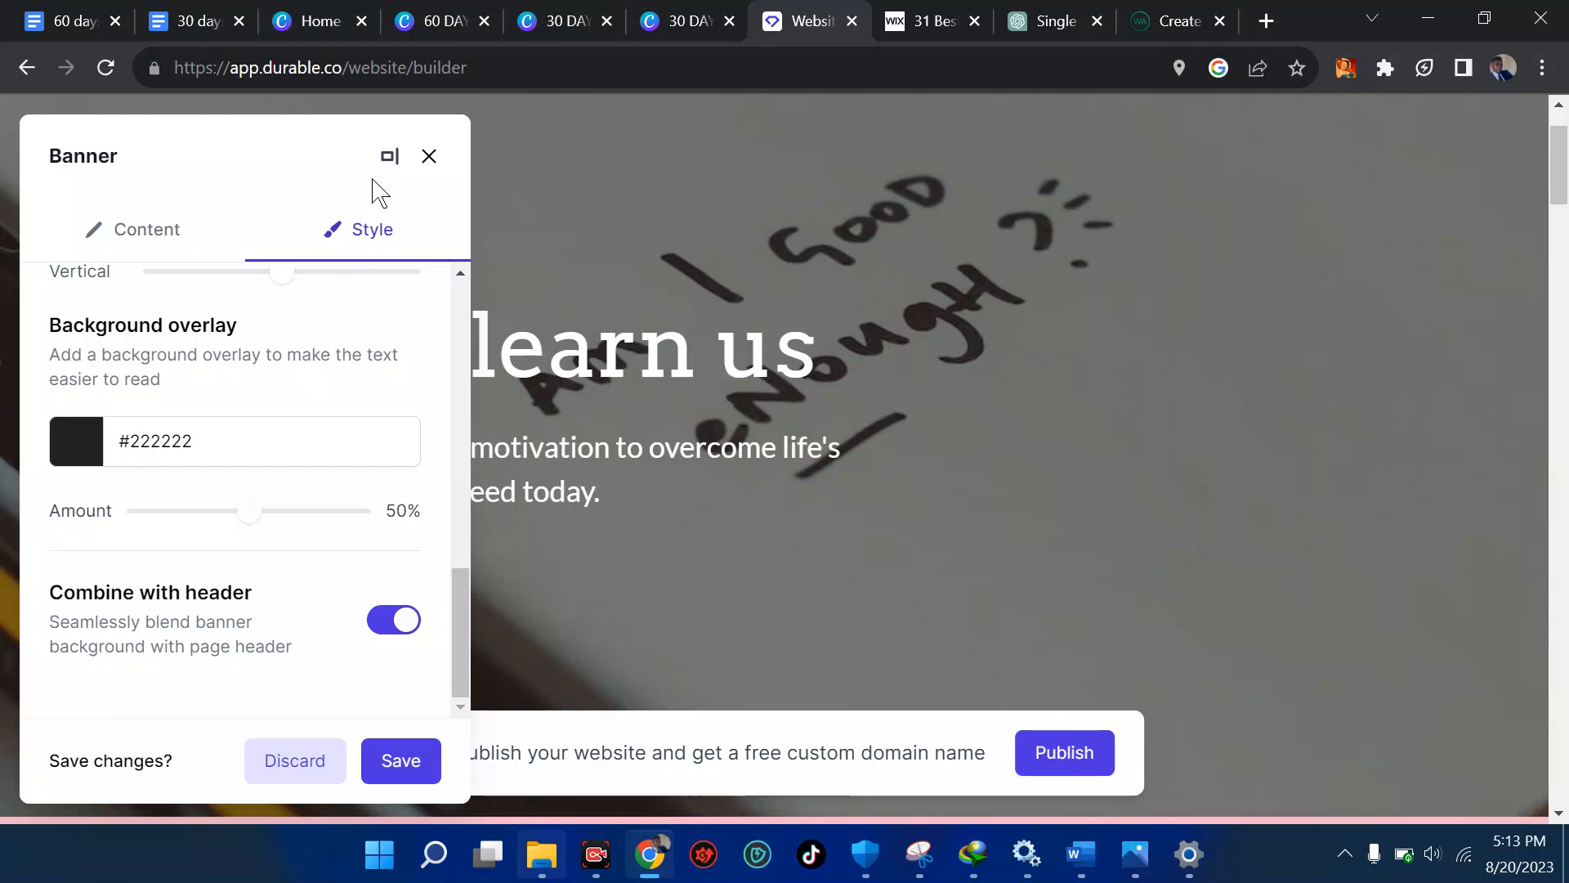
pyautogui.click(387, 158)
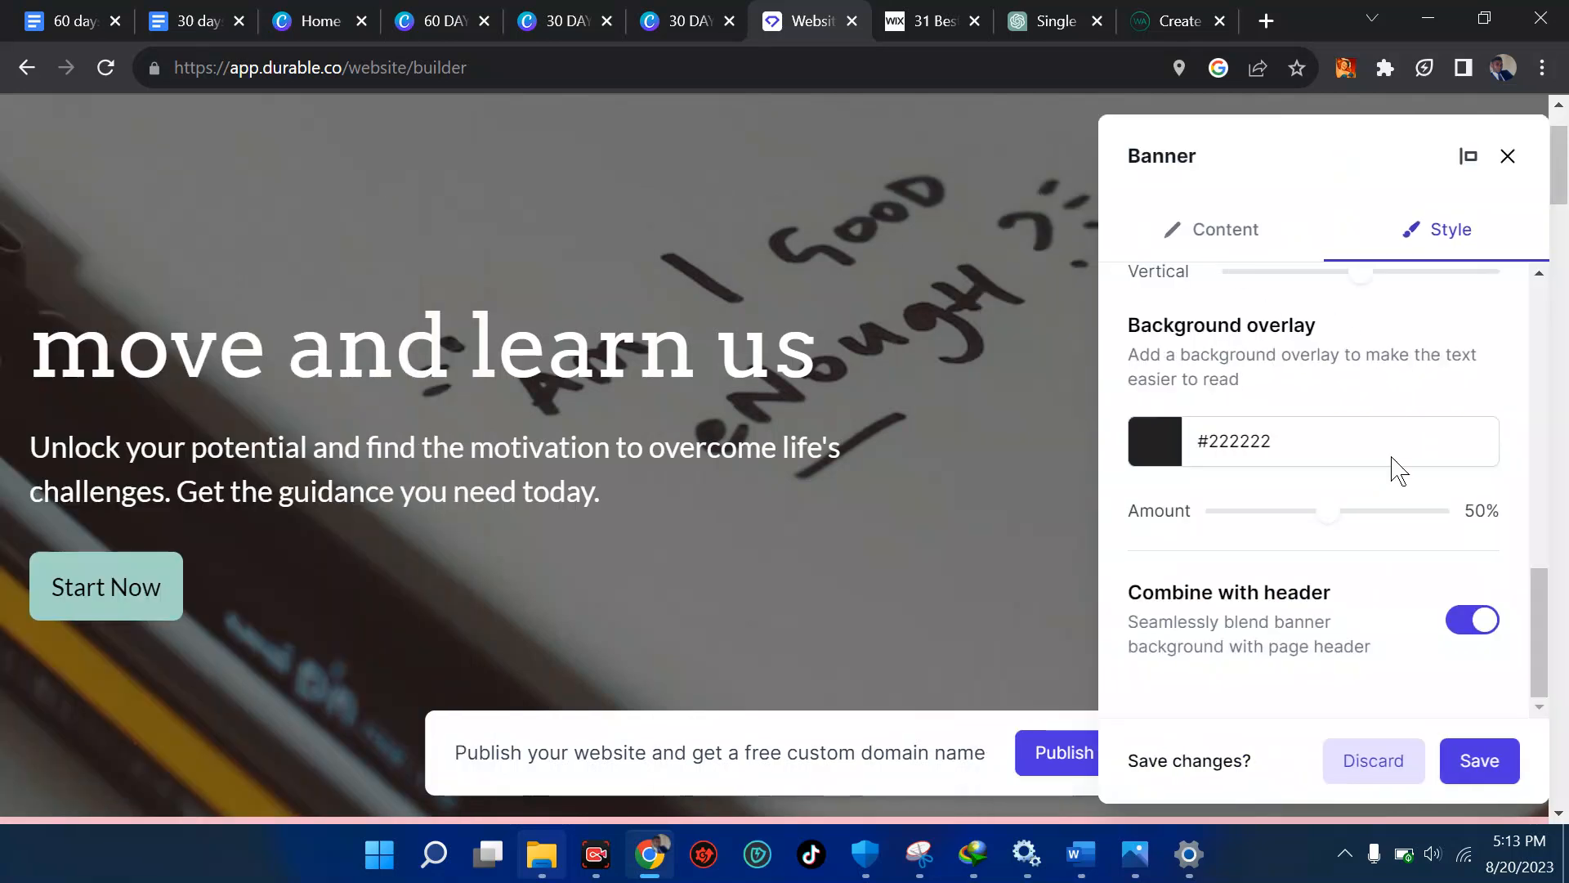
pyautogui.click(1465, 760)
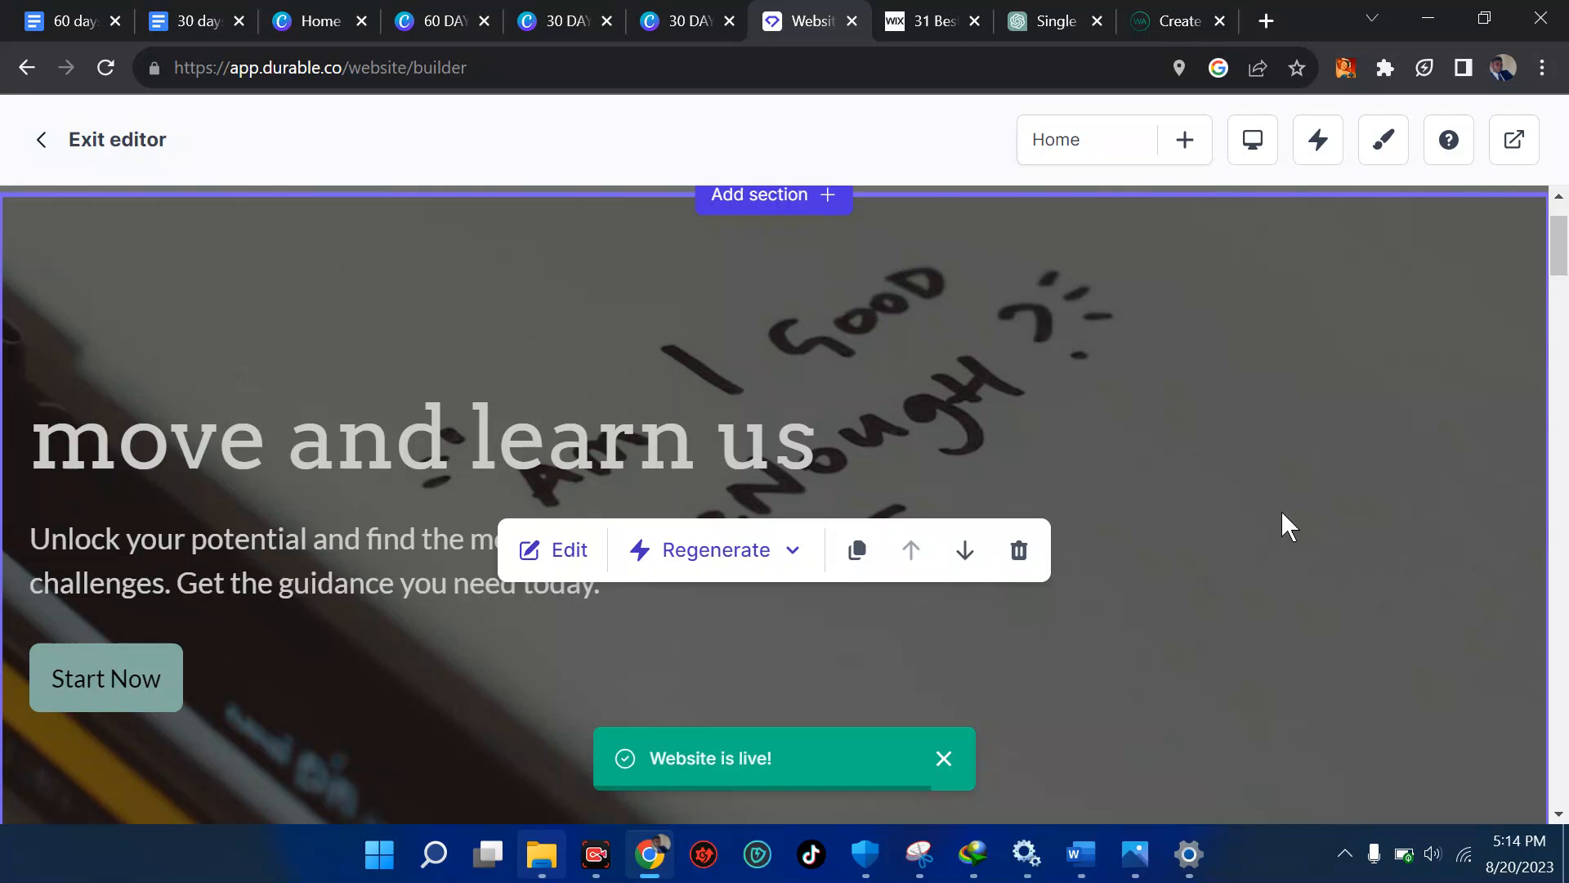
# Create a new page for the website using the Gallery page template.
pyautogui.scroll(-9, 1281, 511)
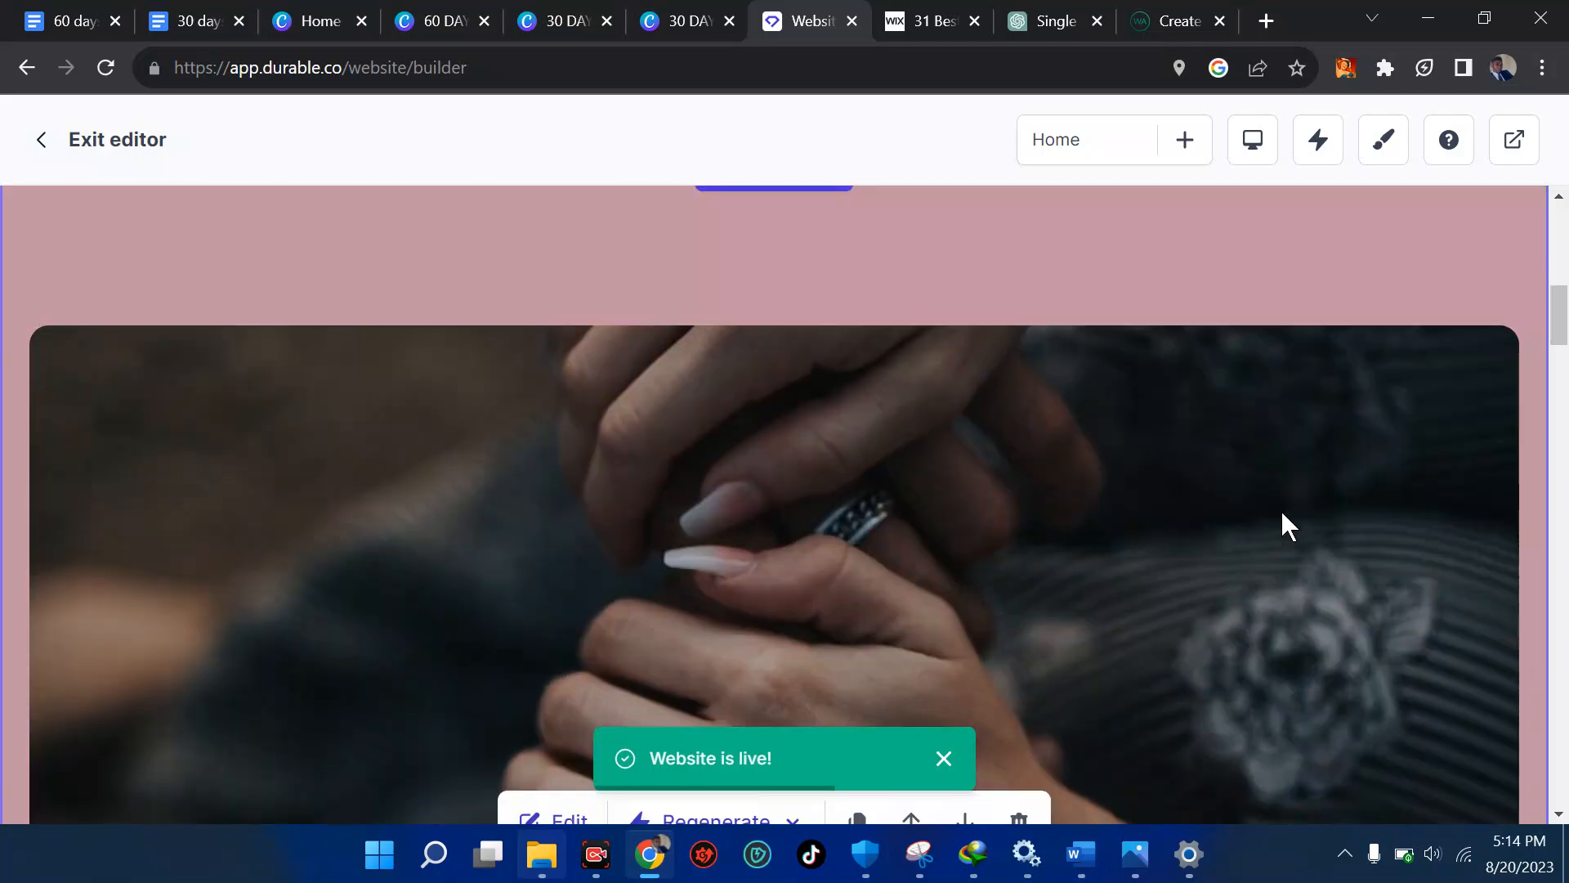
pyautogui.scroll(1, 1281, 509)
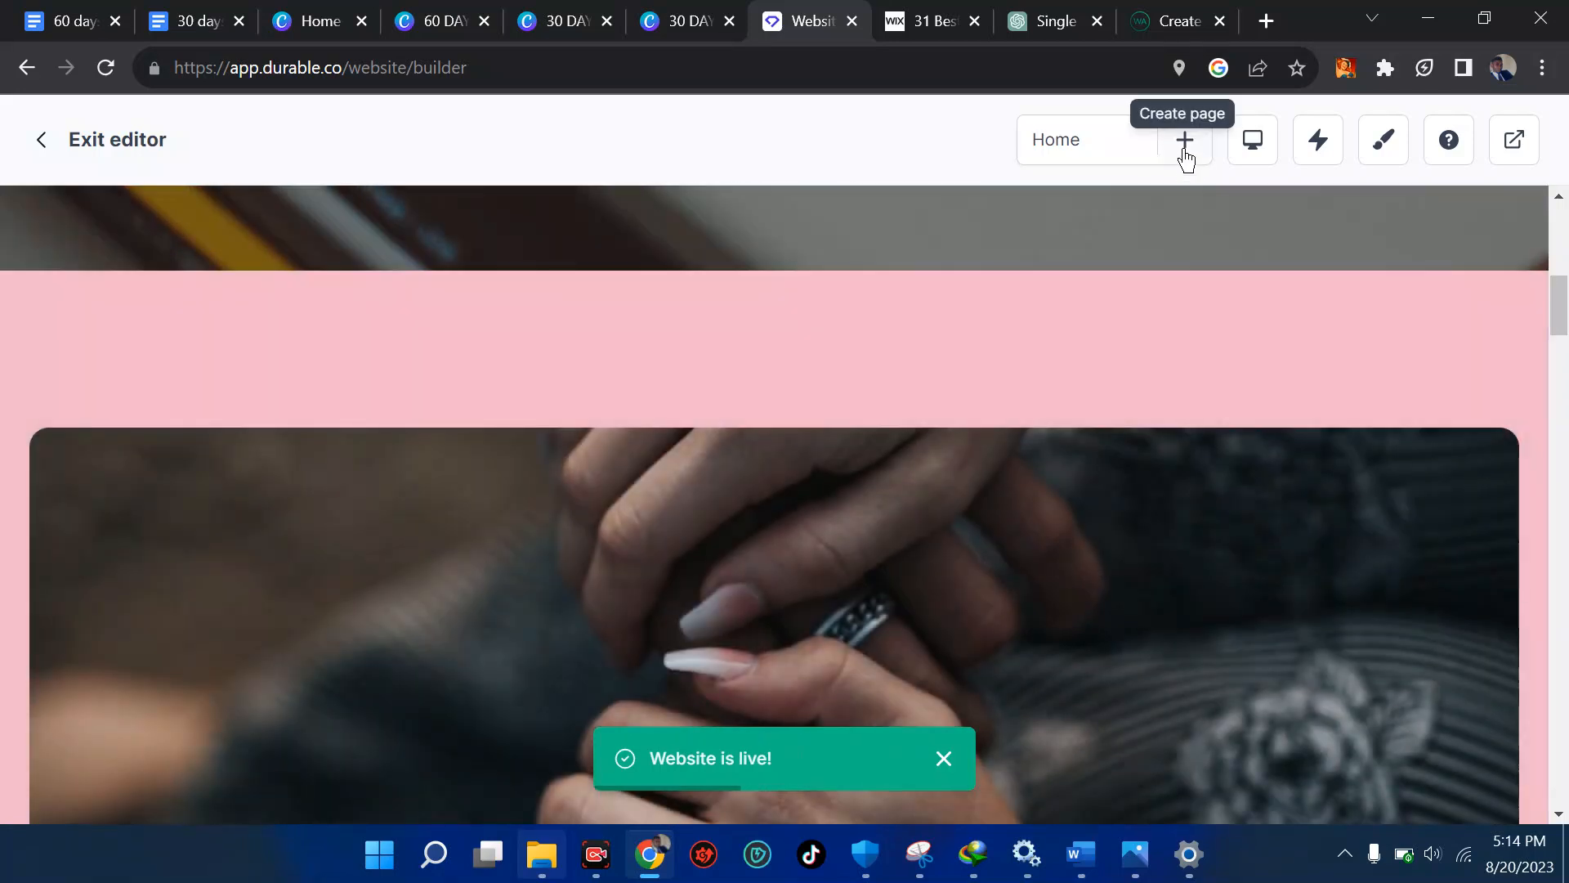
pyautogui.click(1185, 141)
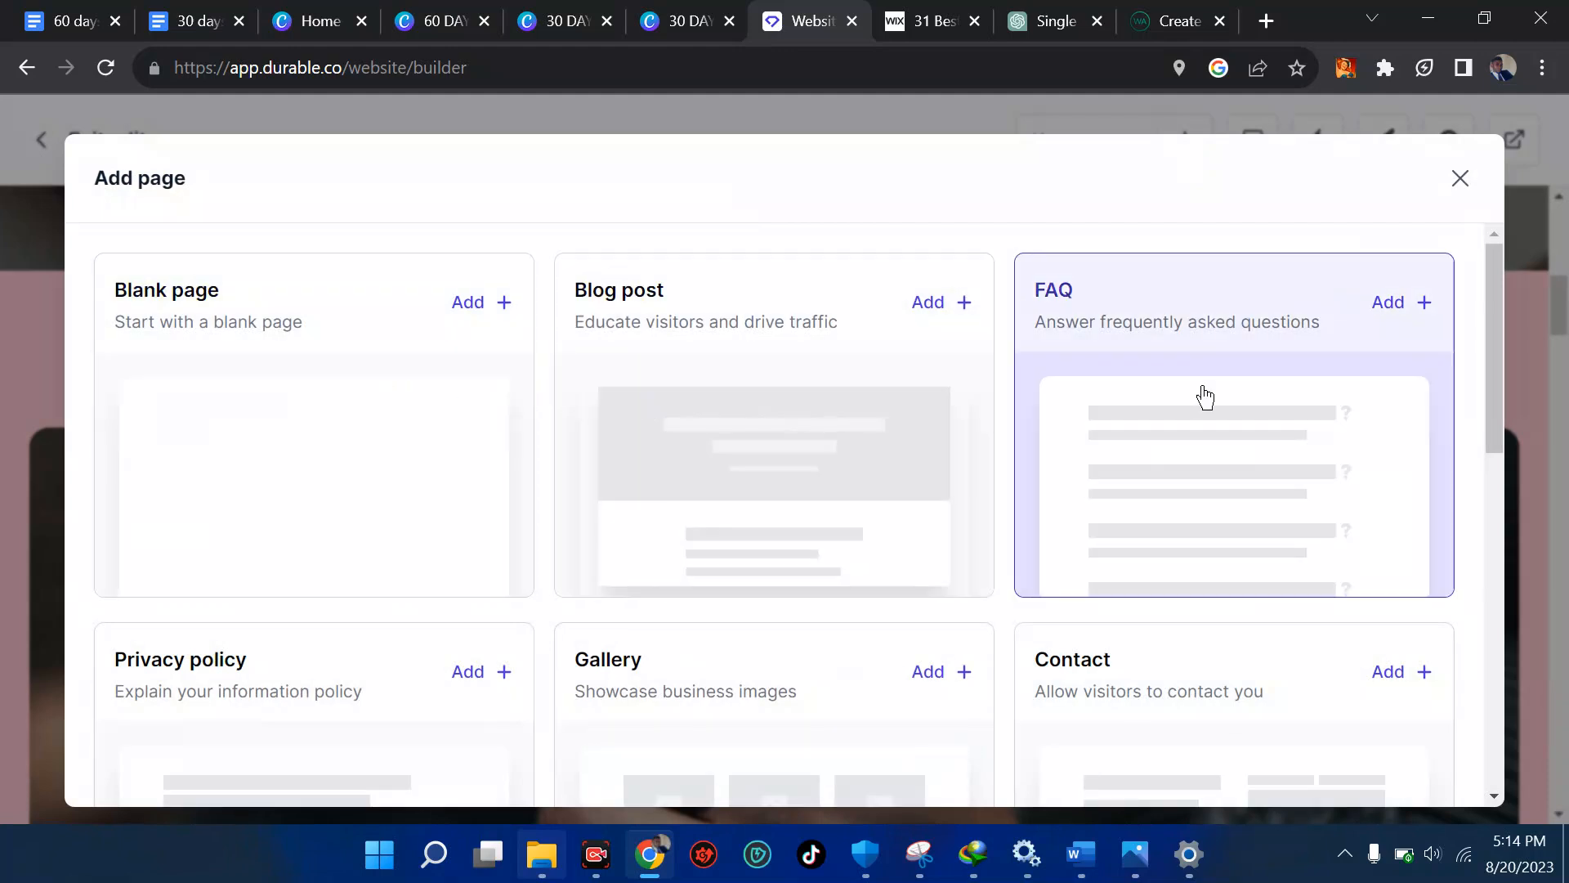
pyautogui.scroll(-2, 950, 428)
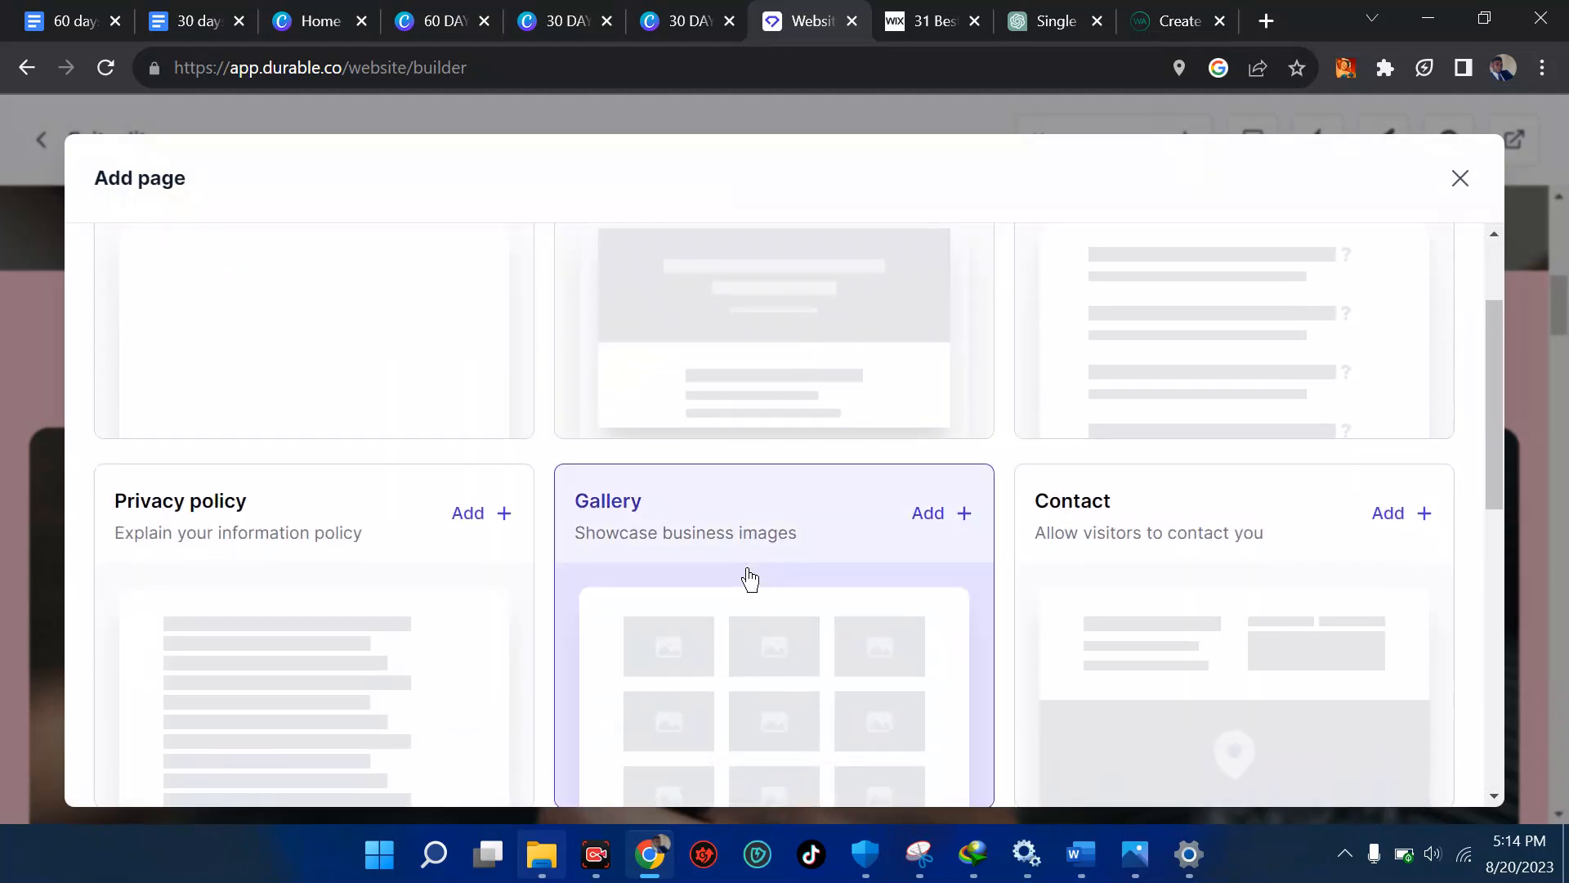
pyautogui.scroll(-2, 750, 580)
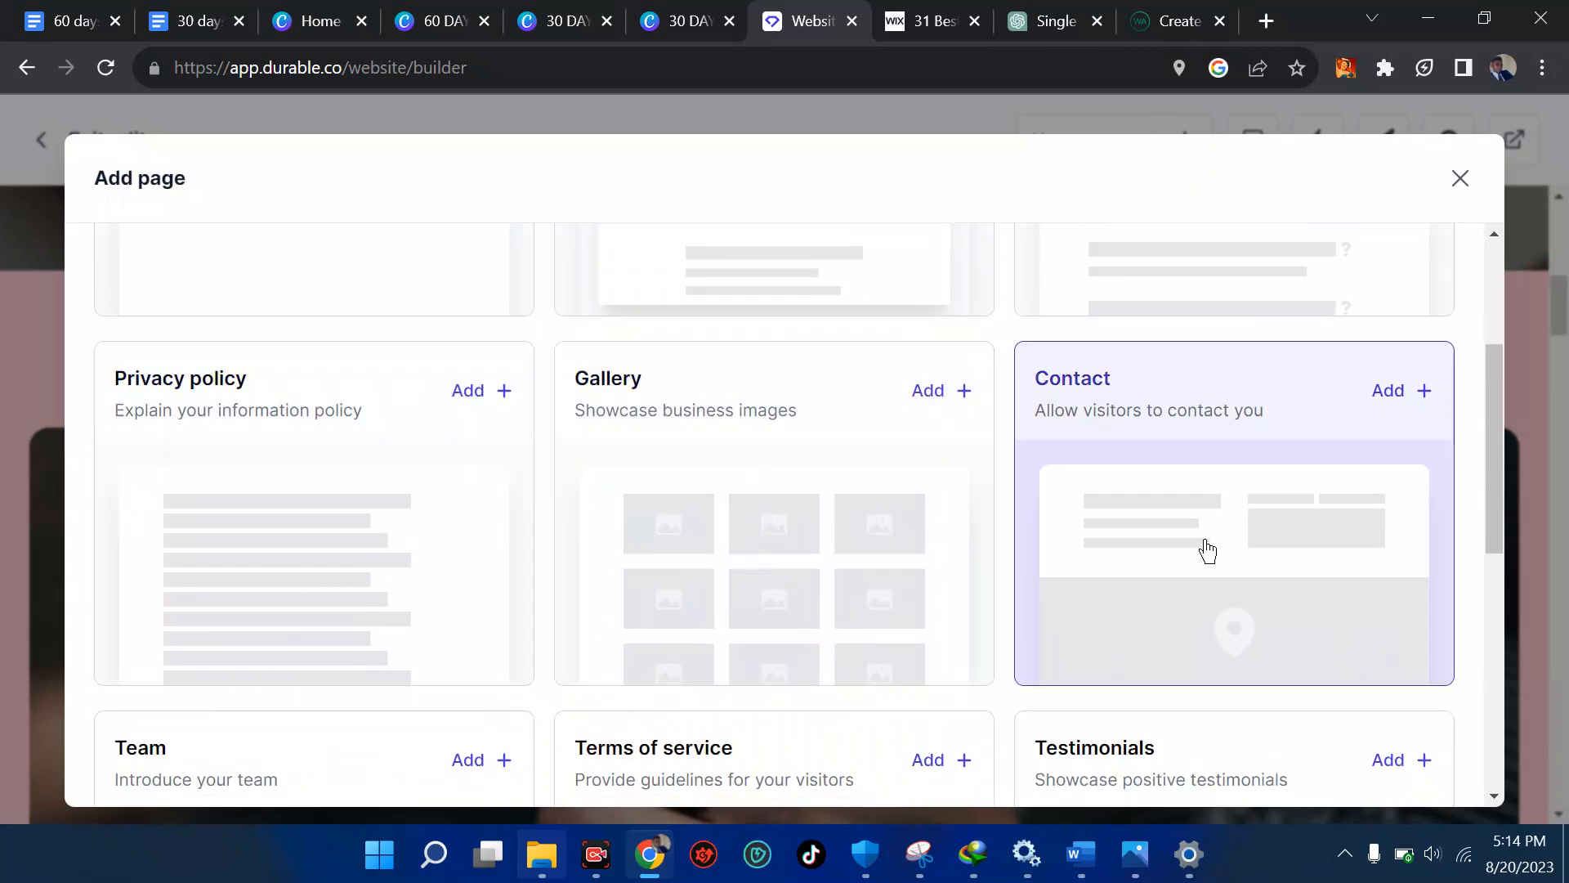
pyautogui.scroll(-2, 1206, 548)
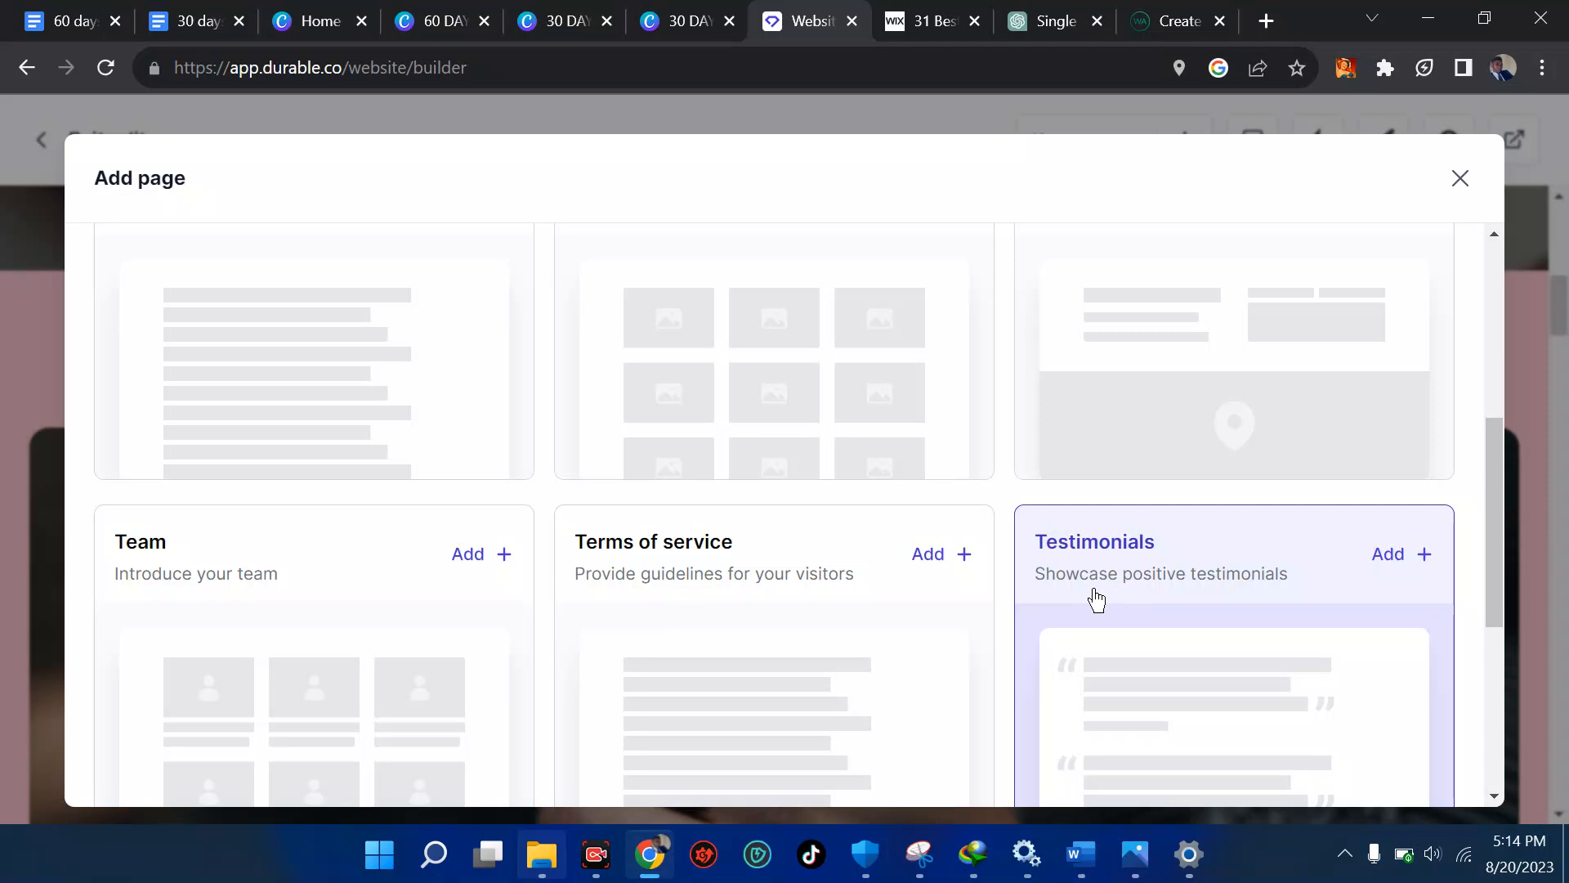
pyautogui.scroll(2, 1062, 392)
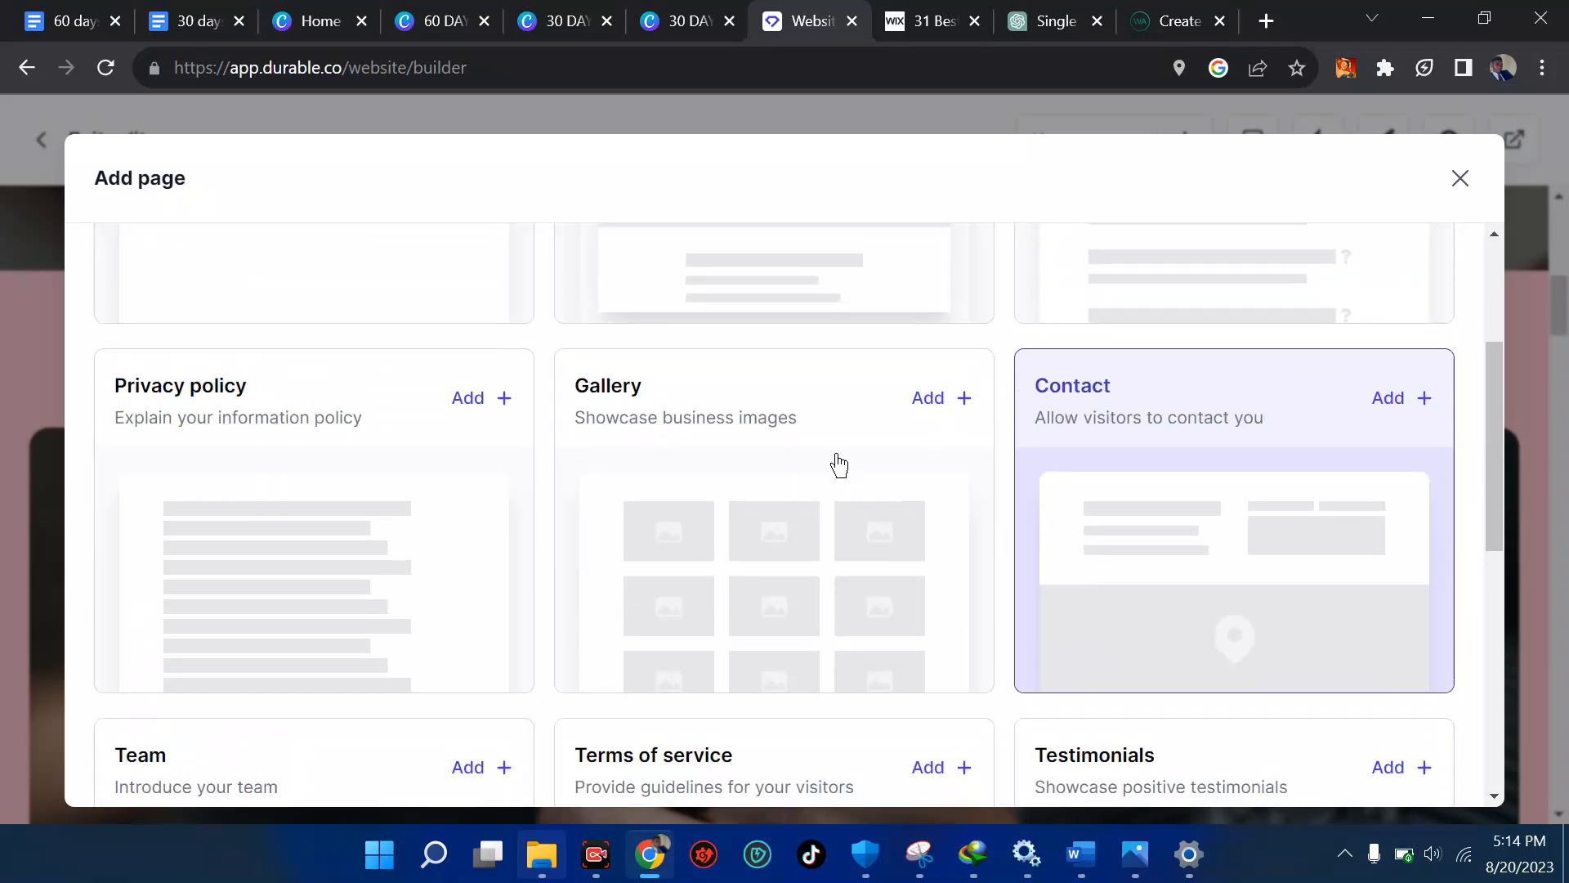
pyautogui.click(718, 495)
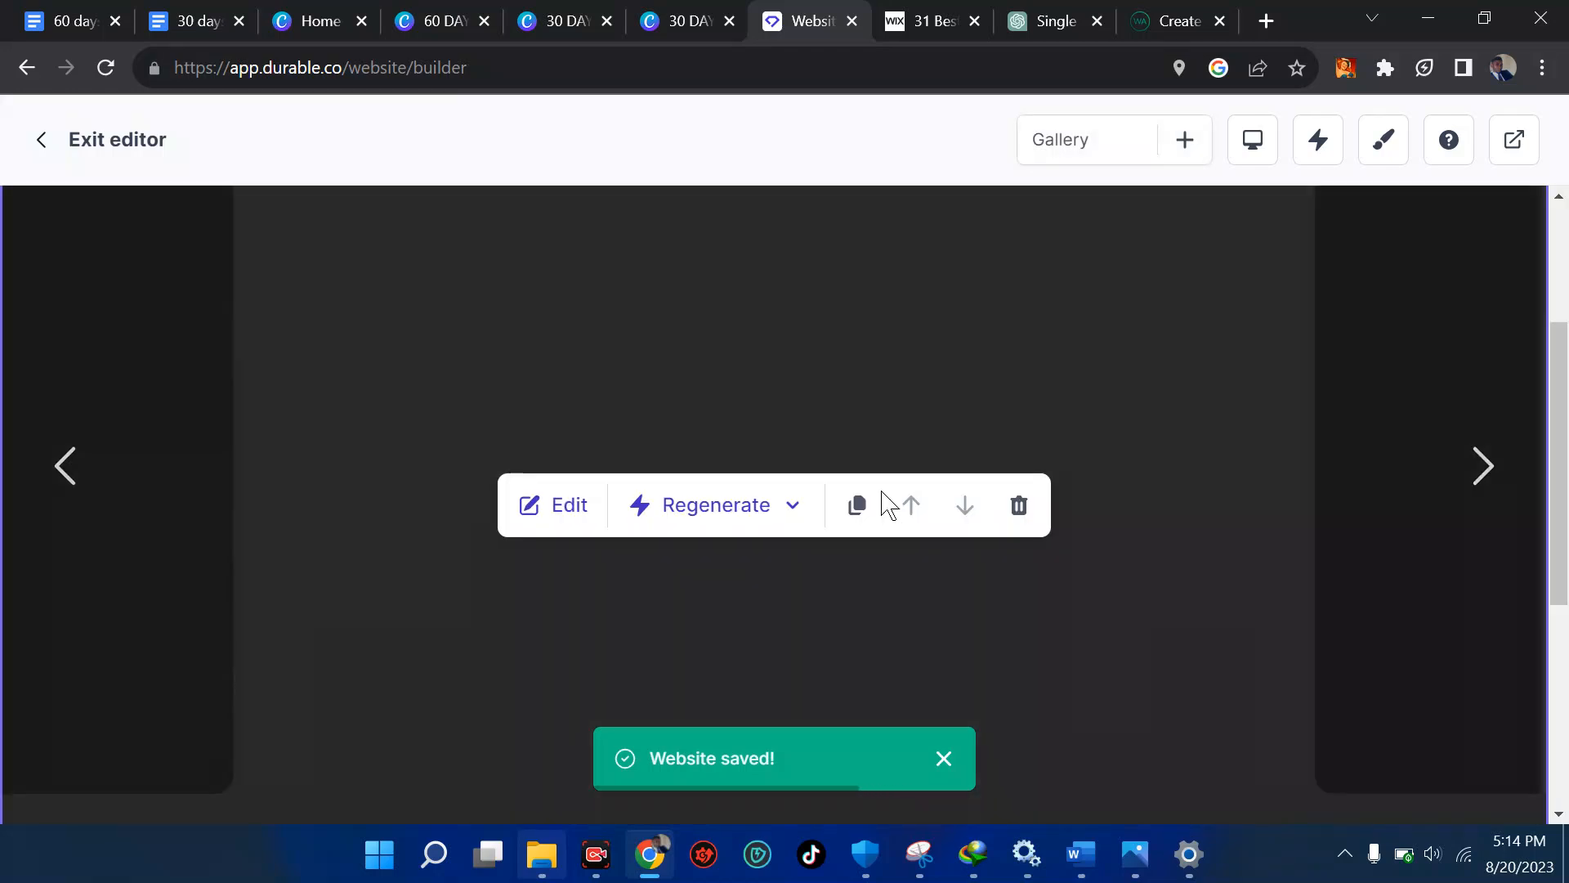
# Look over the new Gallery page from its header and image carousel to the footer.
pyautogui.scroll(-5, 1192, 546)
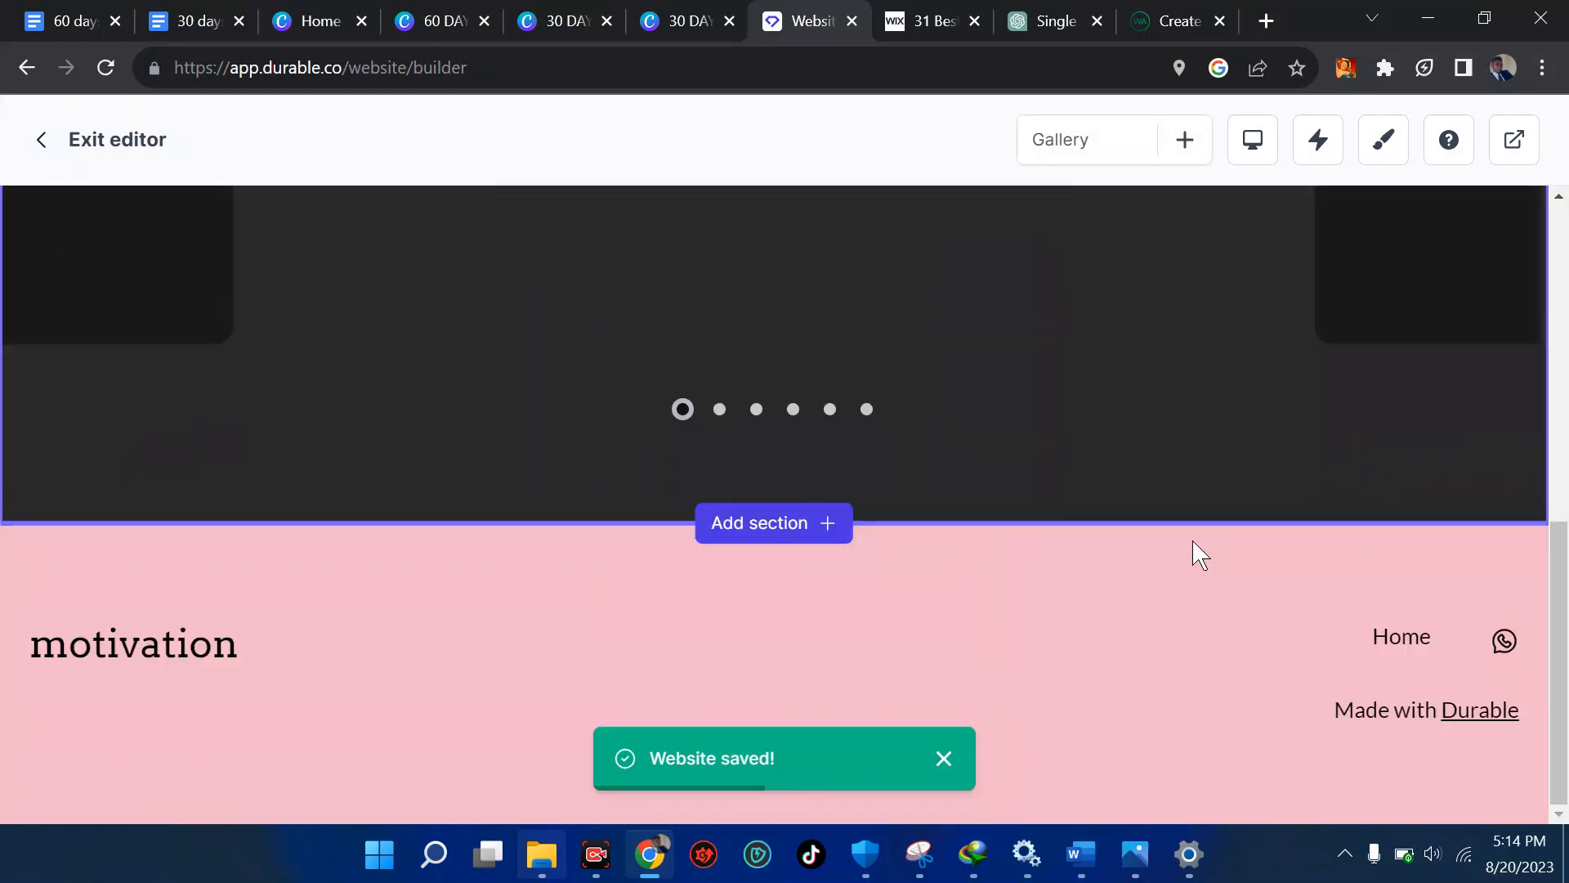
pyautogui.scroll(5, 1193, 543)
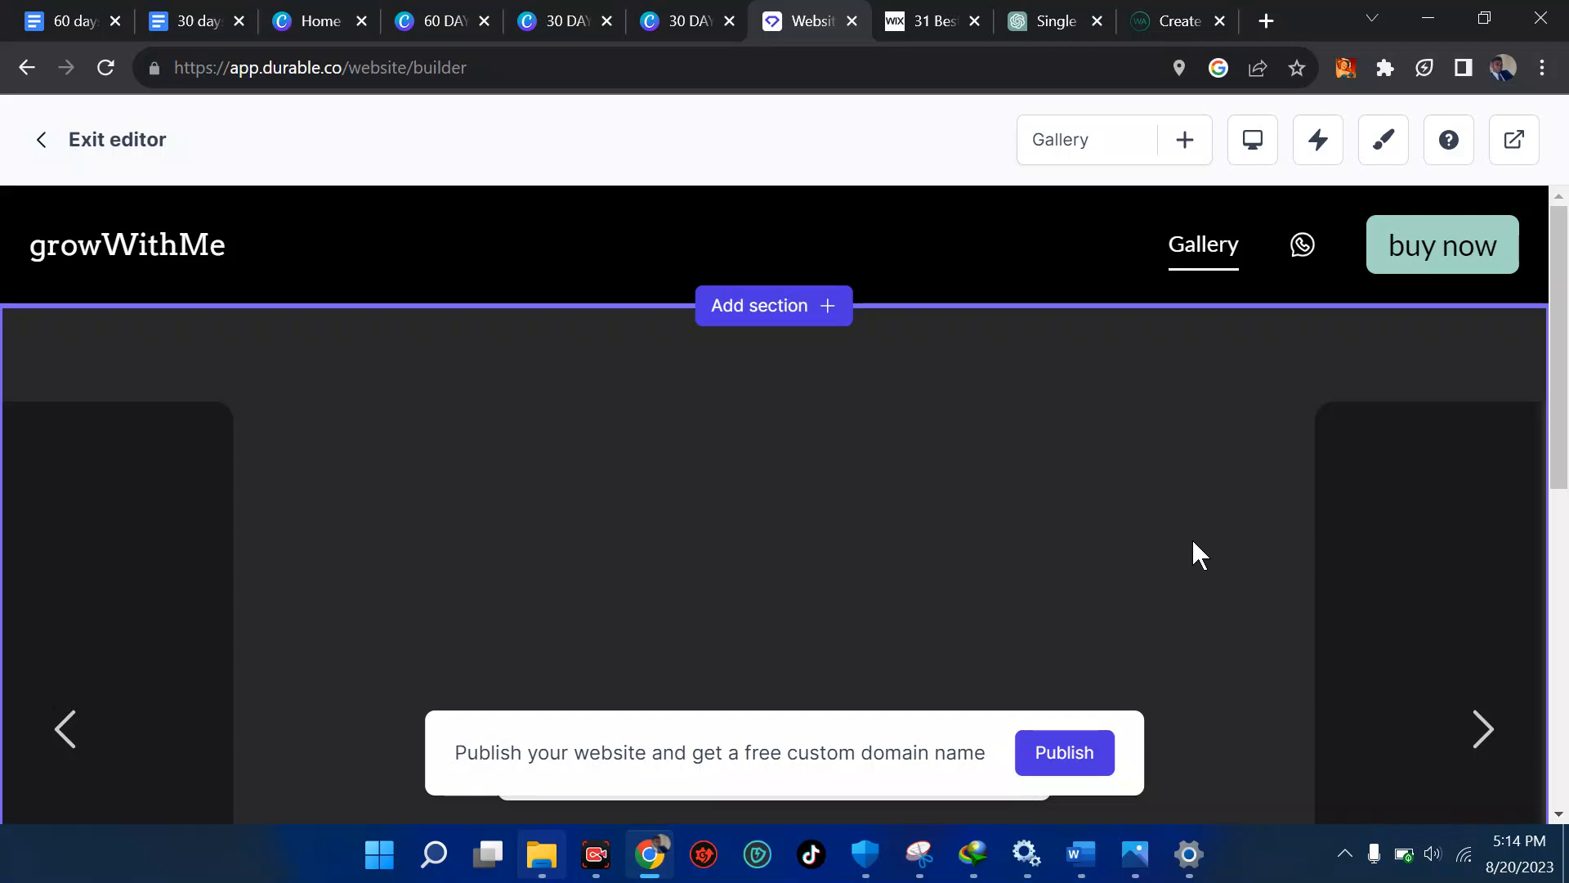
pyautogui.scroll(-3, 1193, 543)
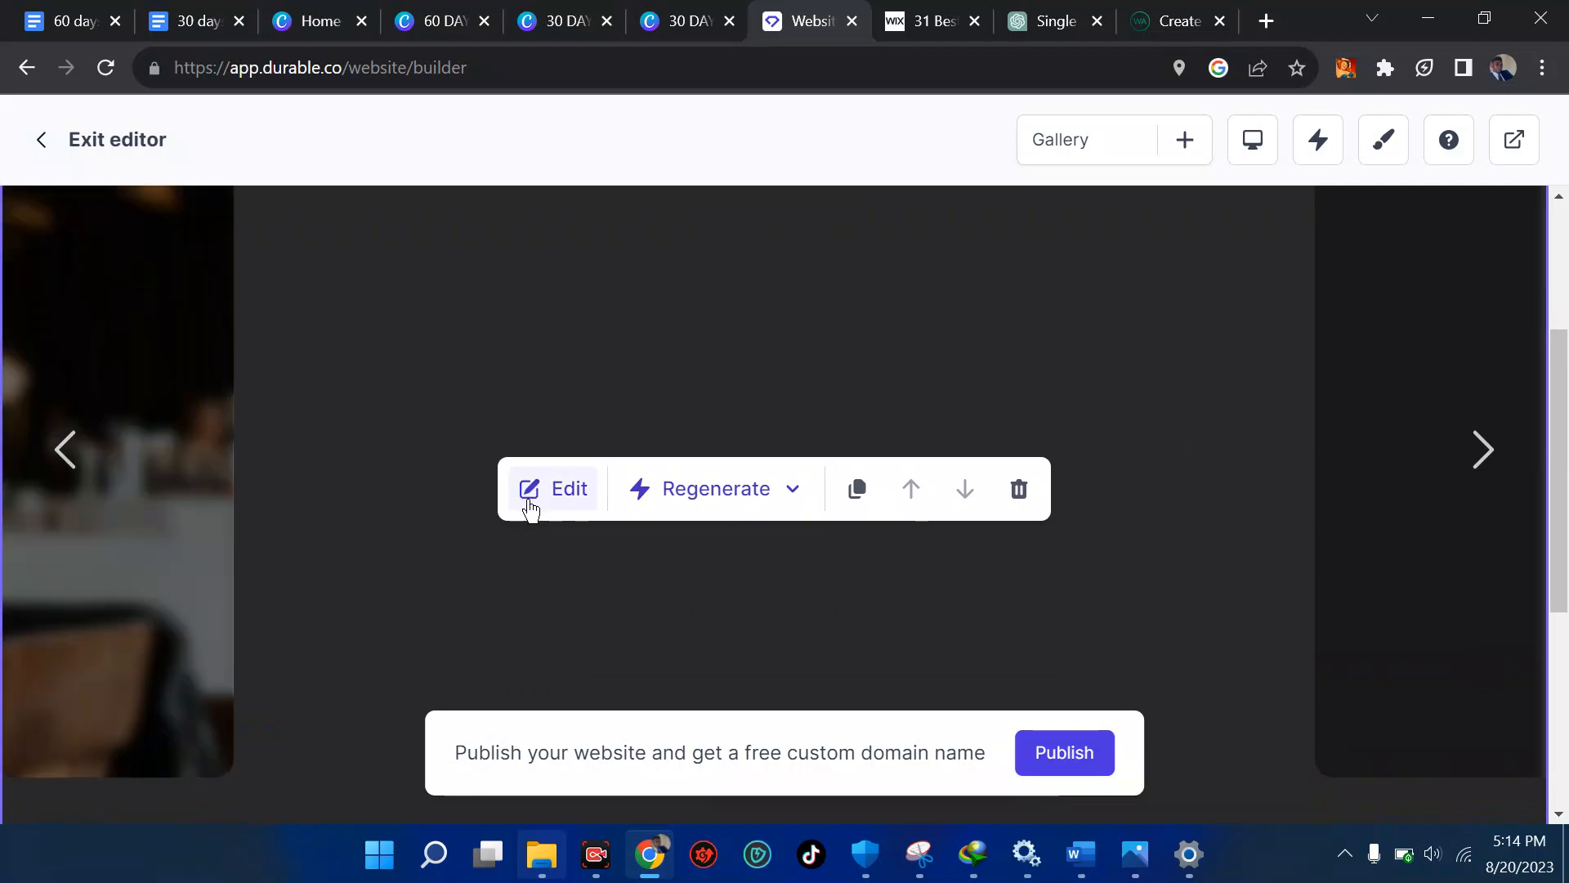
pyautogui.scroll(-2, 798, 520)
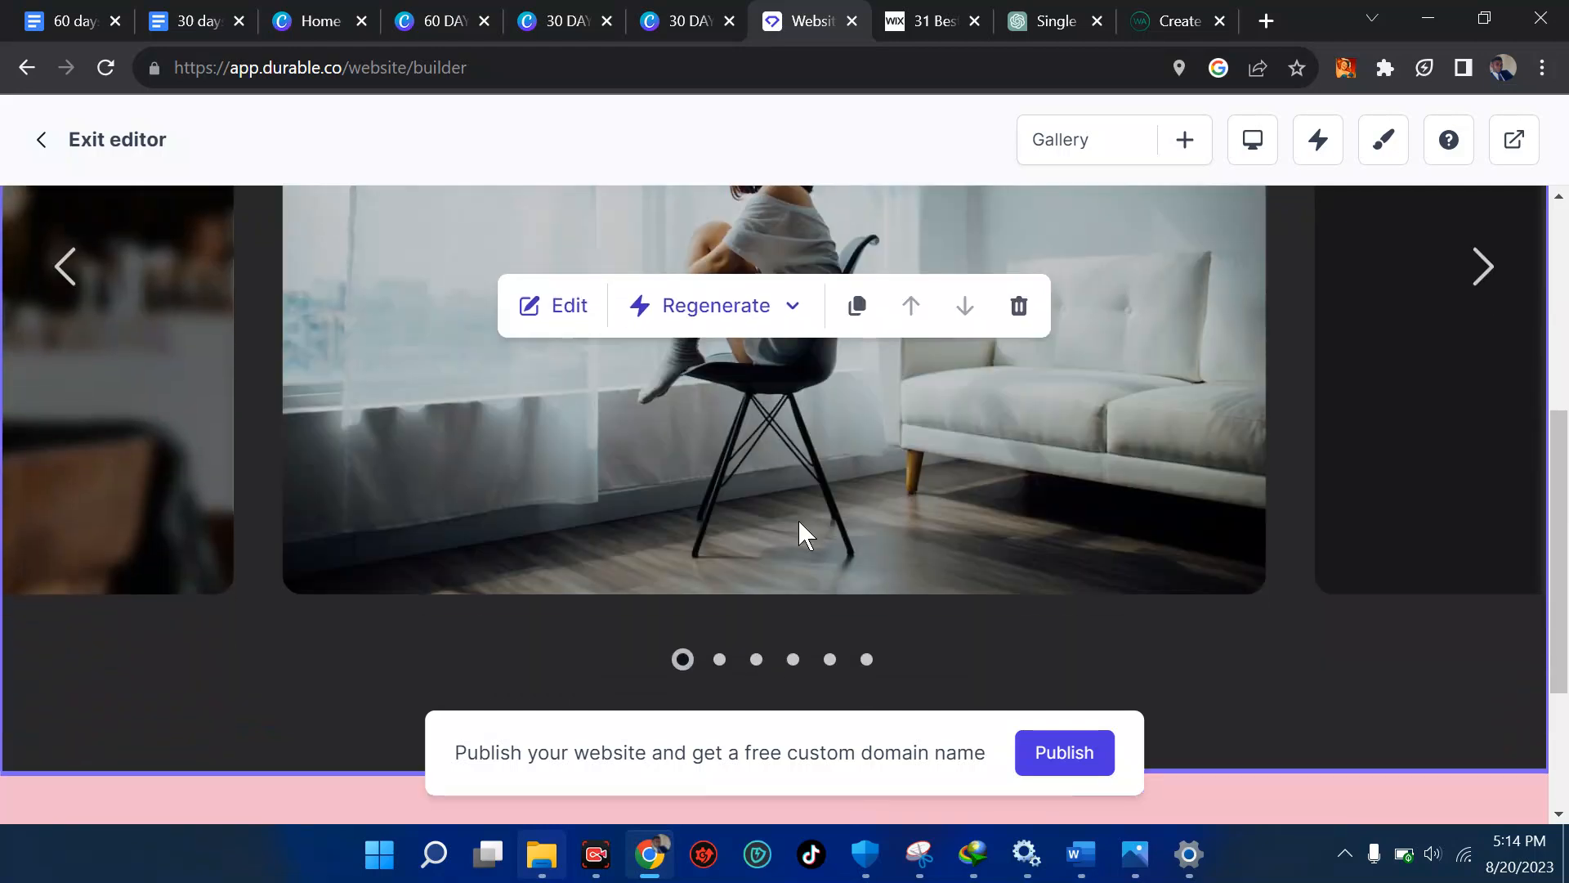
pyautogui.scroll(2, 972, 451)
pyautogui.scroll(1, 973, 451)
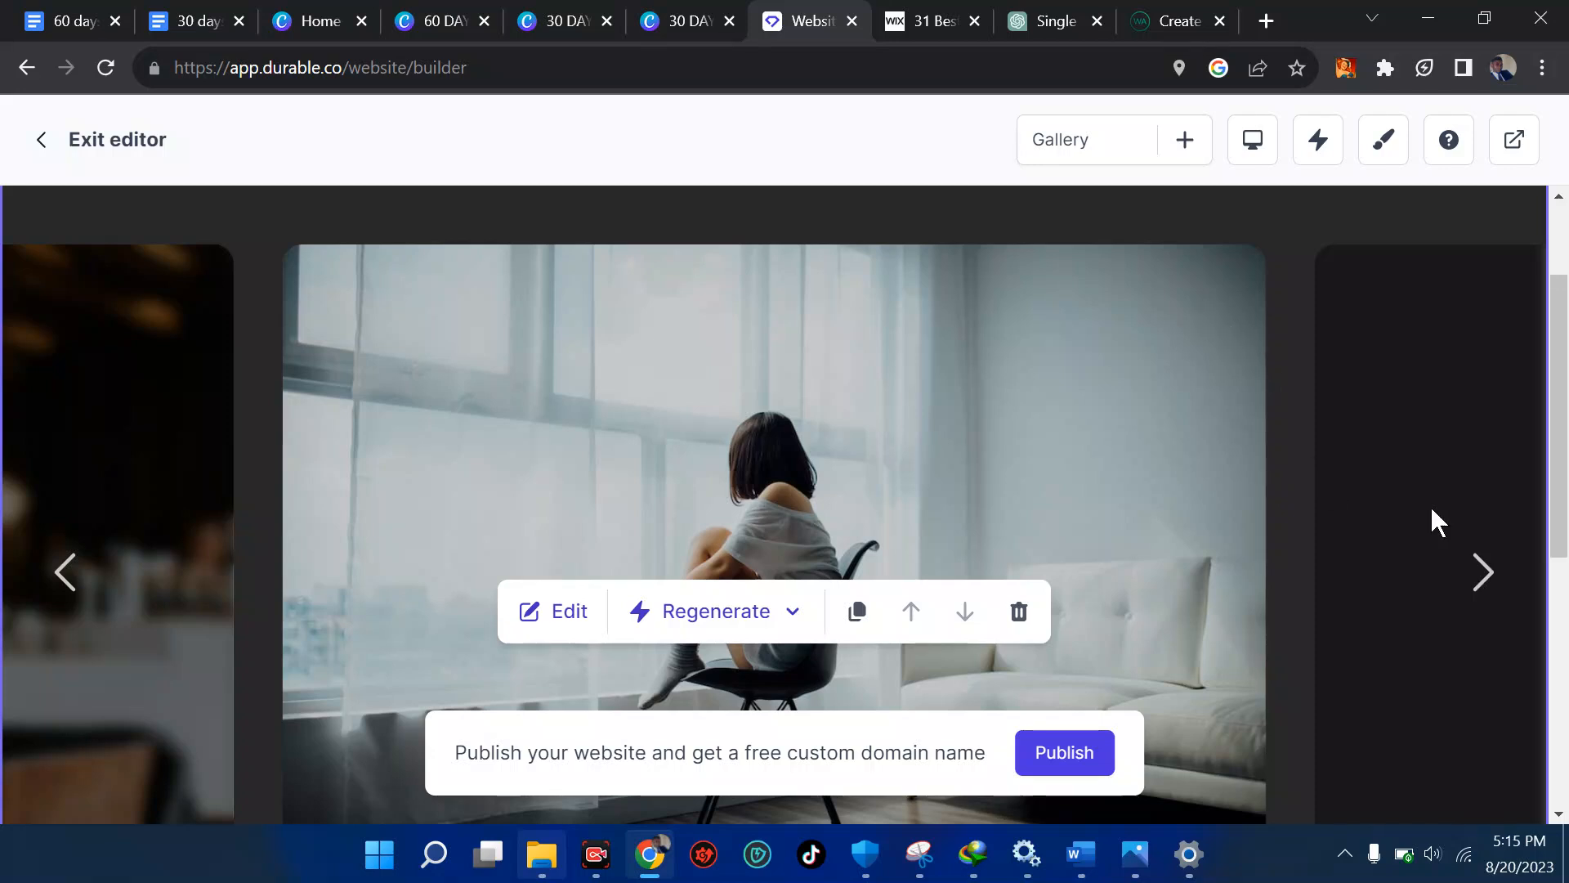
pyautogui.scroll(-1, 1458, 539)
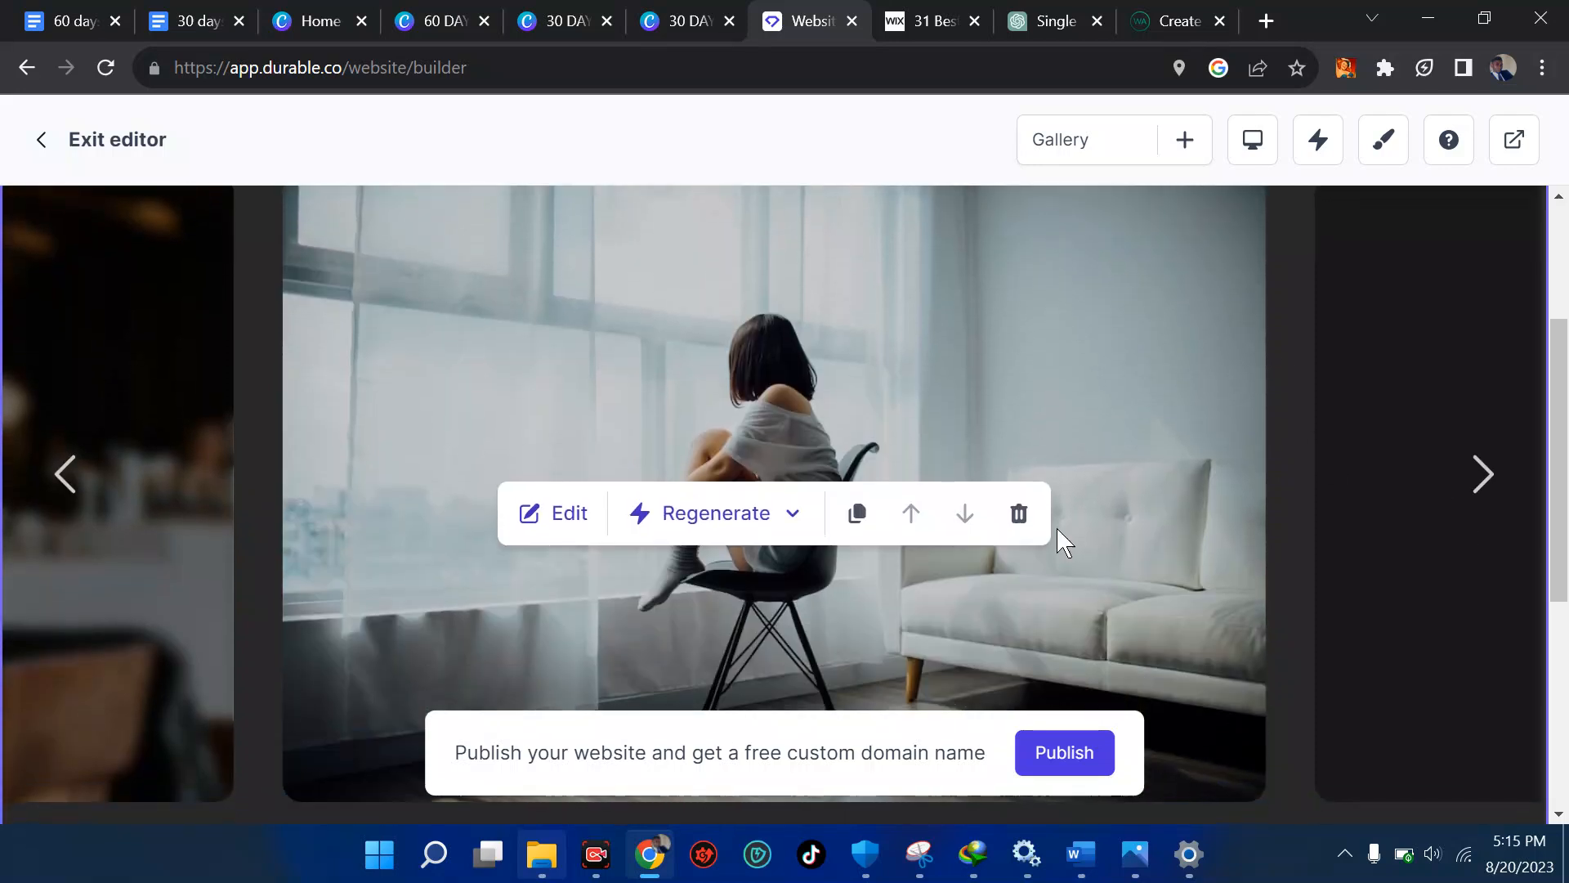
# Open the gallery section for editing, review its images and check the upload option for adding another image.
pyautogui.click(572, 515)
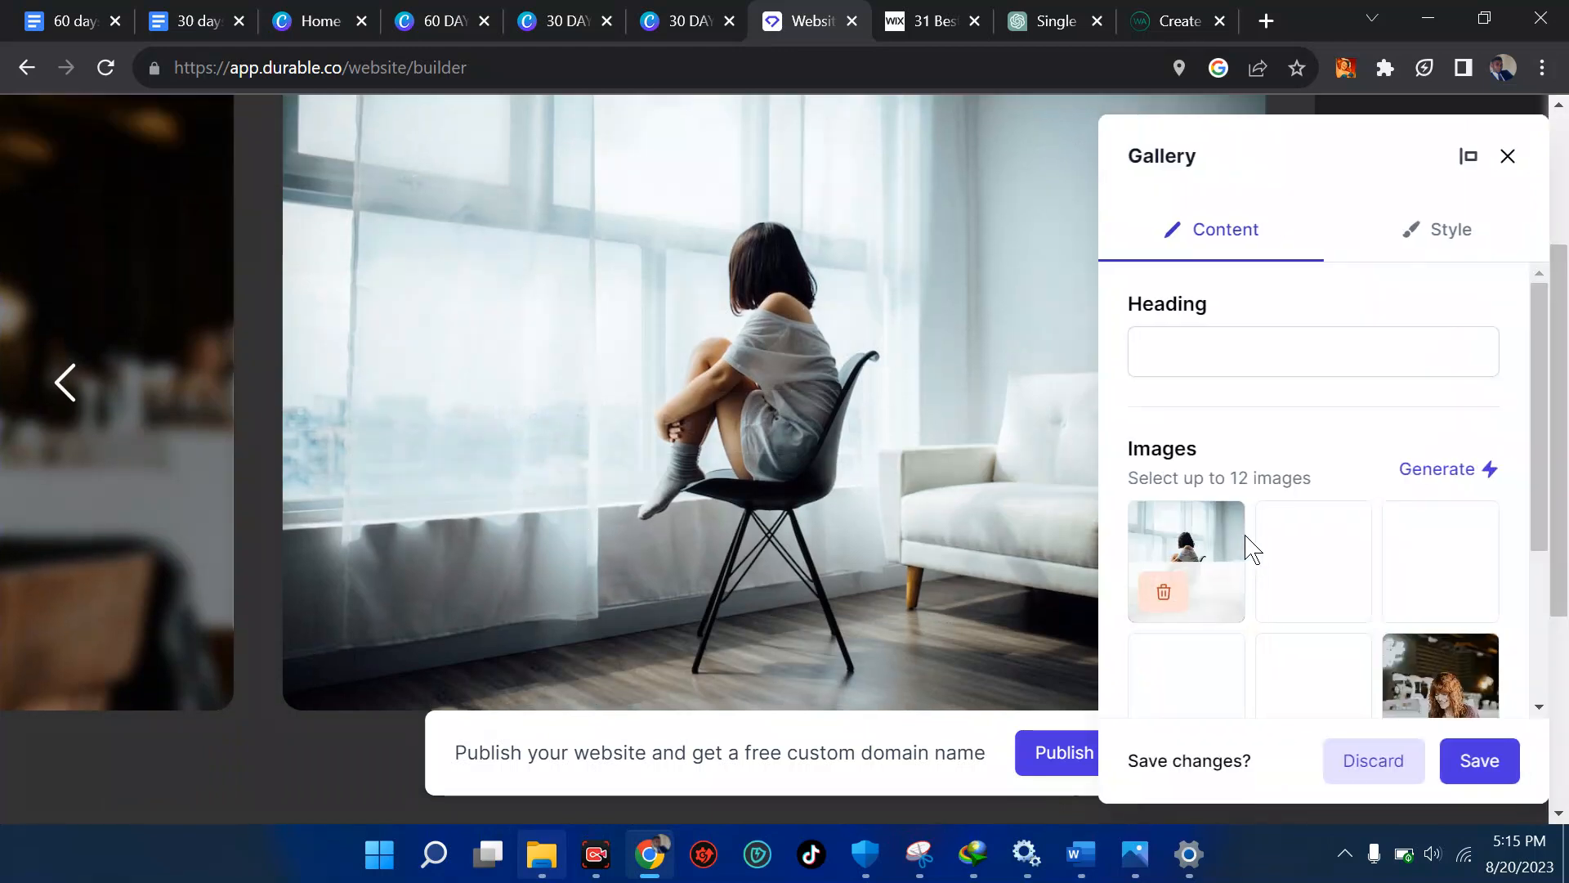
pyautogui.scroll(-1, 1246, 538)
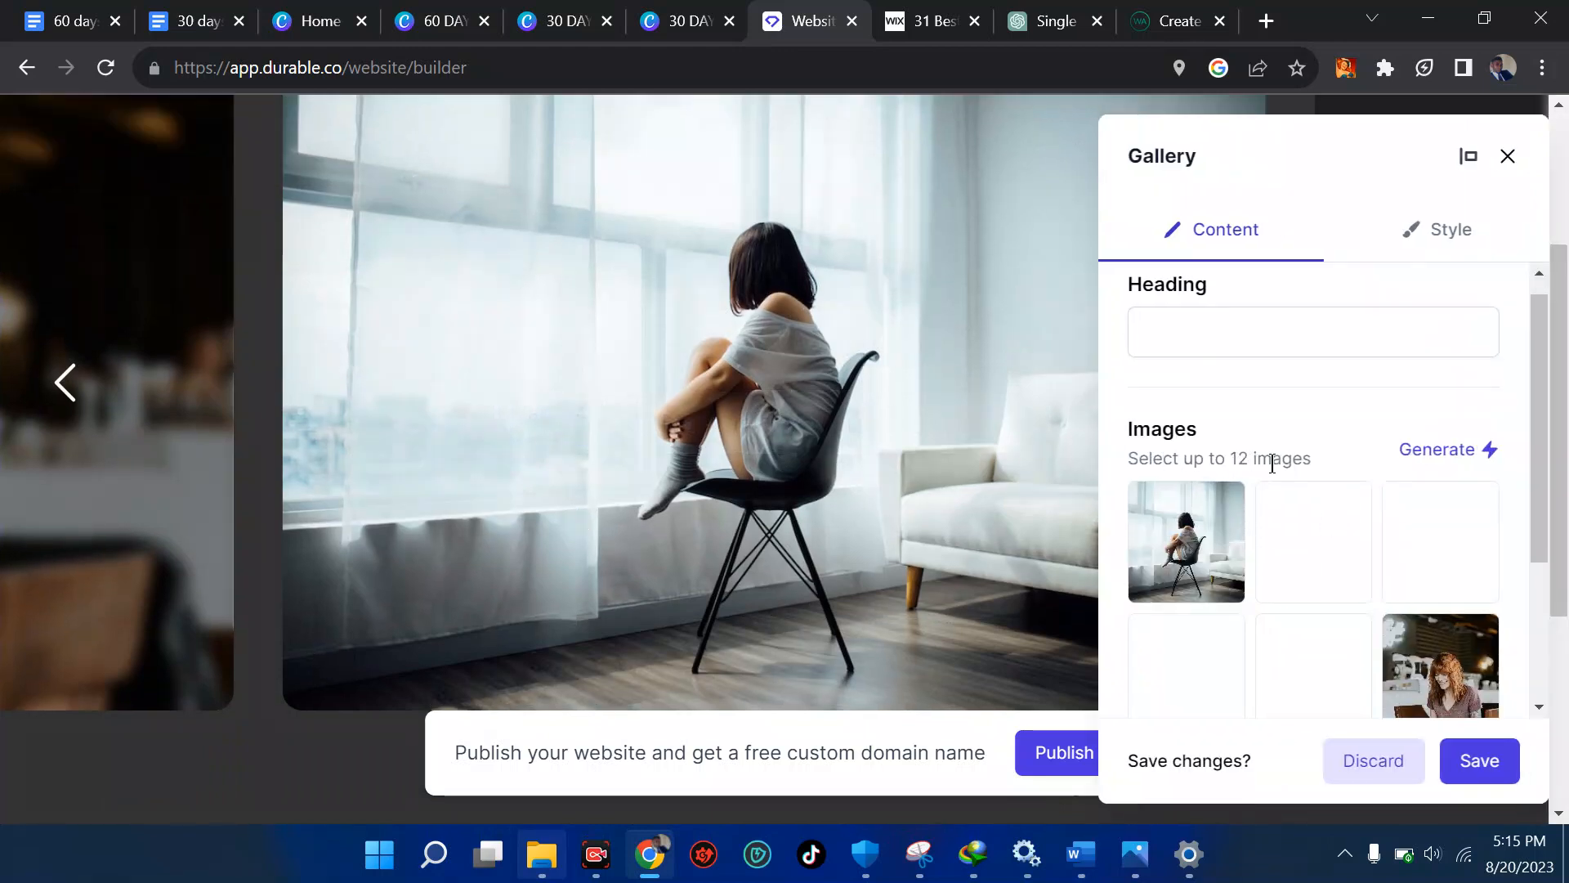
pyautogui.scroll(-2, 1275, 470)
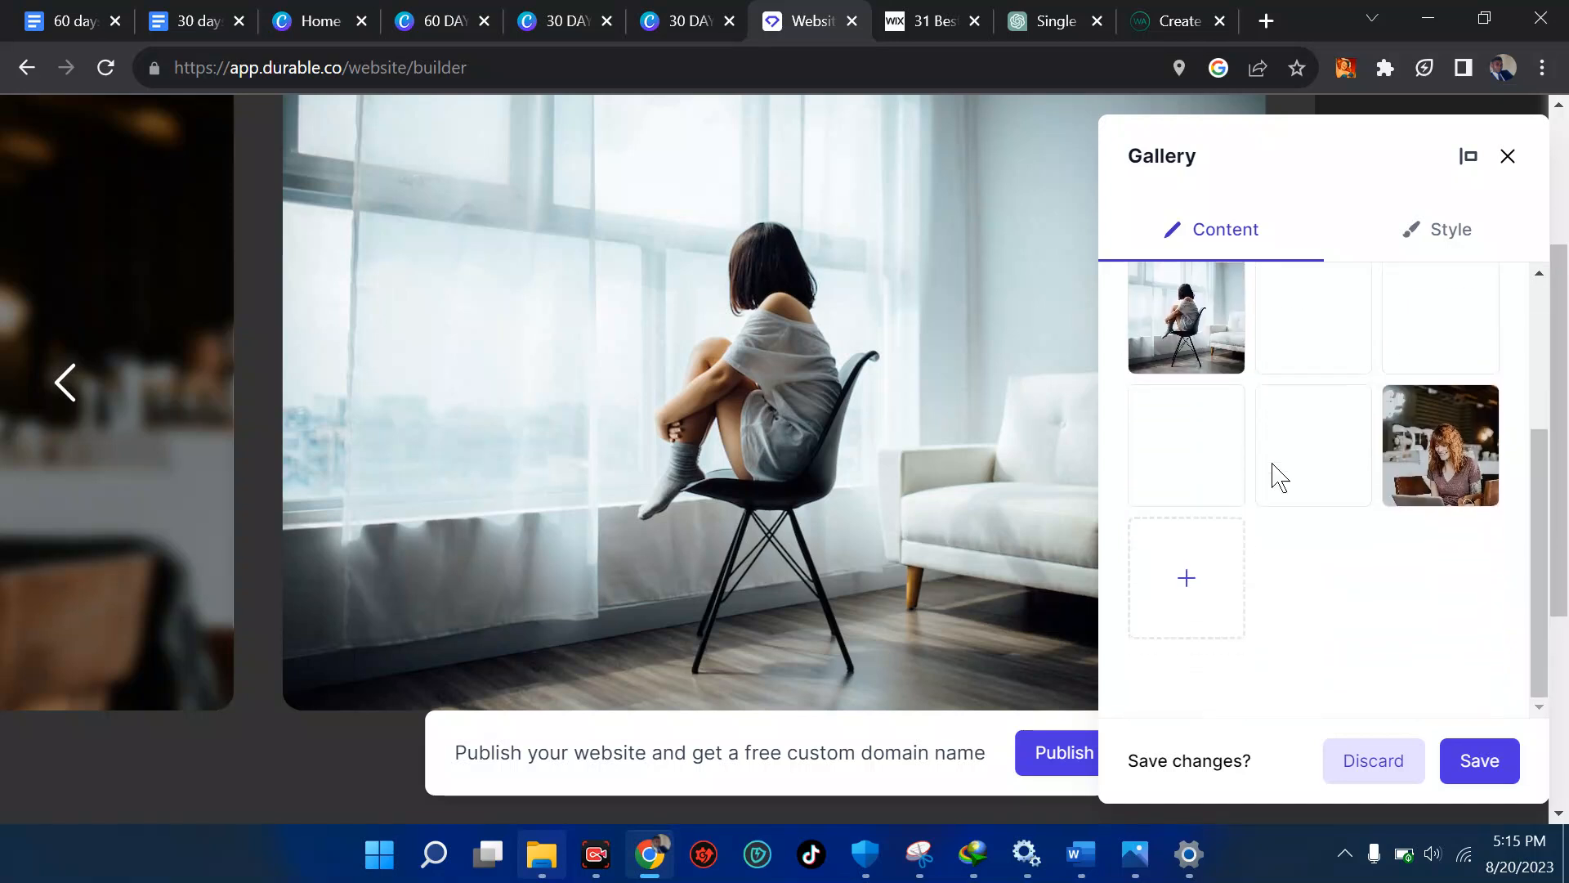
pyautogui.scroll(2, 1279, 478)
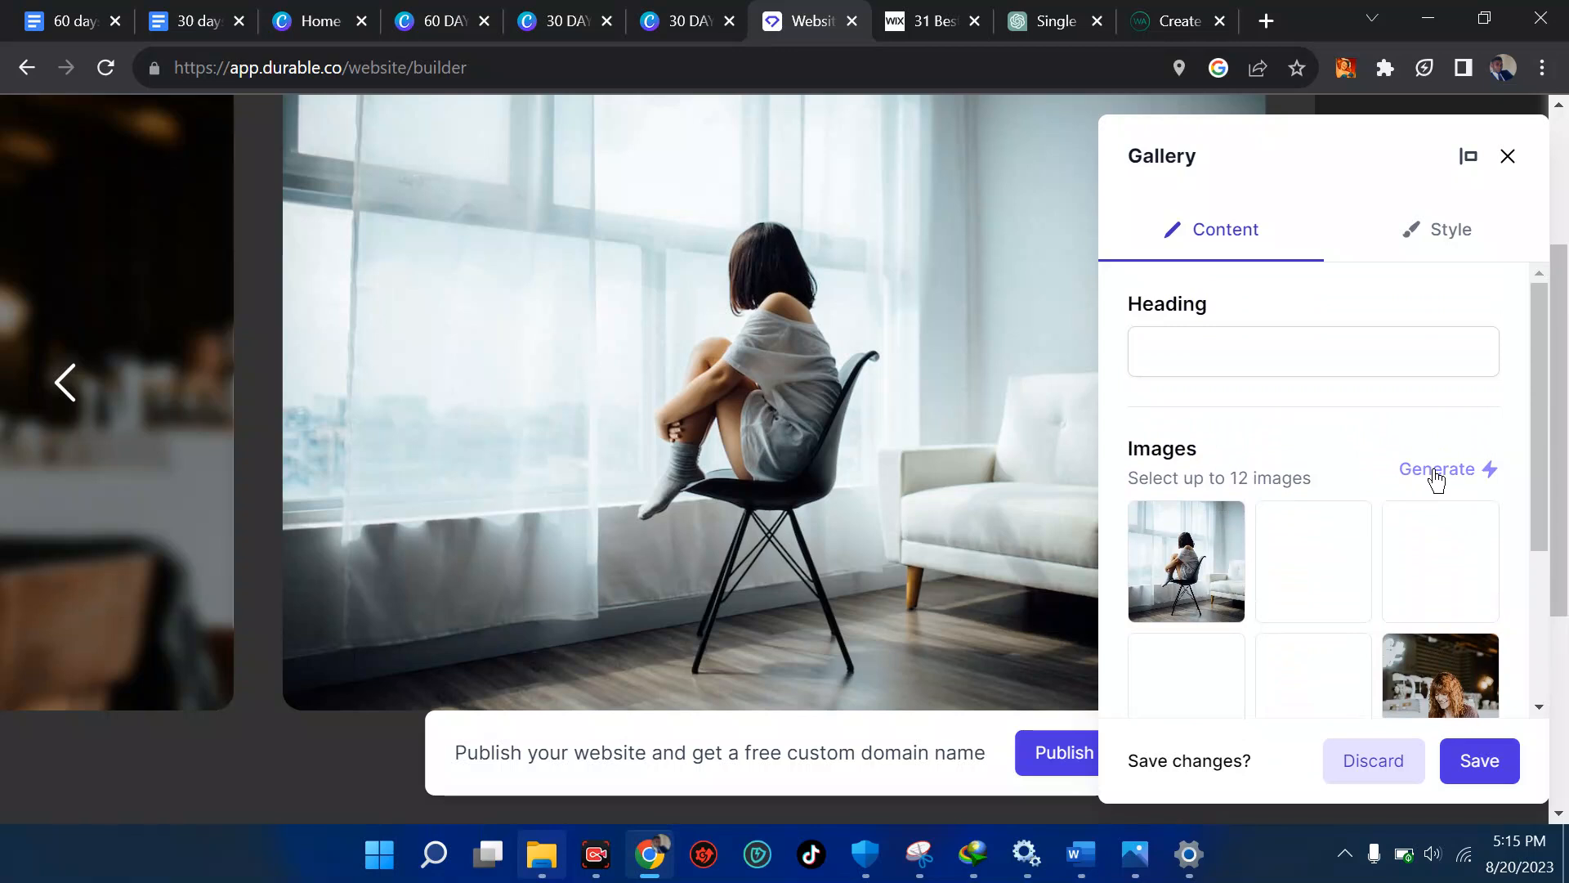
pyautogui.scroll(-3, 1436, 480)
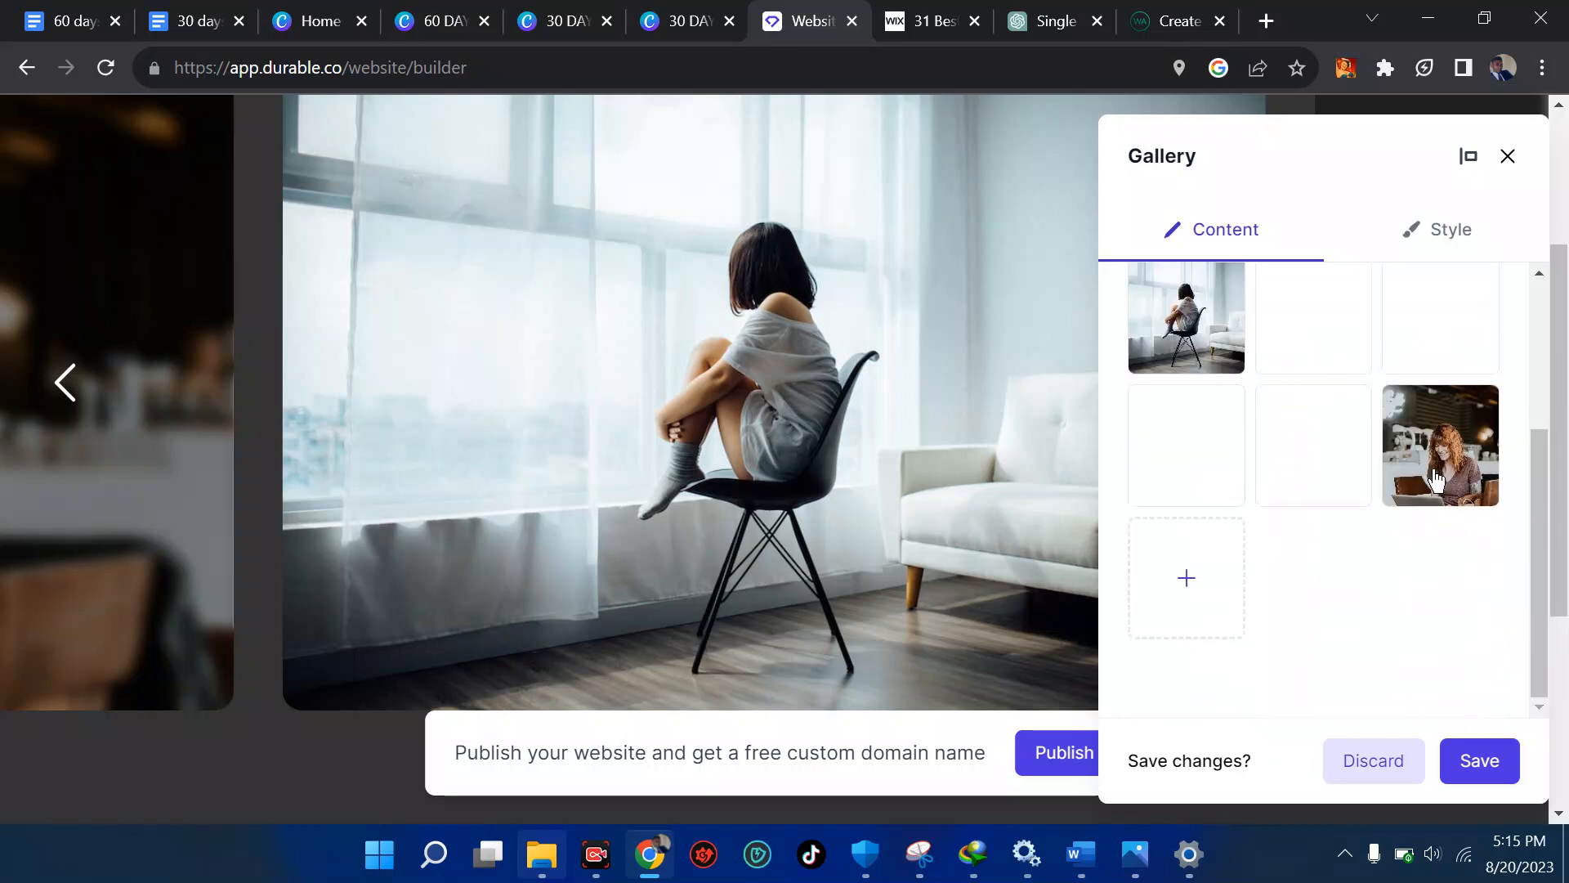
pyautogui.click(1187, 580)
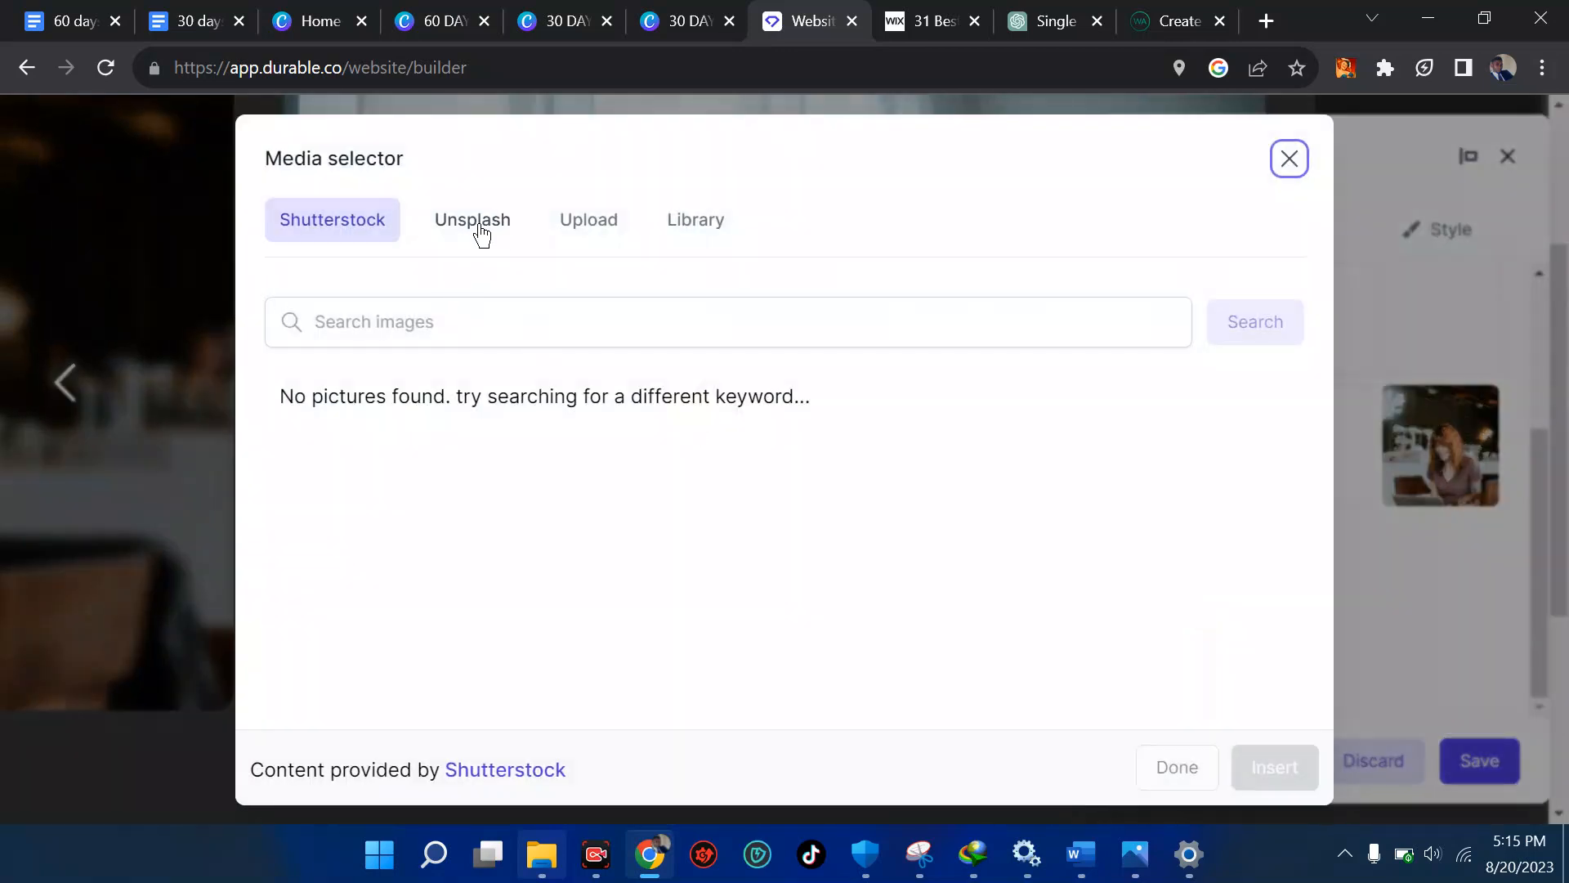
pyautogui.click(563, 226)
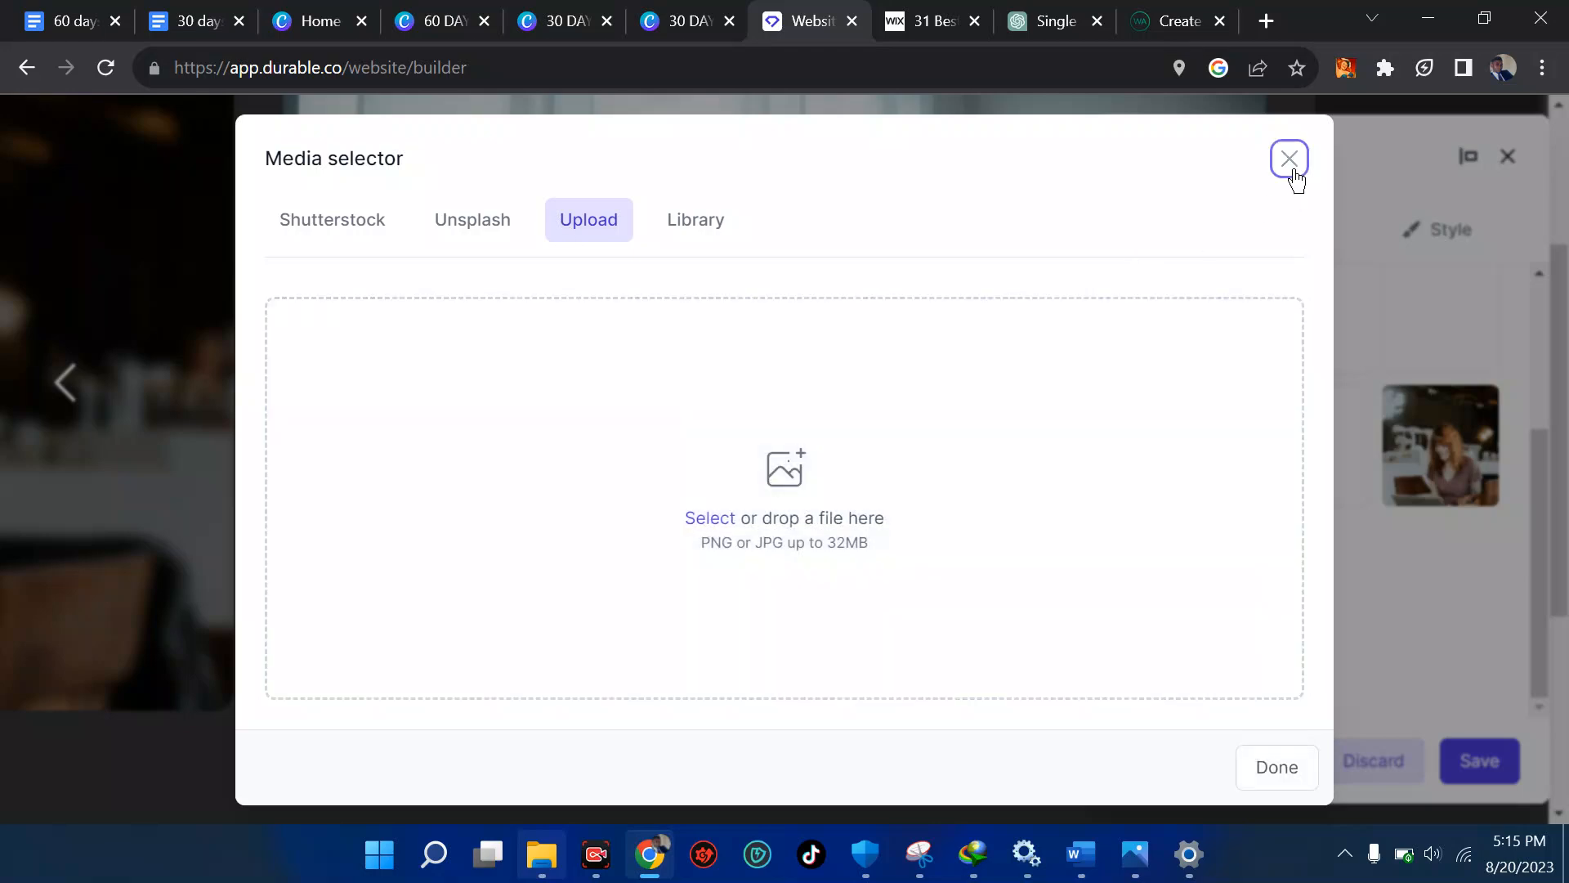
pyautogui.click(1289, 159)
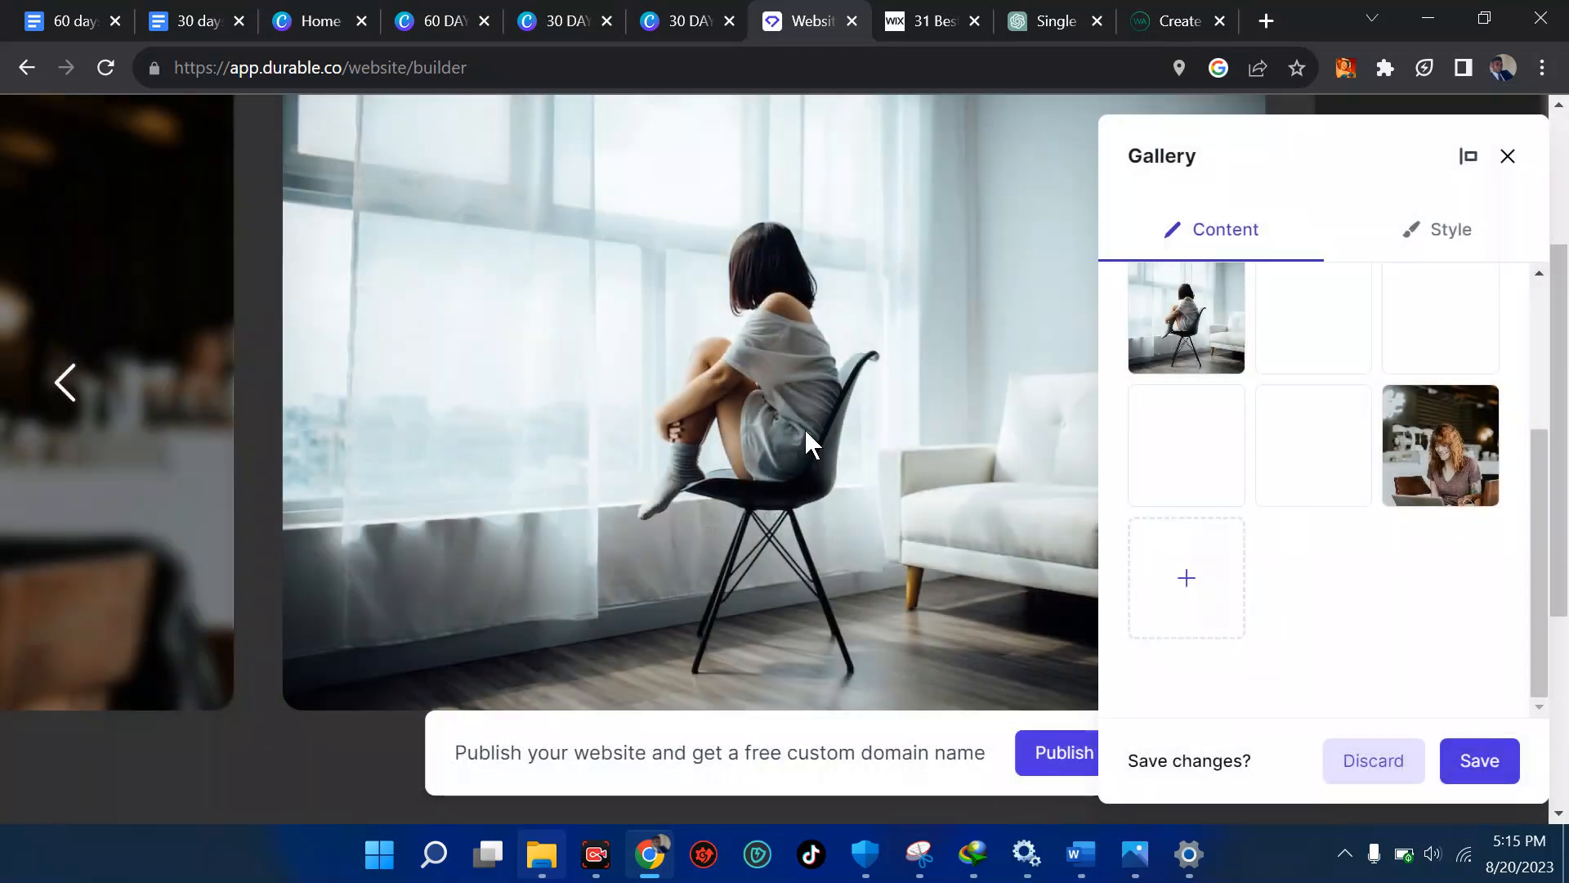
# Review the gallery's style settings, including the available layout types, and save the section.
pyautogui.click(1452, 232)
pyautogui.scroll(-3, 1240, 409)
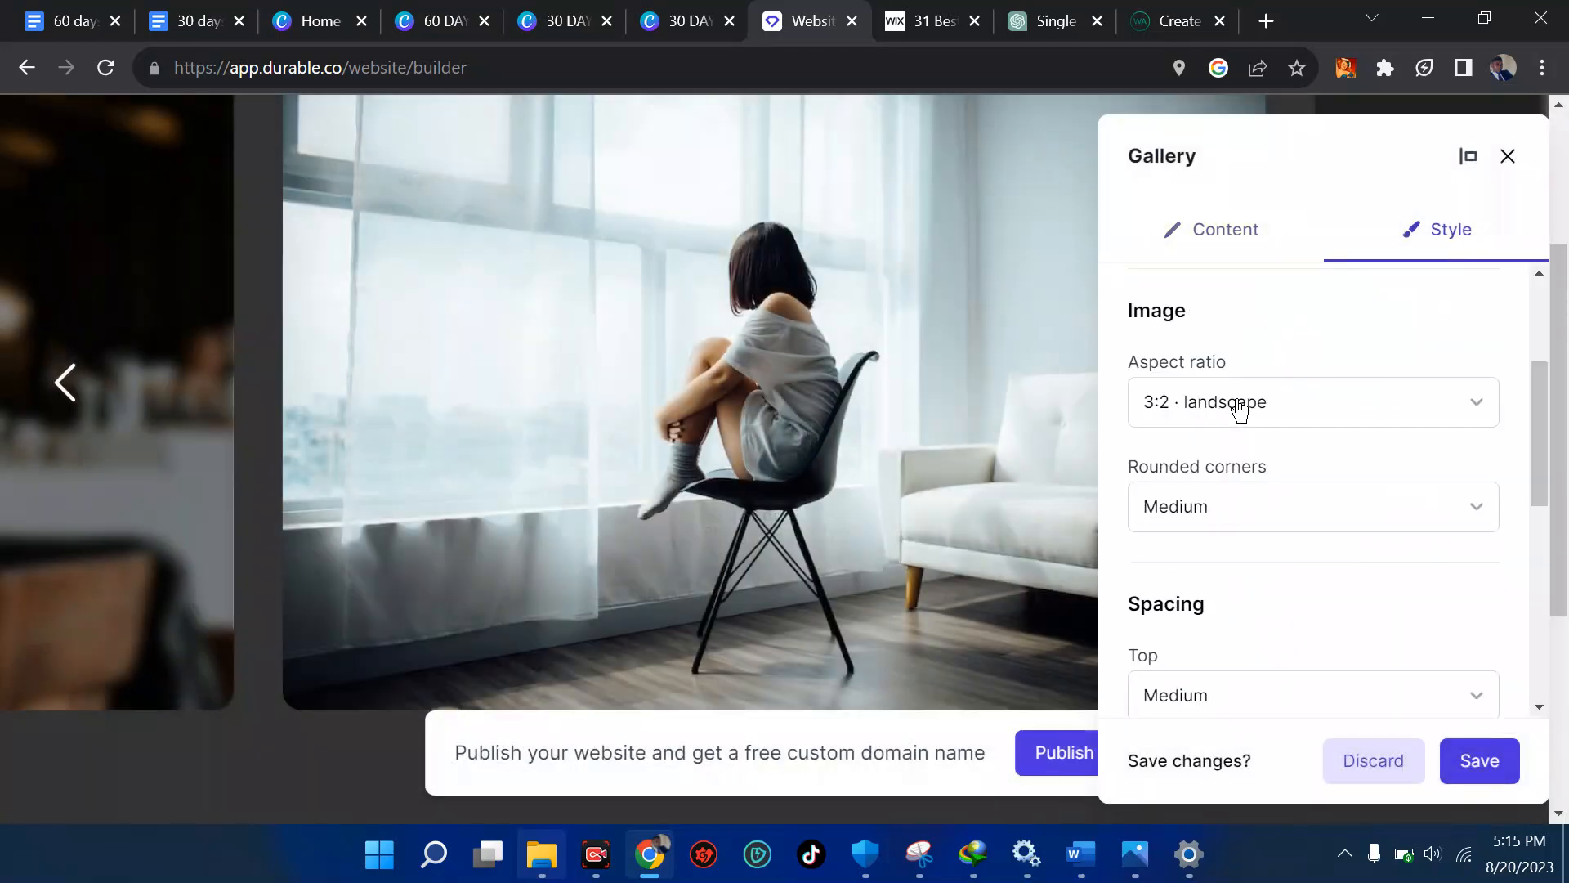
pyautogui.scroll(-1, 1240, 410)
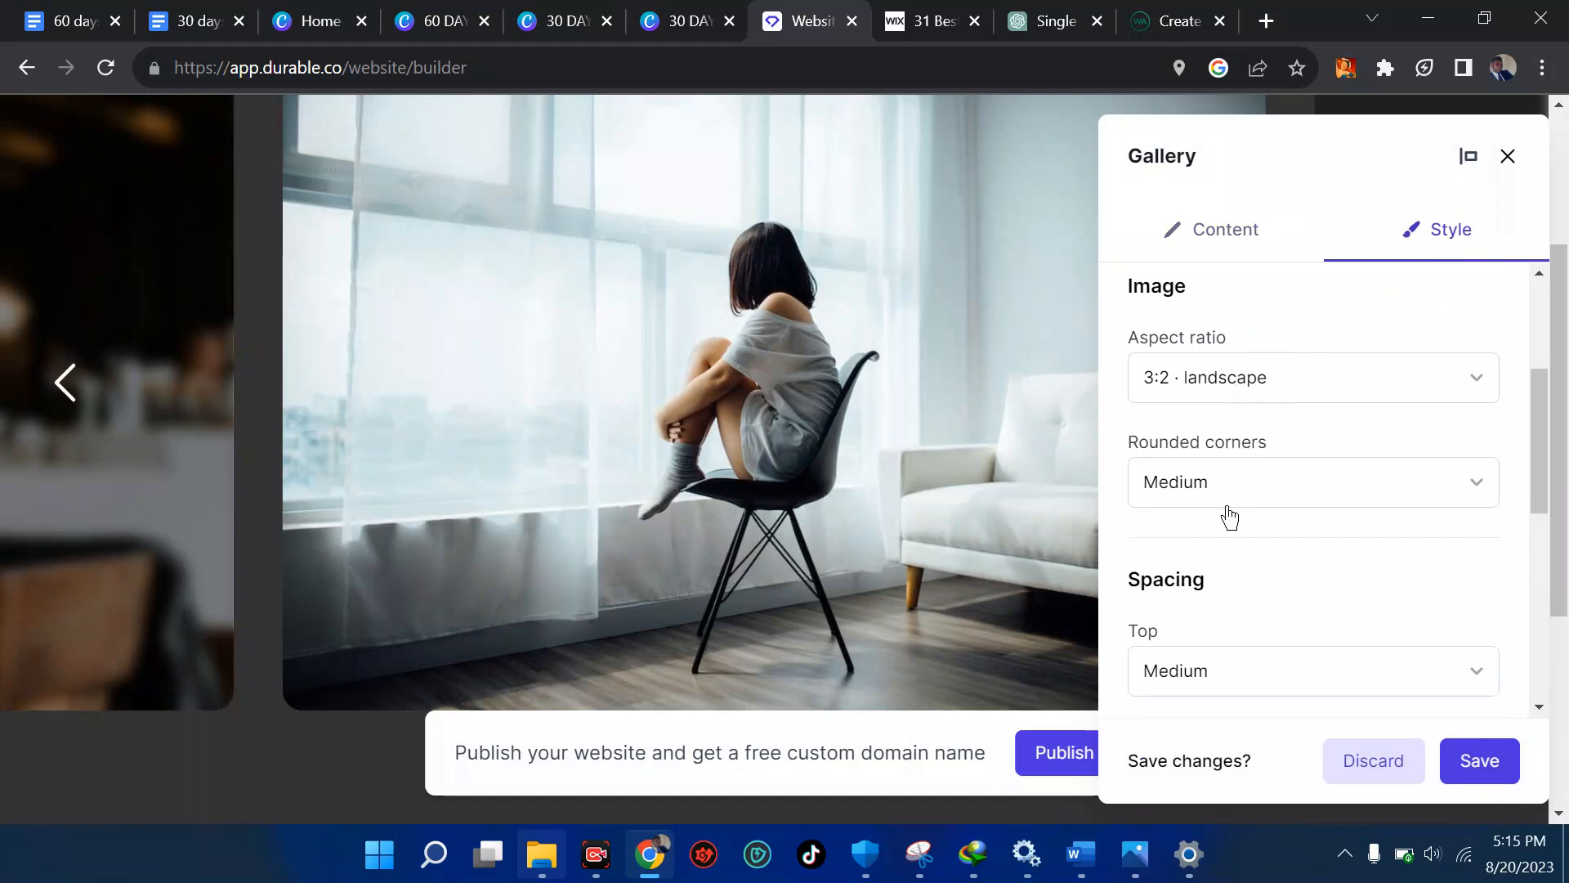
pyautogui.scroll(-1, 1226, 516)
pyautogui.scroll(4, 1223, 515)
pyautogui.click(1290, 464)
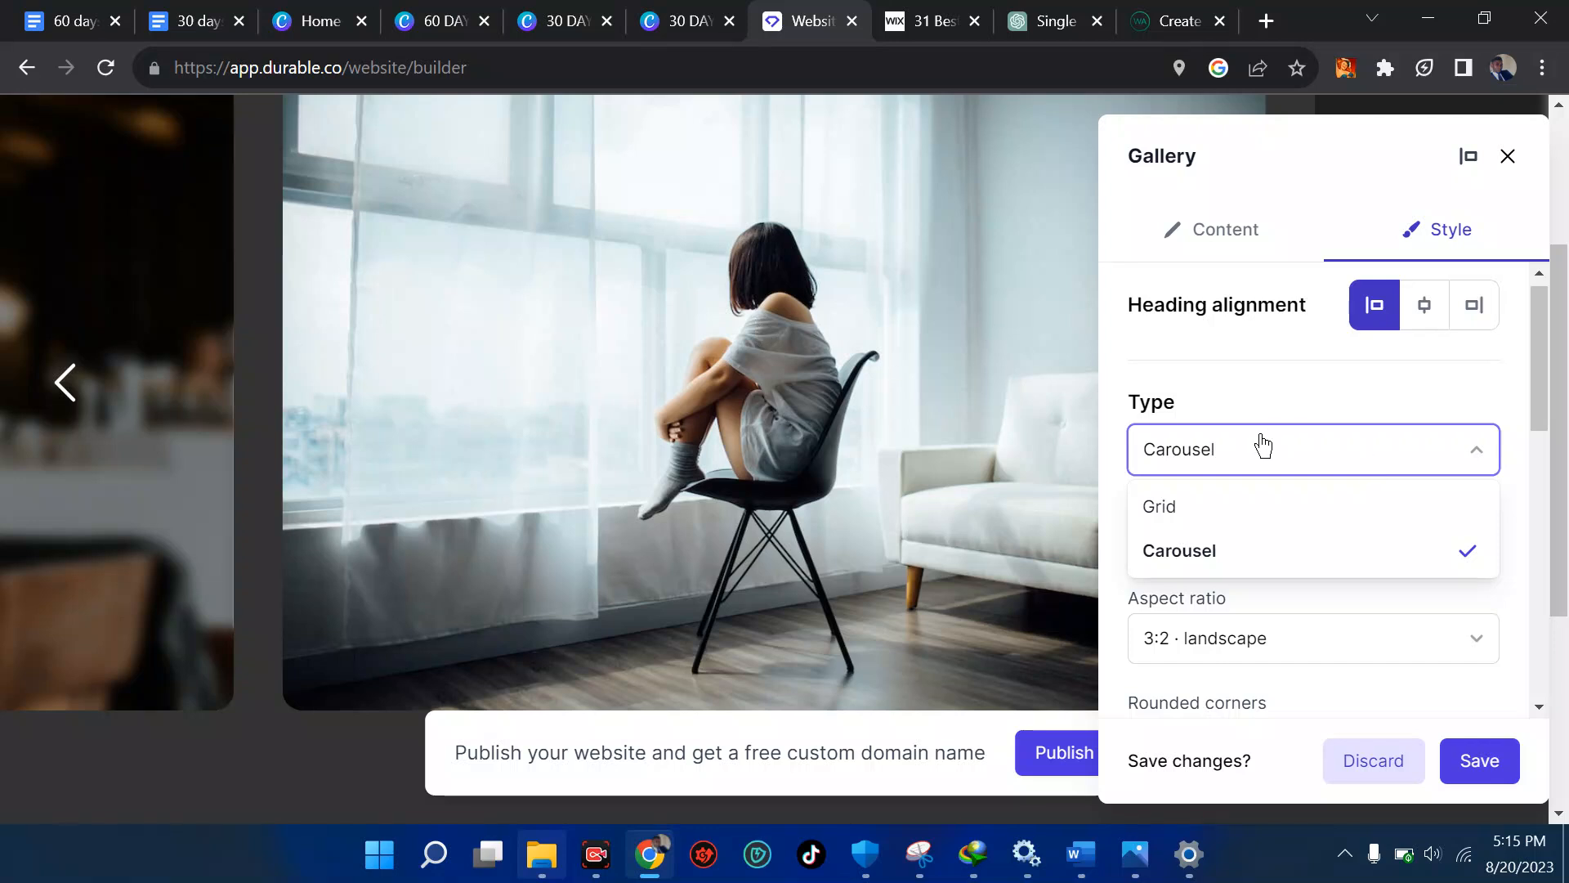
pyautogui.click(1249, 391)
pyautogui.scroll(-6, 1250, 390)
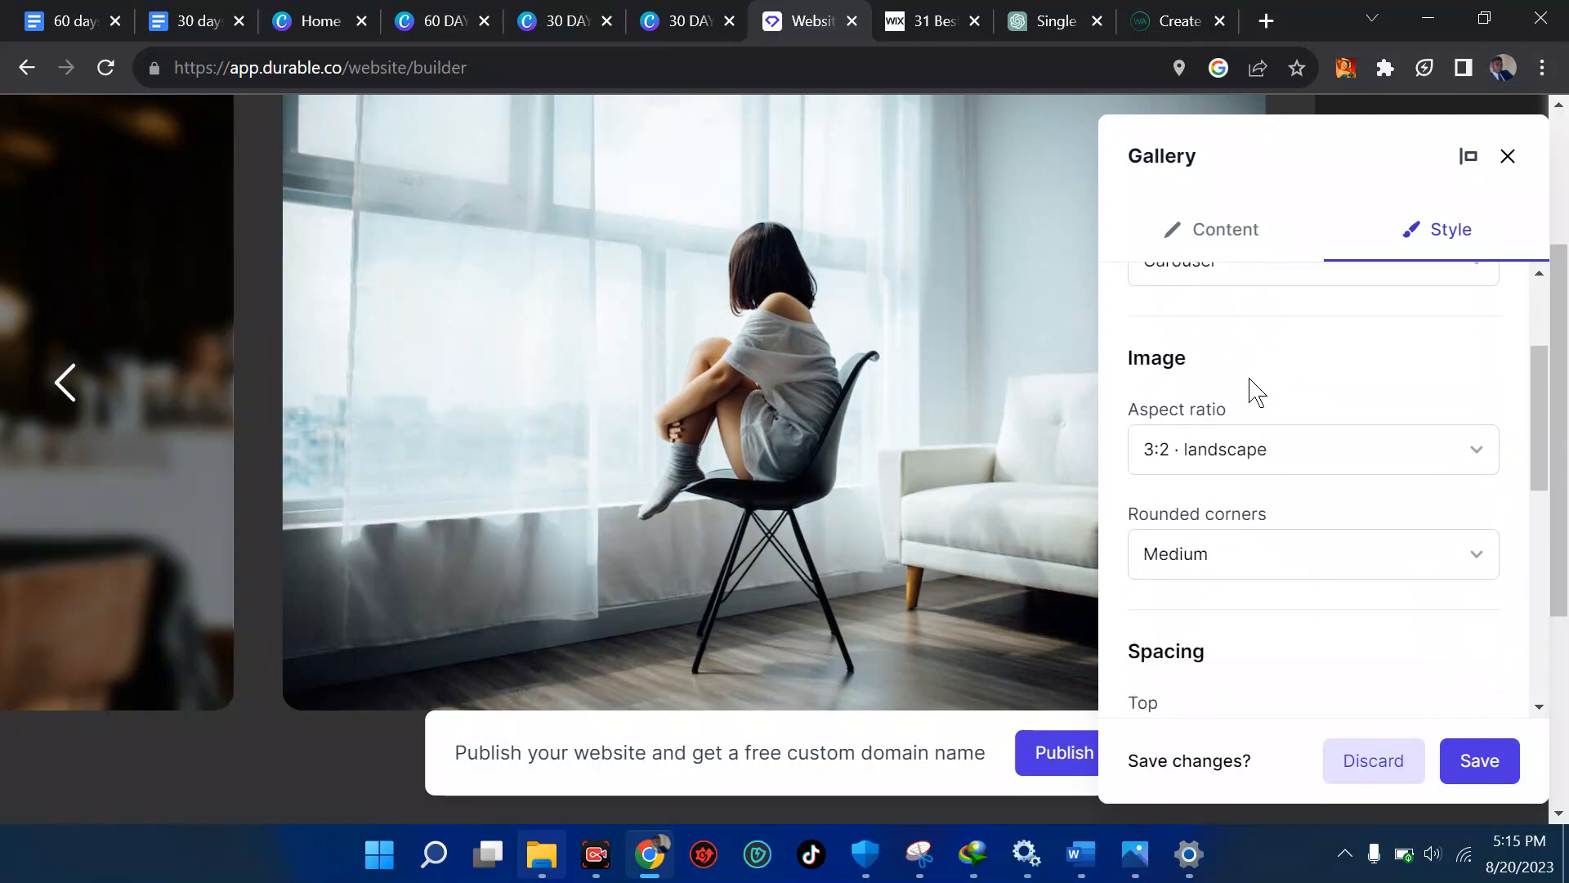
pyautogui.scroll(-4, 1254, 389)
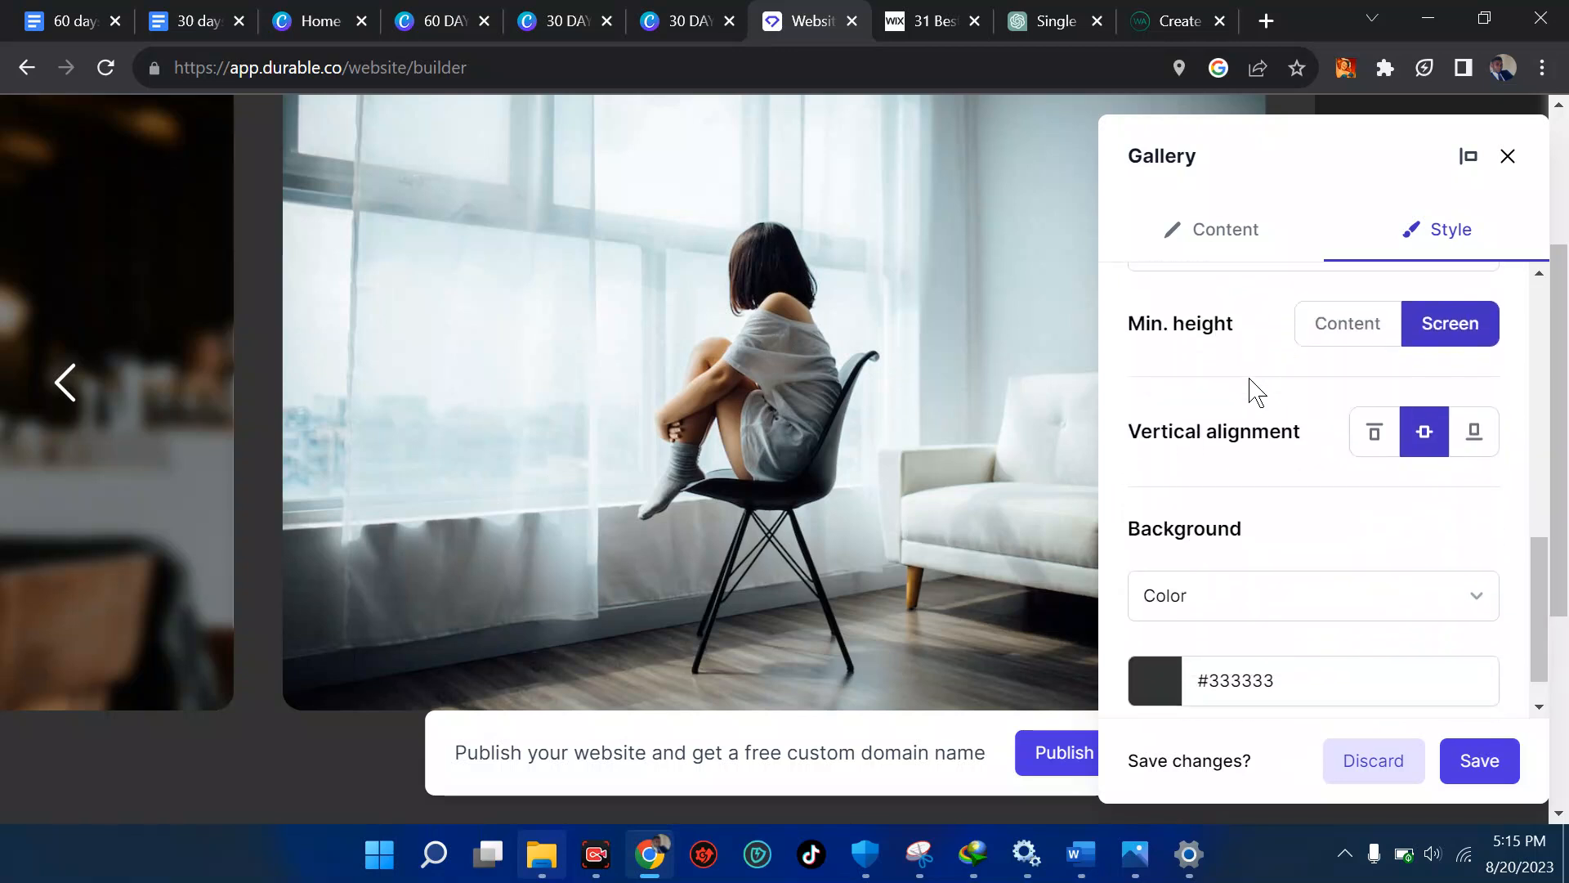
pyautogui.click(1481, 761)
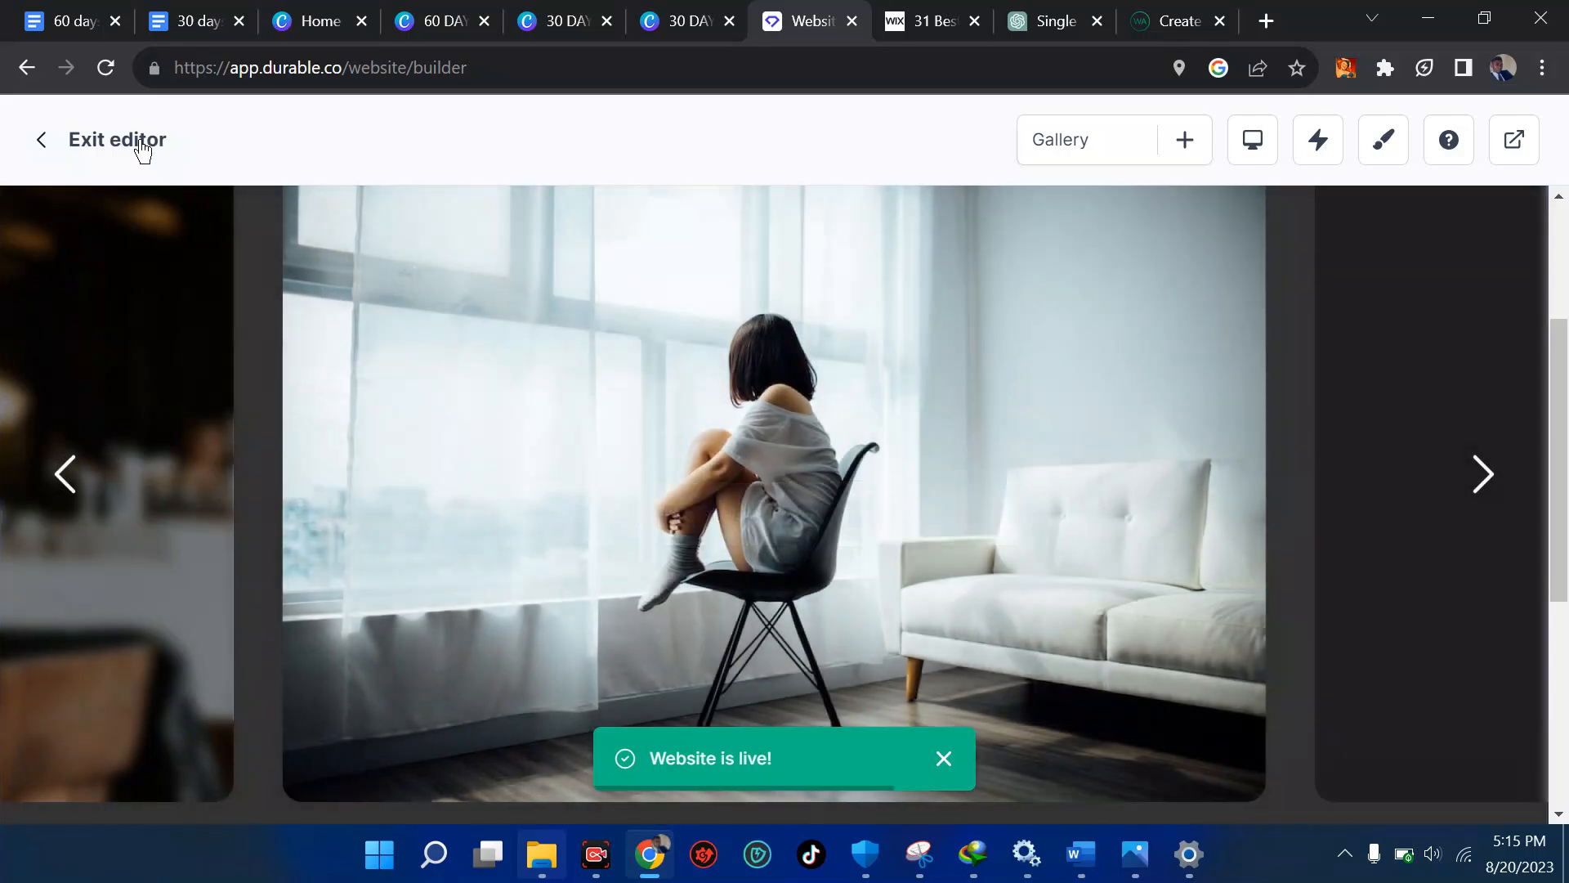
# Exit the website editor and look over the website's desktop and mobile previews.
pyautogui.click(139, 146)
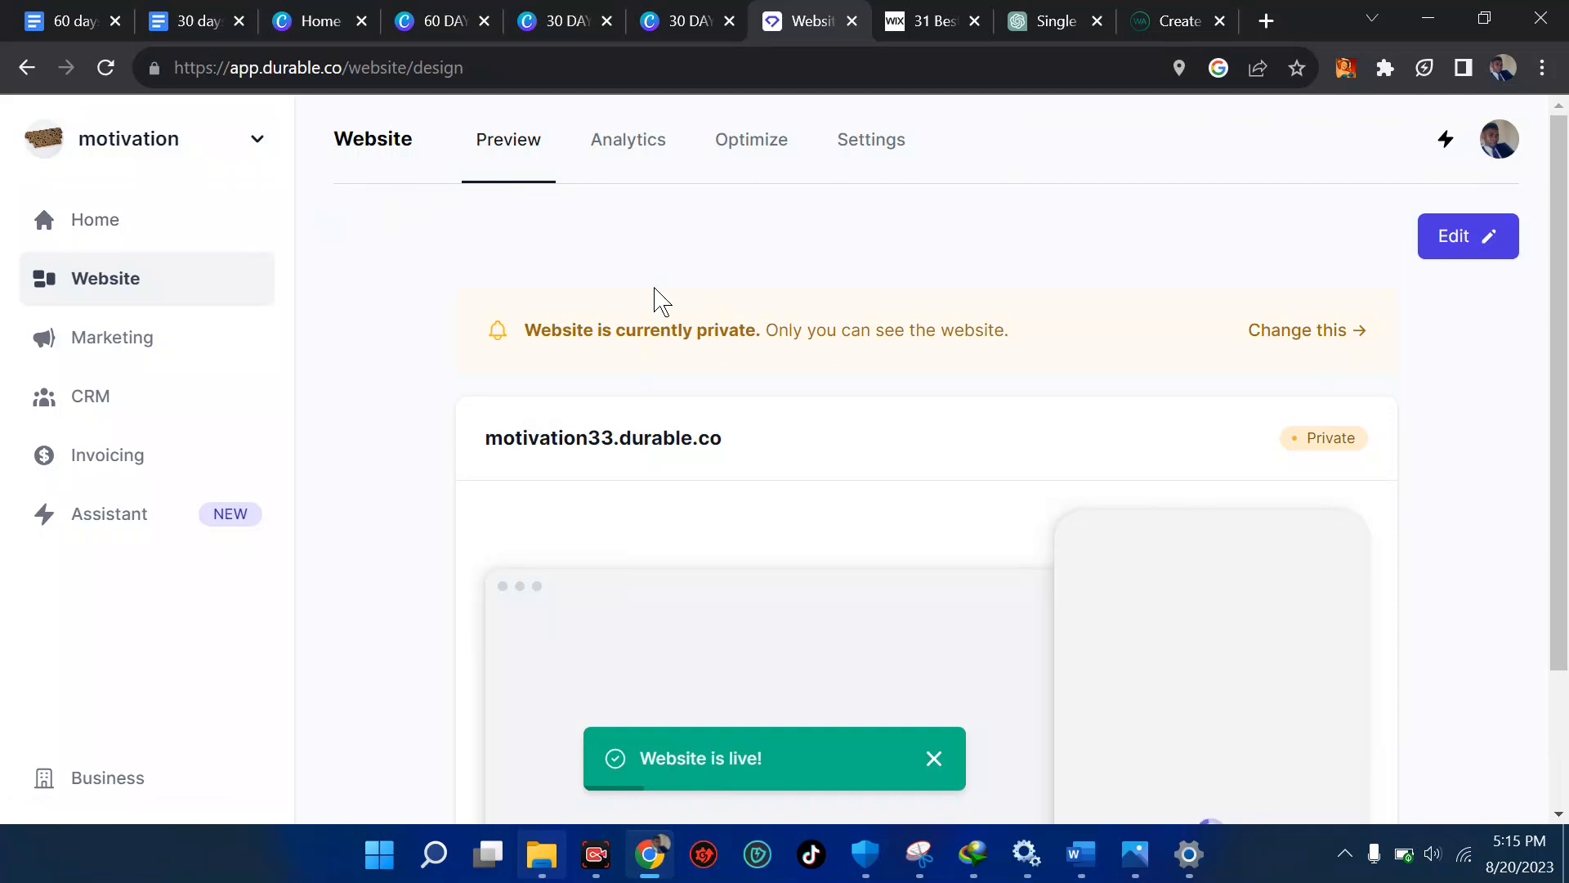
pyautogui.scroll(-2, 1307, 431)
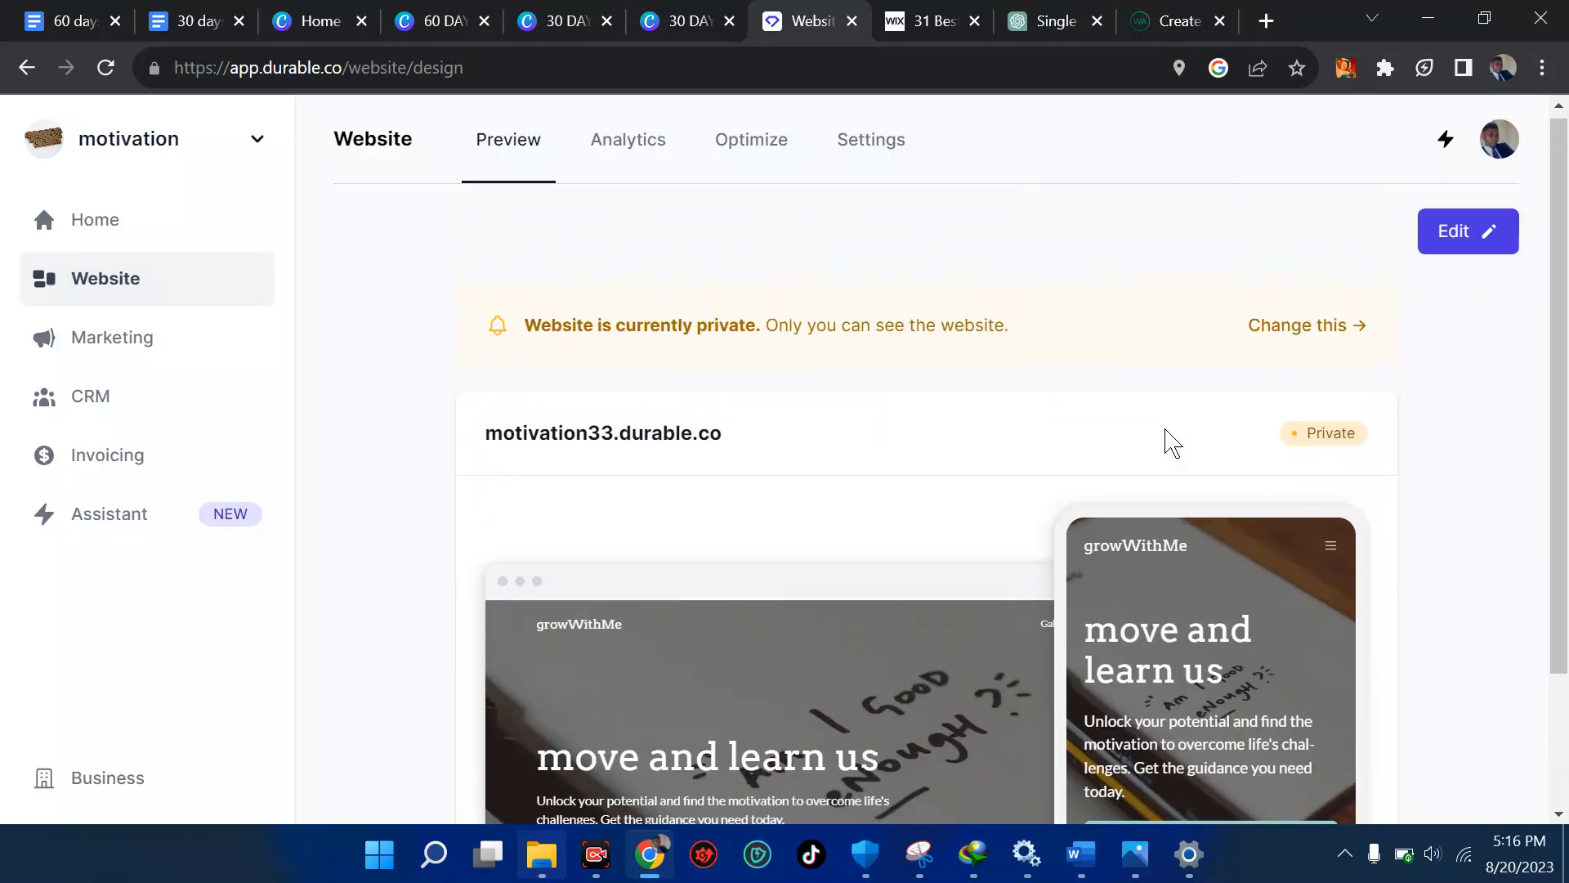
# Reopen the website editor, look over the Home page's header and banner, and check the page types that can be added.
pyautogui.click(1486, 238)
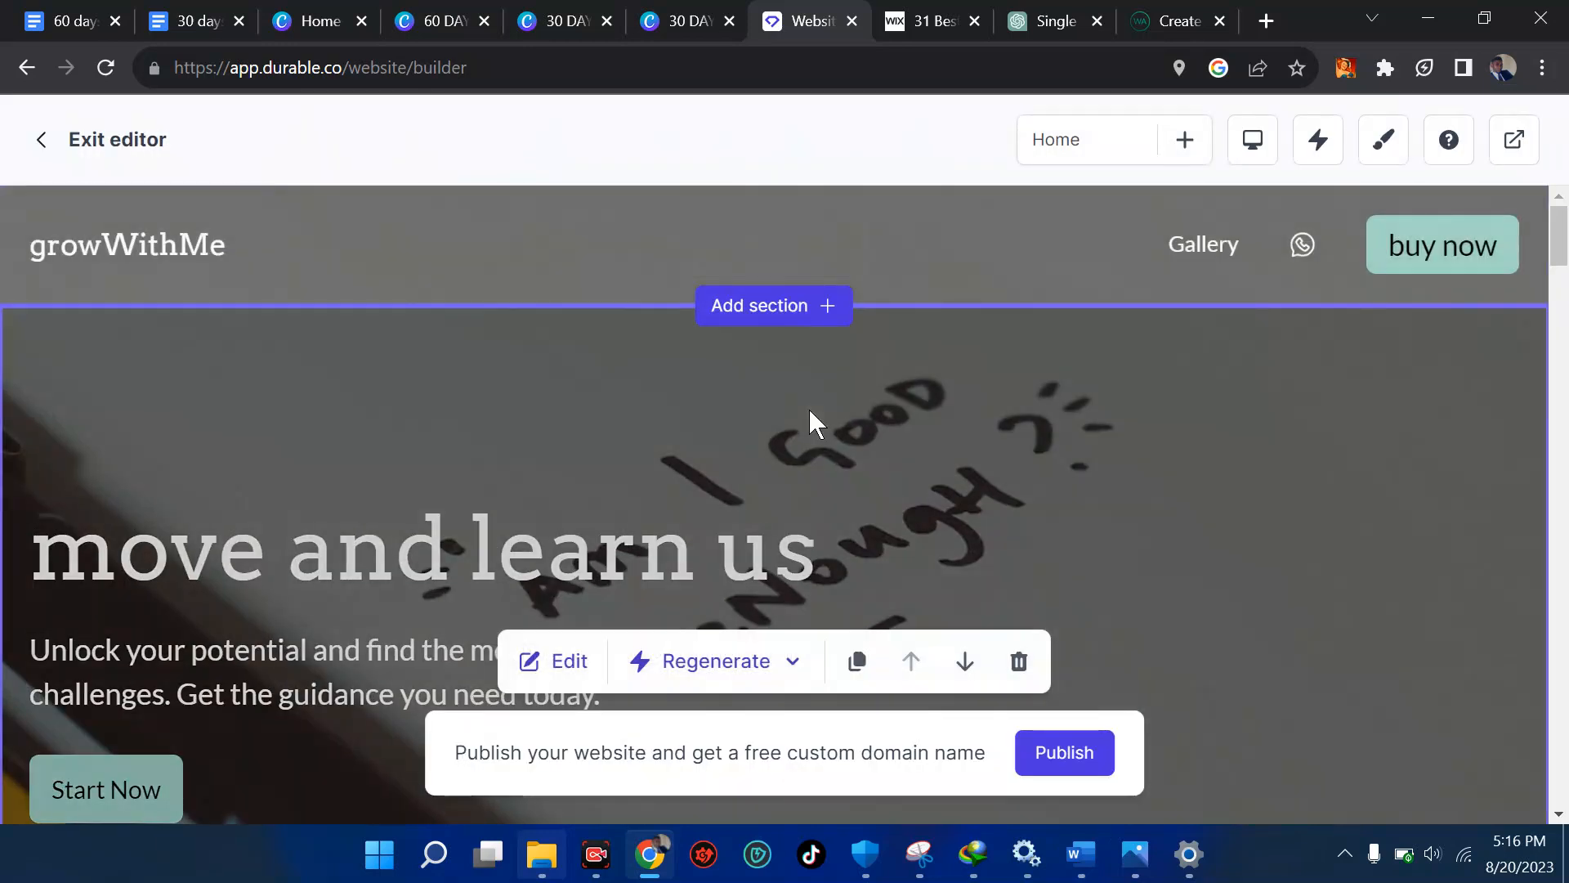
pyautogui.scroll(-5, 807, 409)
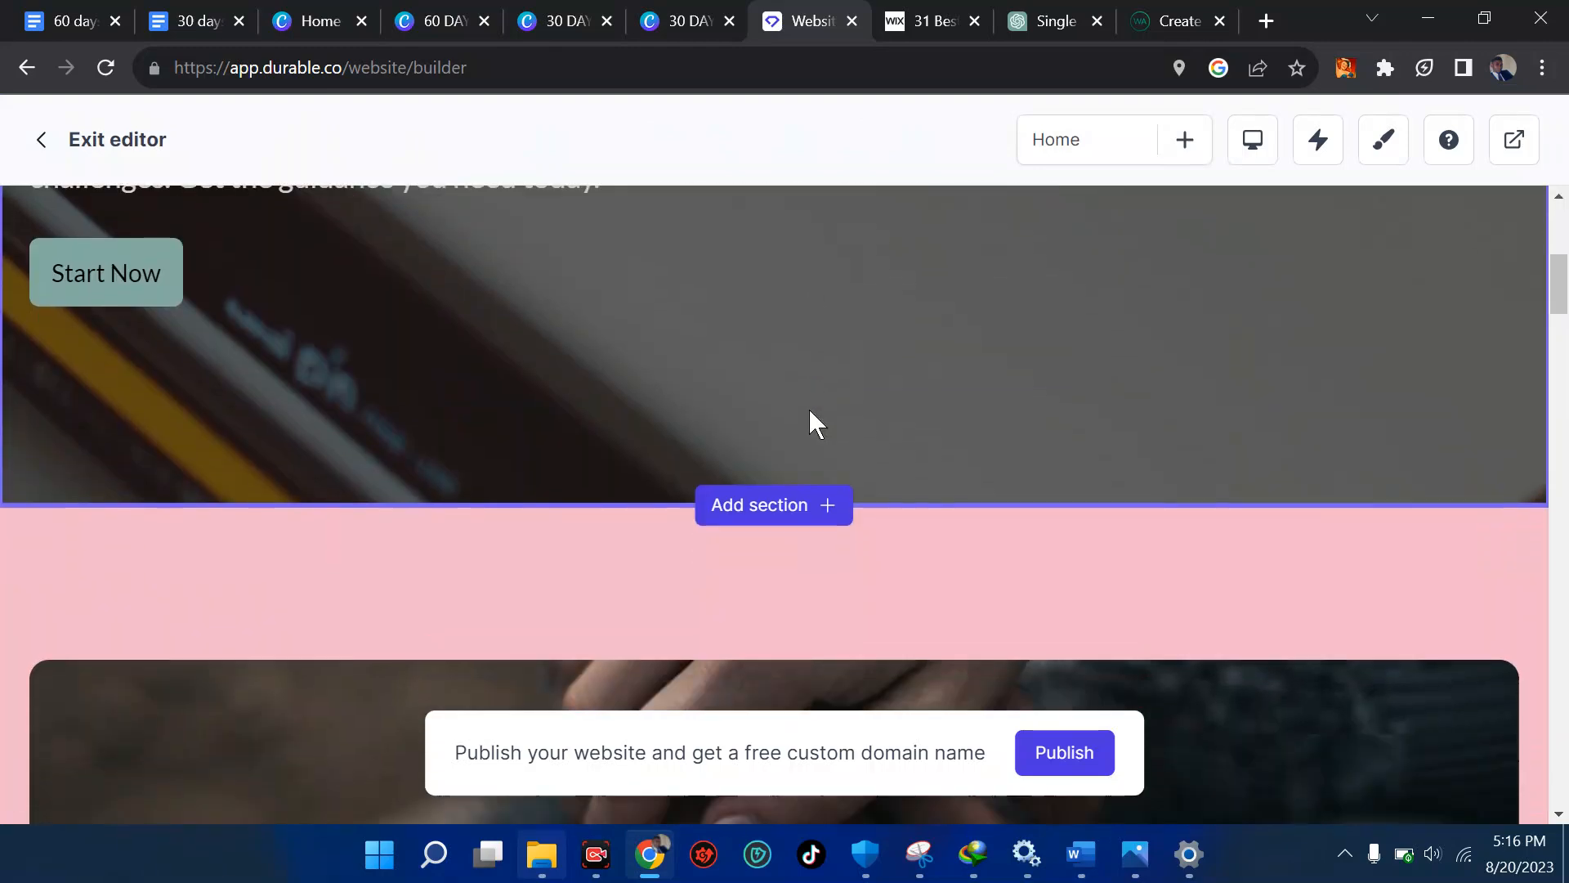
pyautogui.scroll(5, 808, 408)
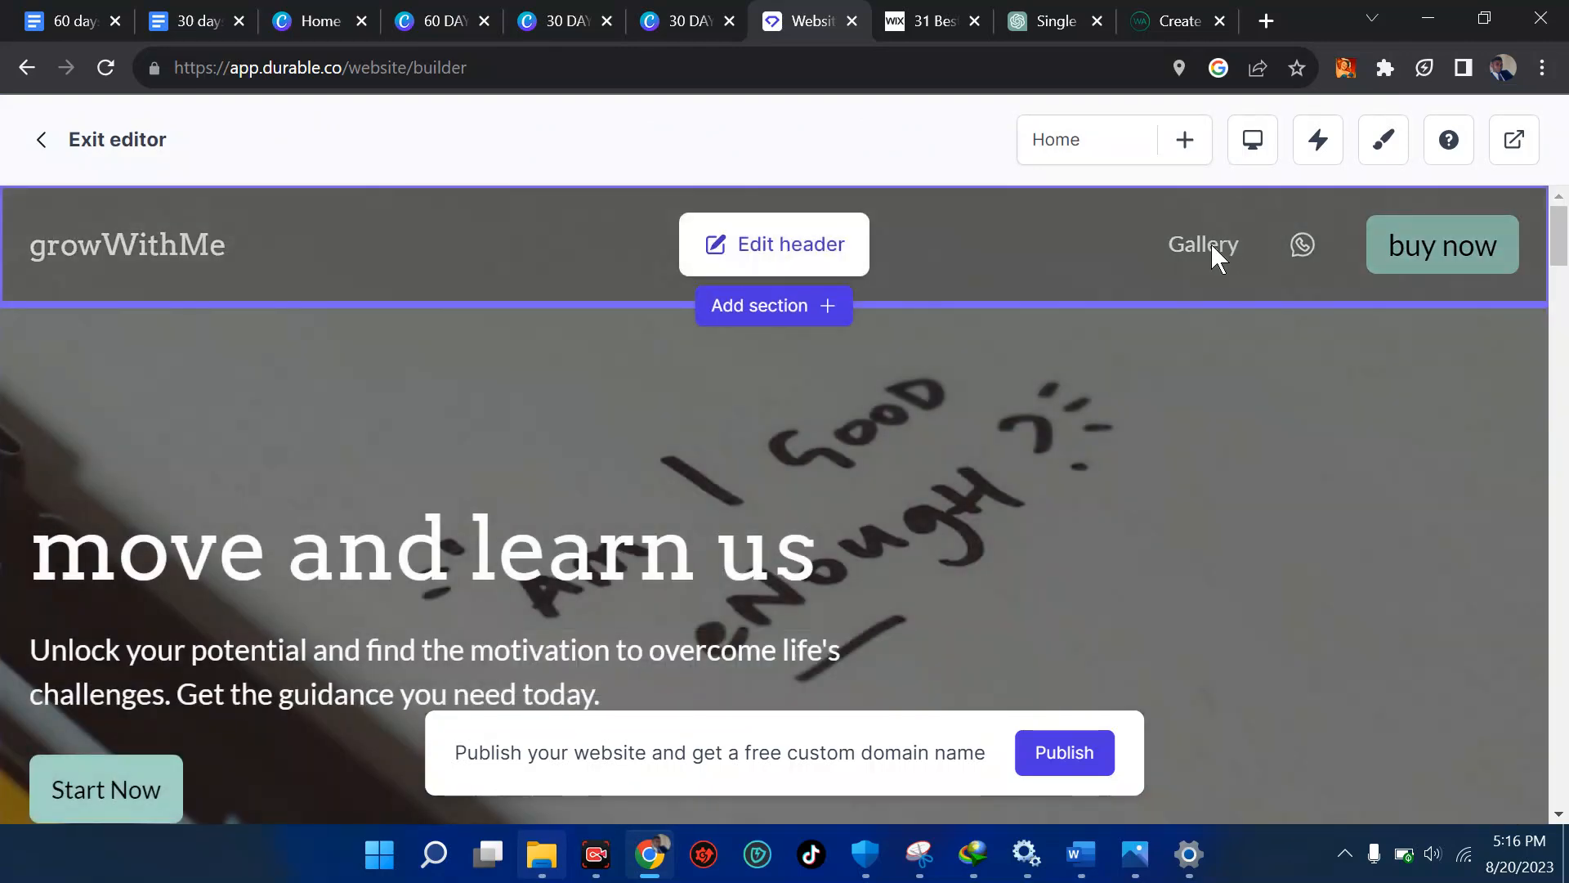
pyautogui.scroll(-9, 1033, 440)
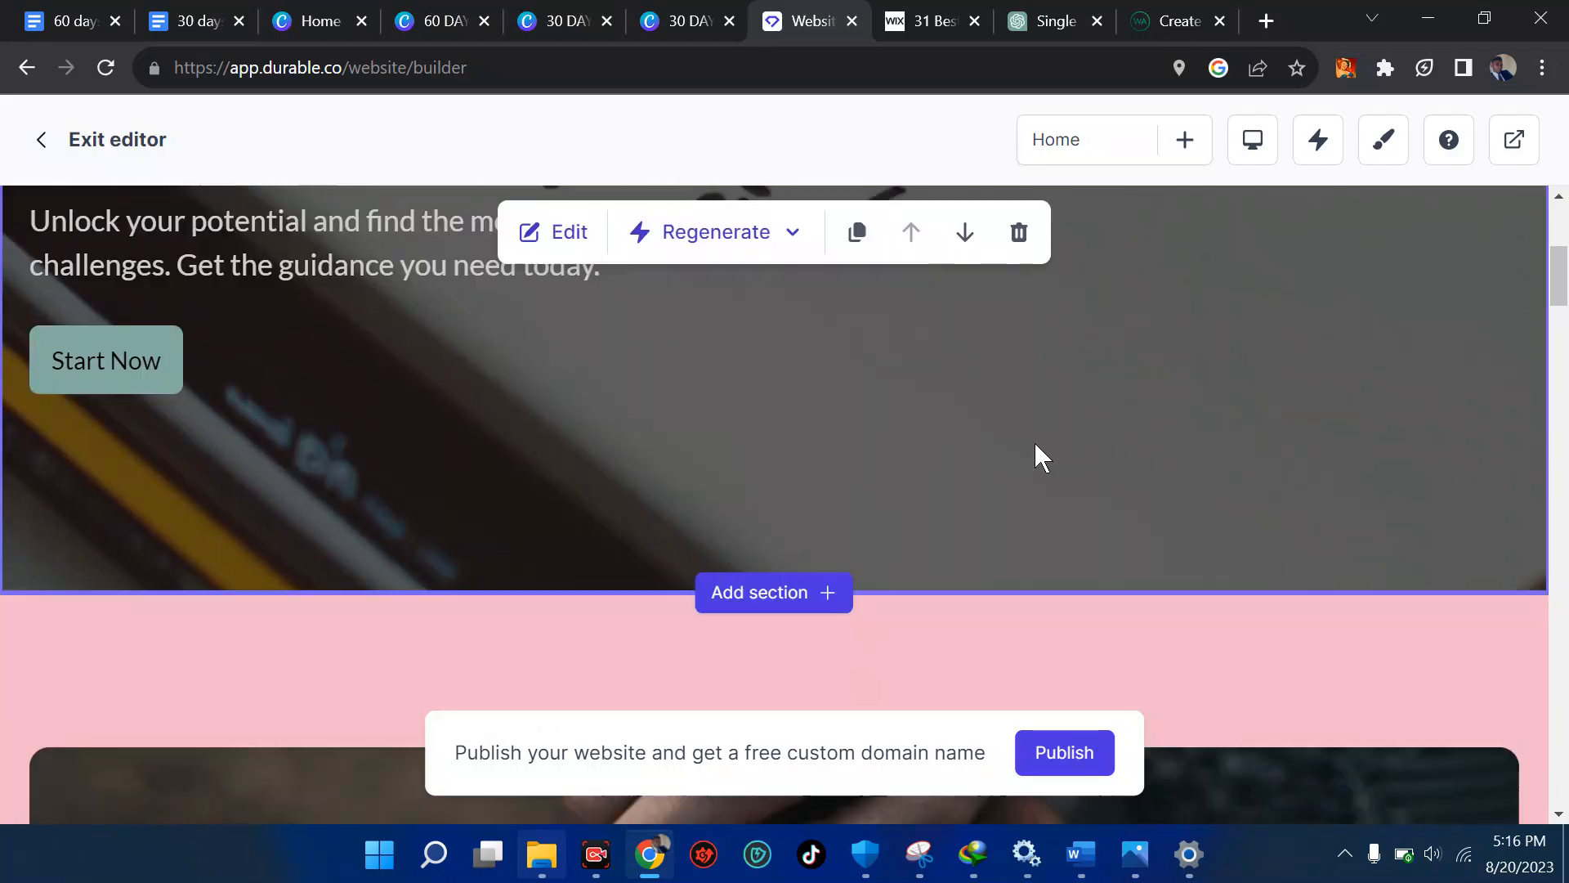
pyautogui.scroll(9, 1033, 439)
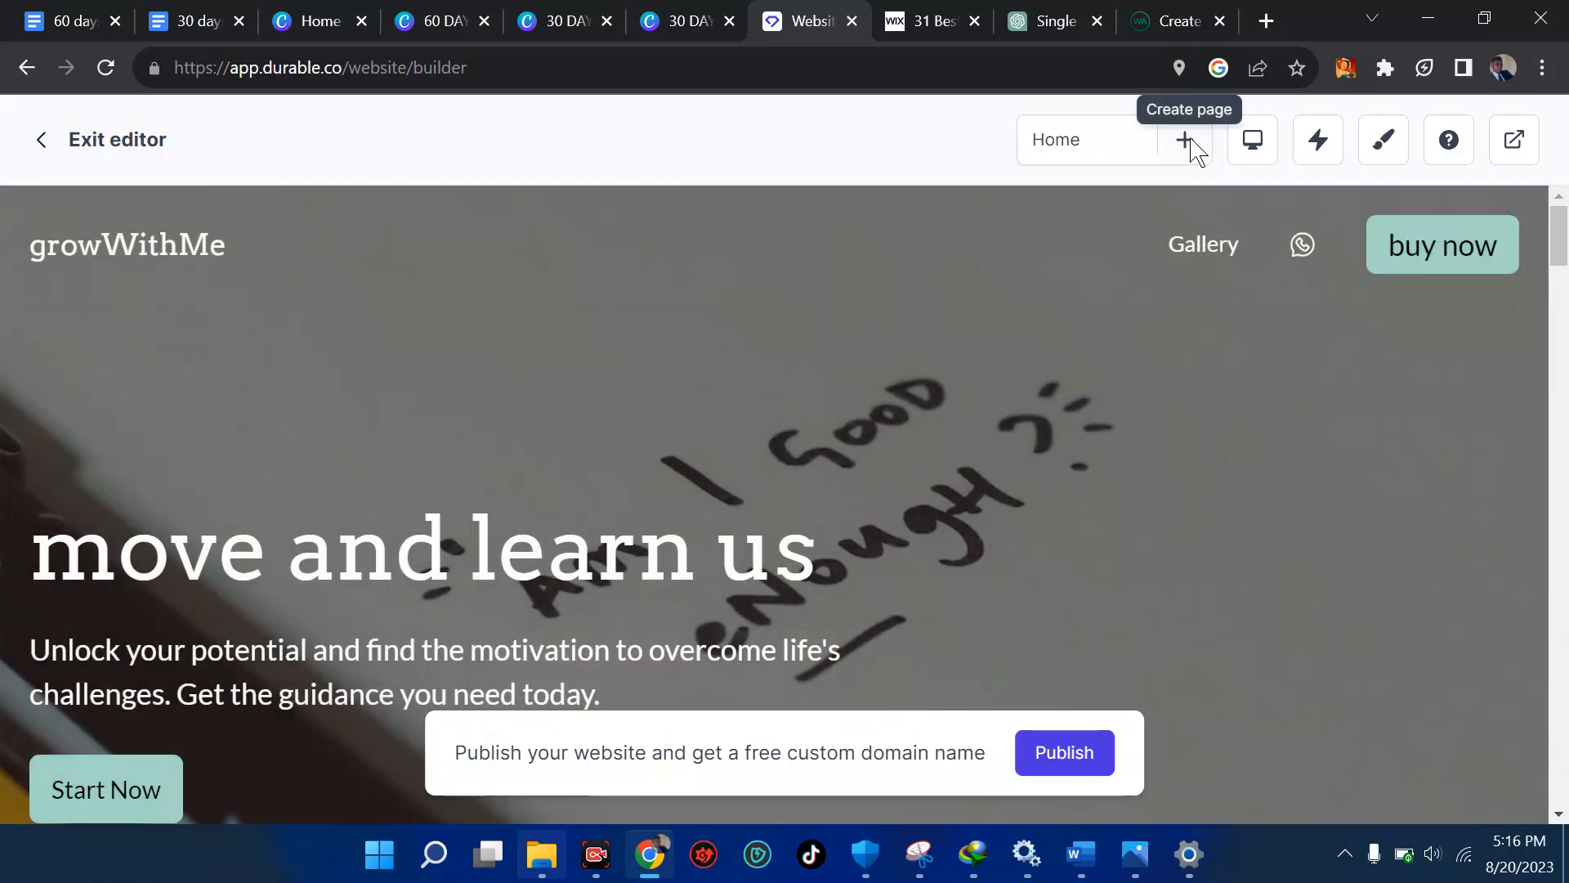
pyautogui.click(1187, 142)
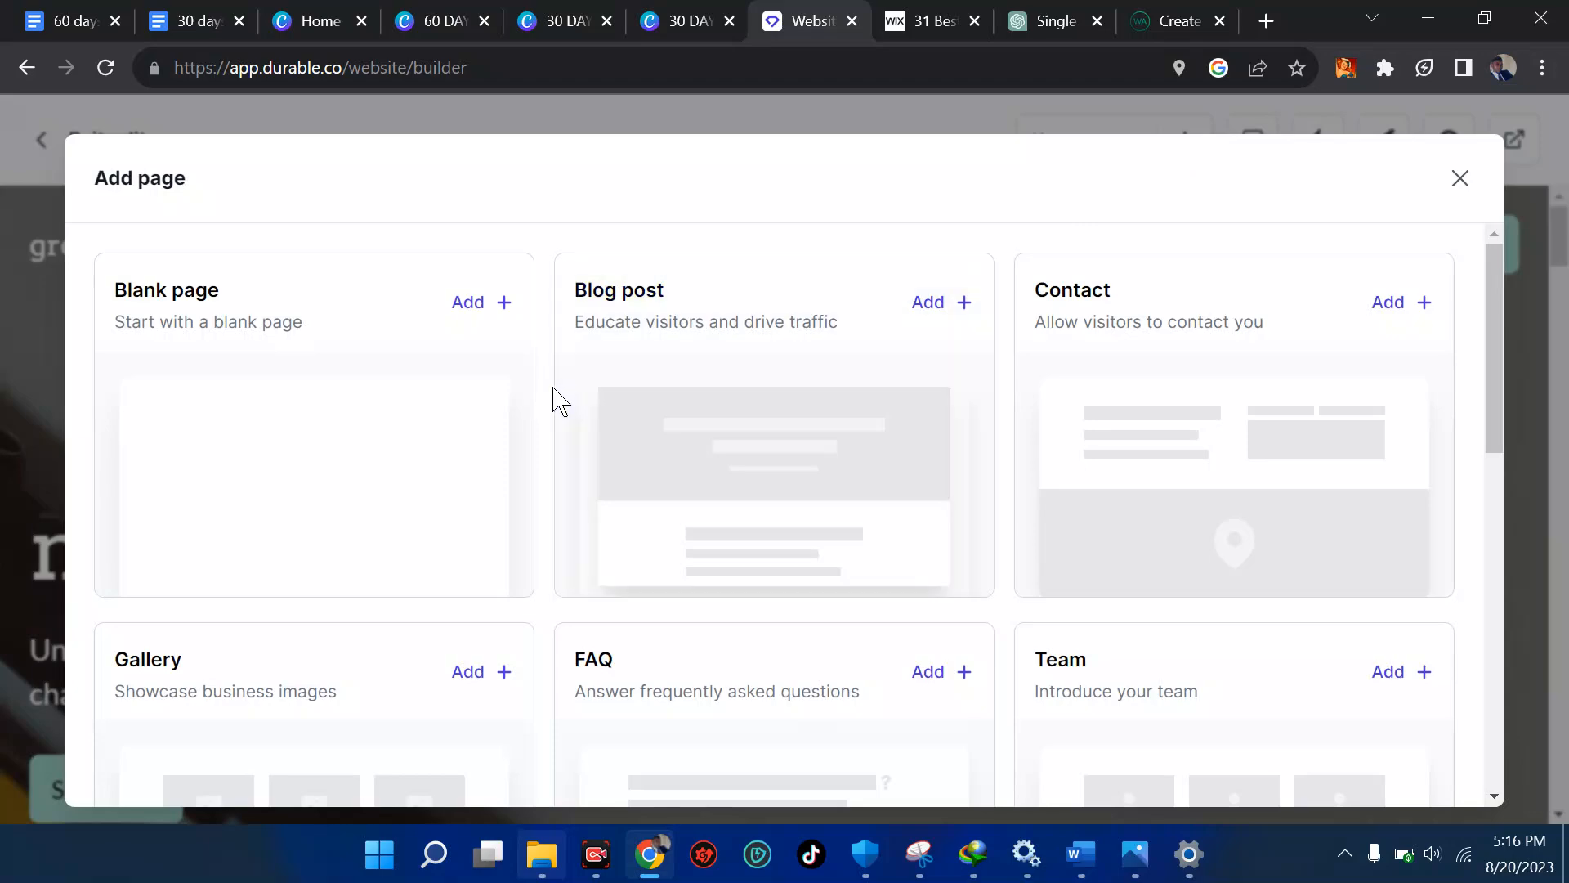
pyautogui.click(1460, 179)
# Delete the About us section from the Home page.
pyautogui.scroll(-15, 1058, 462)
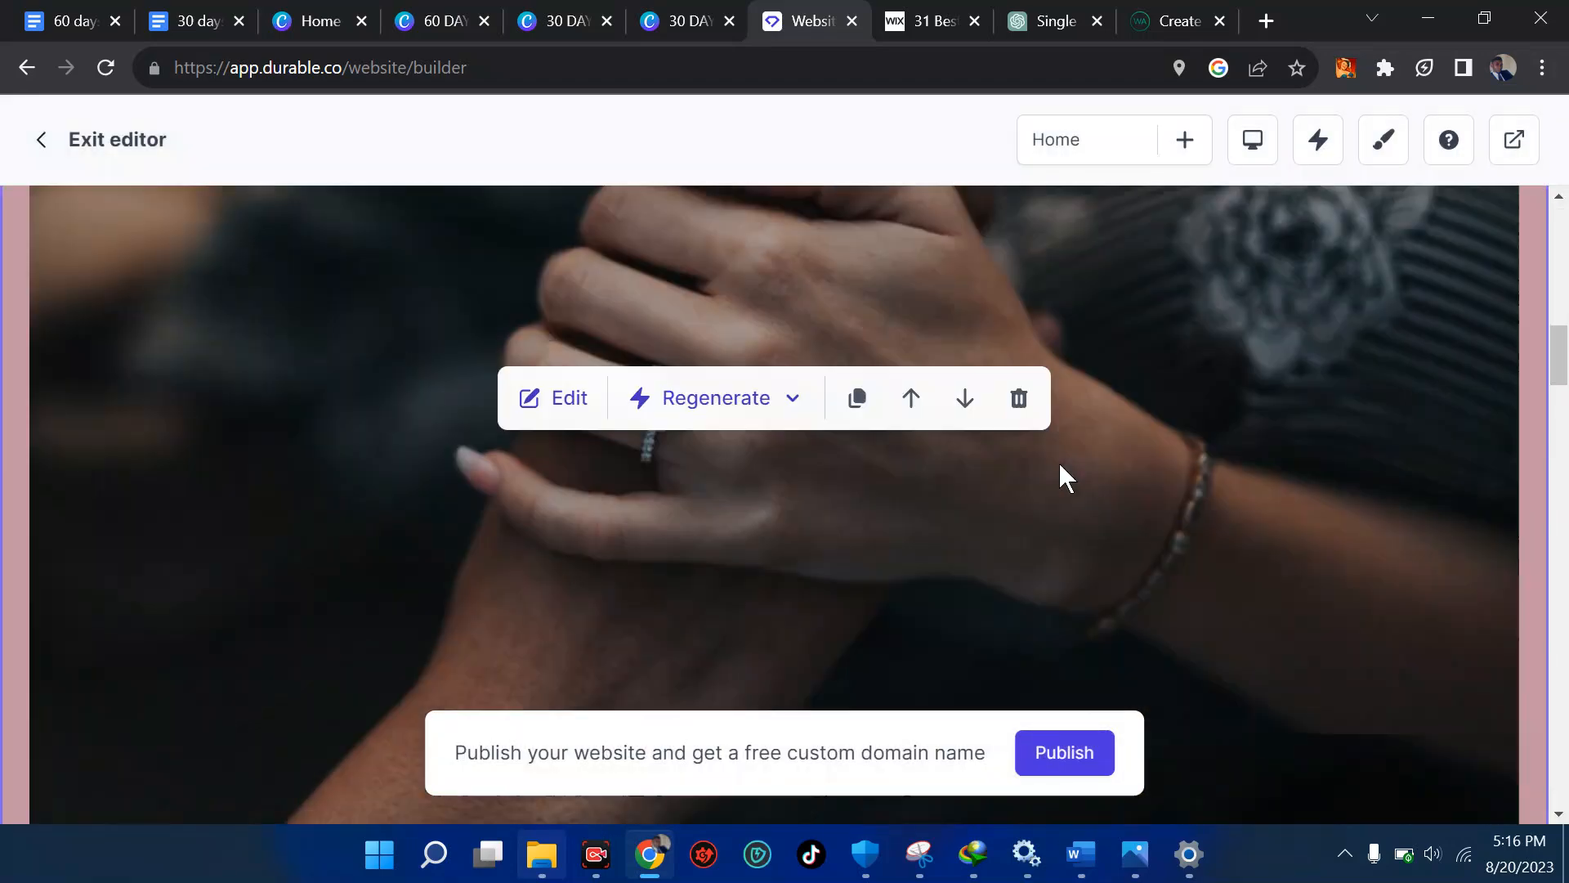
pyautogui.scroll(-4, 1060, 465)
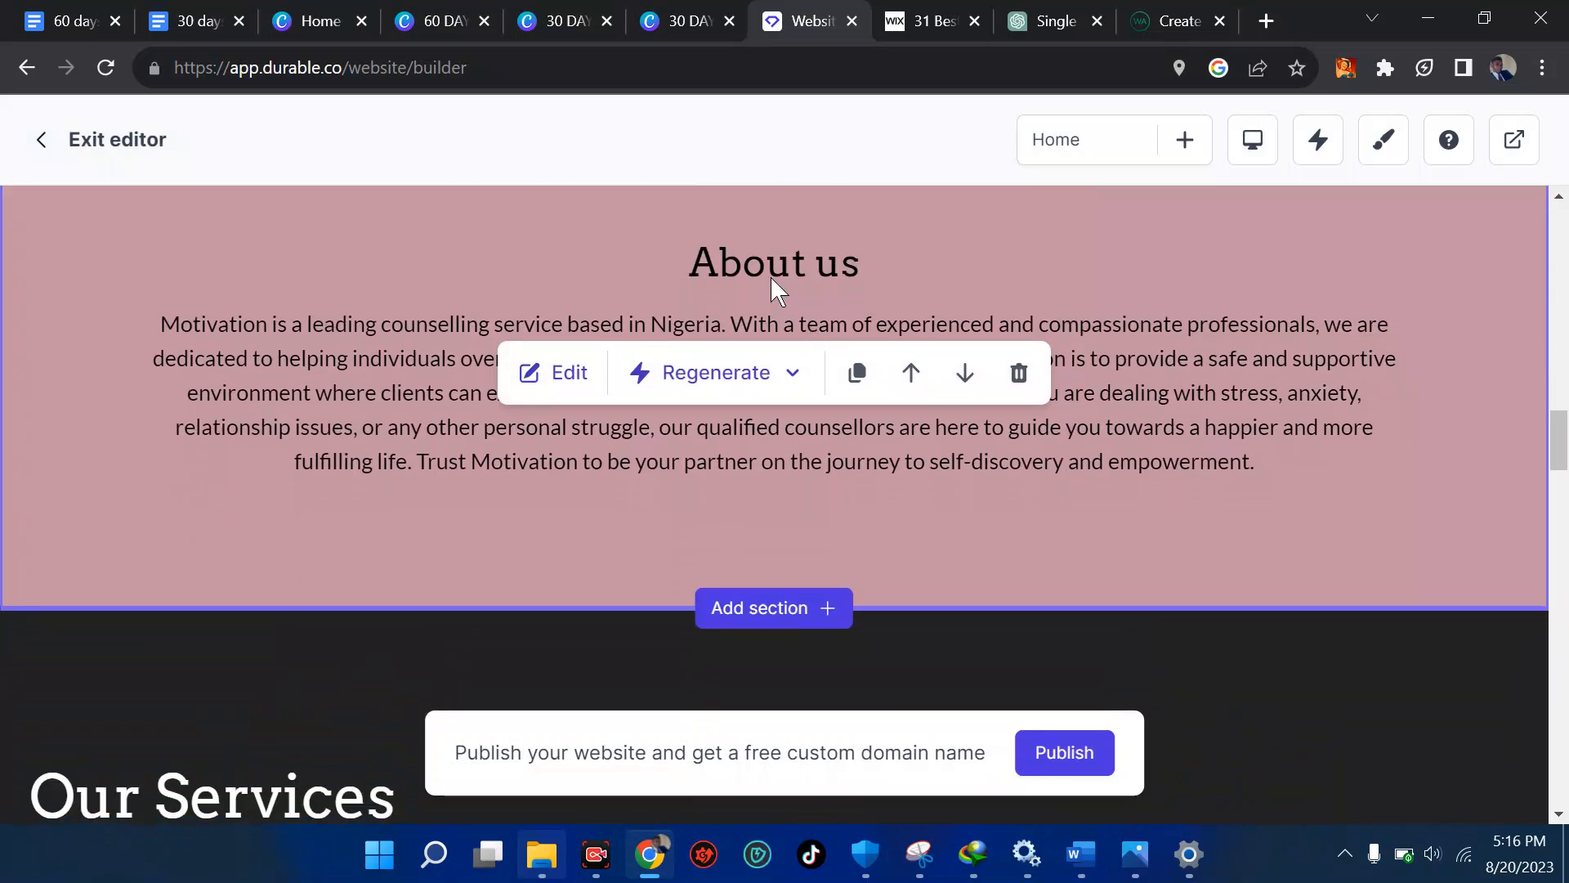
pyautogui.click(1018, 373)
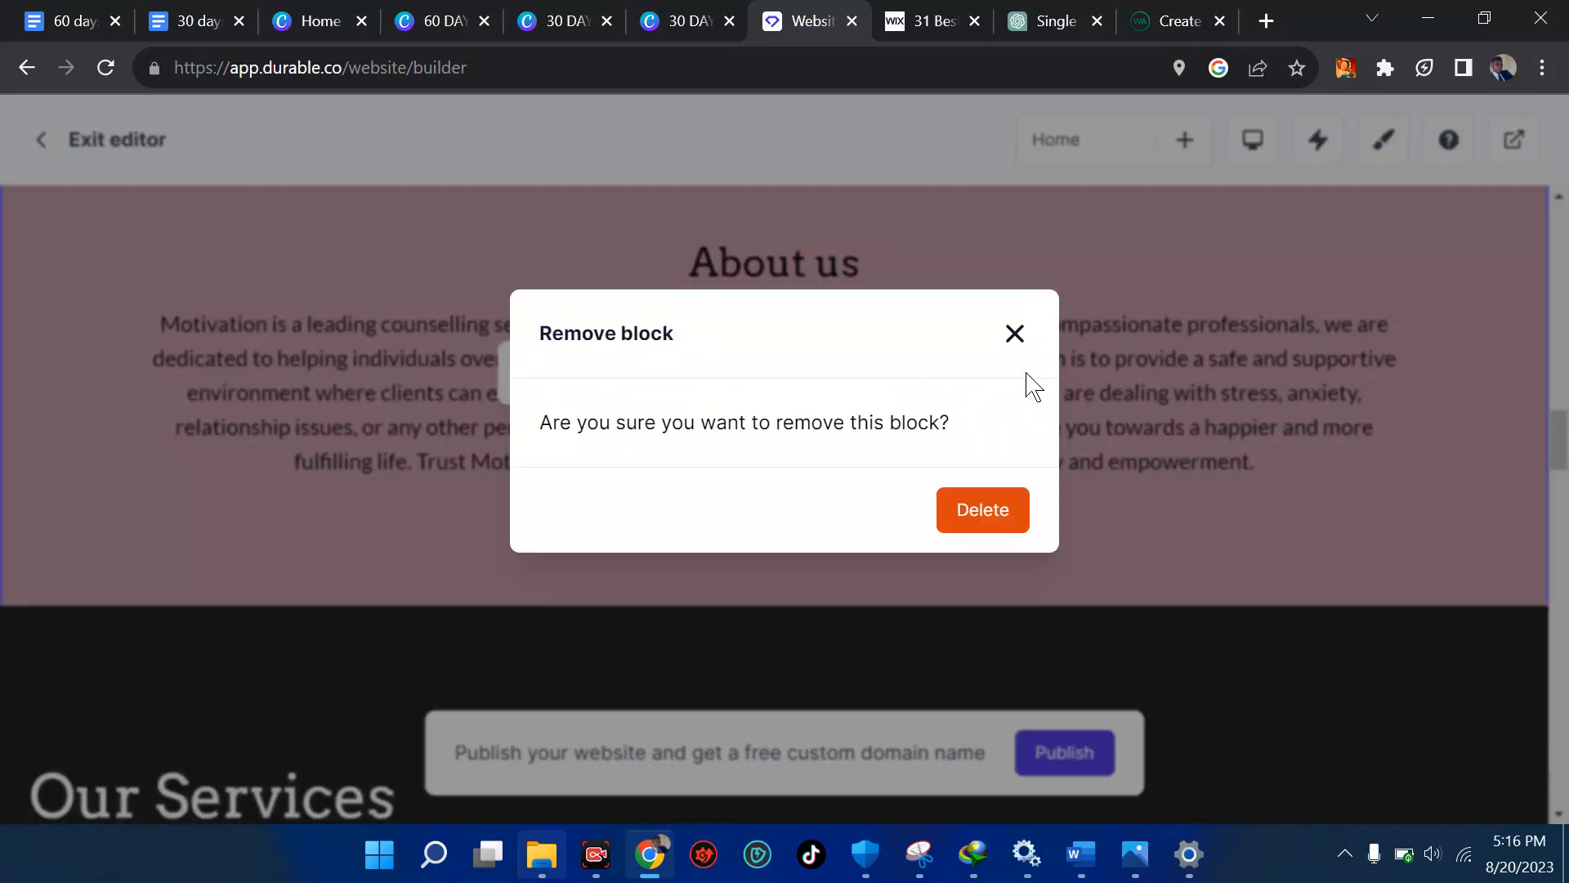
pyautogui.click(966, 514)
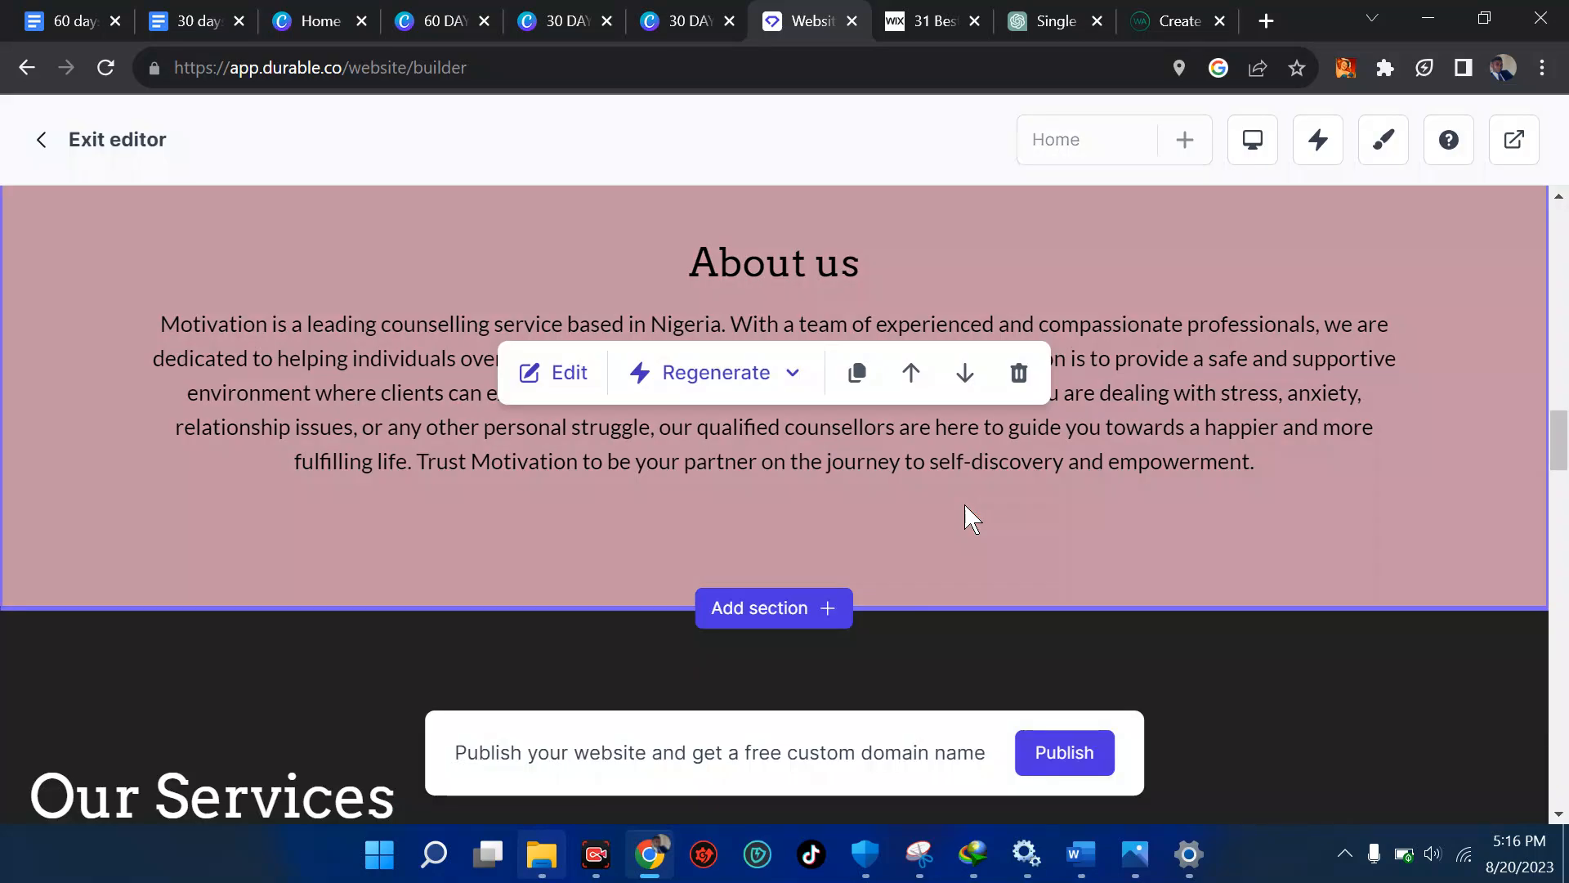
# Open the Our Services list section for editing, review its display options and list items, and close it.
pyautogui.scroll(-4, 1047, 483)
pyautogui.scroll(1, 764, 473)
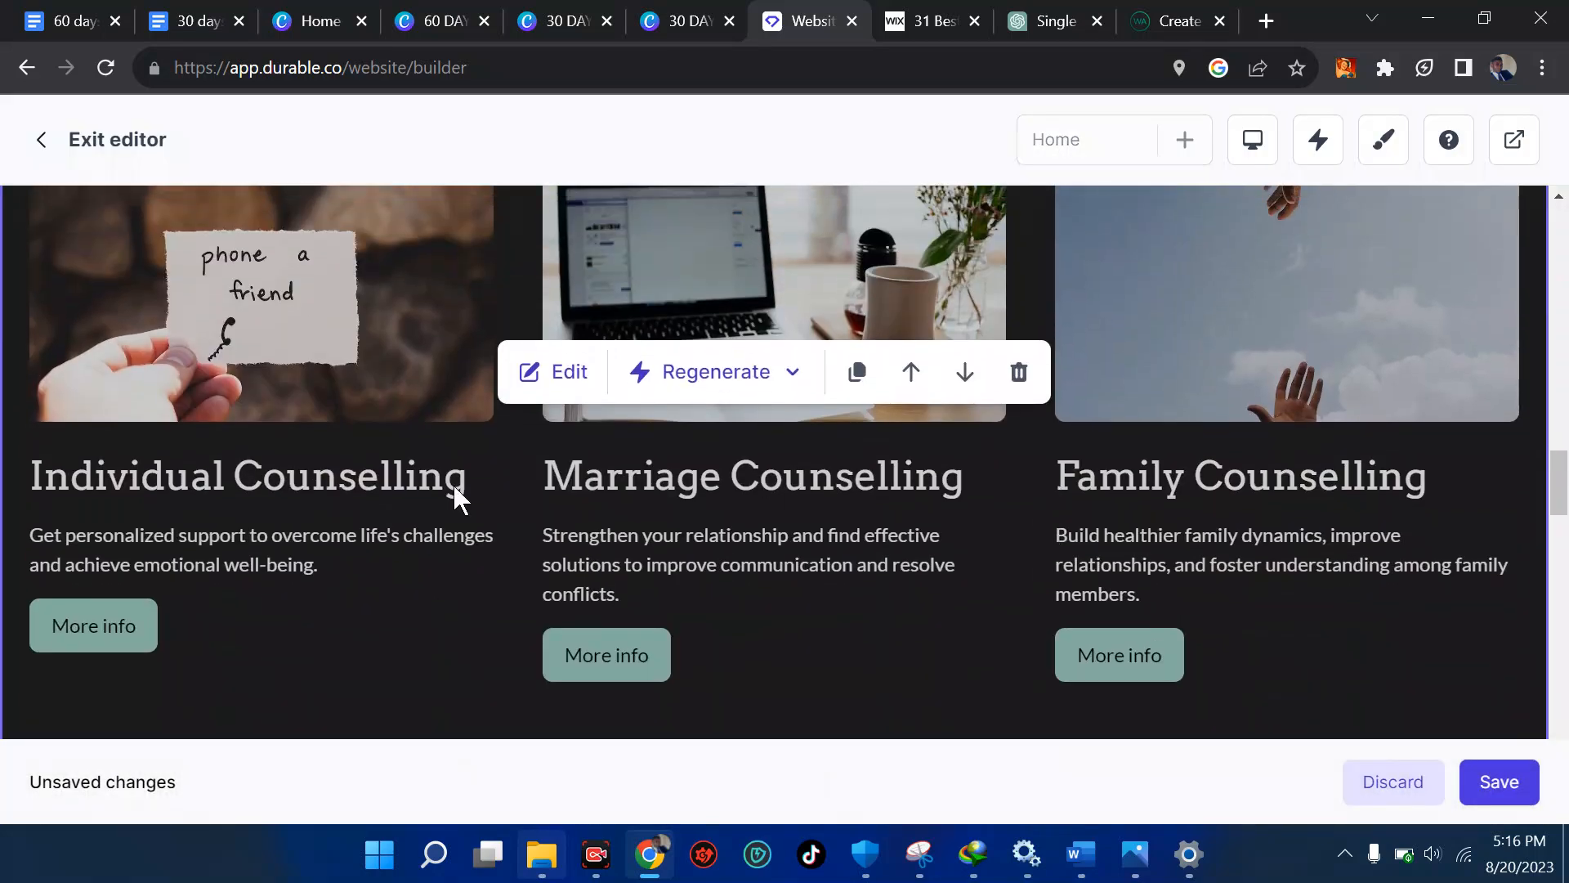
pyautogui.click(558, 375)
pyautogui.scroll(-1, 1270, 354)
pyautogui.scroll(-4, 1269, 354)
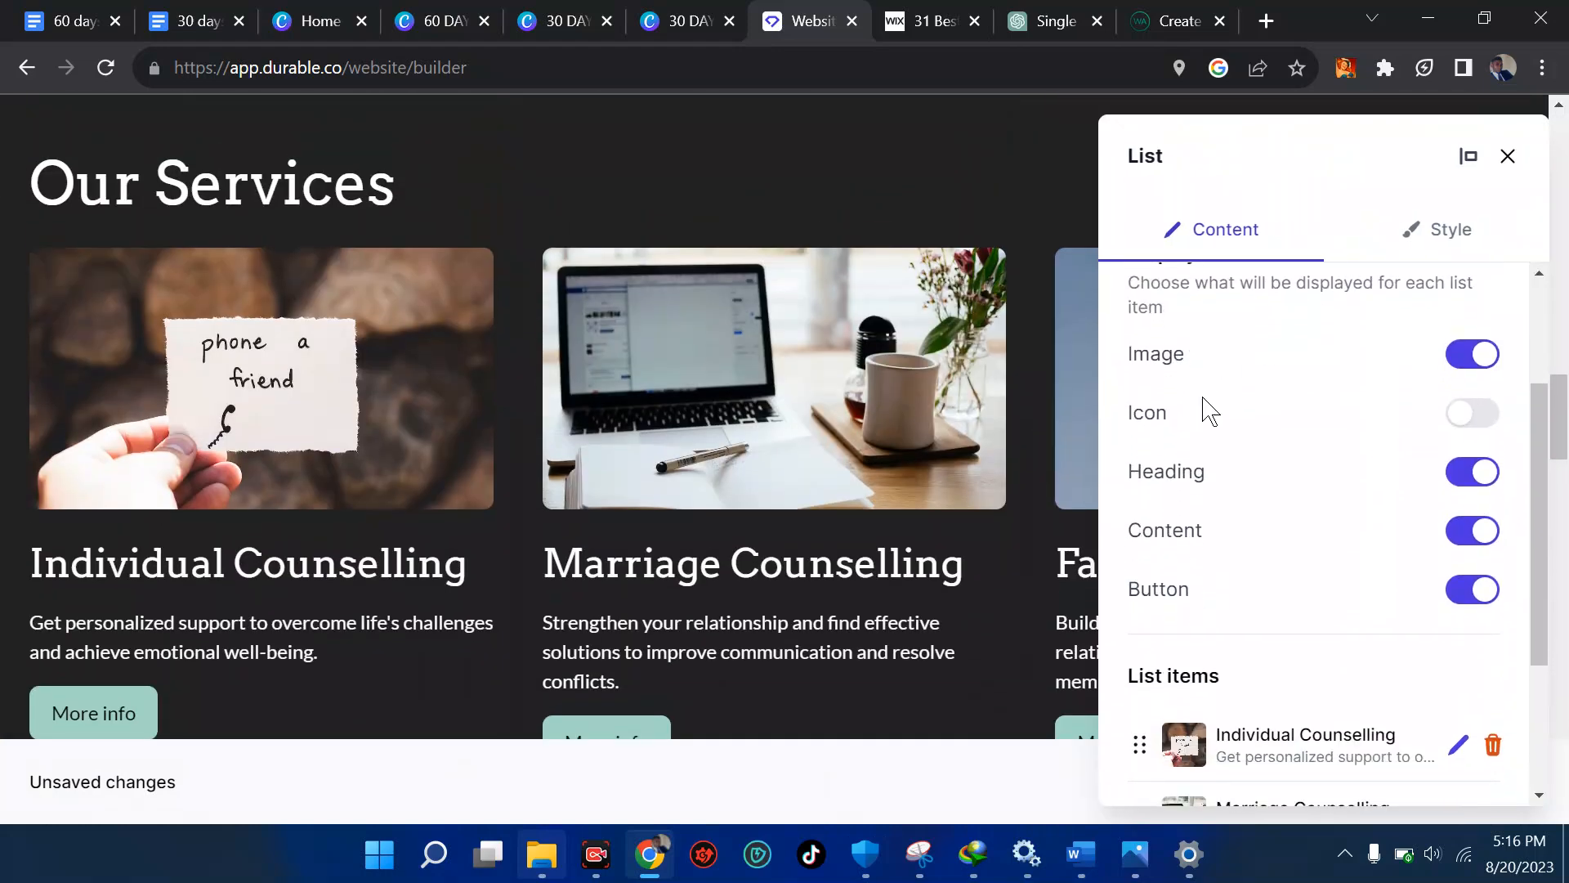
pyautogui.scroll(-1, 1209, 410)
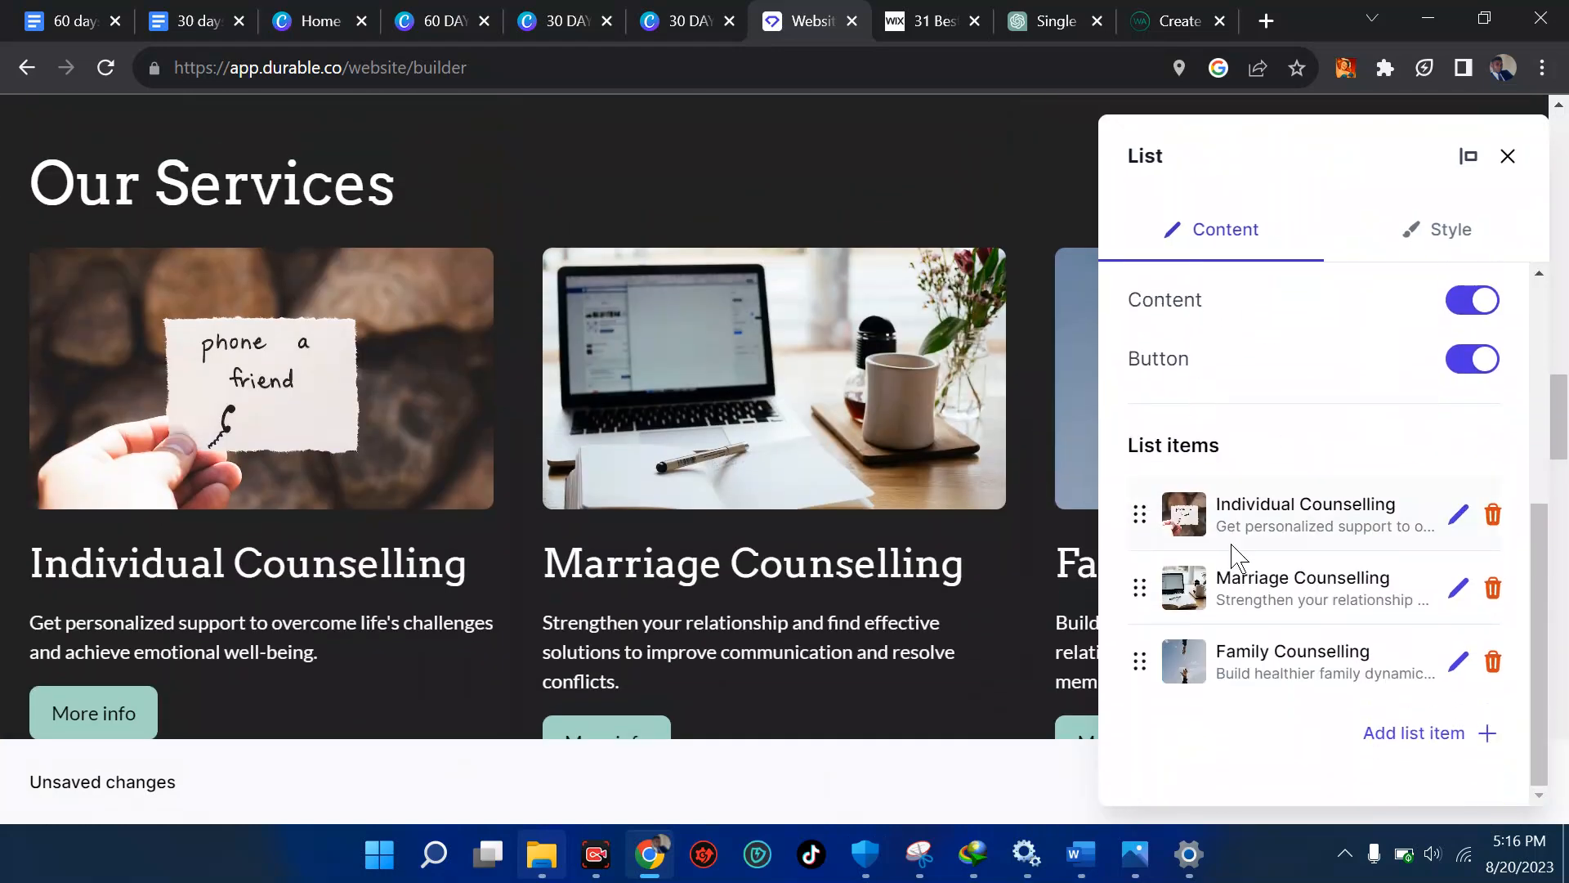
pyautogui.click(1513, 161)
# Look over the rest of the Home page, from the testimonials and gallery to the location, contact form and footer.
pyautogui.scroll(-10, 896, 379)
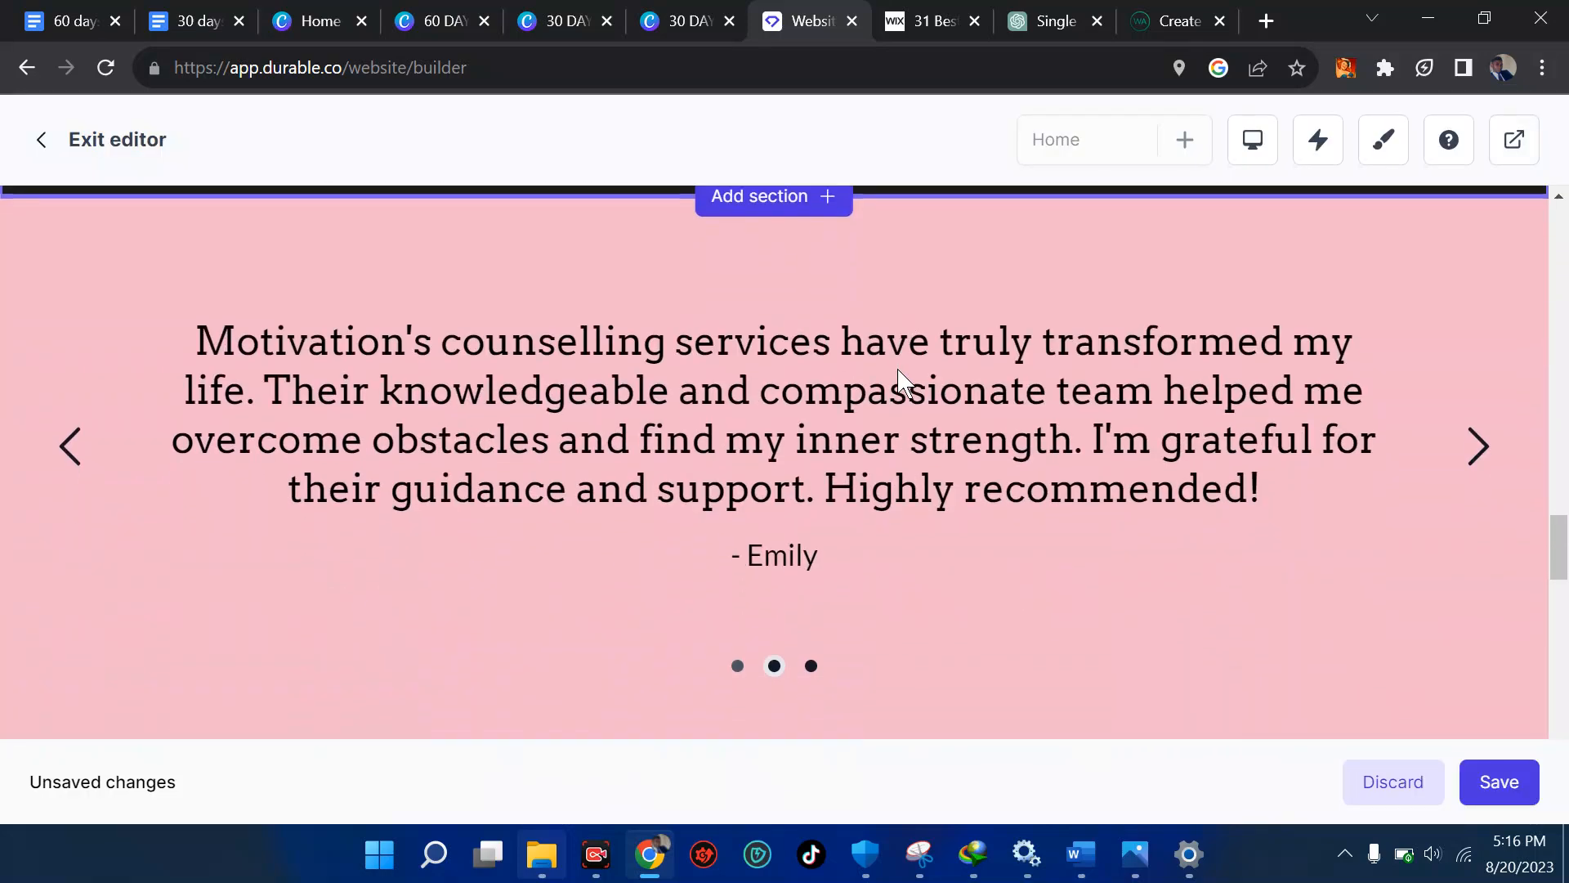
pyautogui.scroll(-8, 898, 377)
pyautogui.scroll(3, 898, 378)
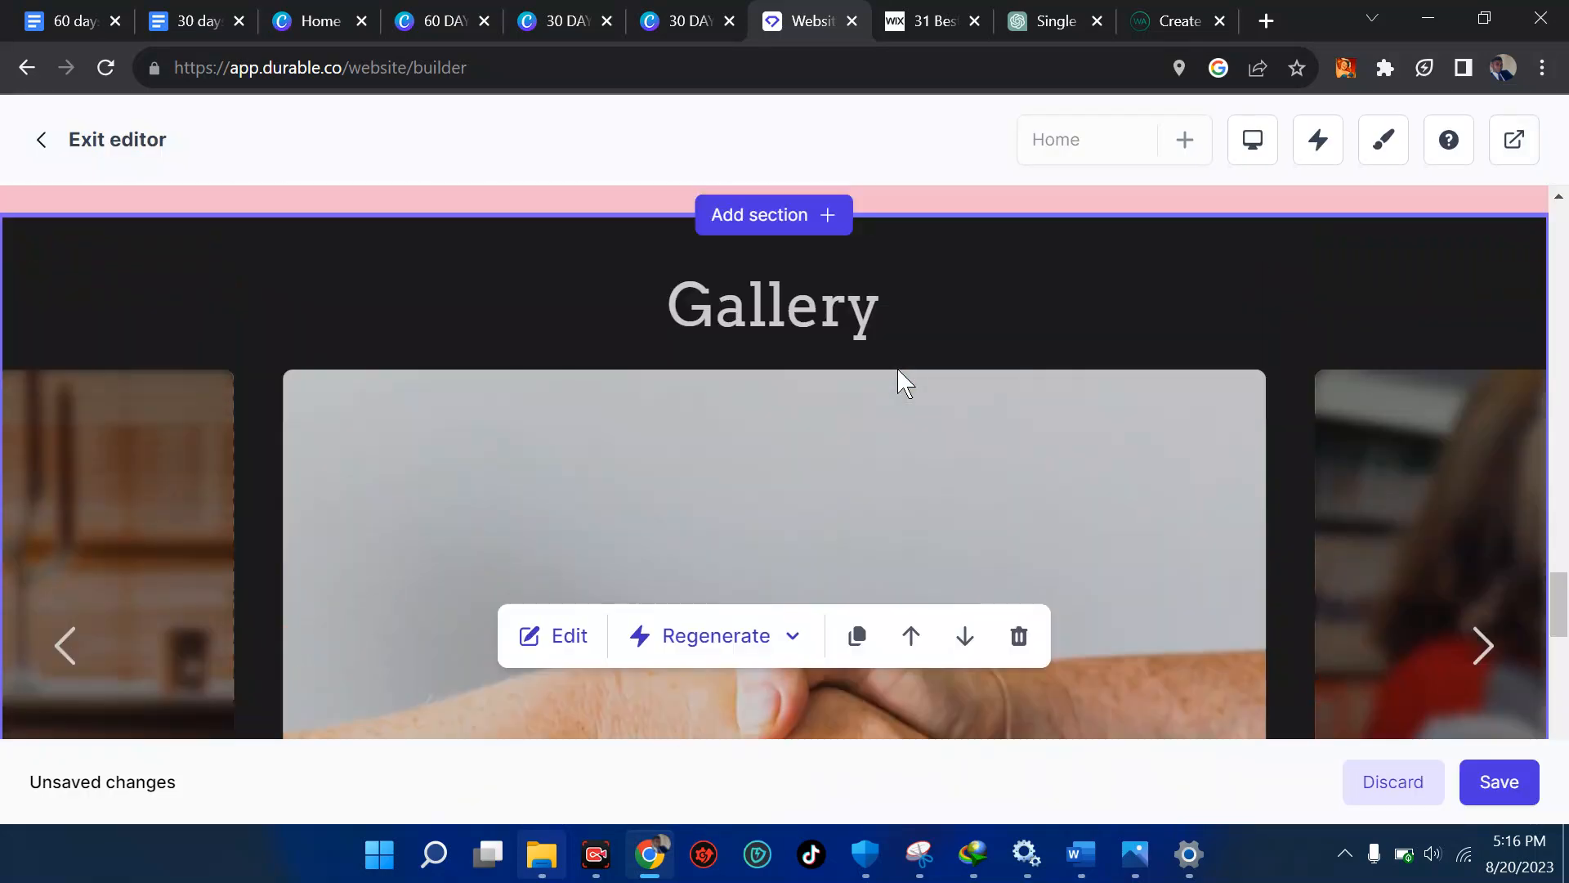
pyautogui.scroll(1, 898, 376)
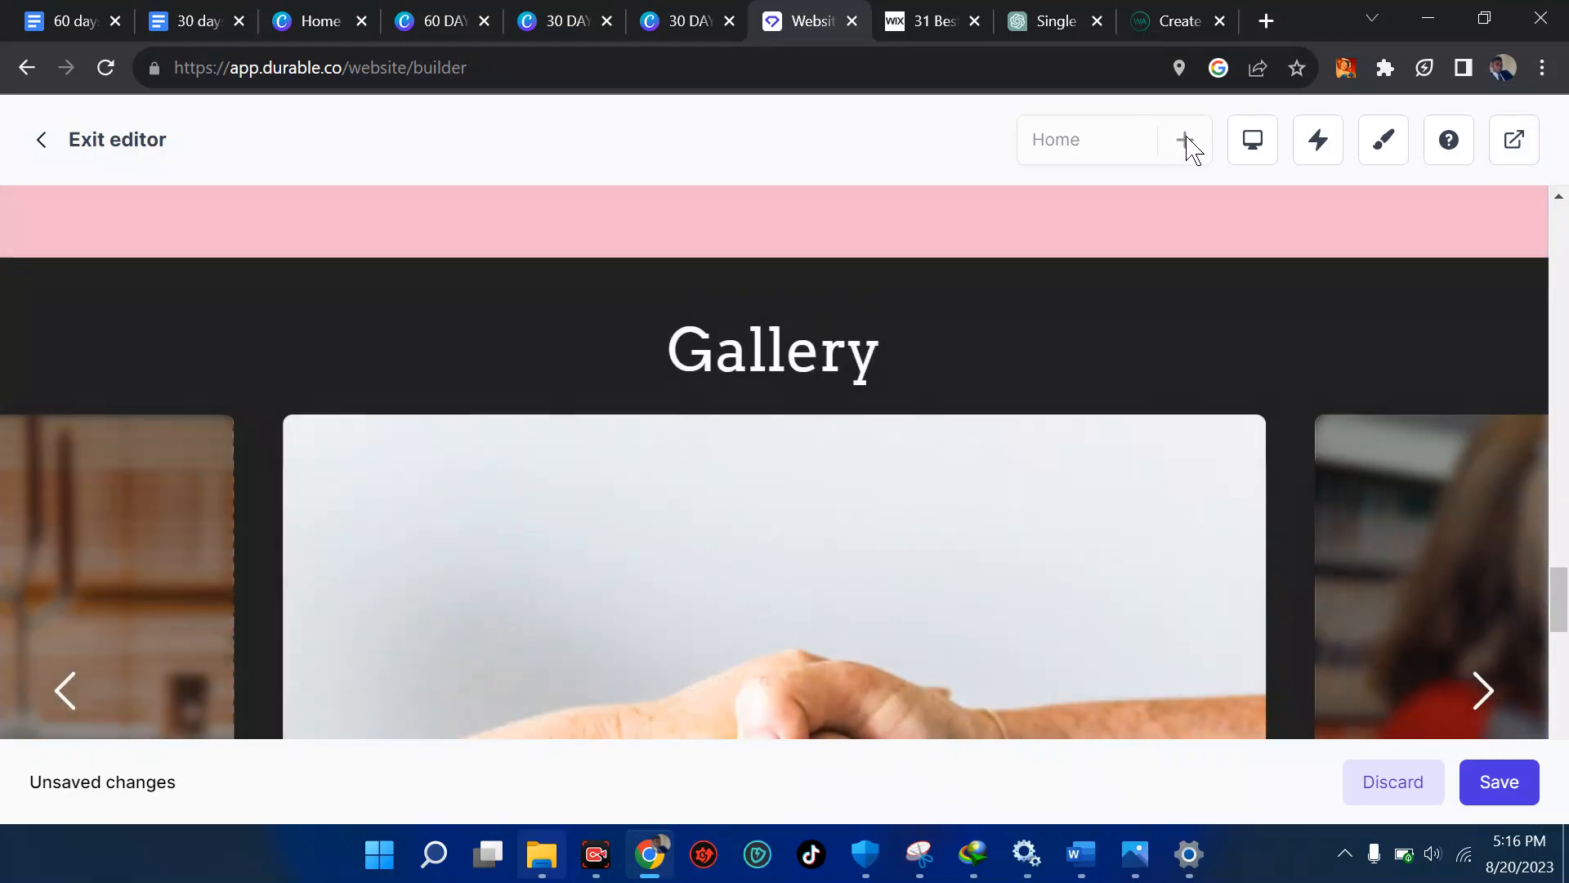
pyautogui.scroll(-10, 973, 278)
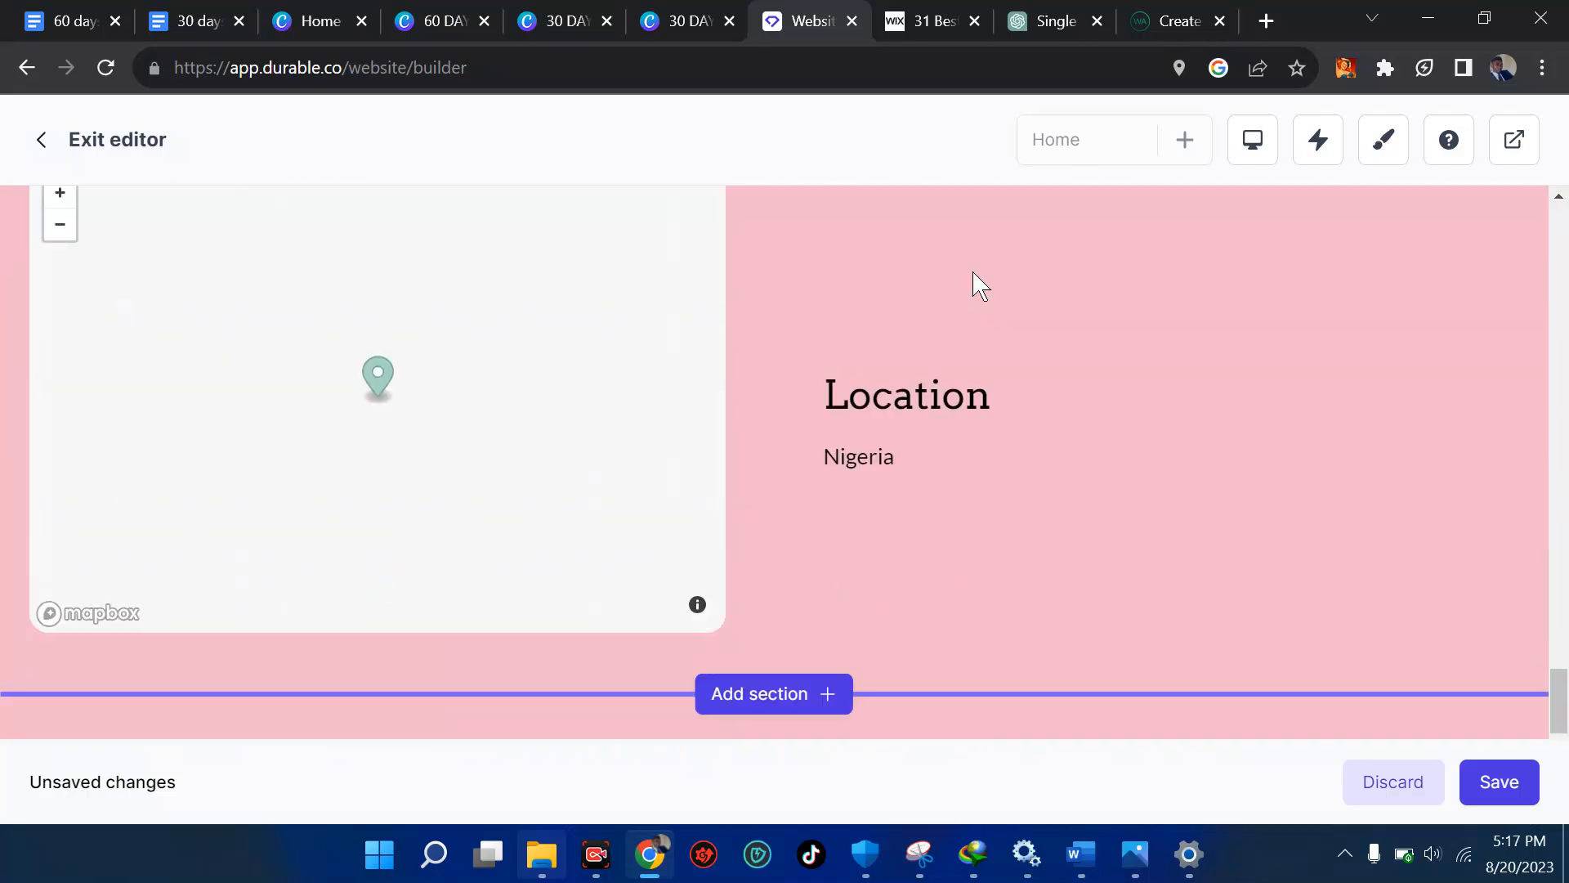
pyautogui.scroll(-6, 973, 282)
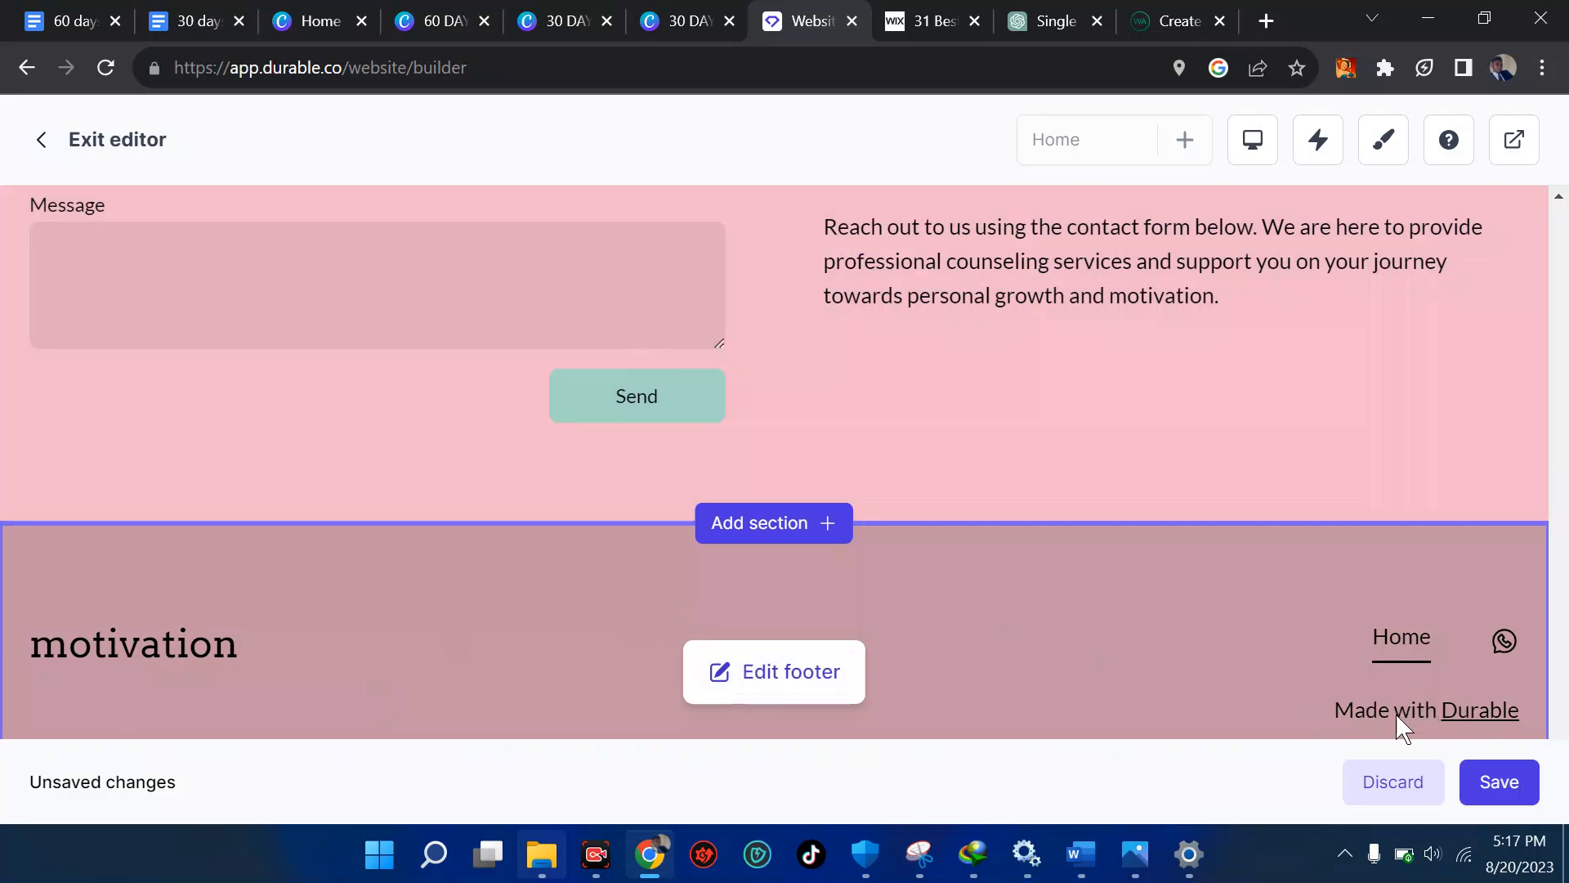
pyautogui.scroll(6, 1278, 327)
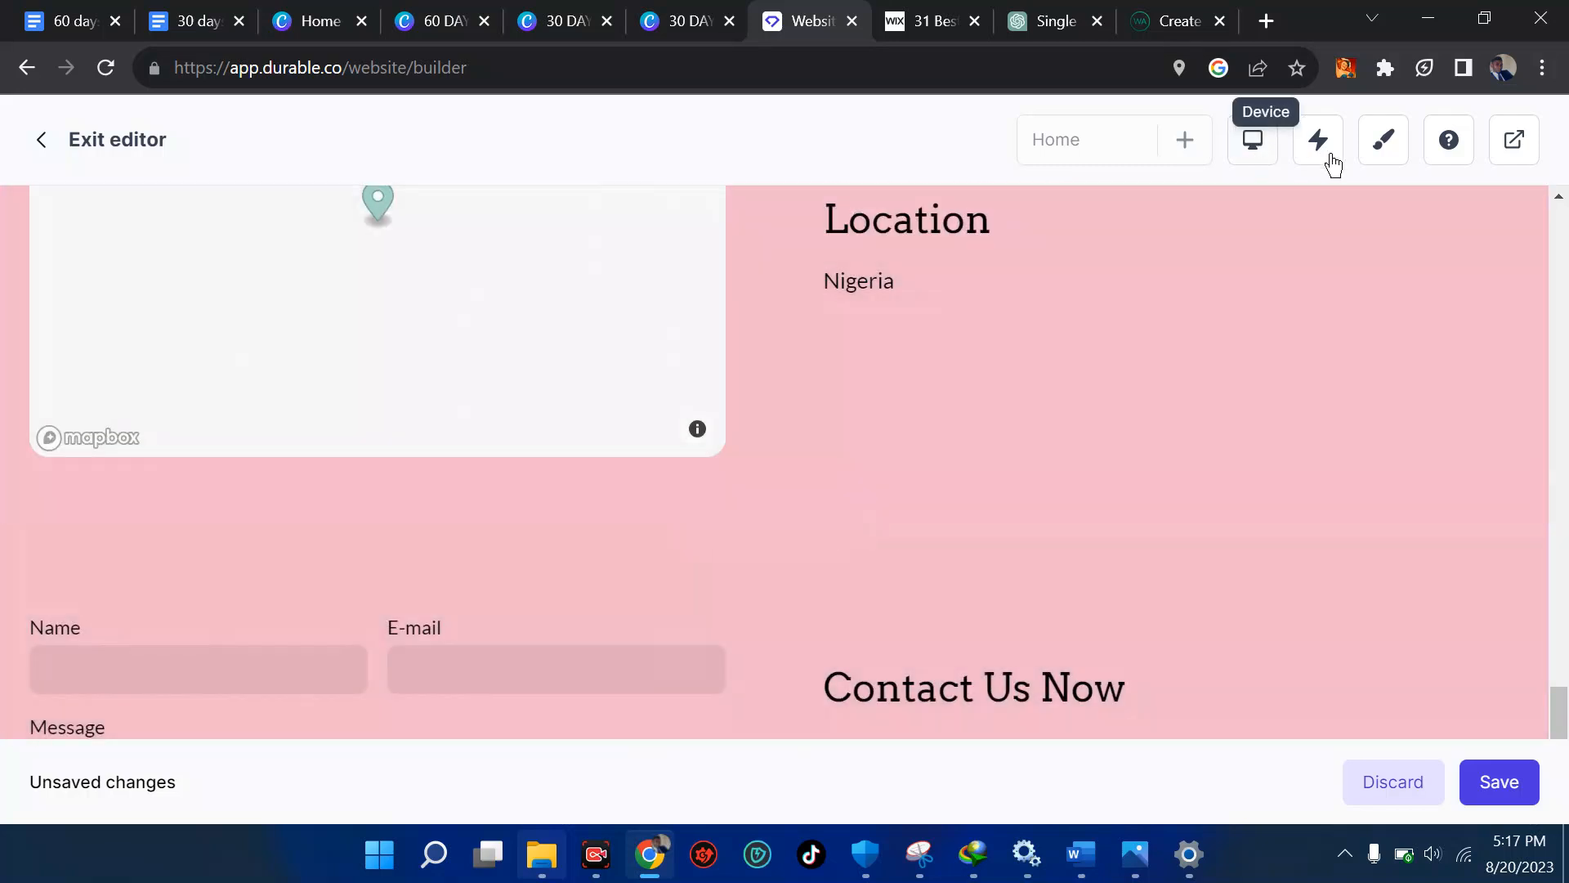
# Generate a temporary website link, go to the website and look over the beginning of its Home page.
pyautogui.click(1514, 143)
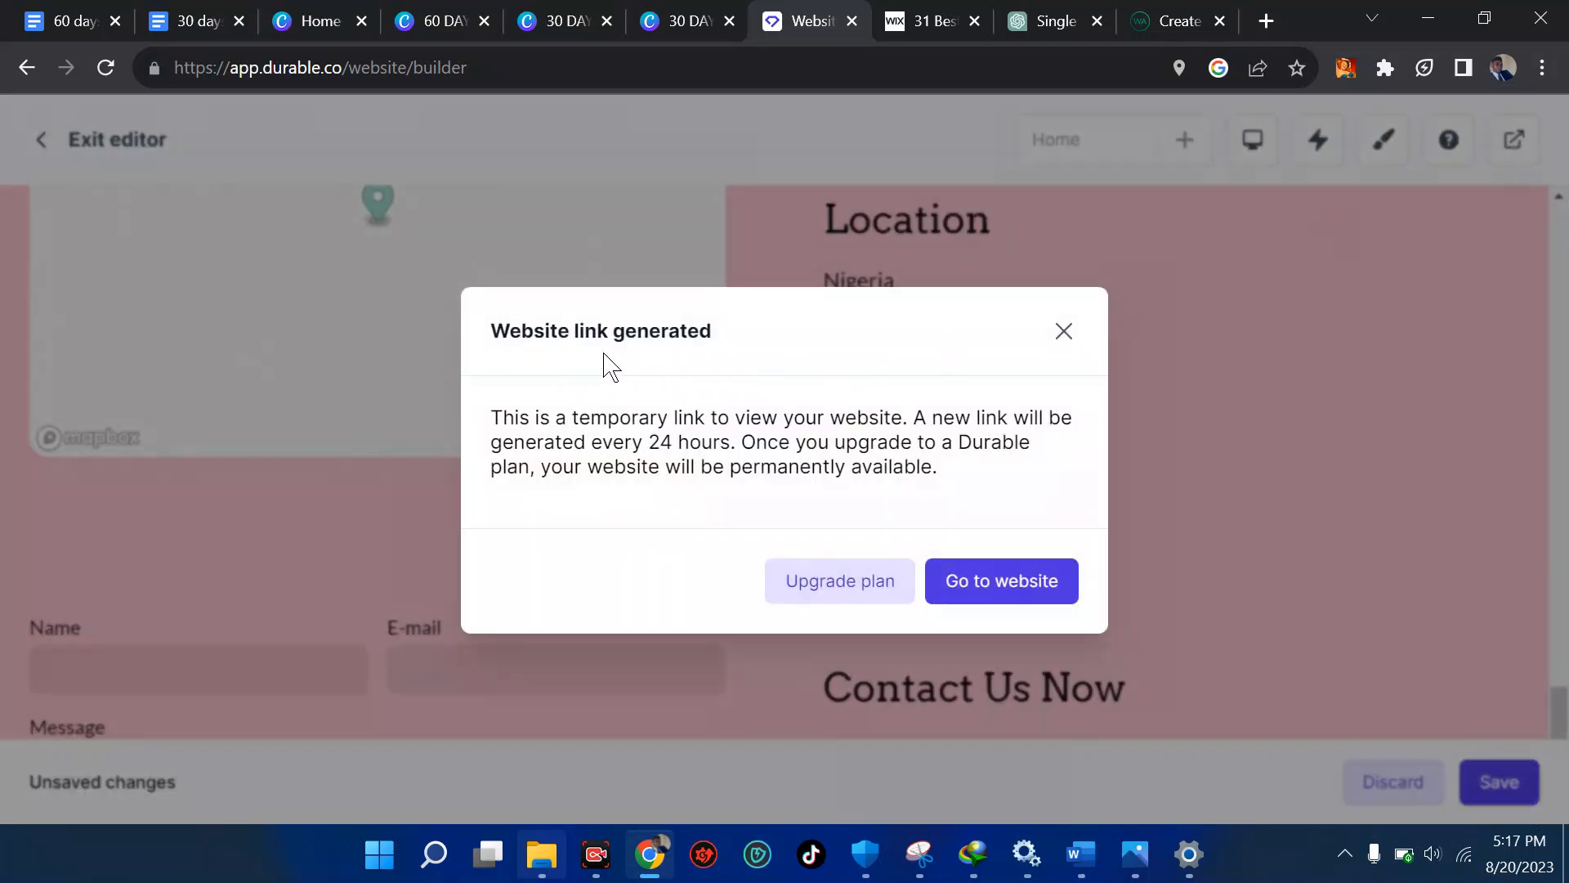
pyautogui.click(975, 582)
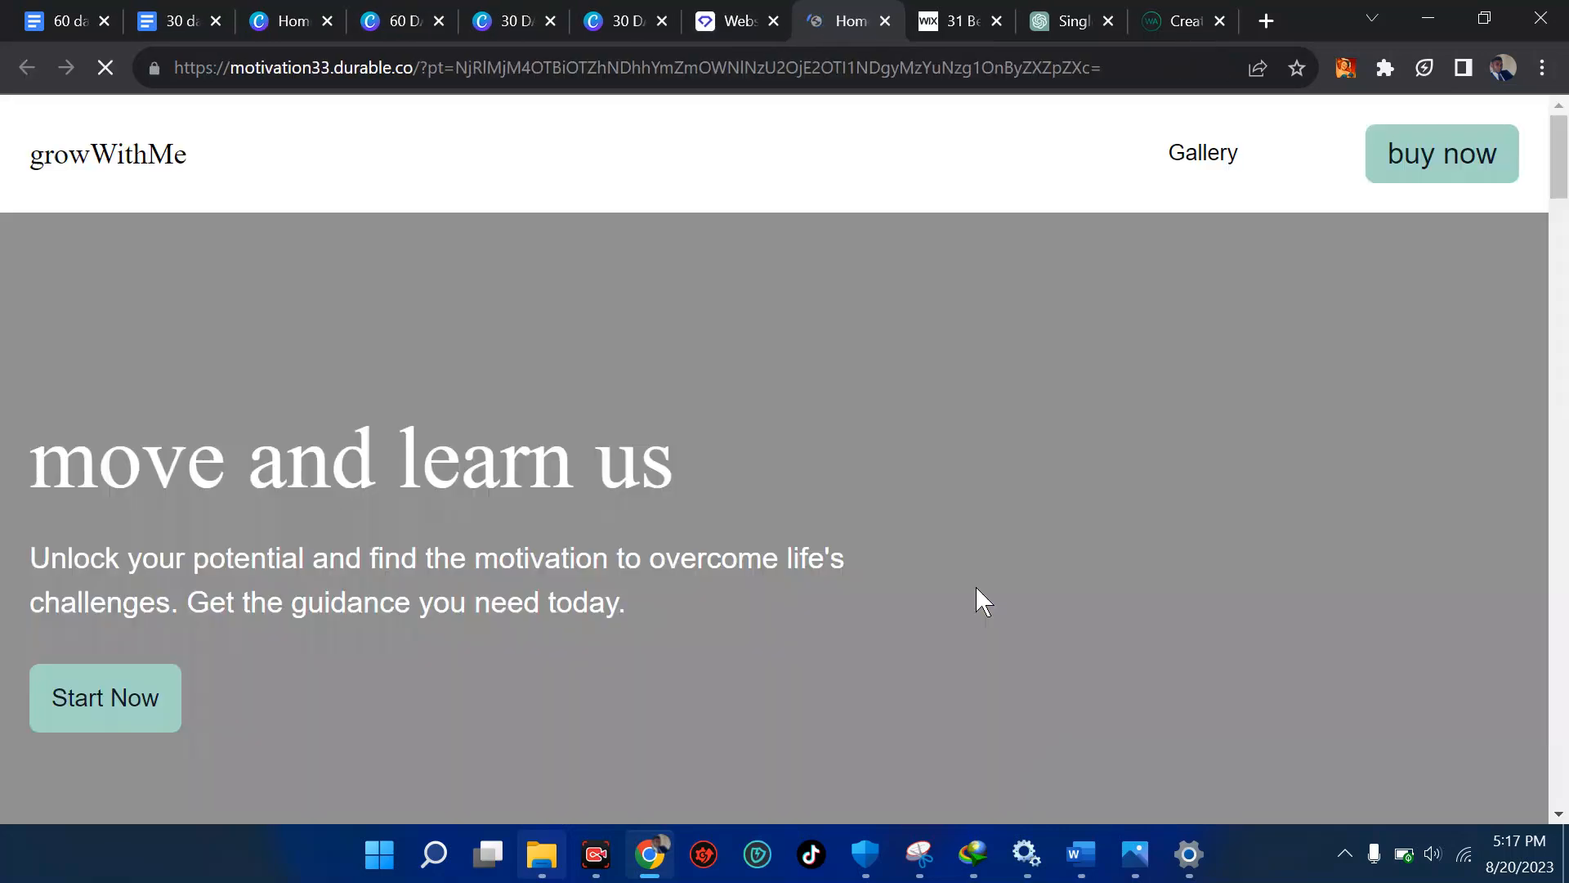
pyautogui.scroll(-10, 976, 601)
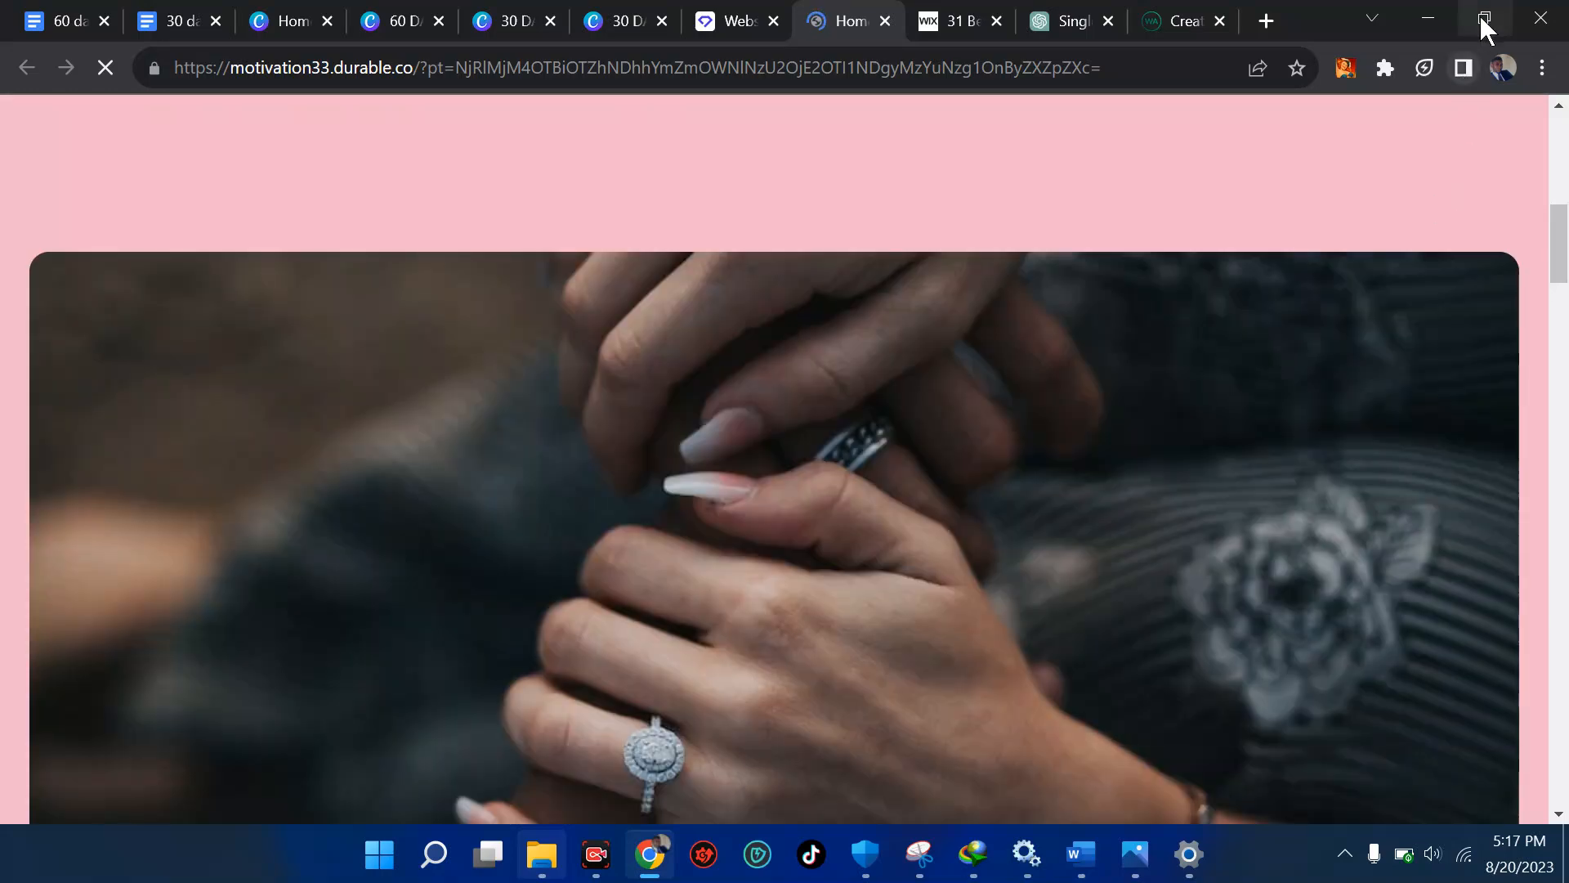
# Shrink the browser window to a phone-like width and examine how the website's banner, About us and services sections adapt.
pyautogui.click(1481, 18)
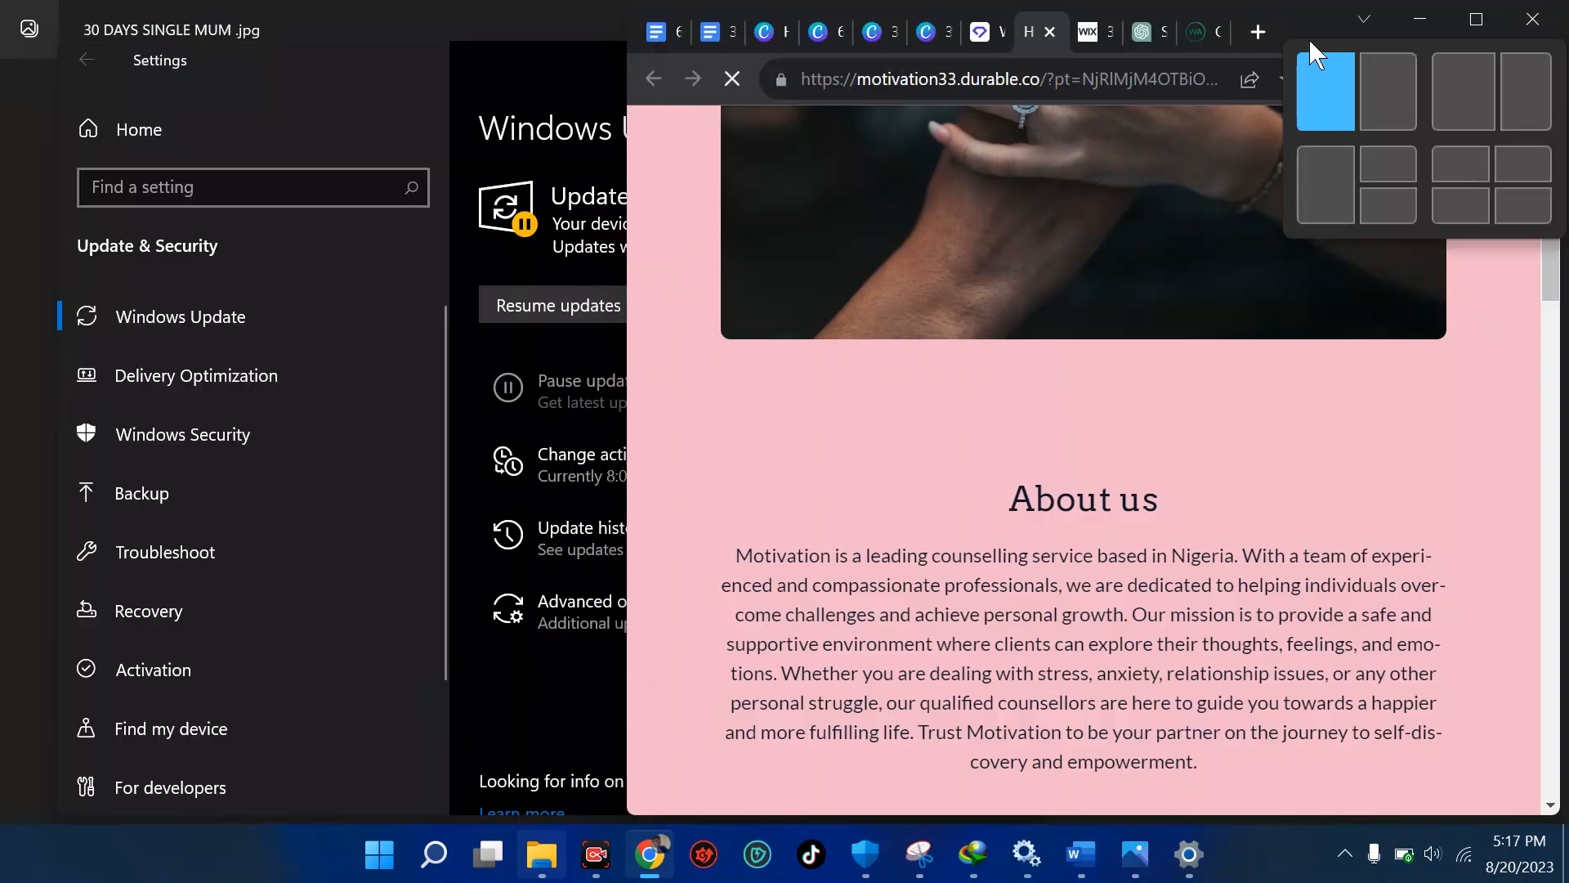
pyautogui.moveTo(1300, 25); pyautogui.dragTo(1003, 58)
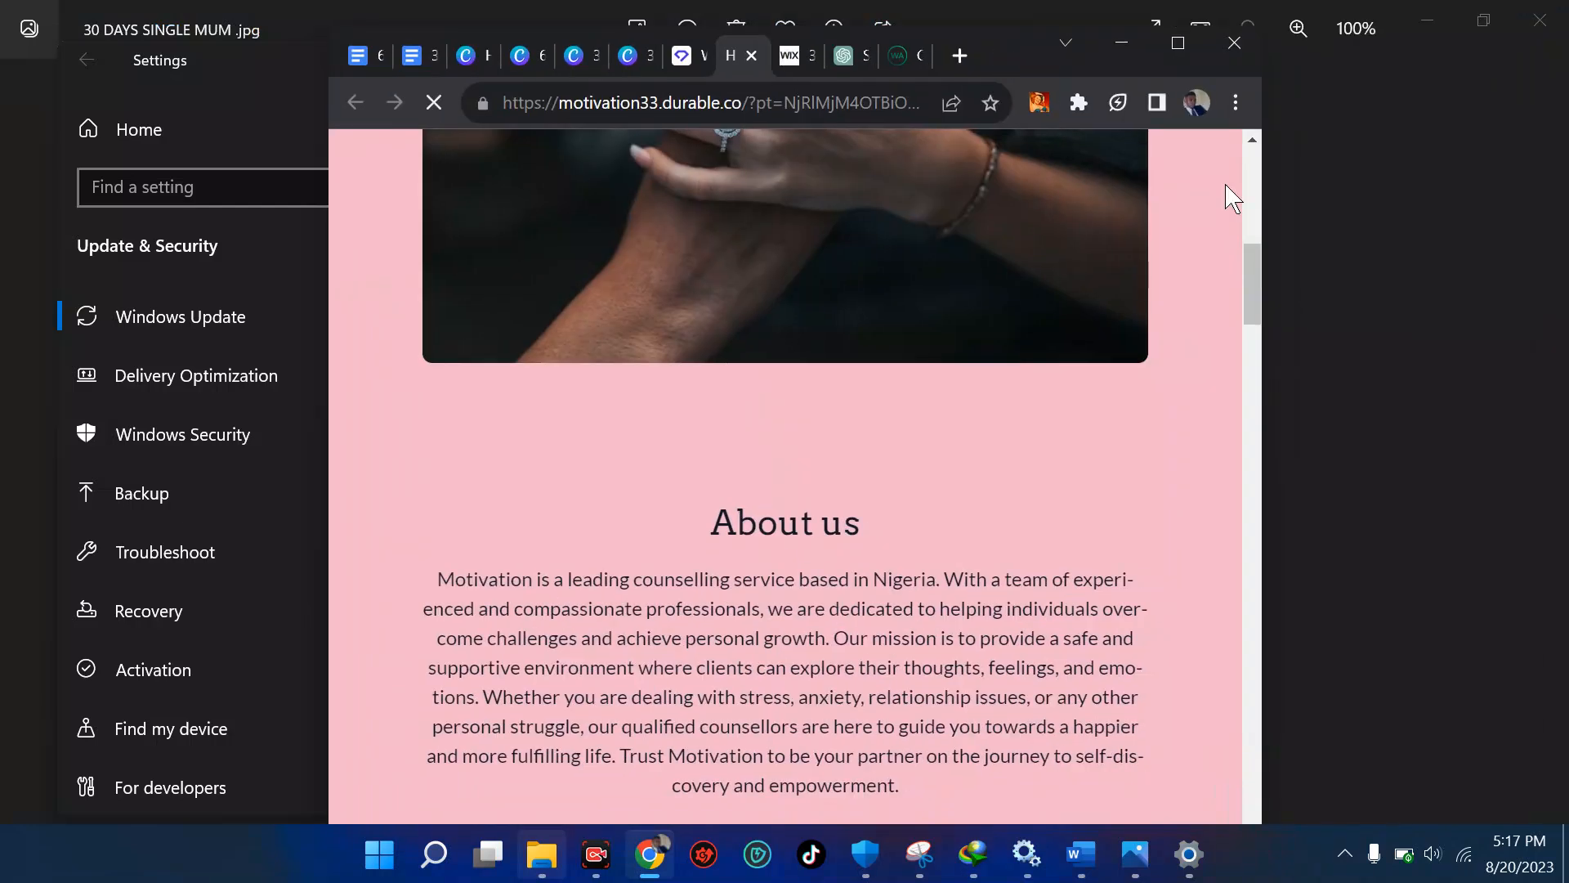
pyautogui.moveTo(1271, 217); pyautogui.dragTo(942, 223)
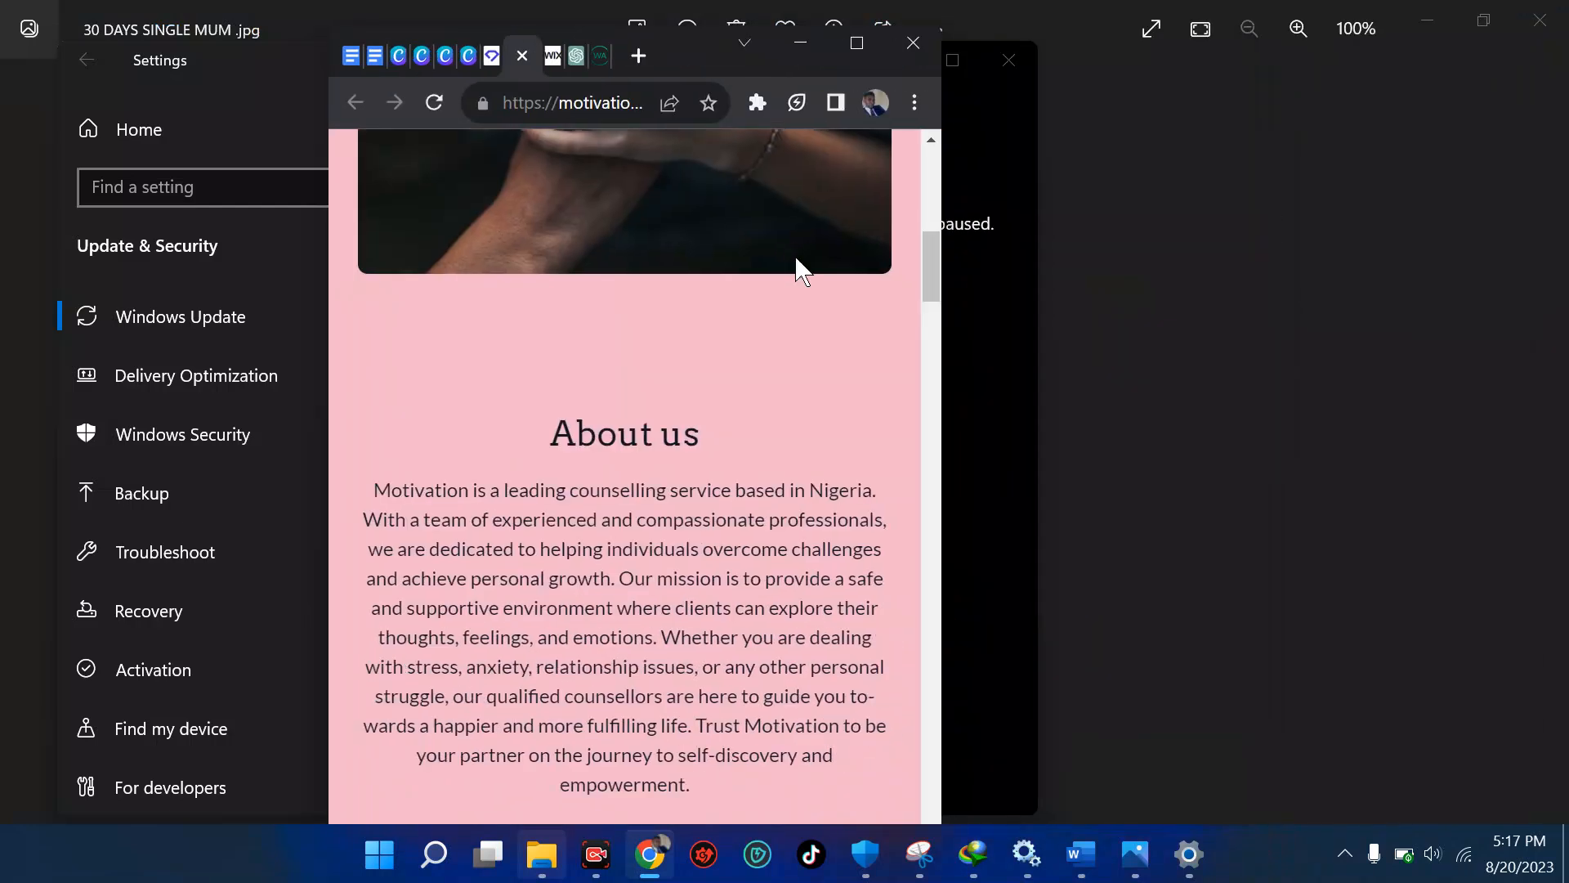
pyautogui.scroll(5, 701, 385)
pyautogui.scroll(4, 700, 389)
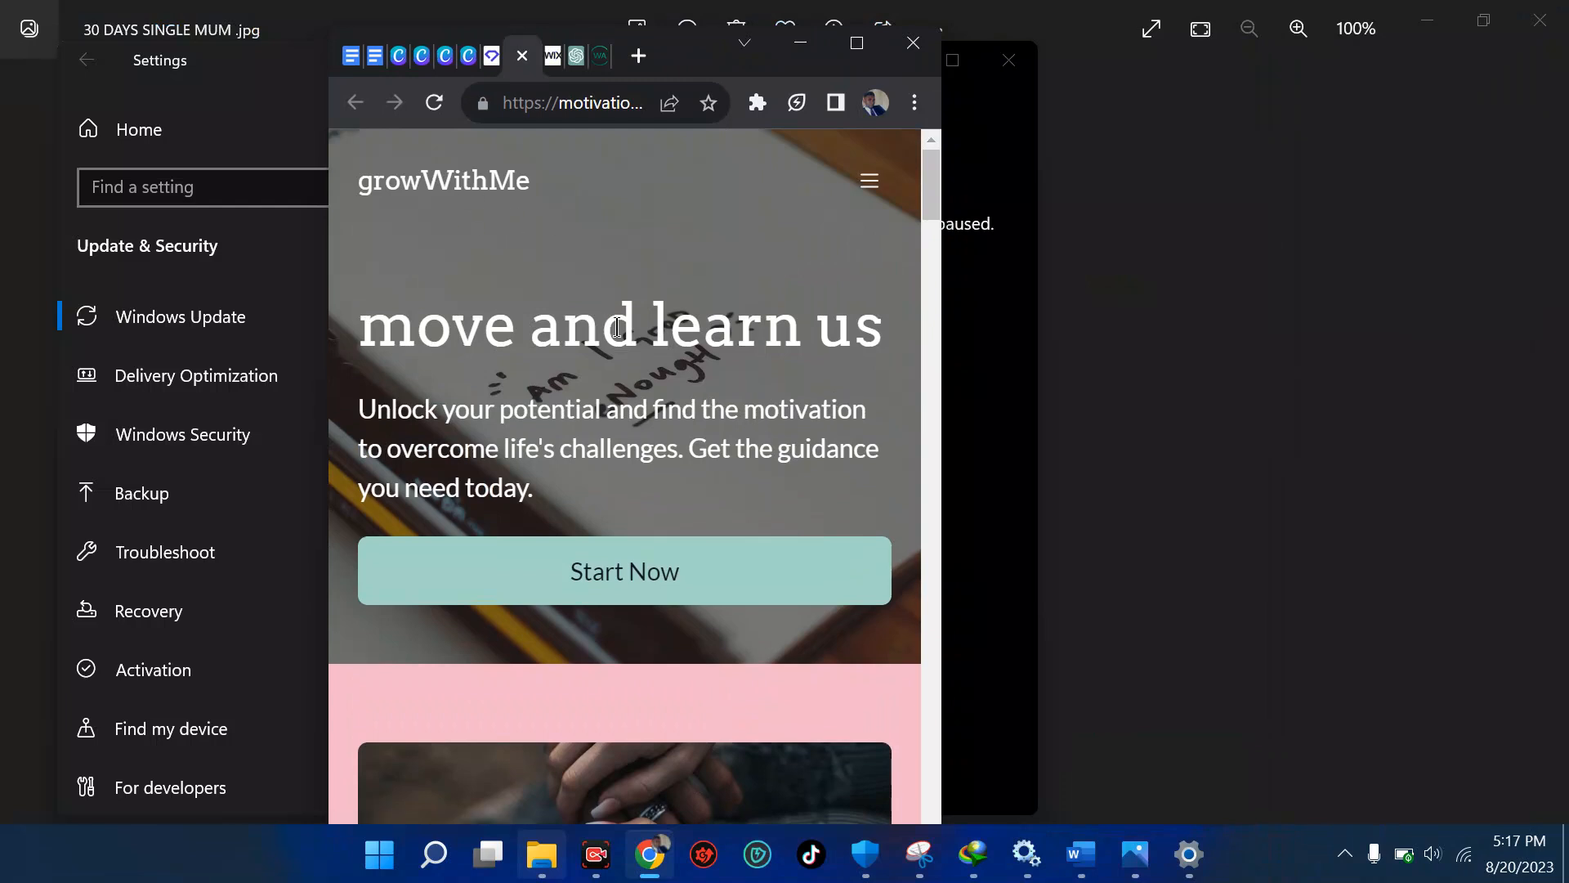
pyautogui.scroll(-5, 615, 331)
pyautogui.scroll(-10, 617, 337)
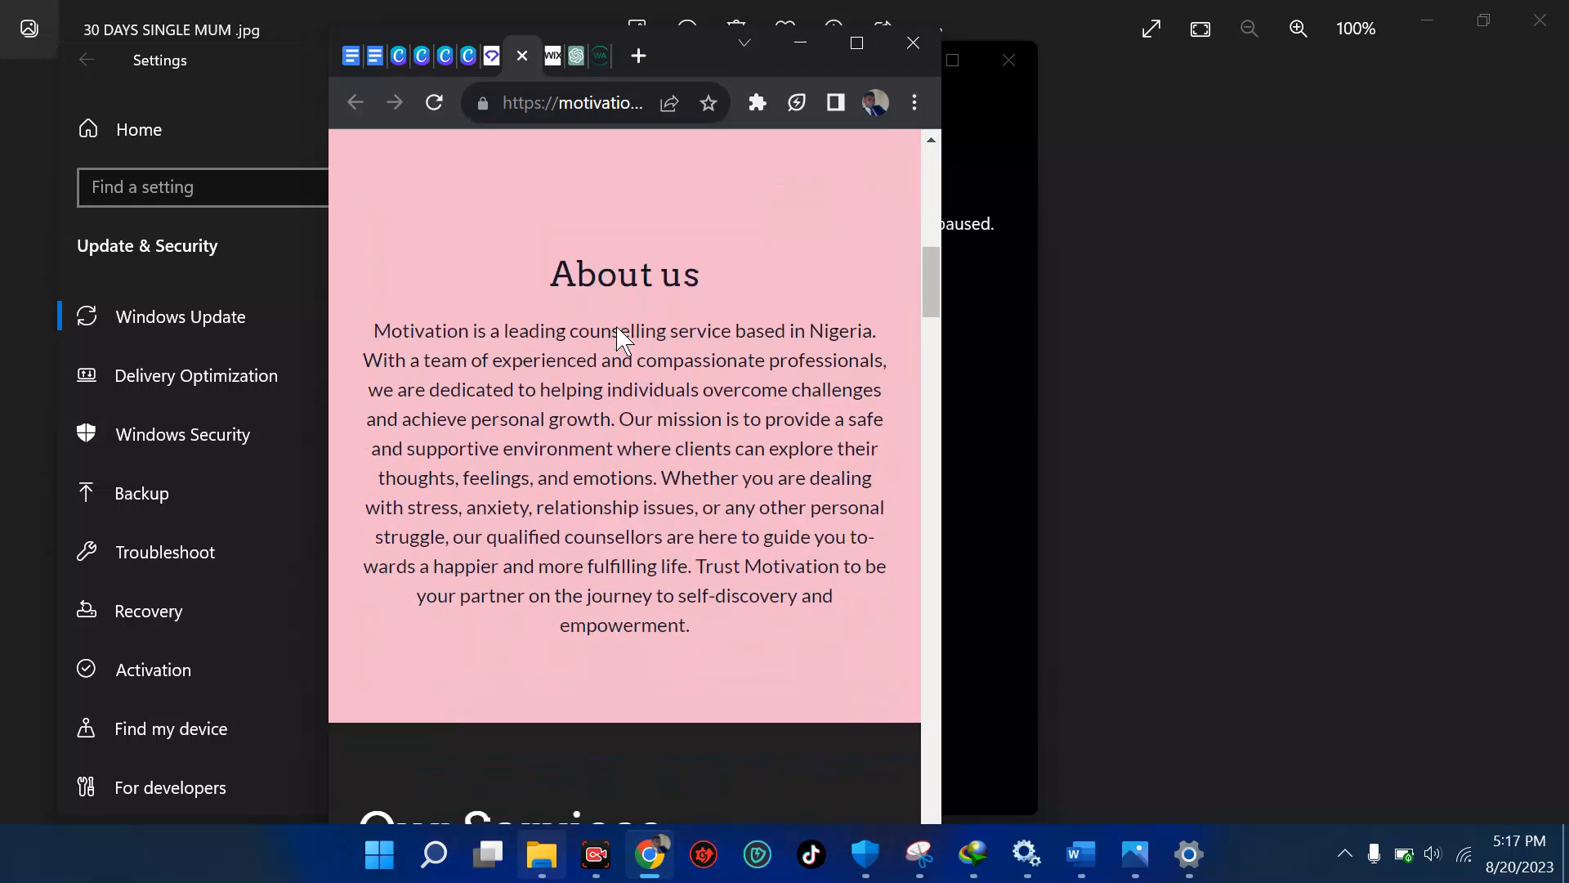
pyautogui.scroll(-4, 617, 327)
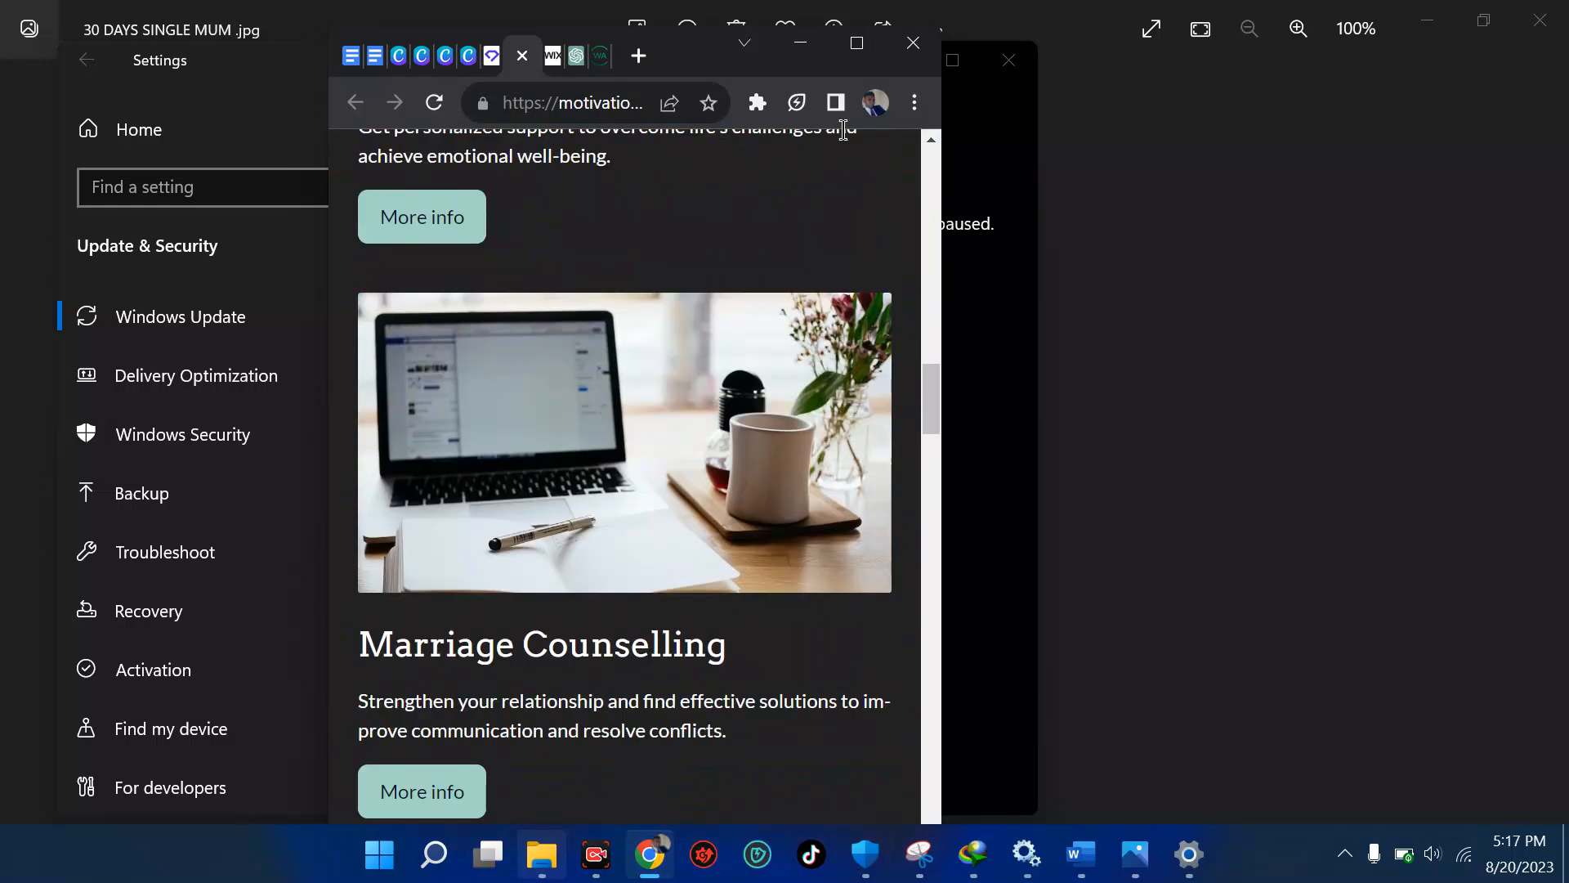
# Maximize the browser window, return to the website's header and select the full temporary web address.
pyautogui.click(858, 49)
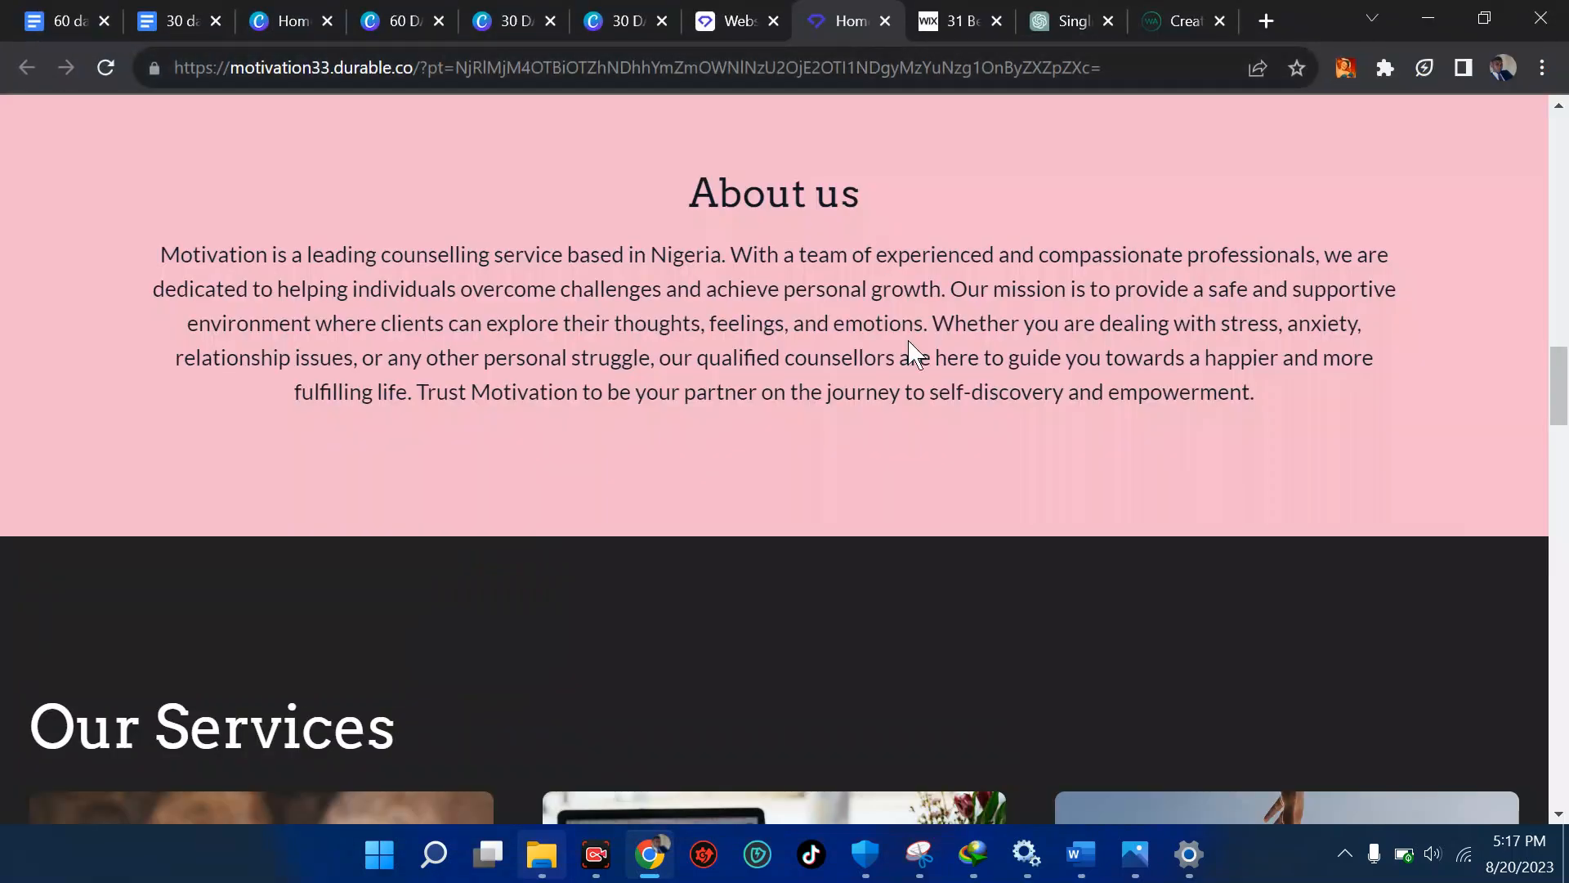
pyautogui.scroll(15, 1247, 294)
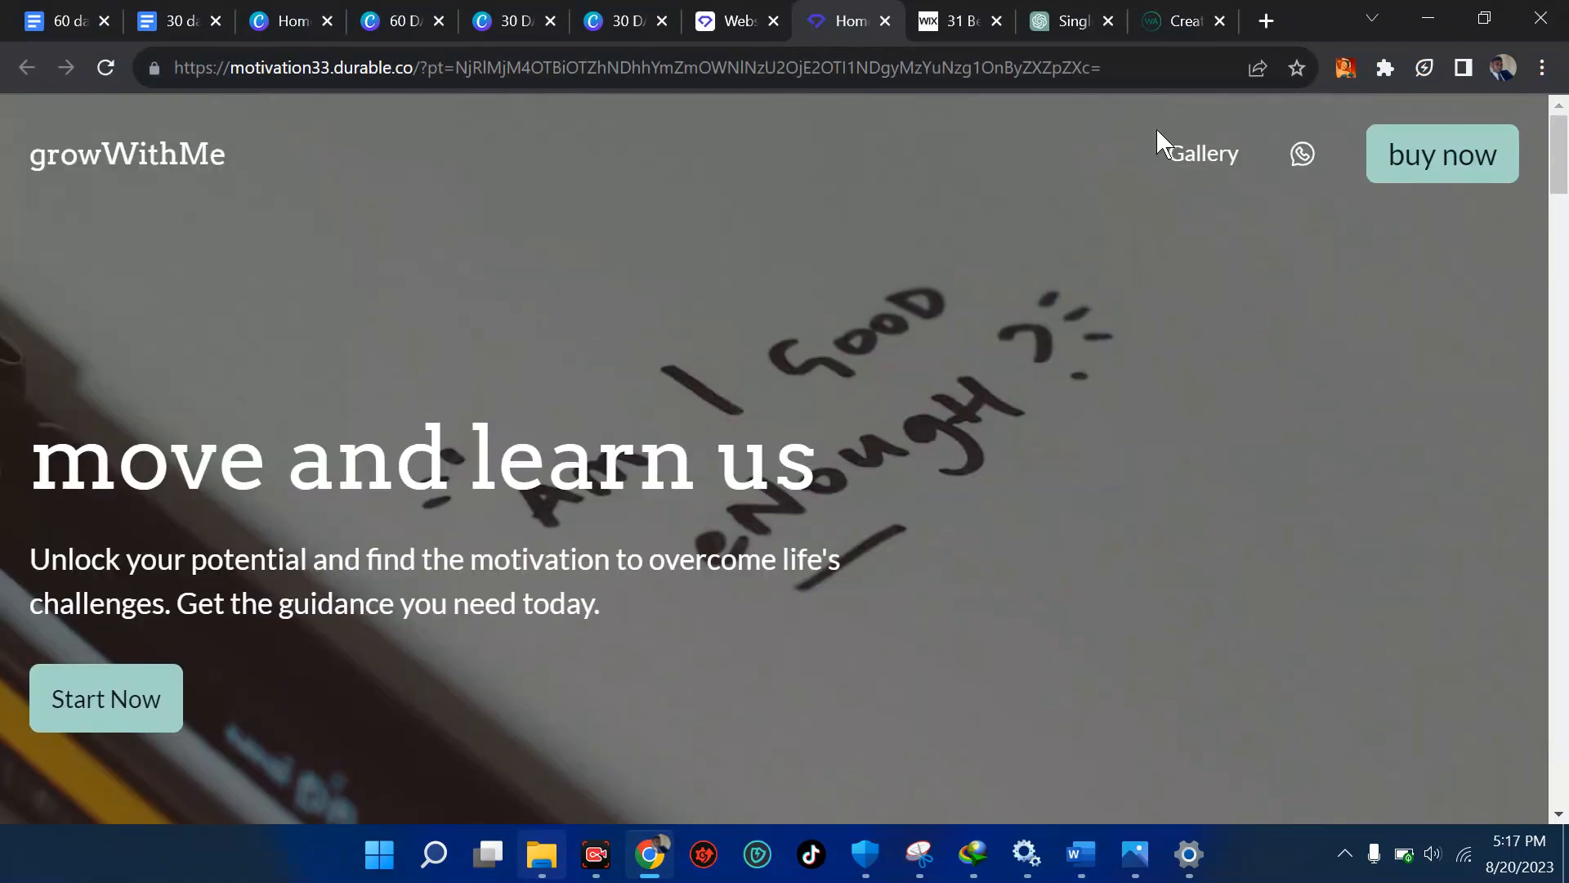
pyautogui.click(1018, 79)
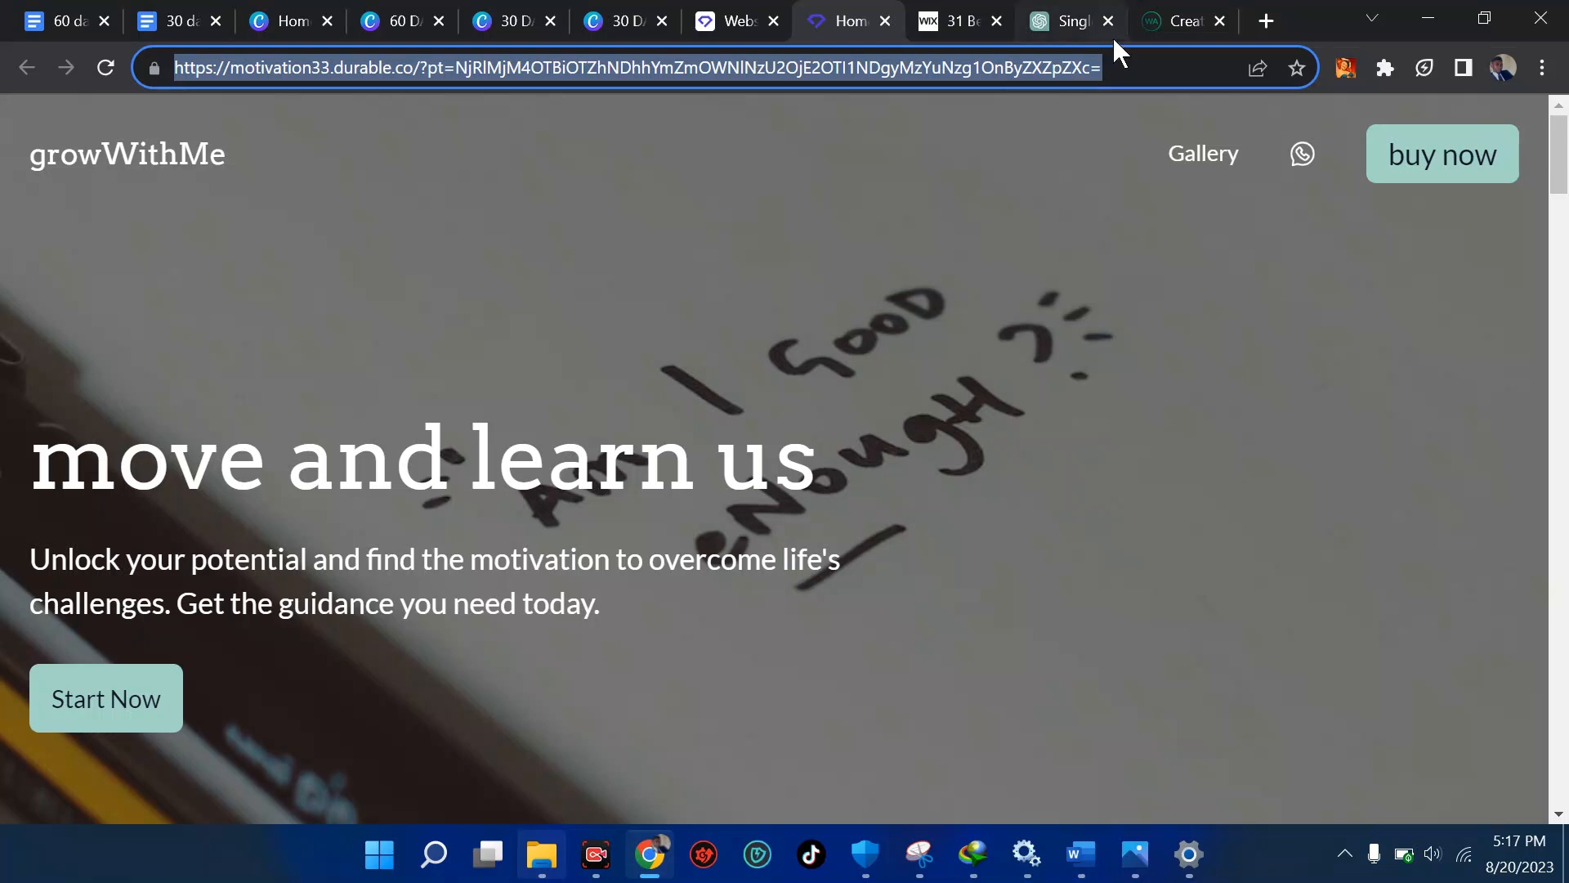
# Go back to the website editor and leave it without keeping the unpublished changes.
pyautogui.click(735, 18)
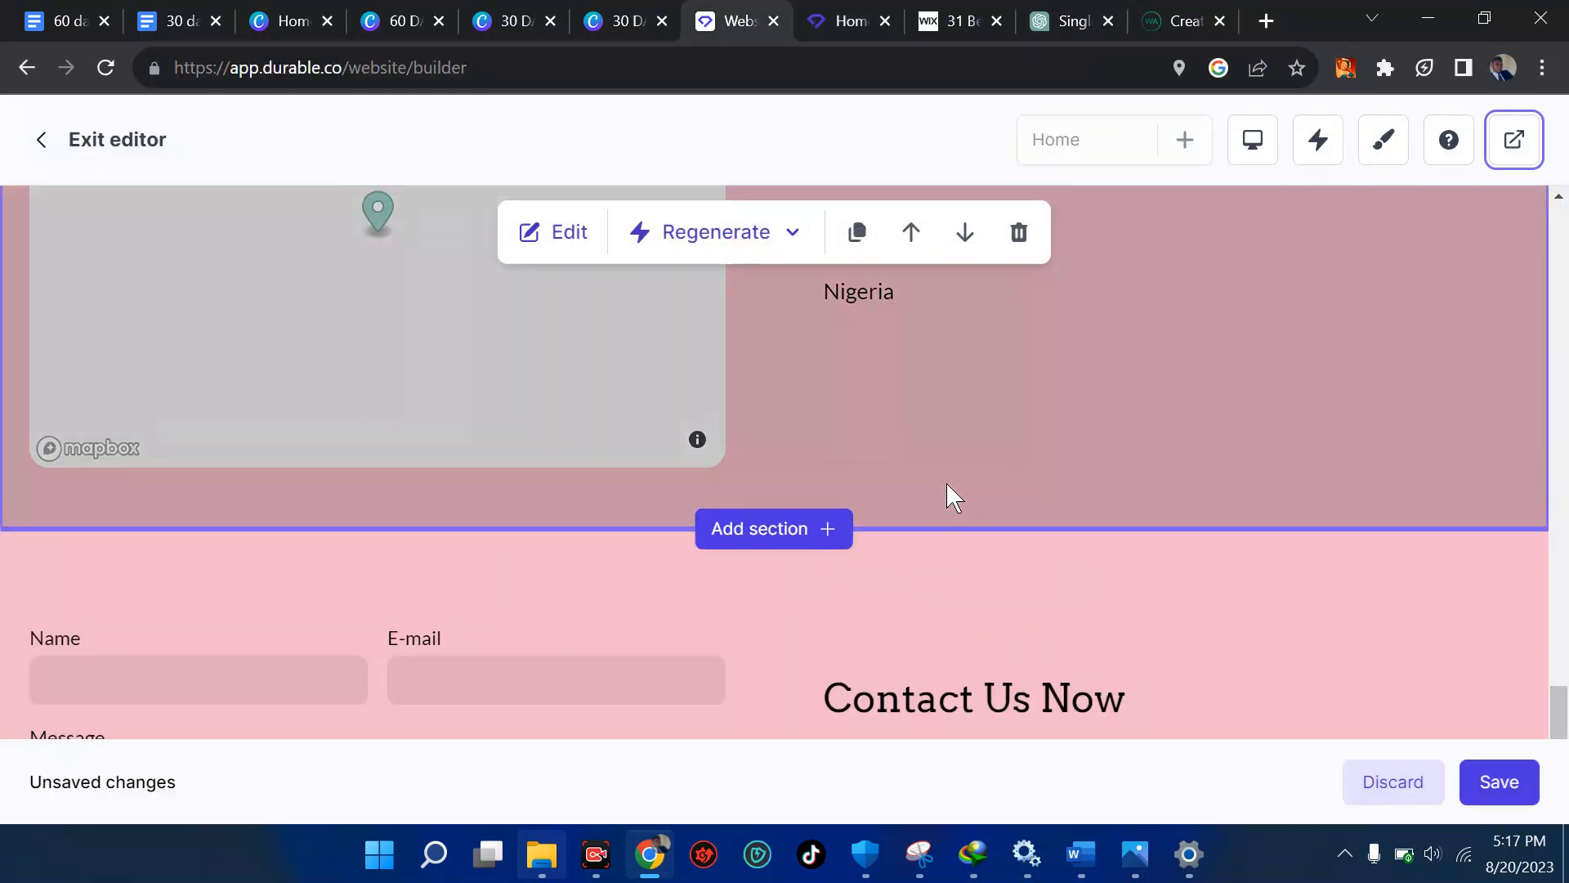
pyautogui.scroll(8, 947, 483)
pyautogui.scroll(10, 947, 483)
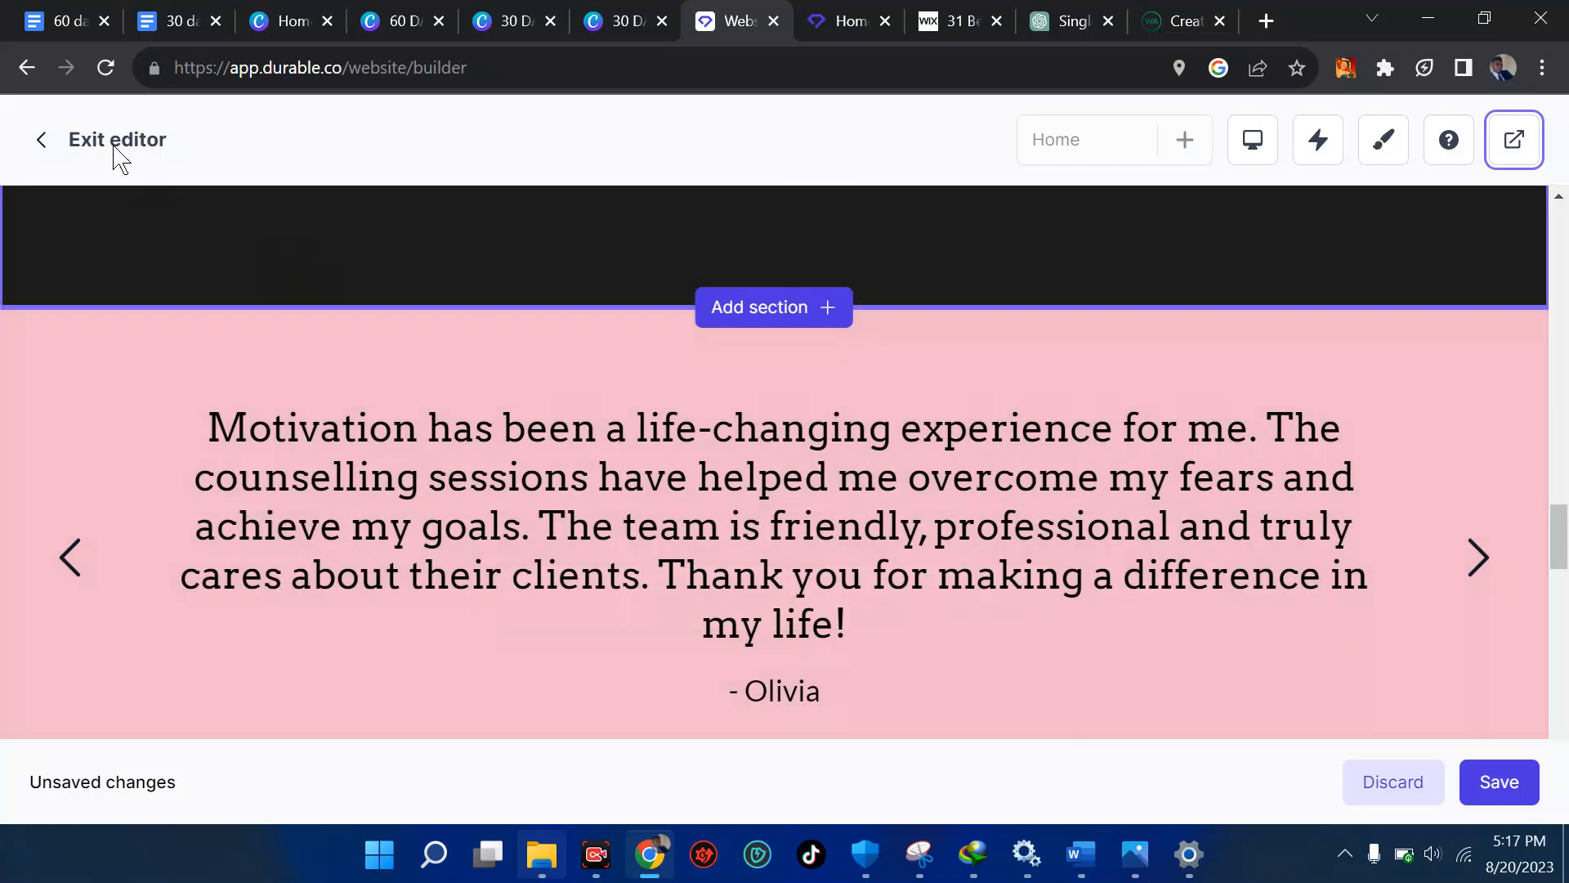
pyautogui.click(103, 144)
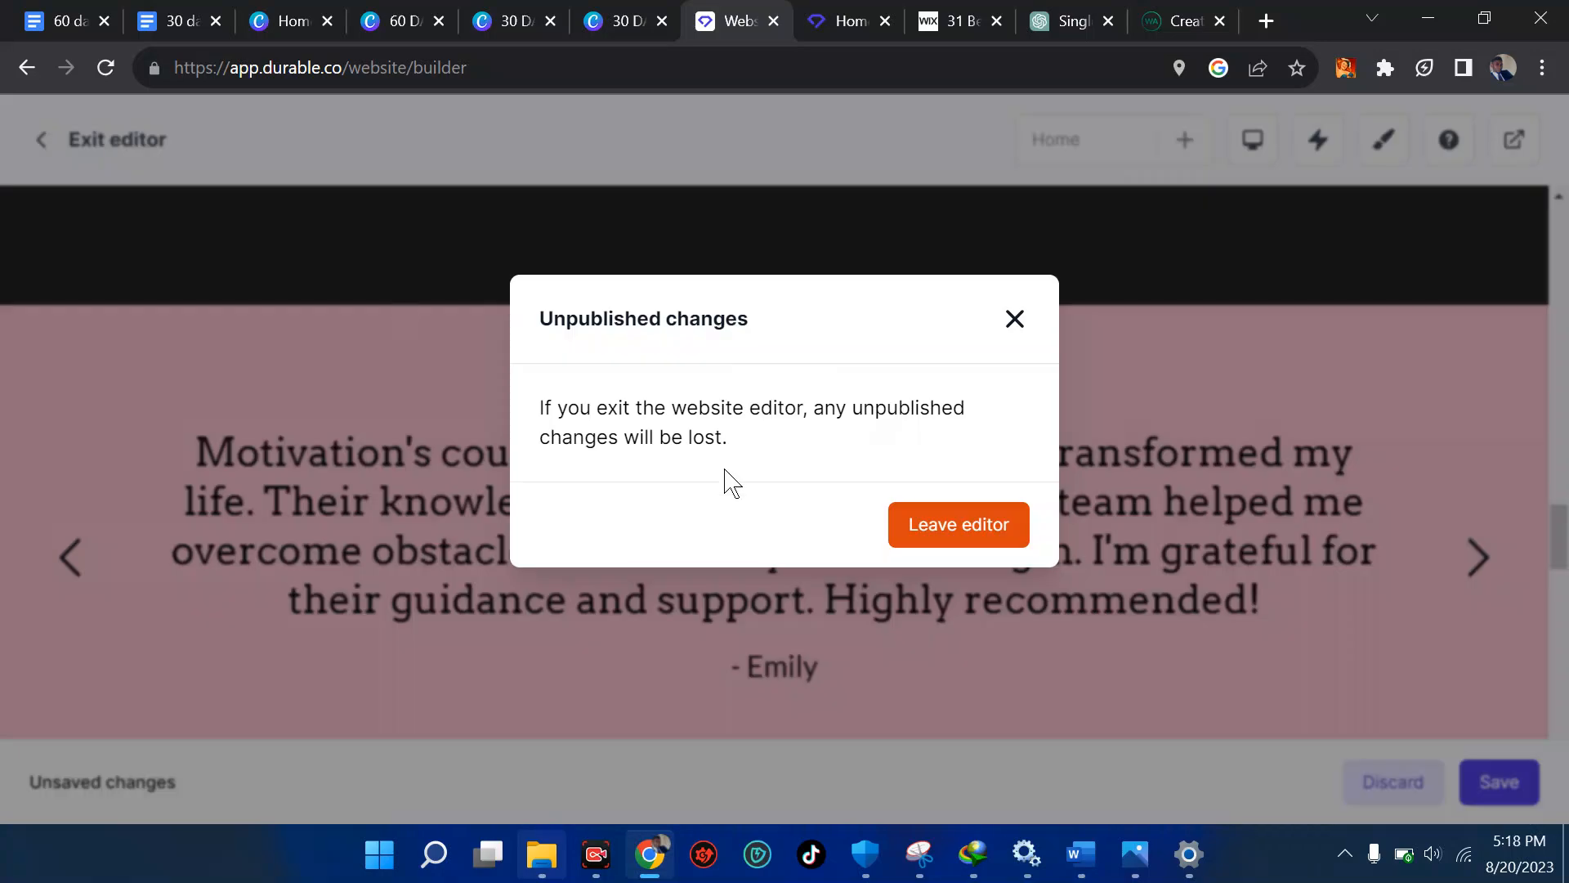
pyautogui.click(910, 524)
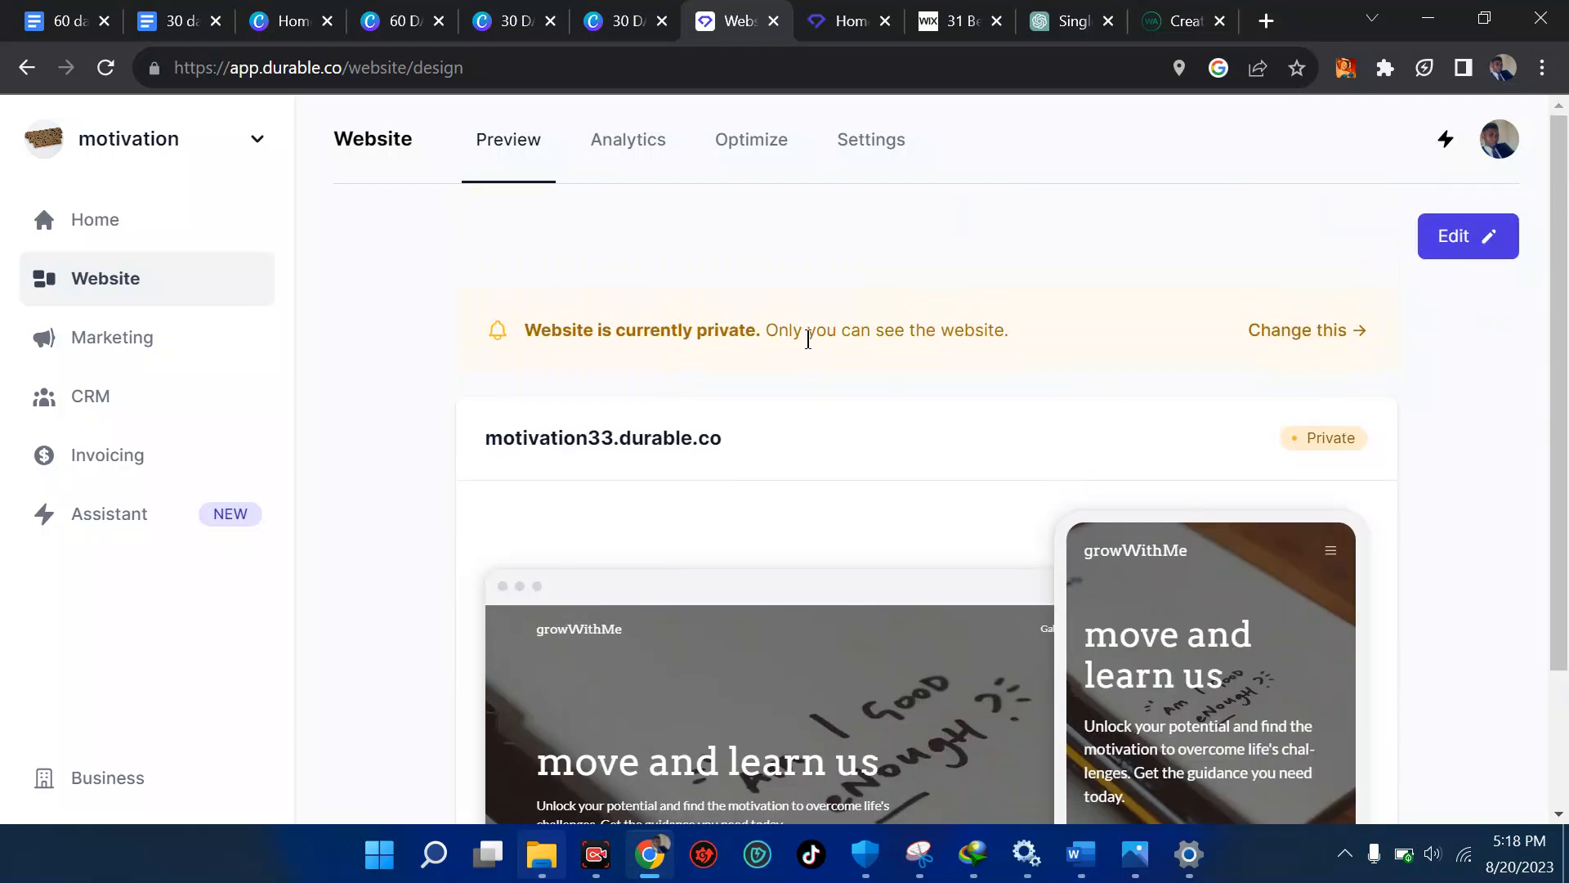
# Try to change the website's status from private to Public in its settings.
pyautogui.click(1290, 332)
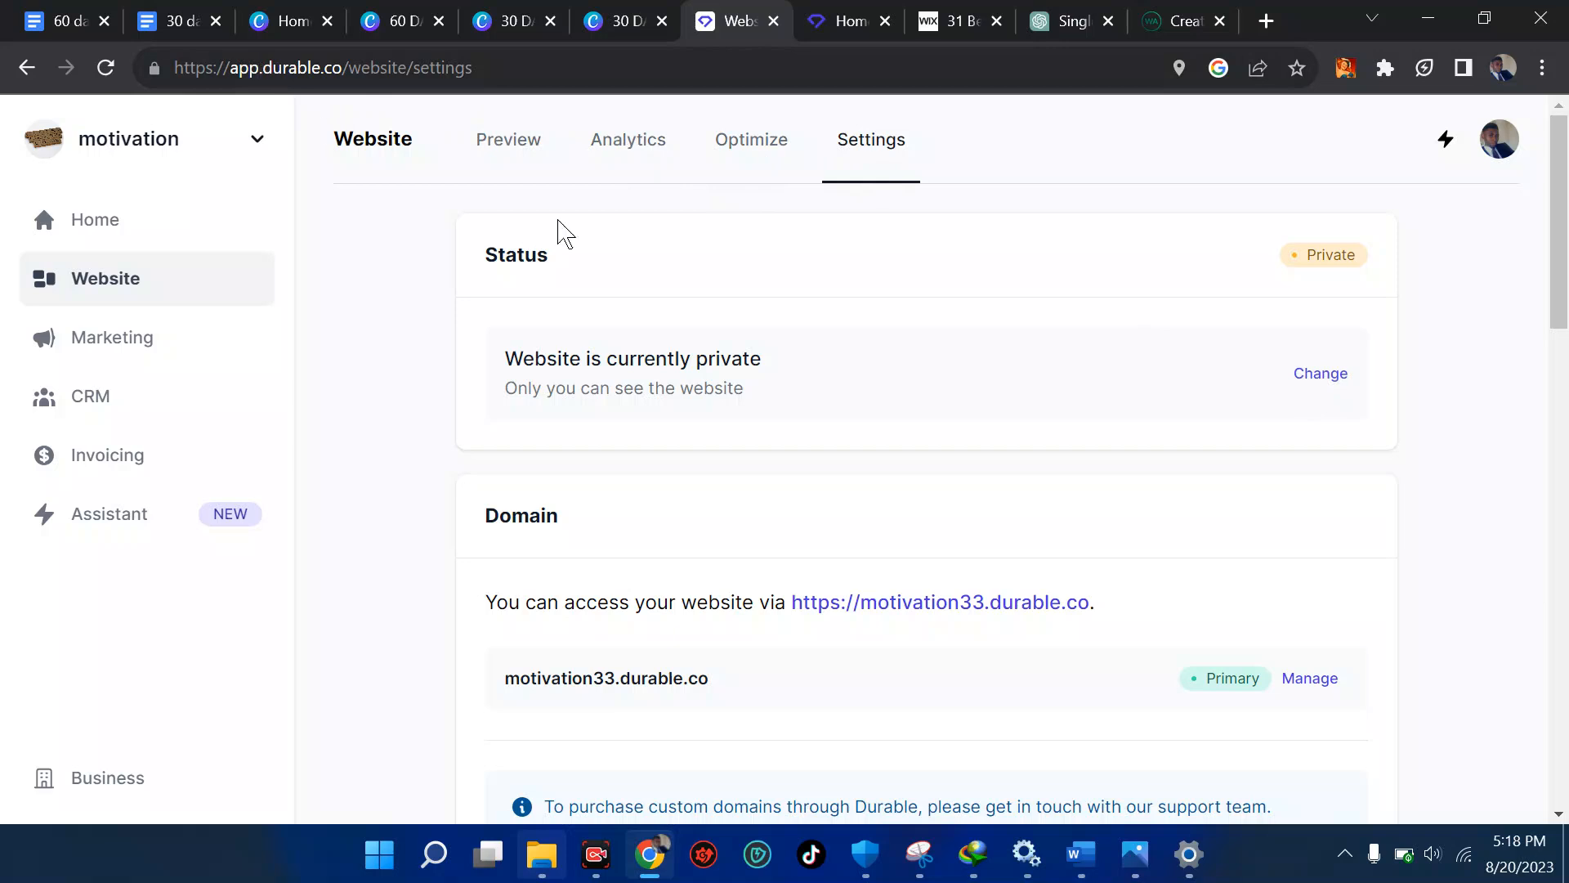
pyautogui.click(1317, 372)
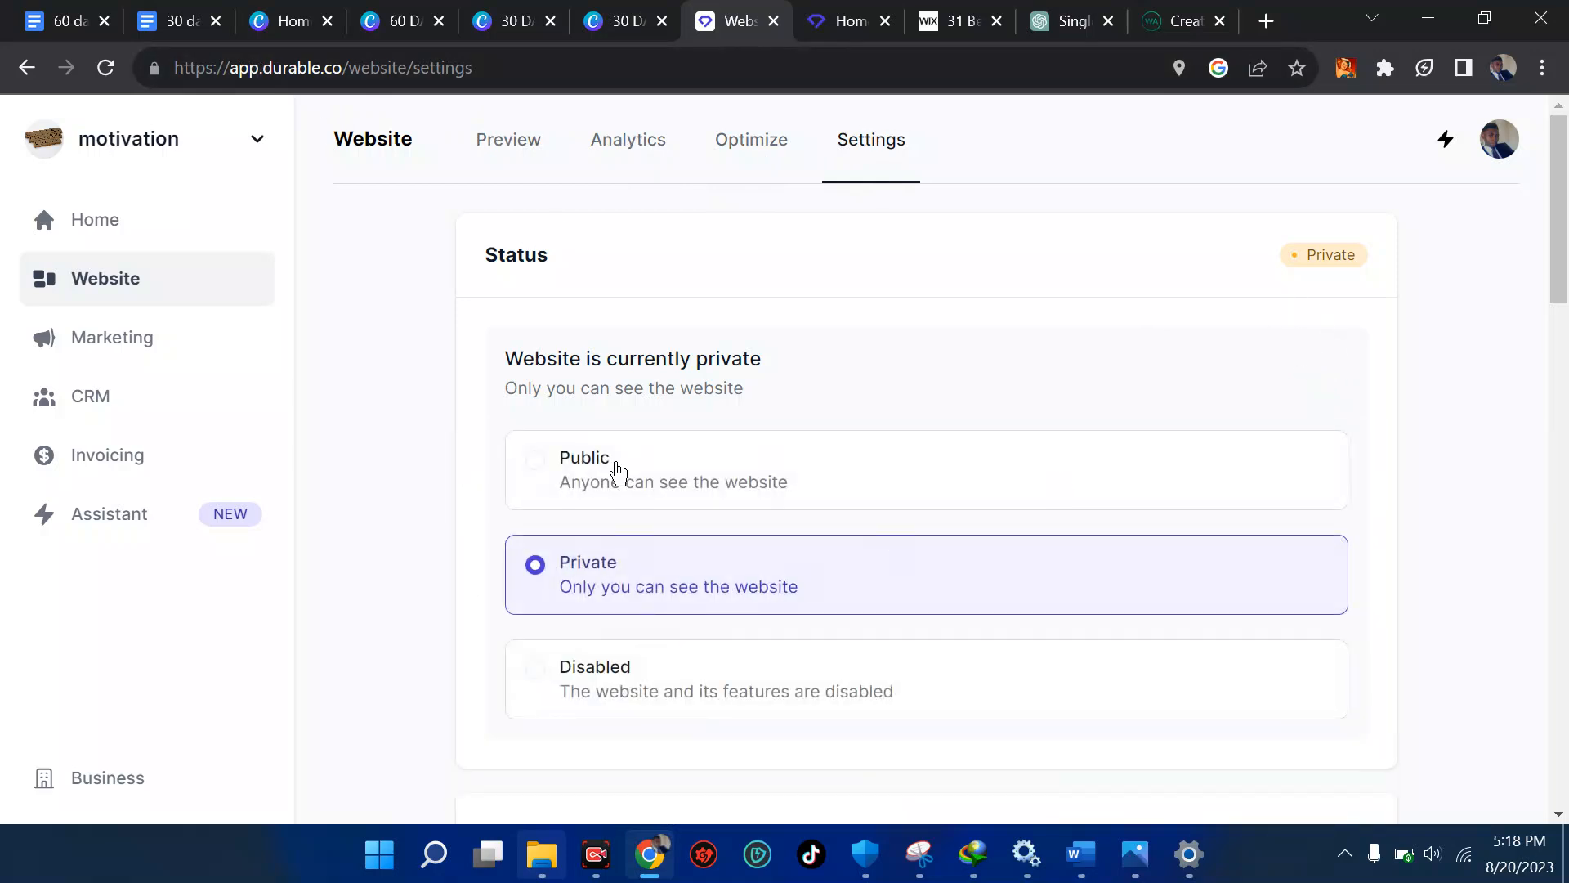
pyautogui.click(618, 472)
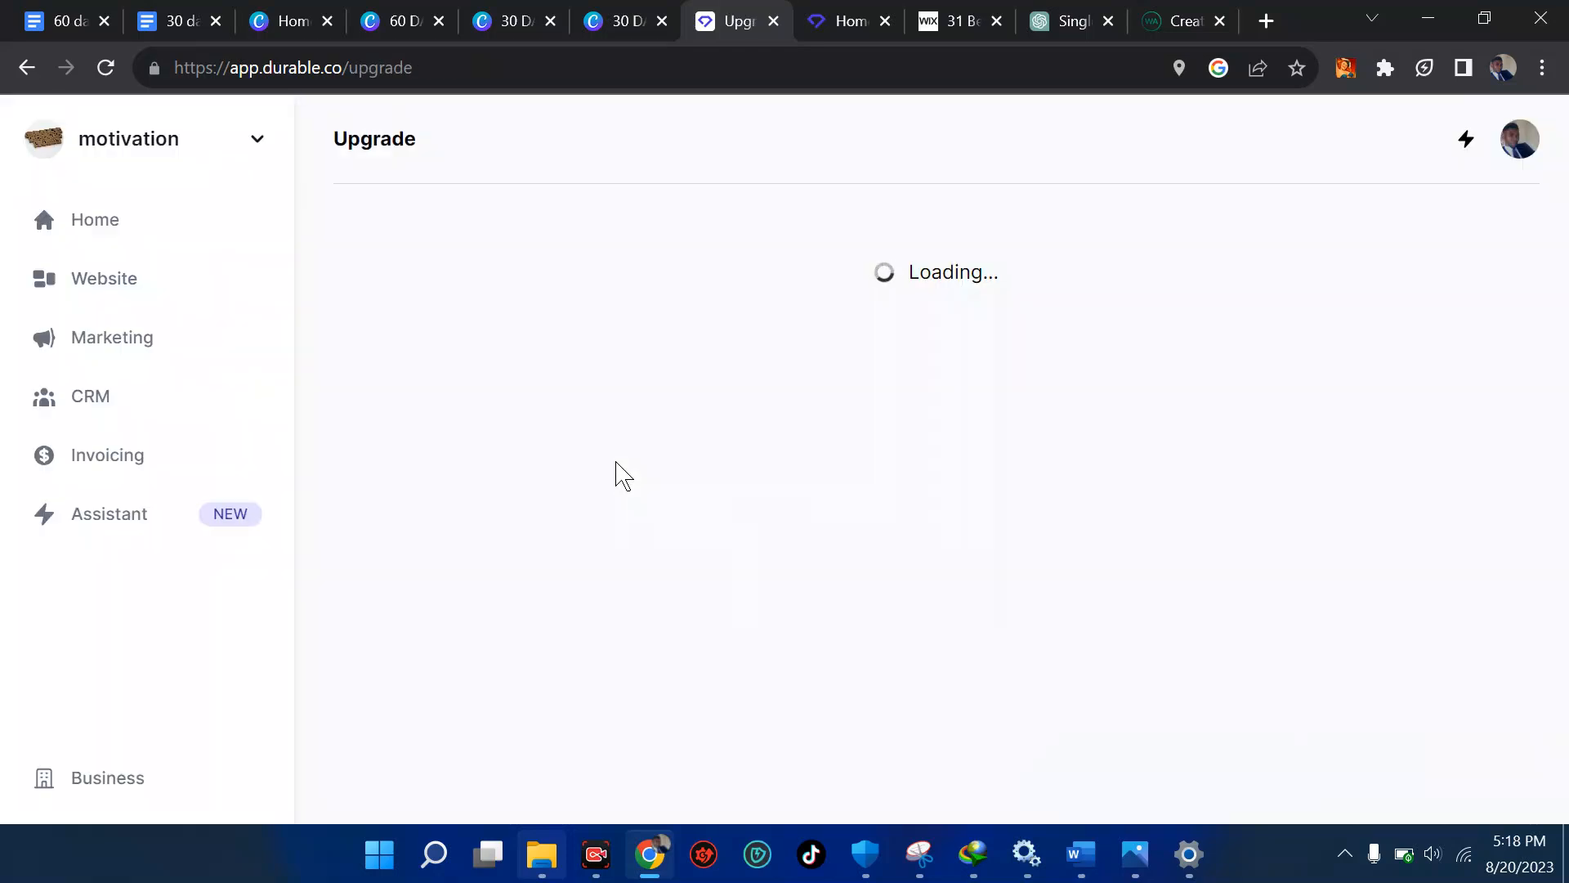
# Examine the features included in the Starter and Business upgrade plans.
pyautogui.scroll(-2, 769, 500)
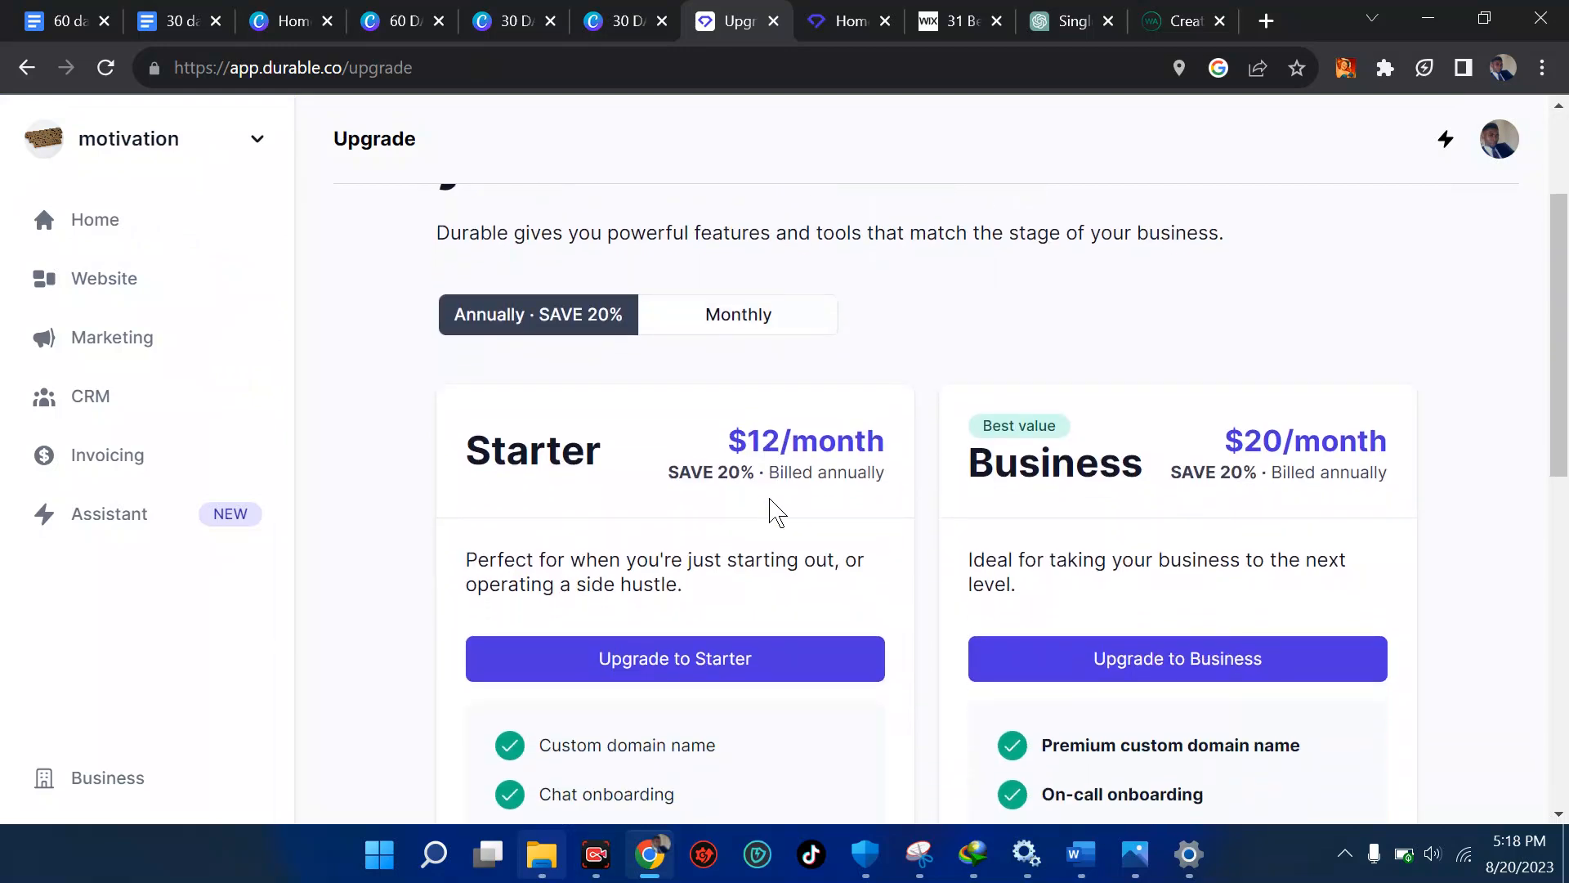
pyautogui.scroll(-2, 772, 511)
pyautogui.scroll(3, 772, 508)
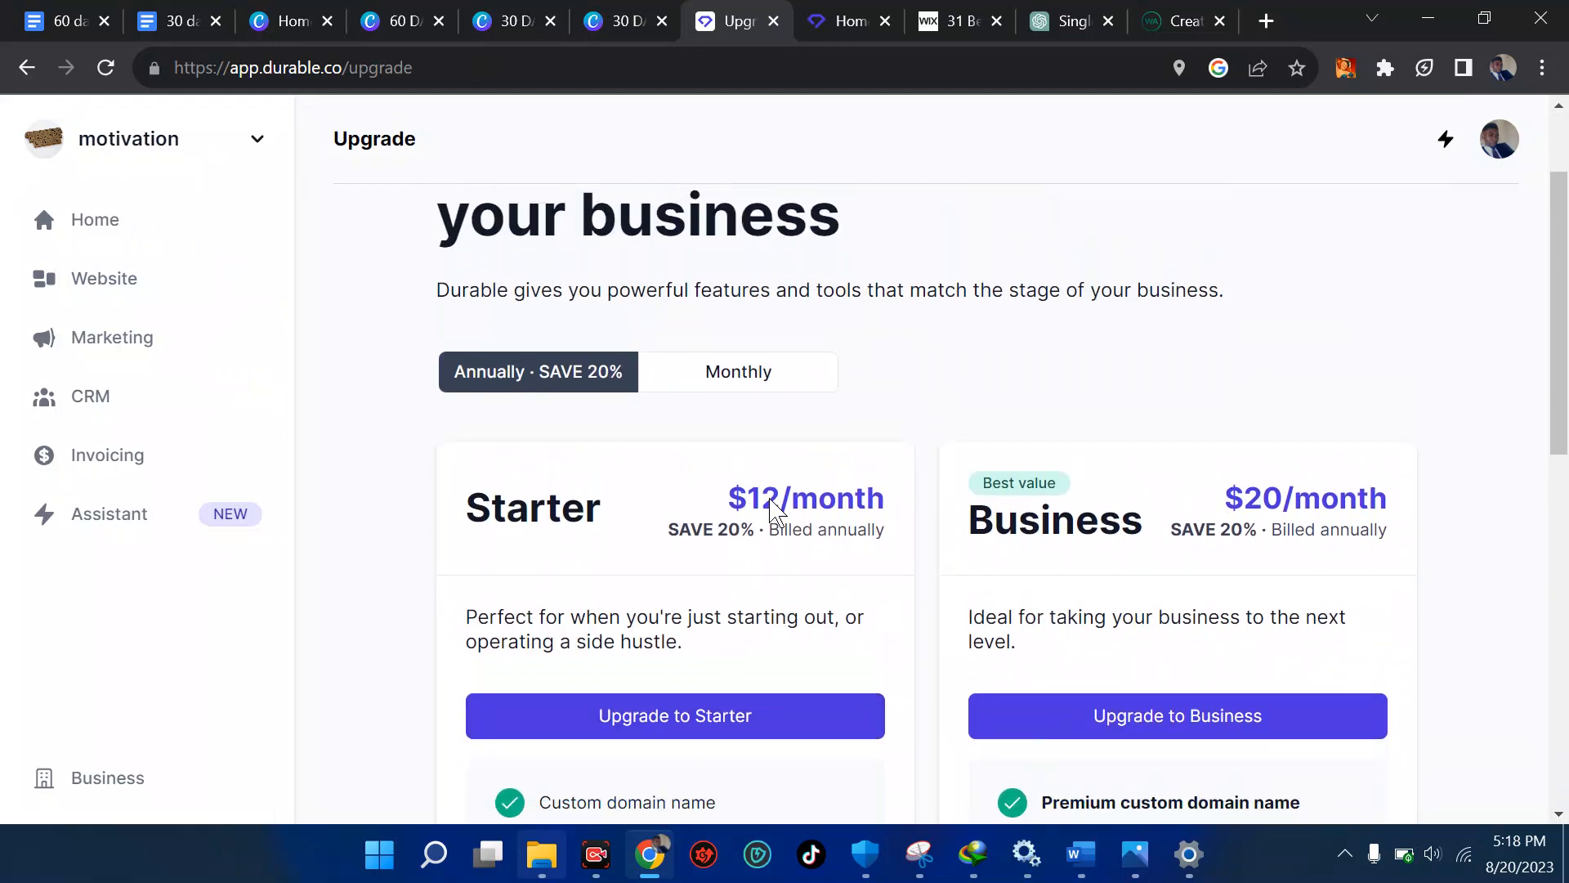
pyautogui.scroll(-10, 743, 375)
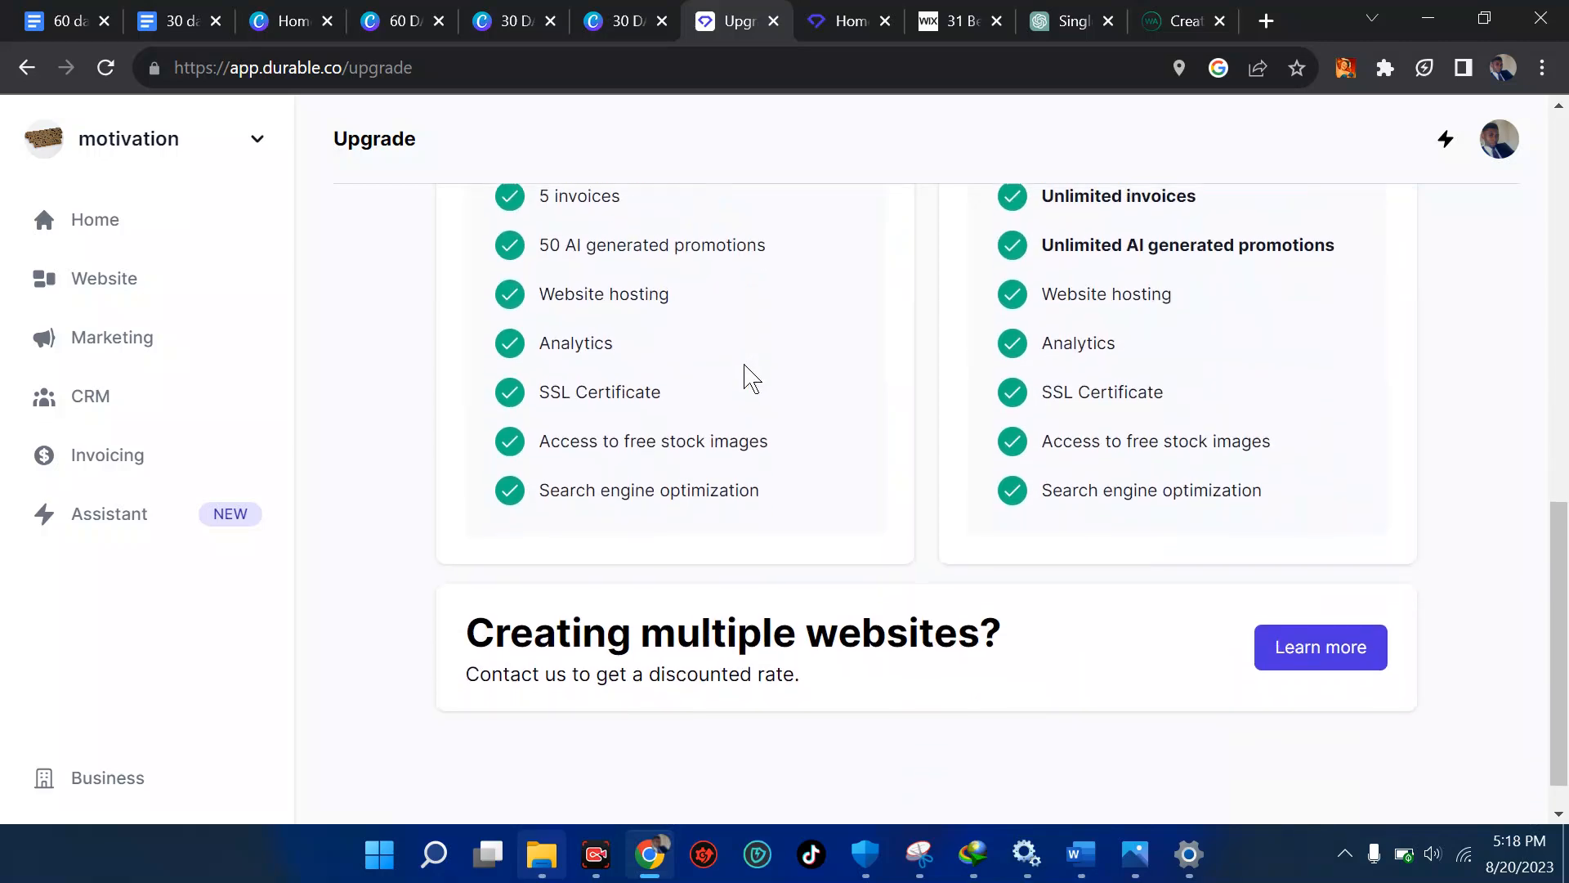
pyautogui.scroll(-1, 750, 378)
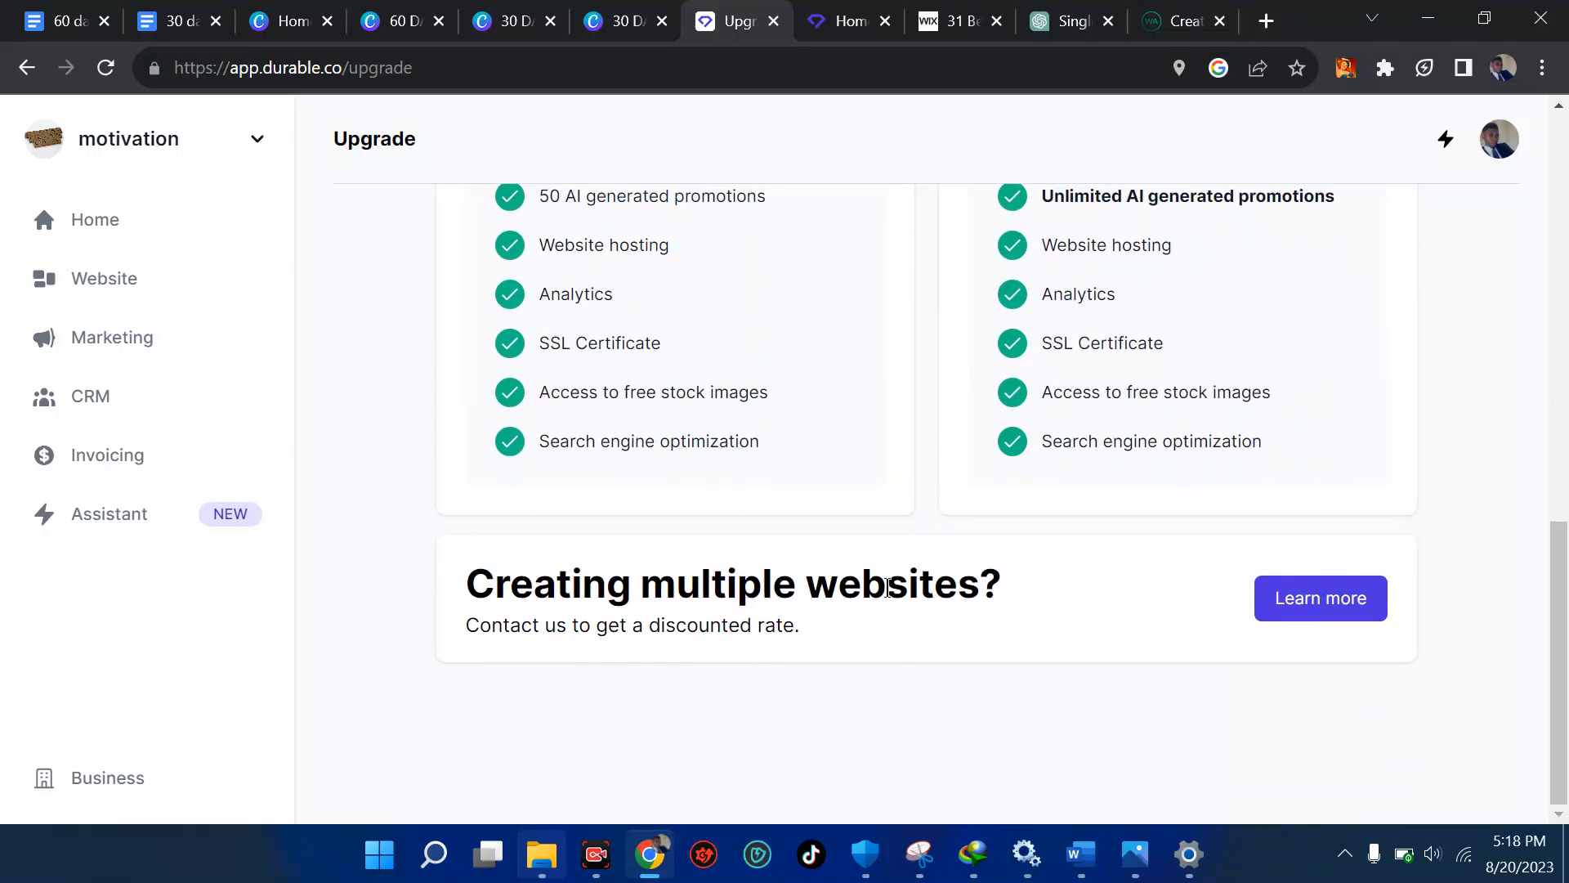
pyautogui.scroll(9, 1131, 543)
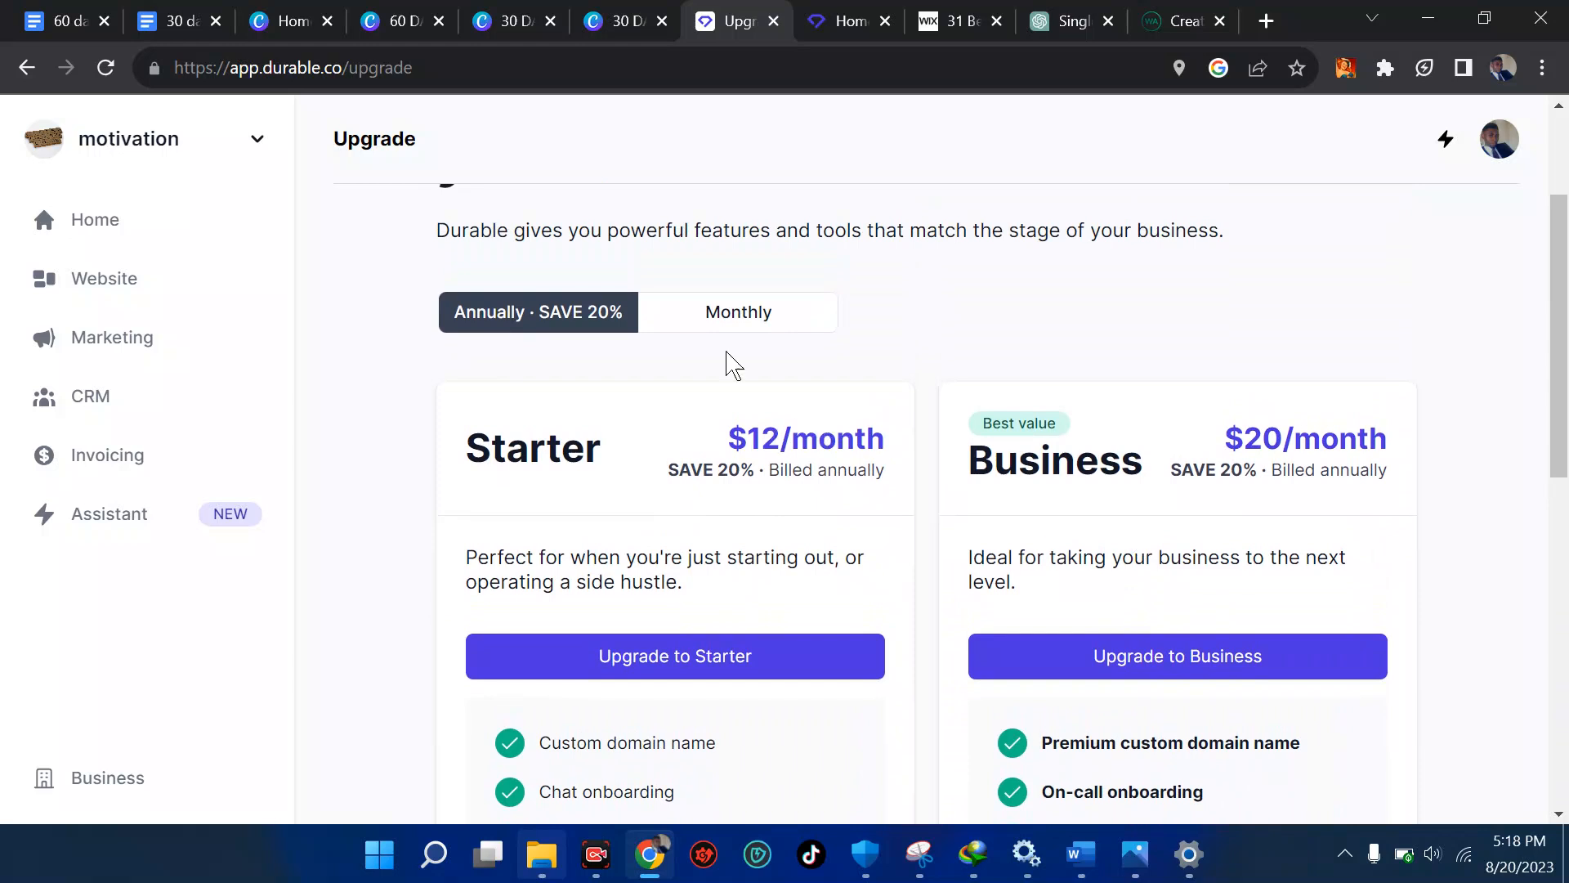
# Compare the plans' monthly and annual prices, ending on annual billing, and return to the website settings.
pyautogui.click(698, 323)
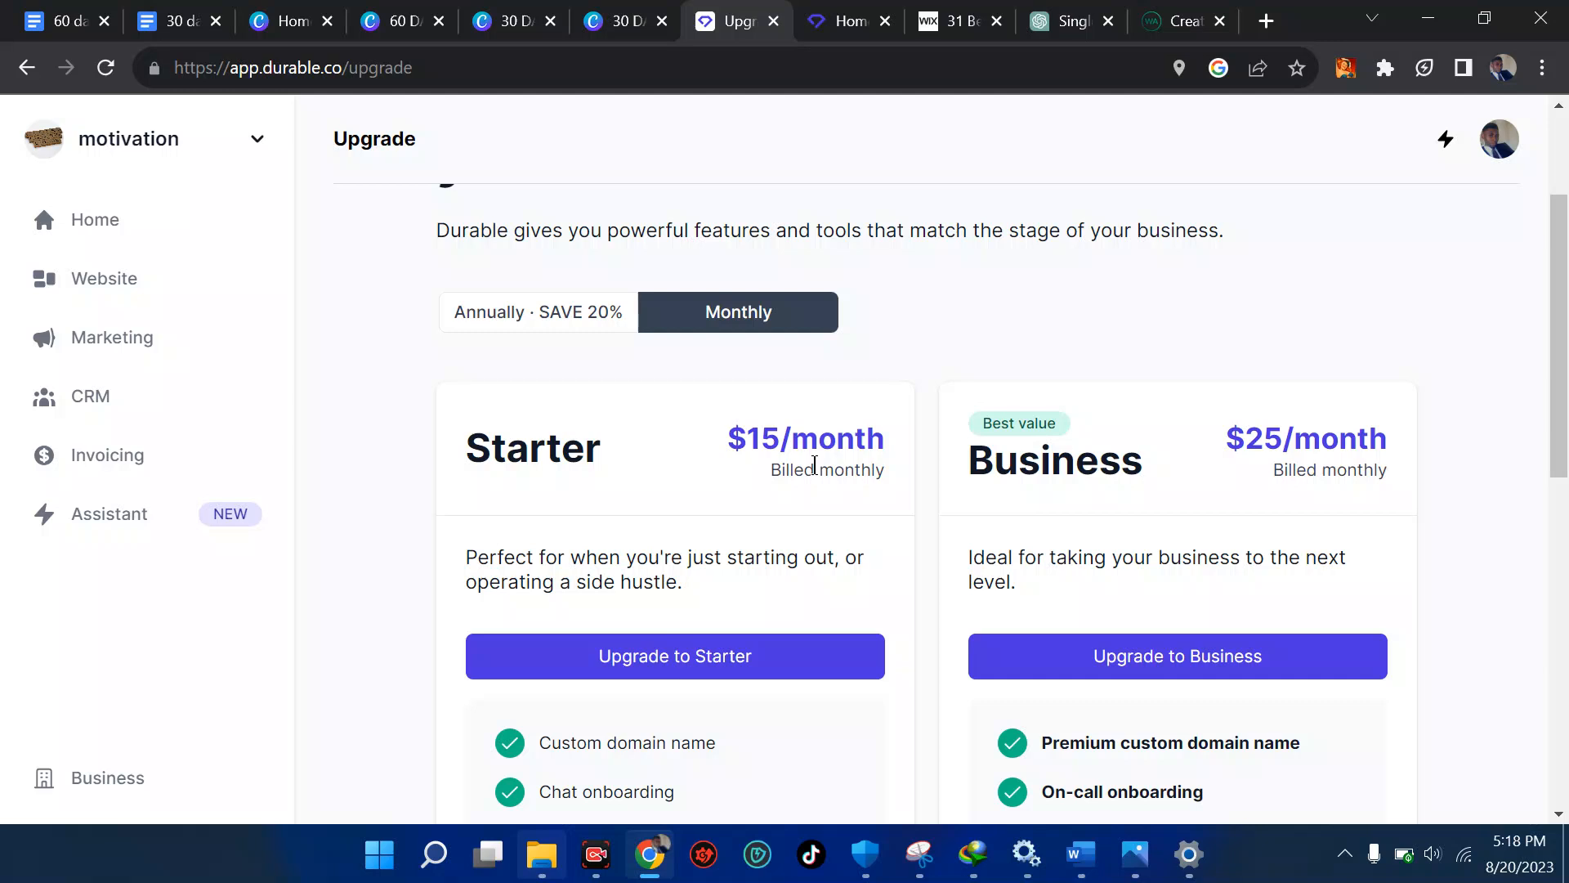
pyautogui.click(602, 321)
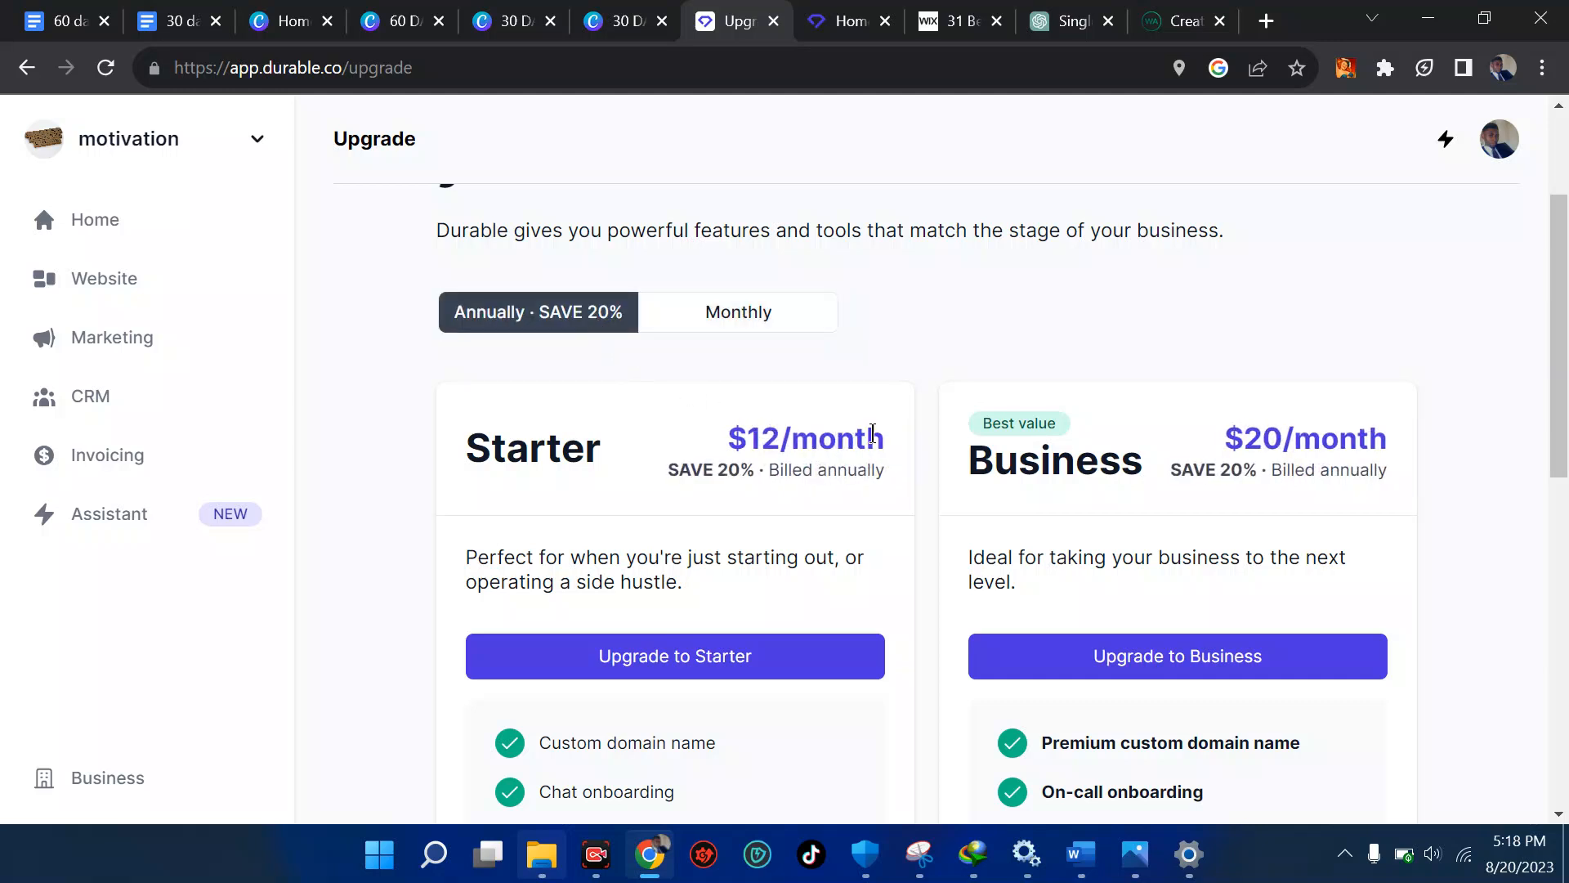
pyautogui.scroll(2, 872, 433)
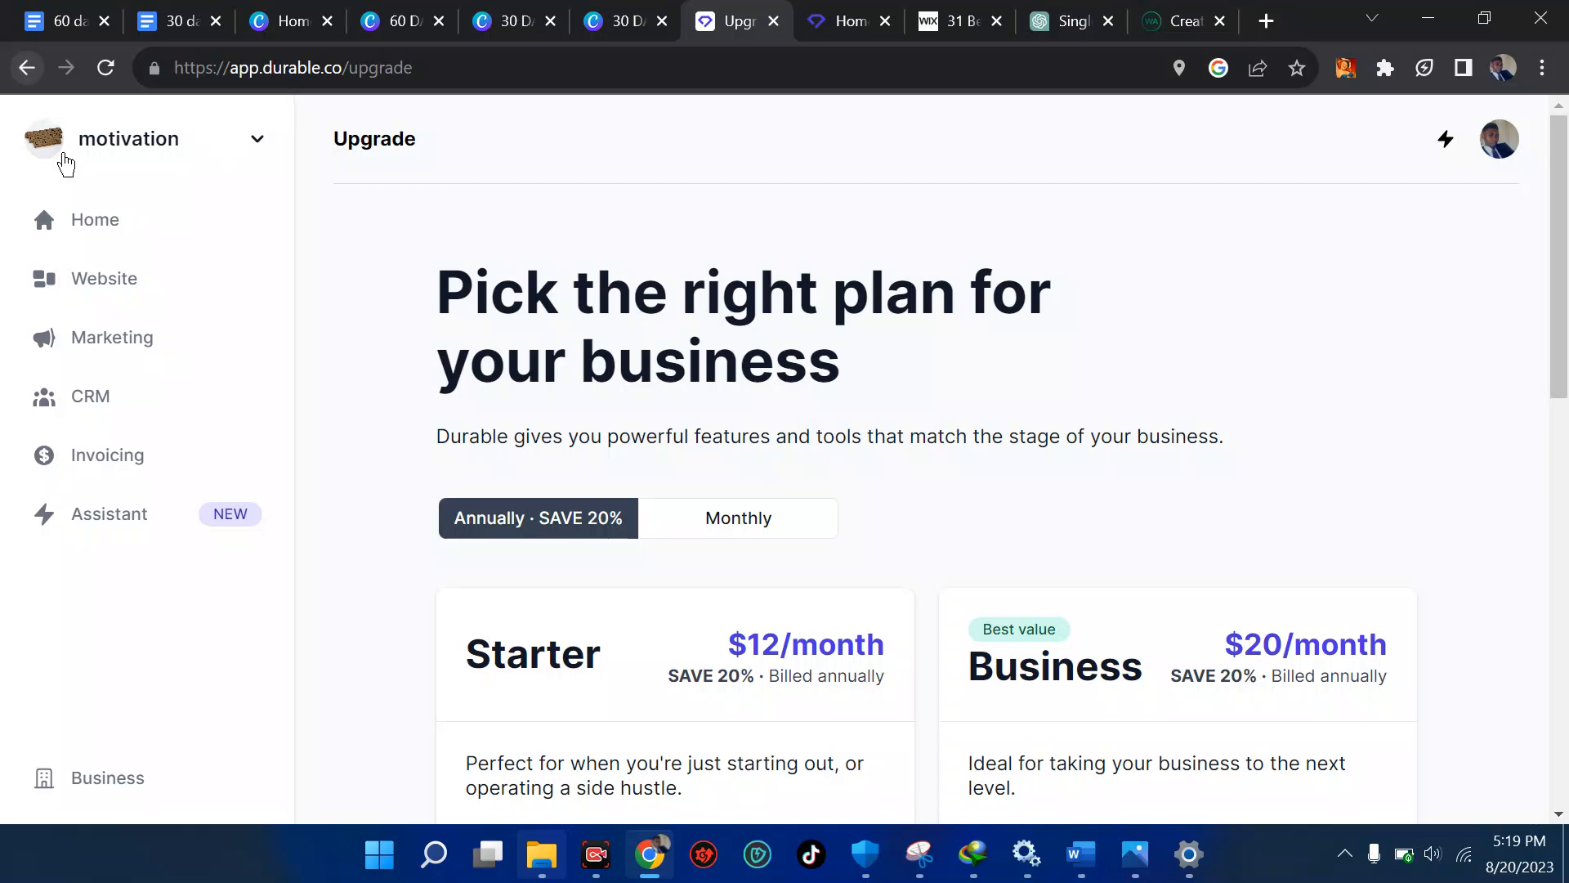
pyautogui.click(38, 70)
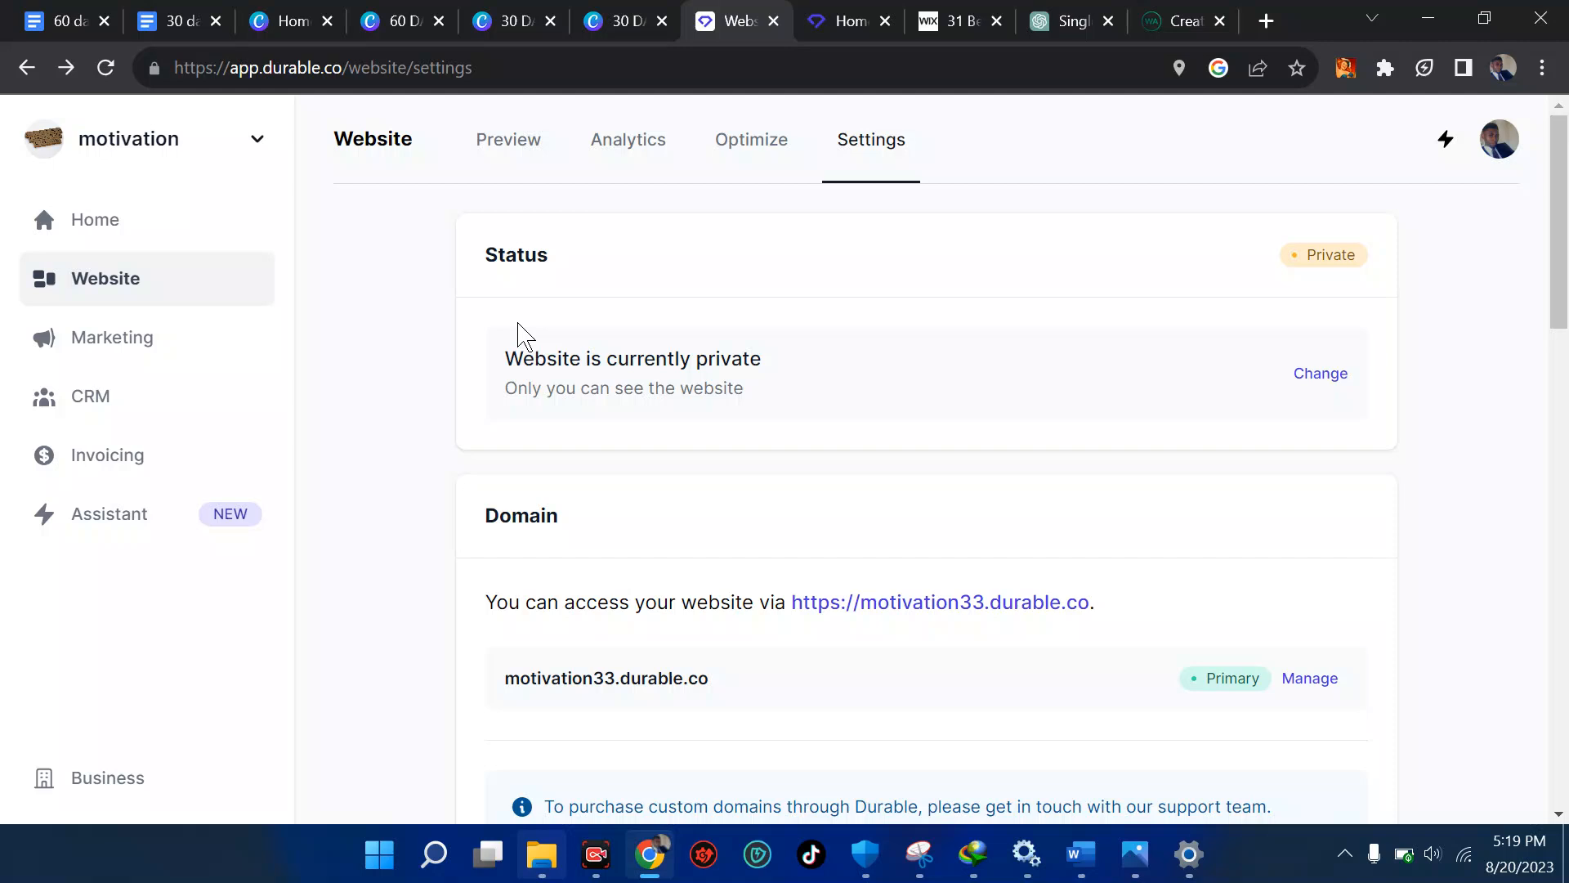
# Review the website's status, domain, search indexing and custom code settings.
pyautogui.scroll(-6, 876, 316)
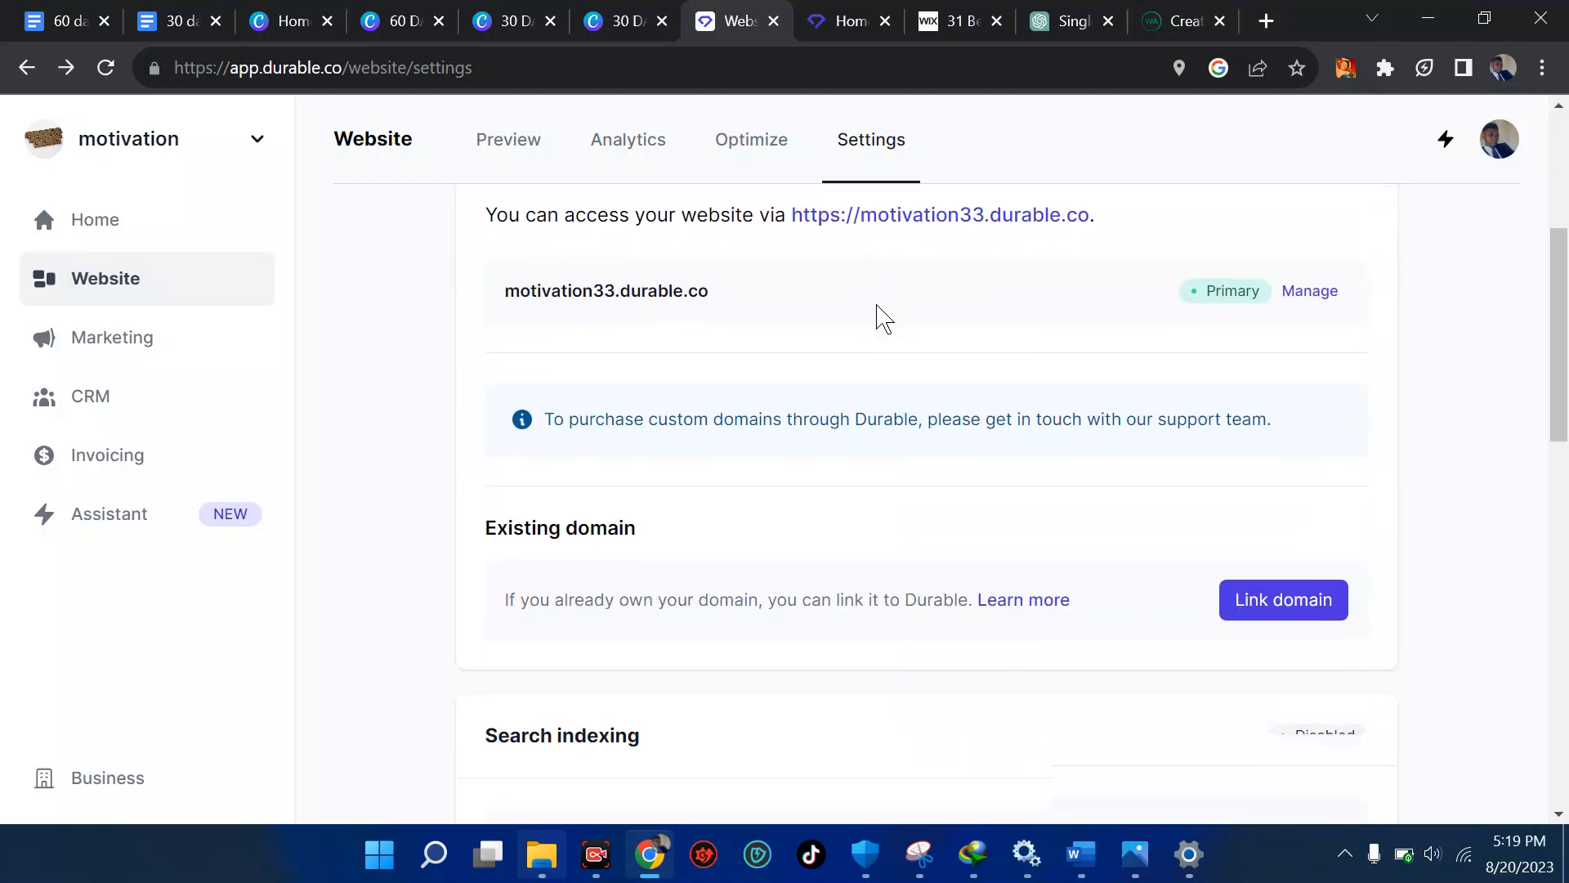
pyautogui.scroll(3, 877, 311)
pyautogui.scroll(1, 876, 316)
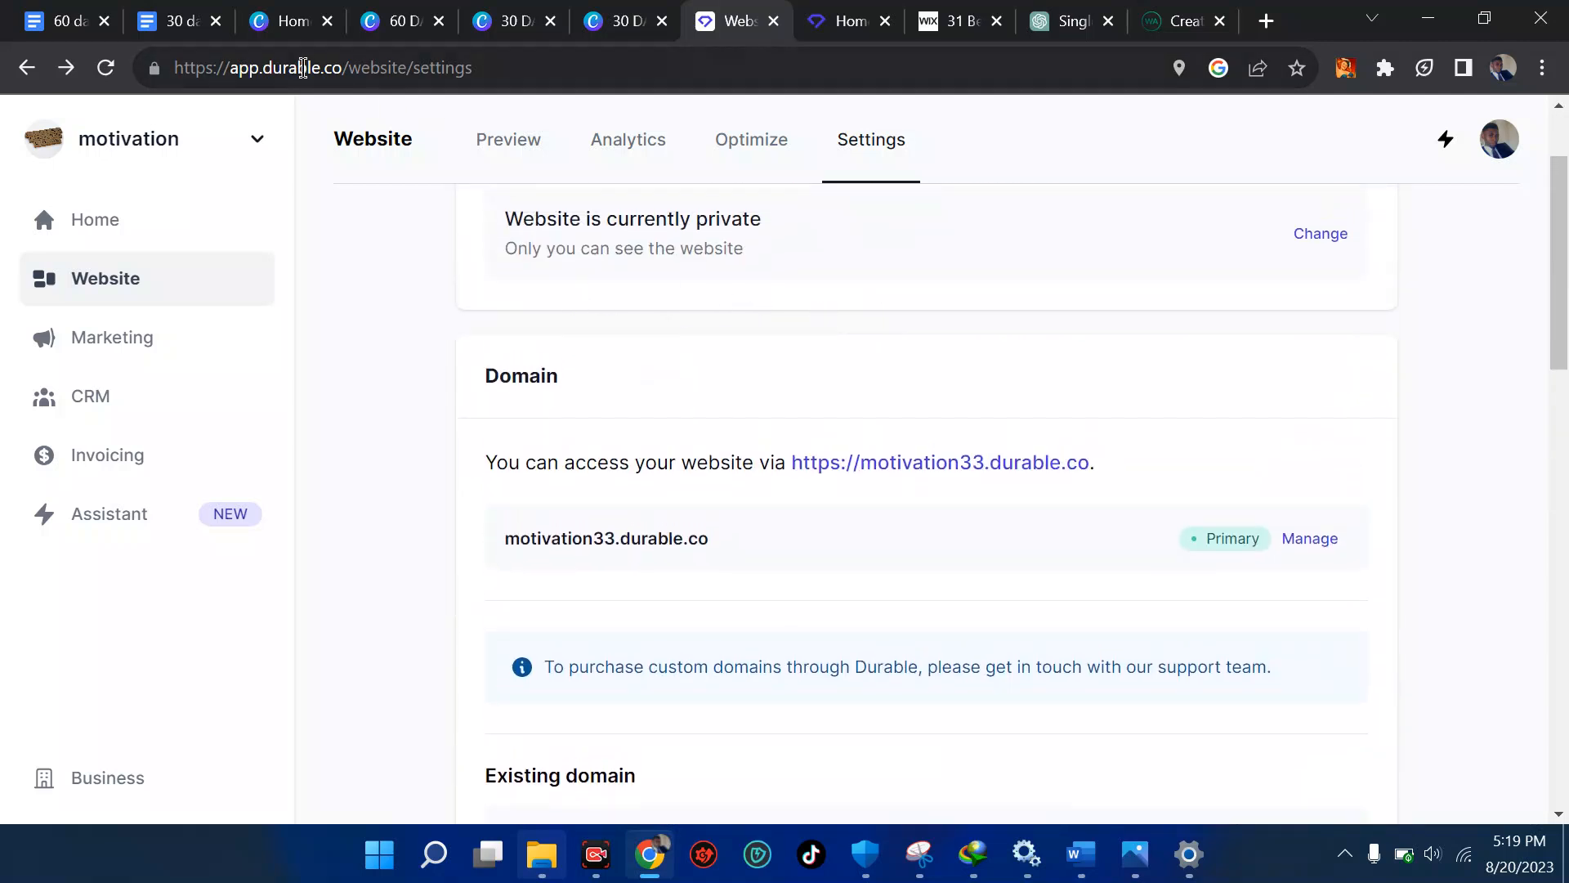
pyautogui.scroll(2, 787, 359)
pyautogui.scroll(-8, 787, 360)
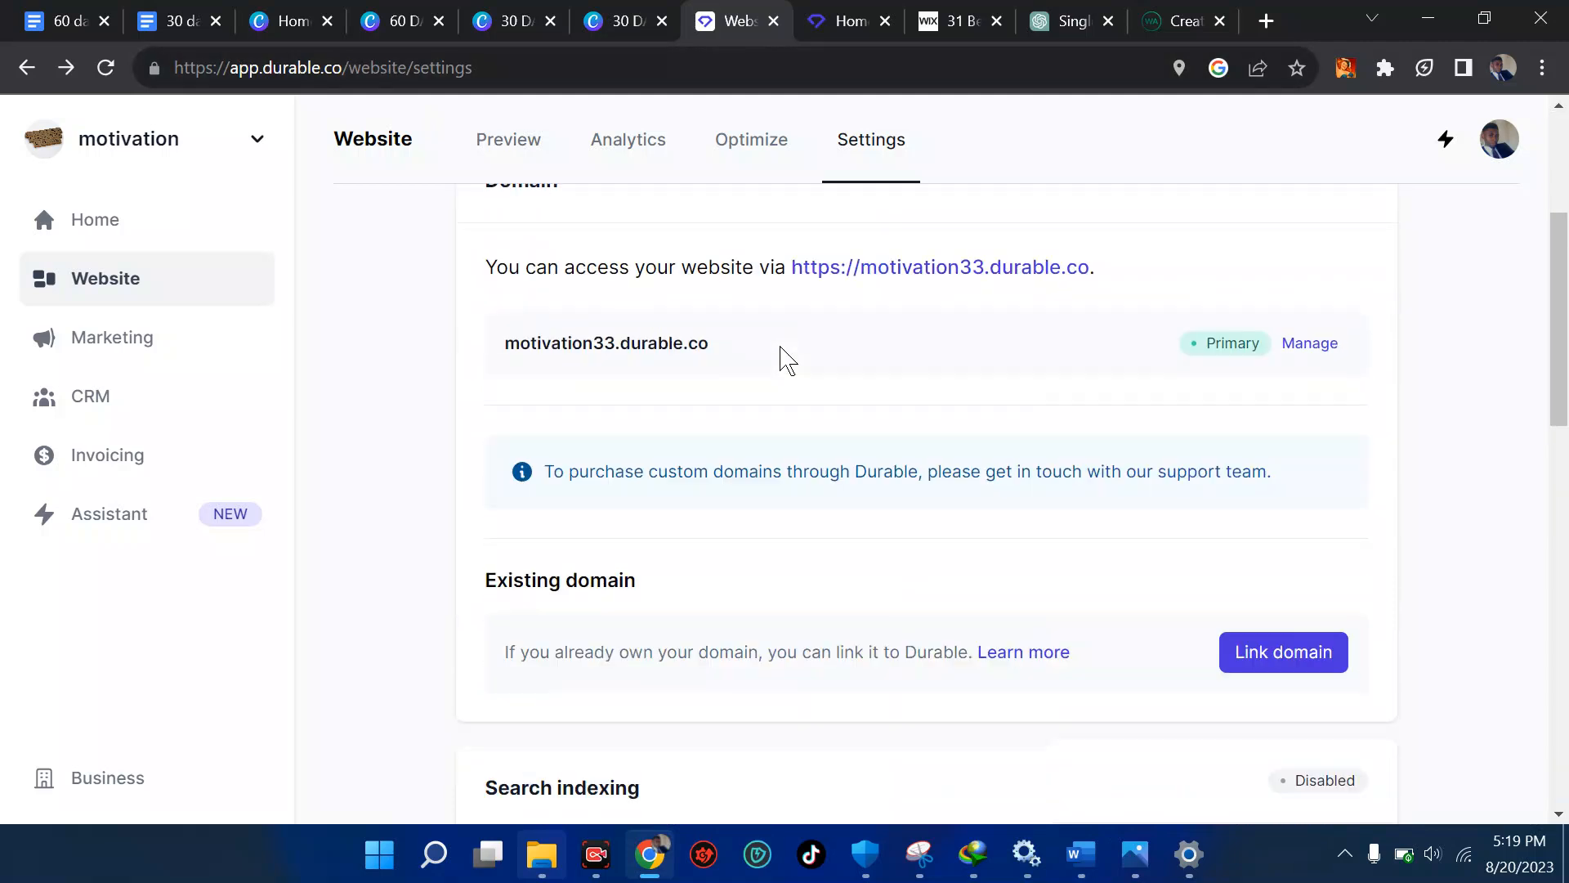
pyautogui.scroll(-4, 787, 359)
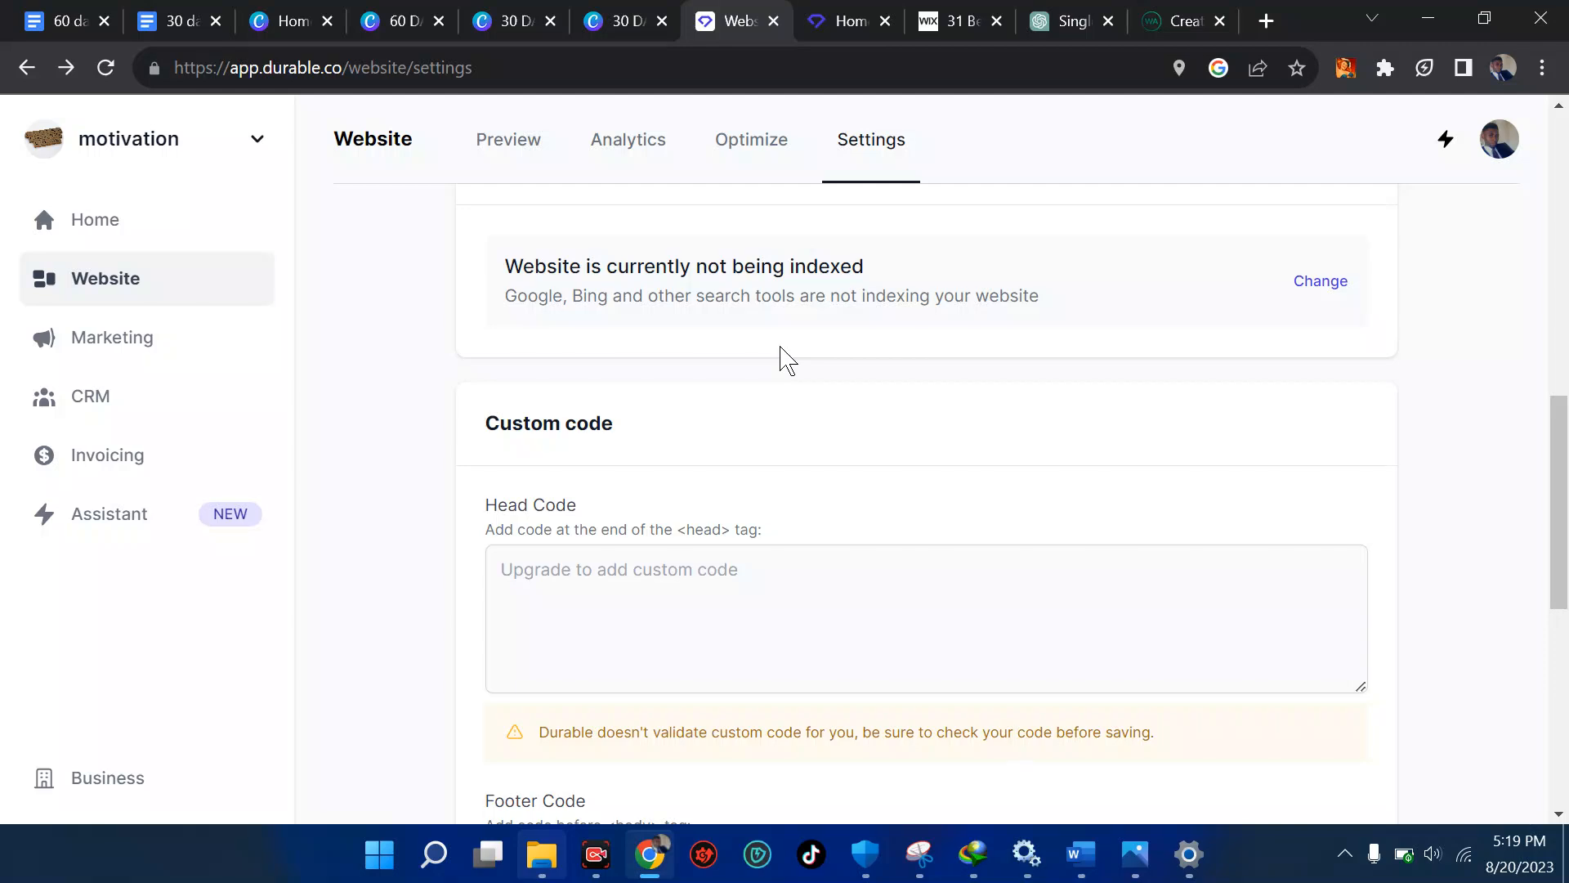
pyautogui.scroll(5, 783, 359)
# Show the list of businesses in the account that can be switched to or managed.
pyautogui.click(195, 150)
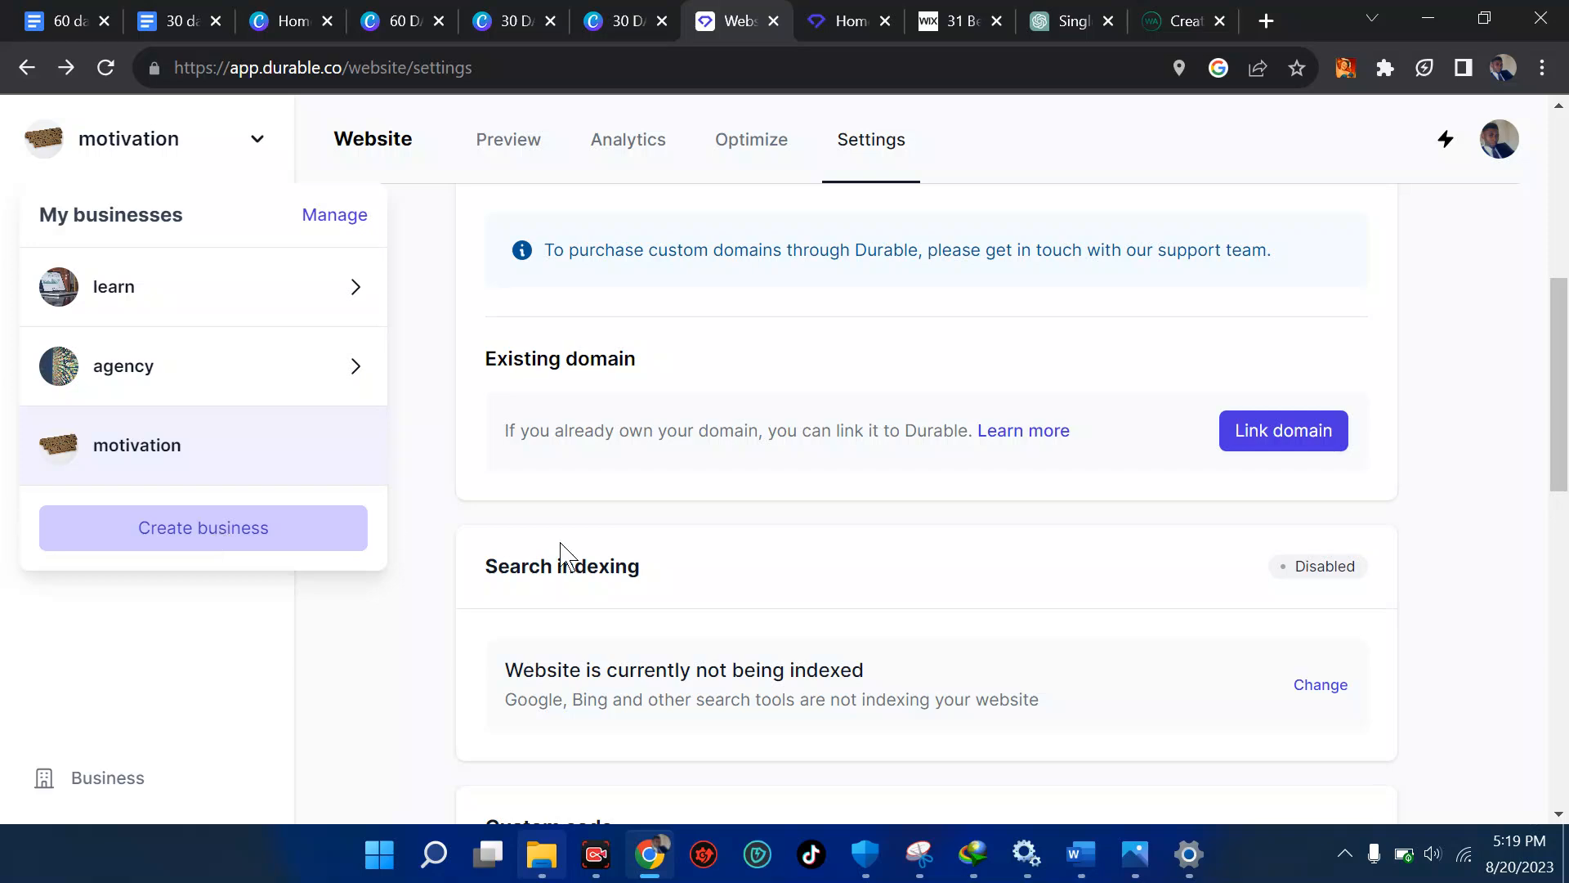
pyautogui.scroll(-1, 676, 602)
pyautogui.scroll(3, 676, 603)
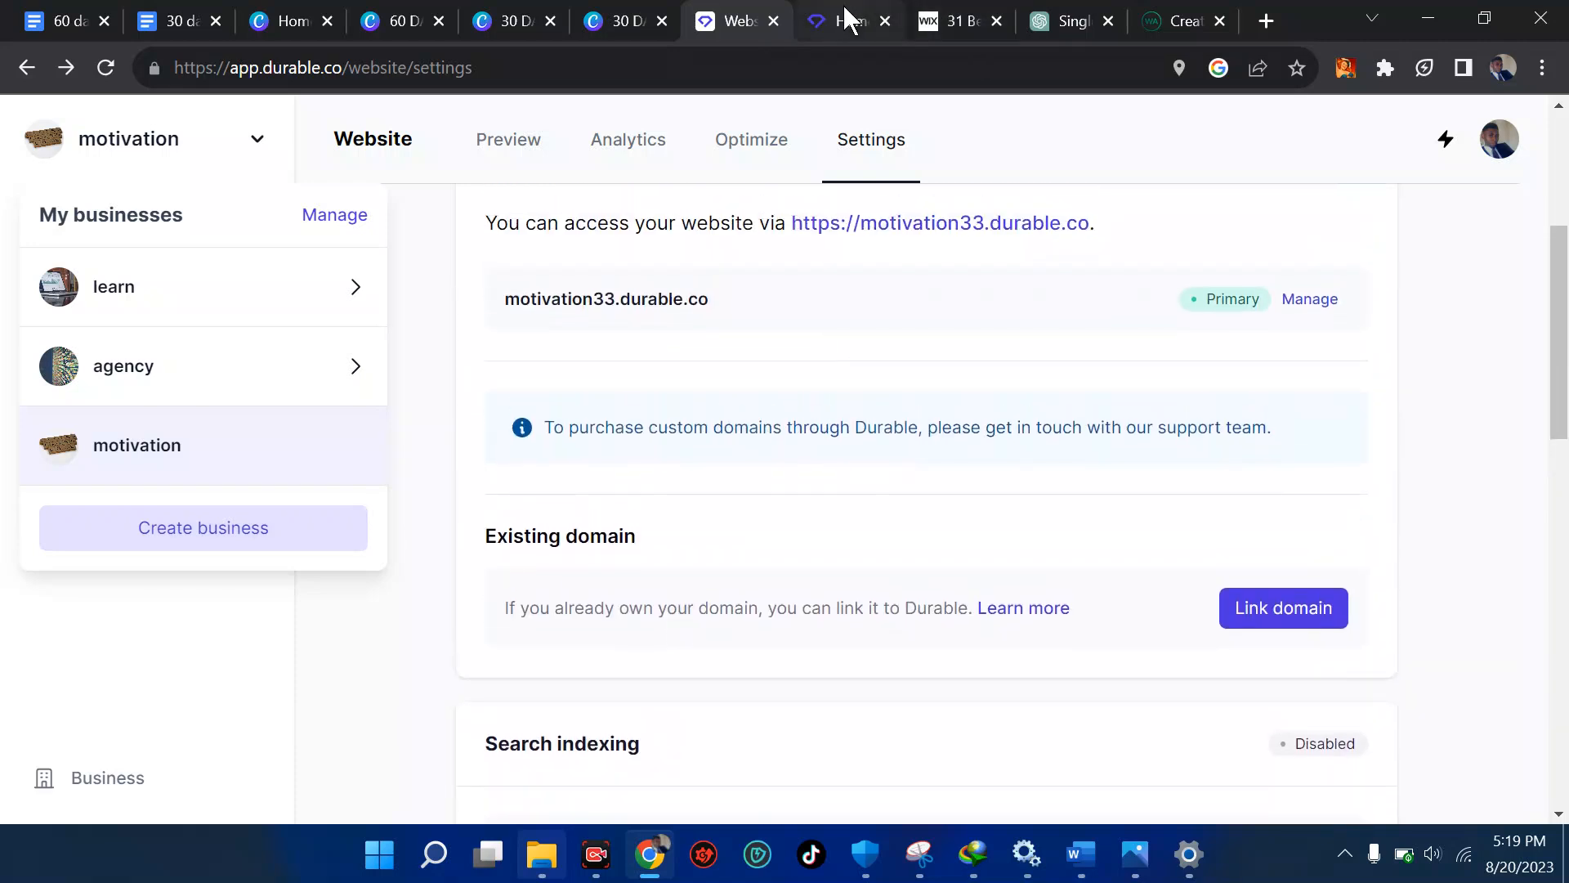
# Switch to the open Wix blog article on best website designs and examine the HERoines, graphic design and mobile website examples.
pyautogui.click(942, 21)
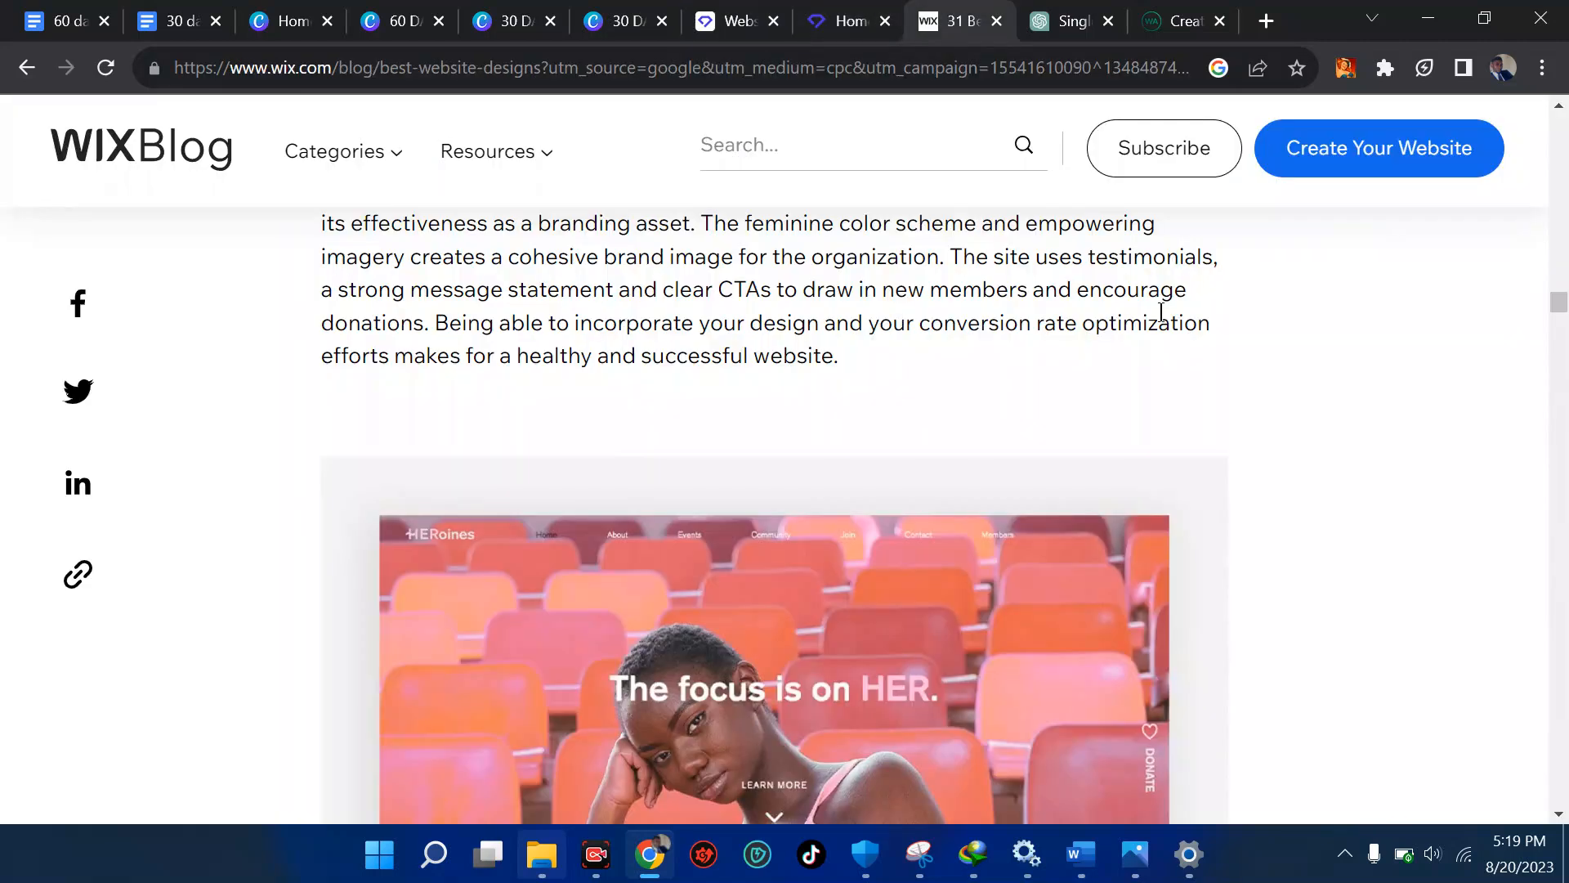
pyautogui.scroll(-5, 817, 488)
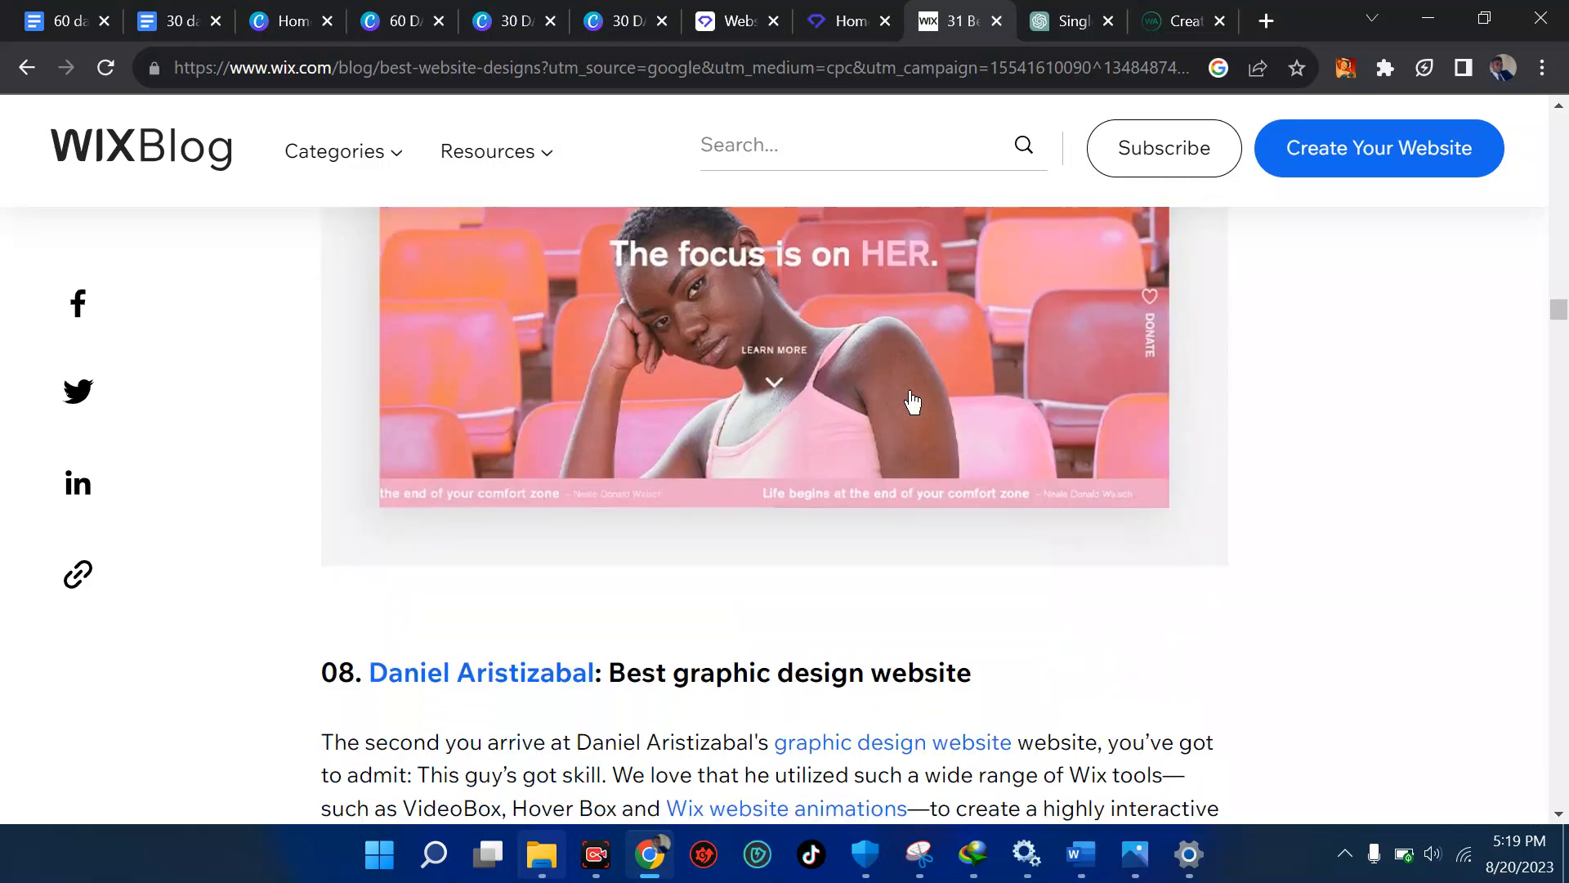
pyautogui.scroll(2, 913, 401)
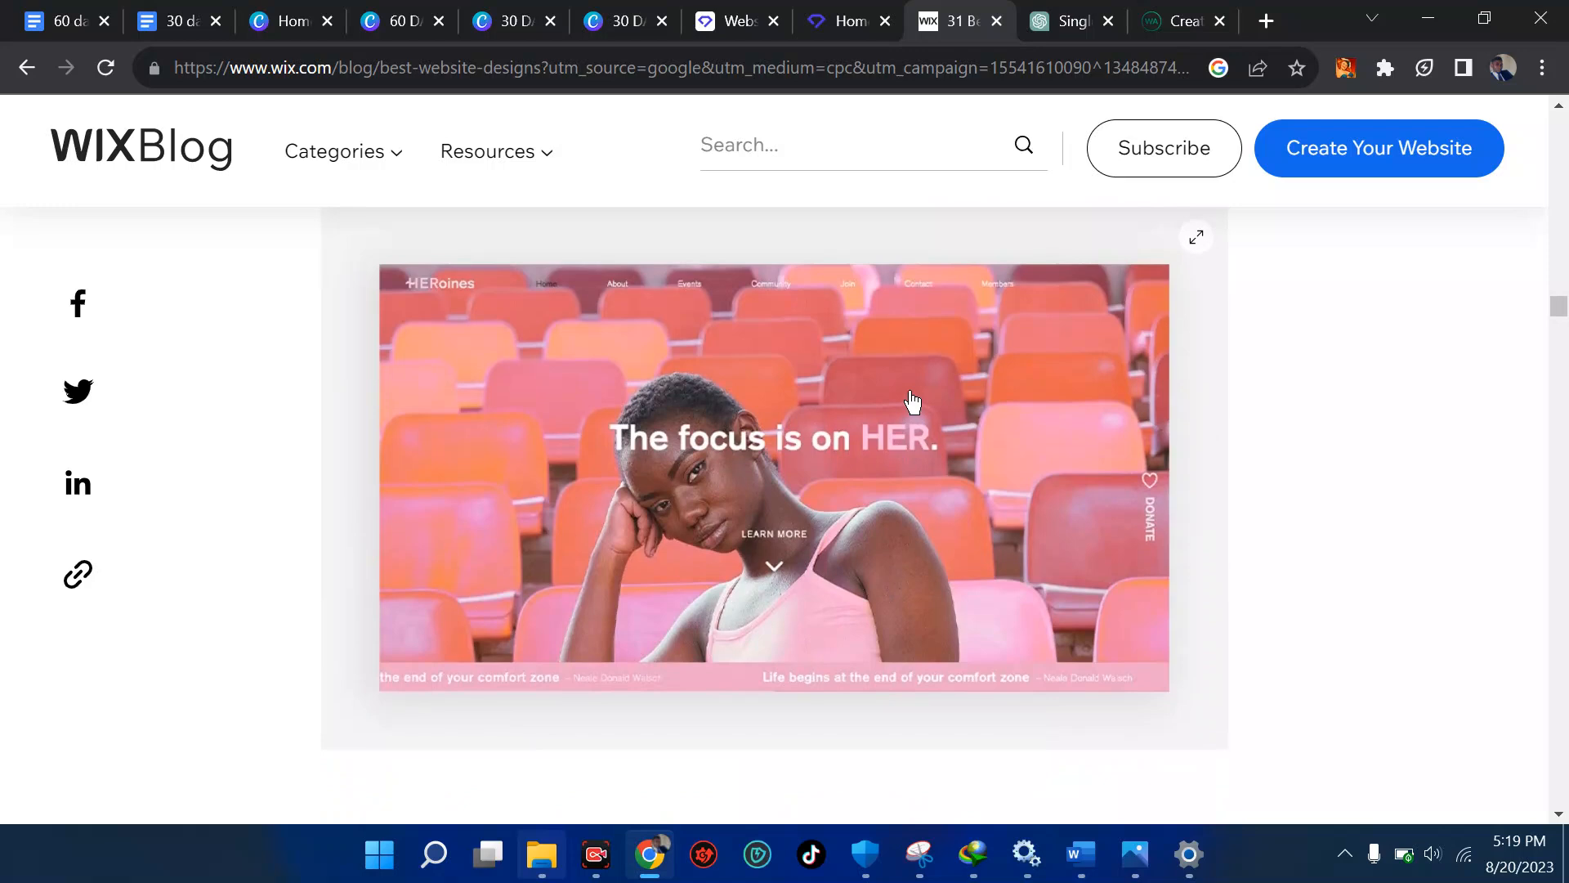
pyautogui.scroll(-3, 913, 401)
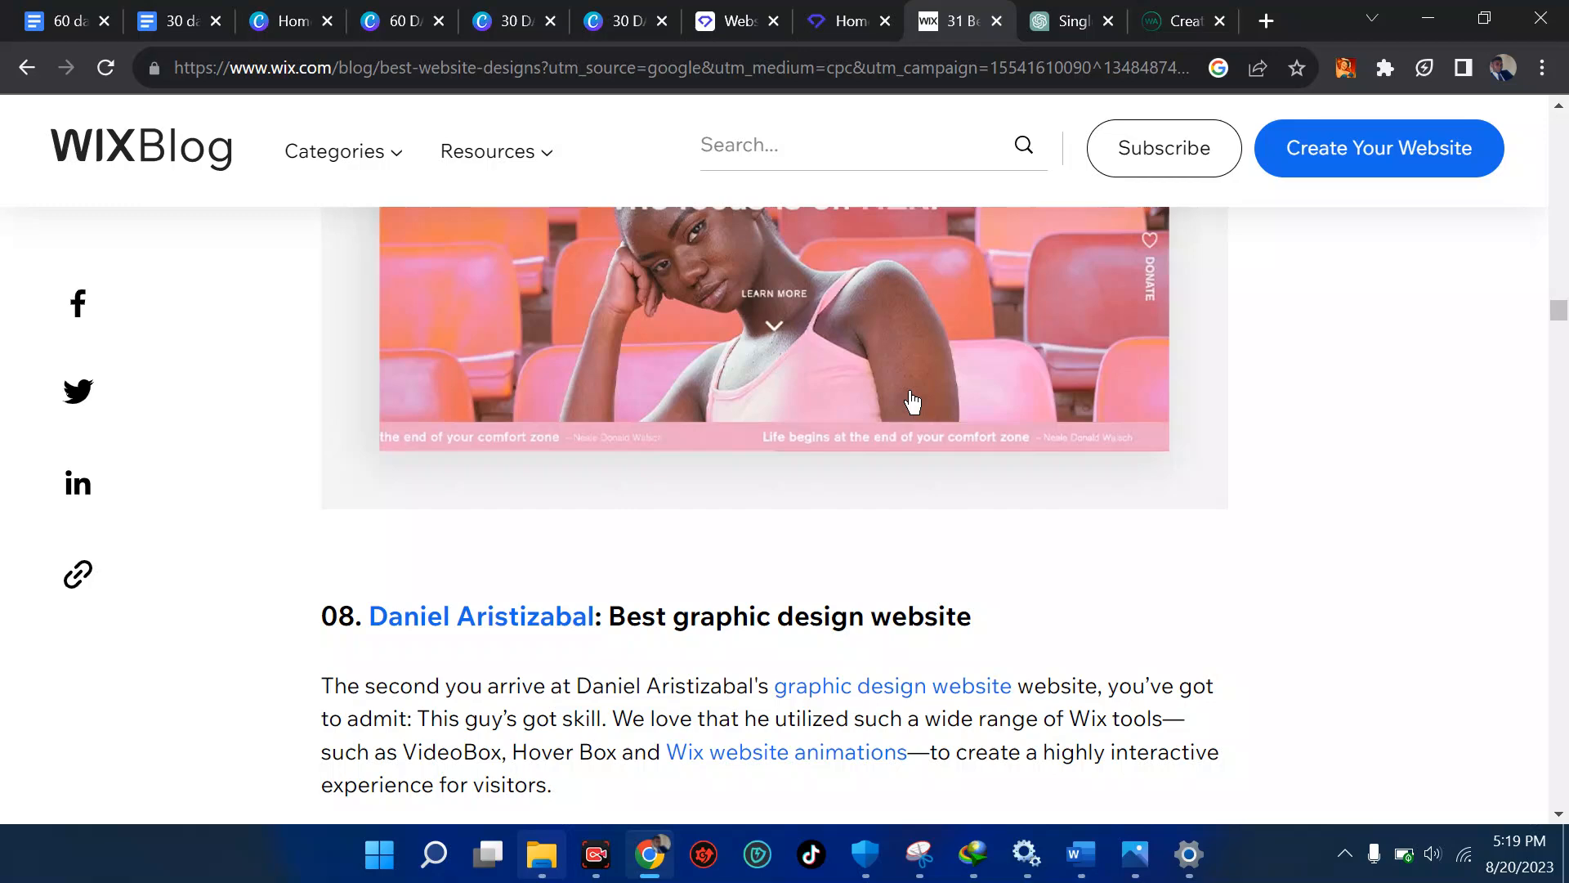
pyautogui.scroll(-15, 913, 401)
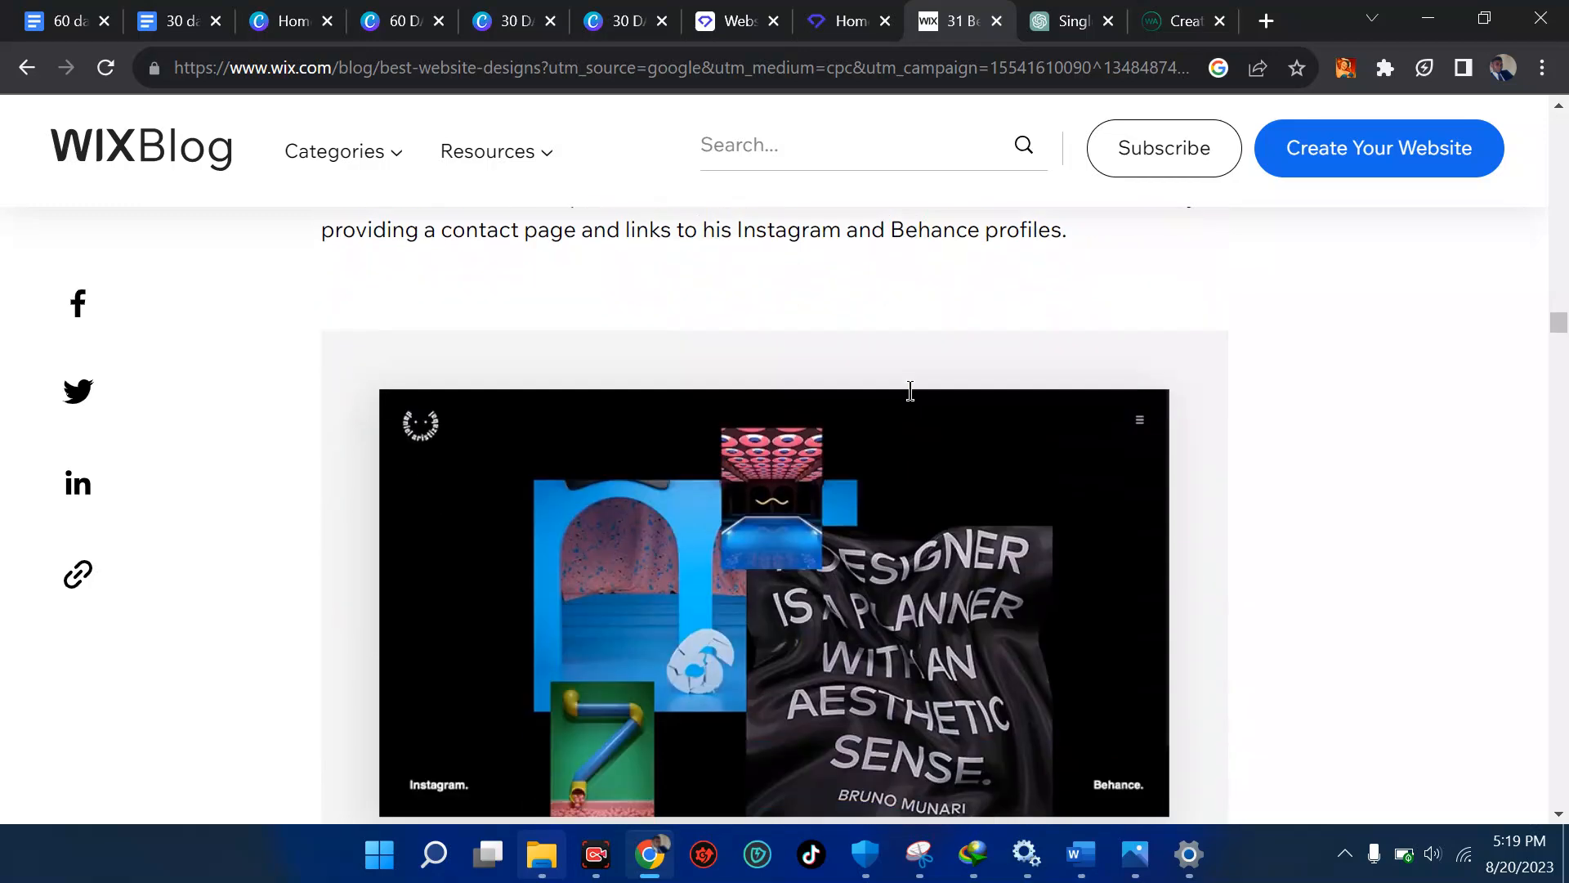
pyautogui.scroll(-4, 913, 401)
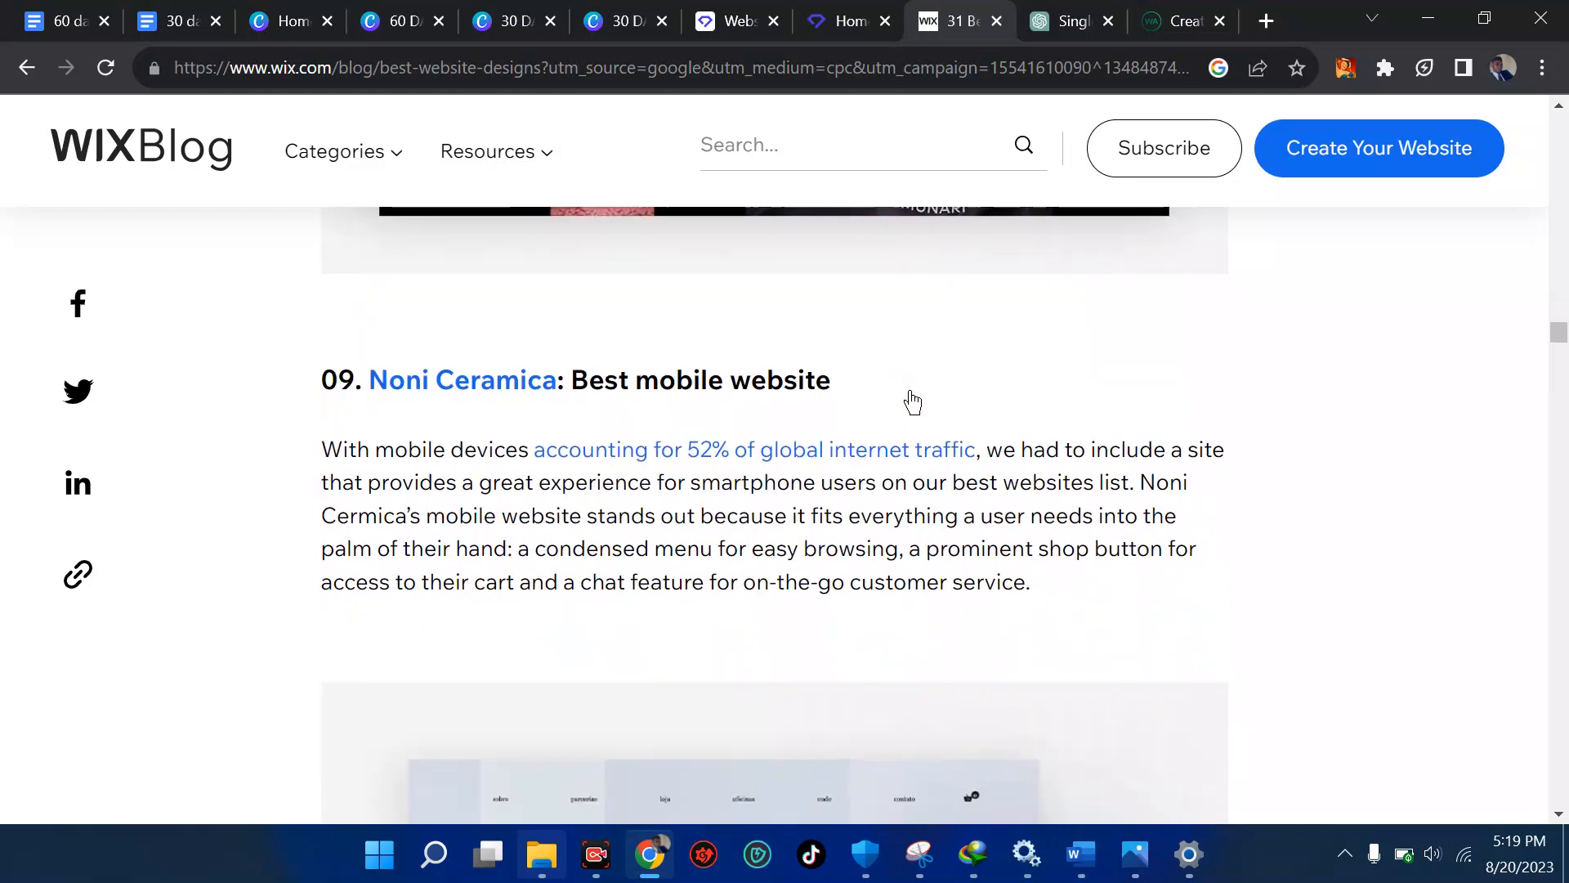
pyautogui.scroll(-2, 913, 401)
pyautogui.scroll(-3, 913, 400)
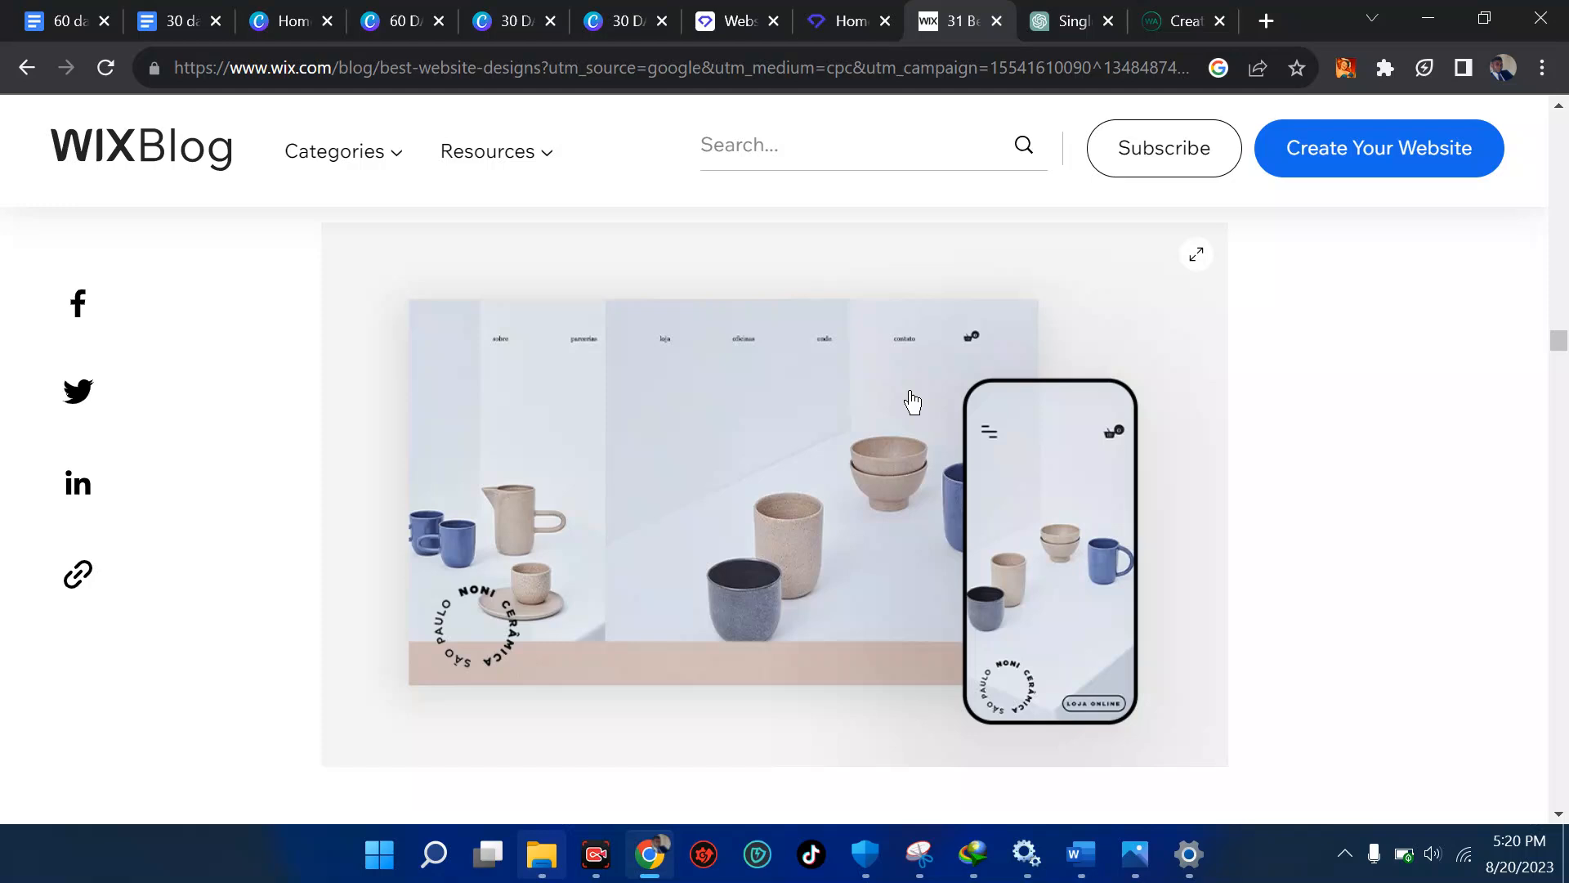
# Examine the article's examples of a designer's custom heading typeface, Bod Drinks' product photography and BlinkMyBrain's favicon.
pyautogui.scroll(-9, 913, 402)
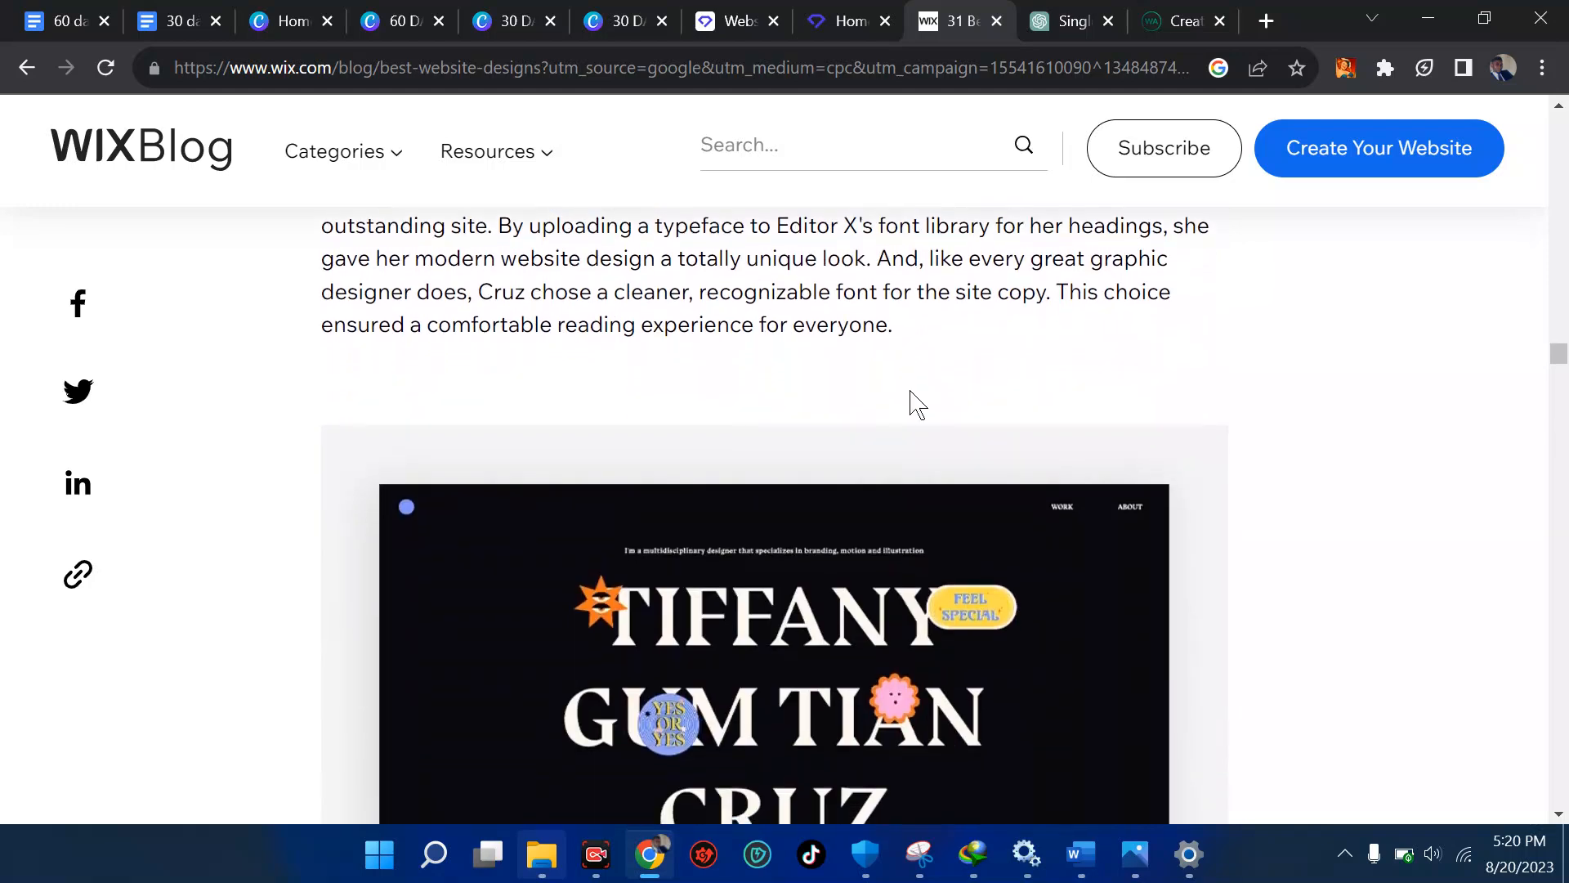
pyautogui.scroll(-5, 913, 402)
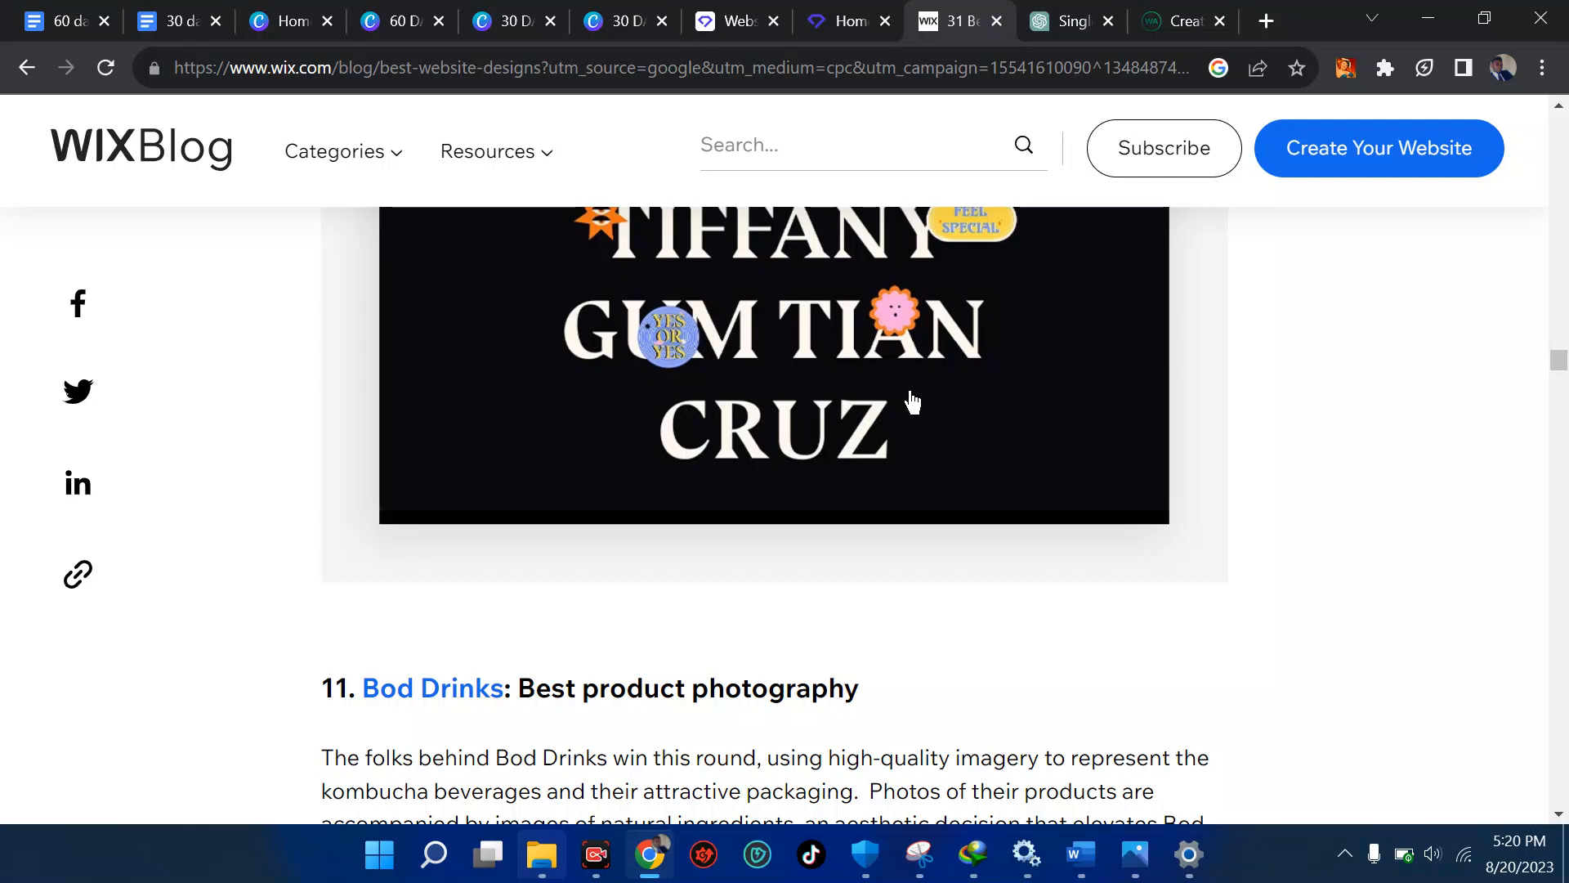
pyautogui.scroll(-5, 913, 402)
pyautogui.scroll(-2, 911, 392)
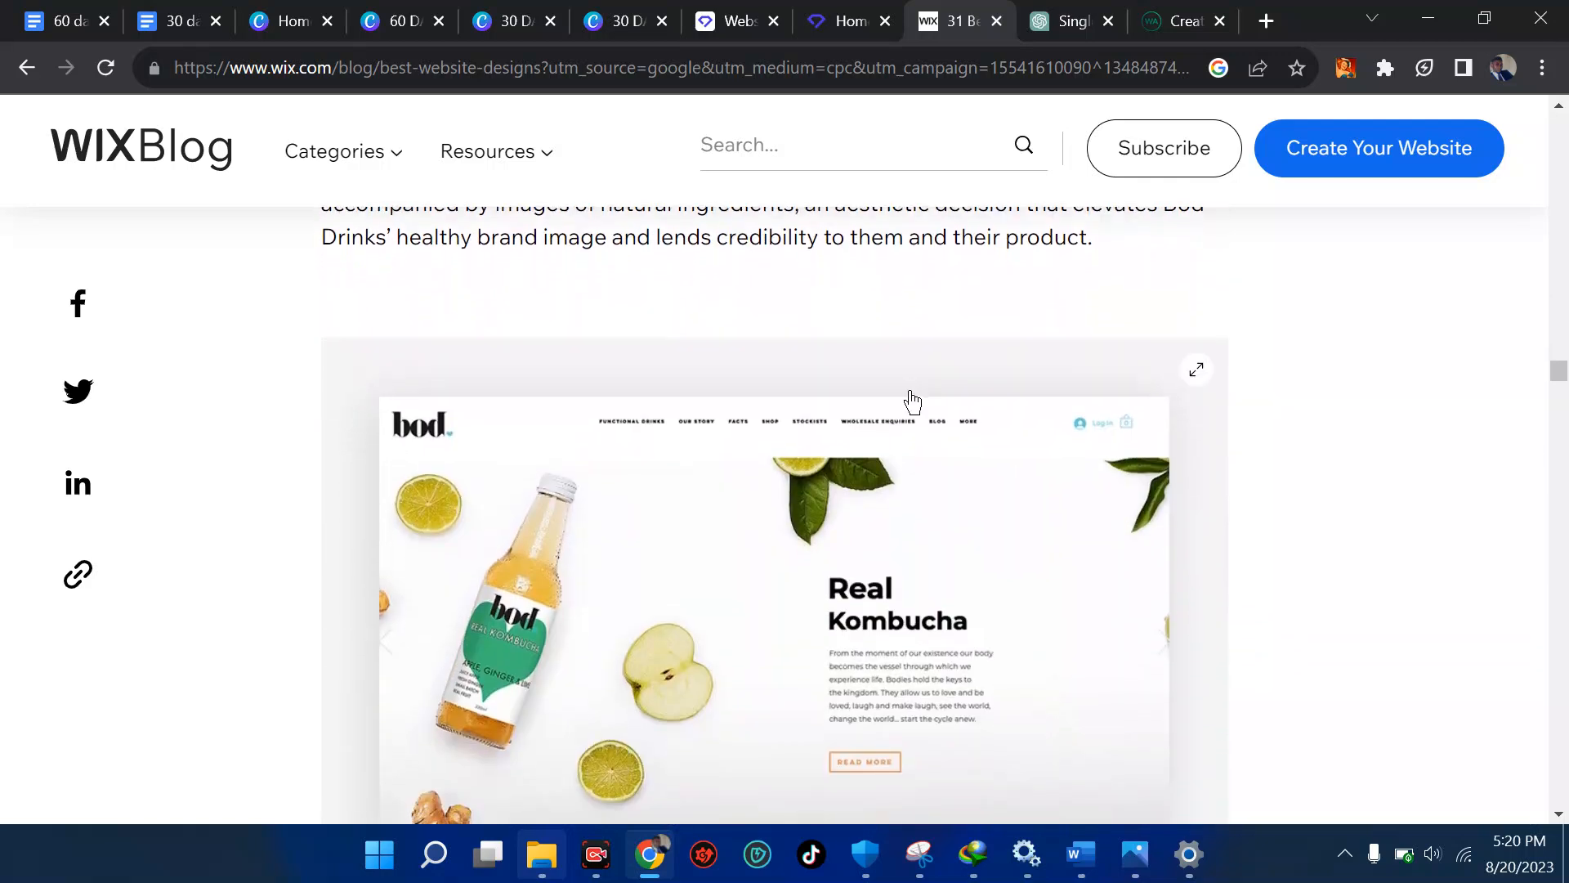
pyautogui.scroll(-7, 913, 403)
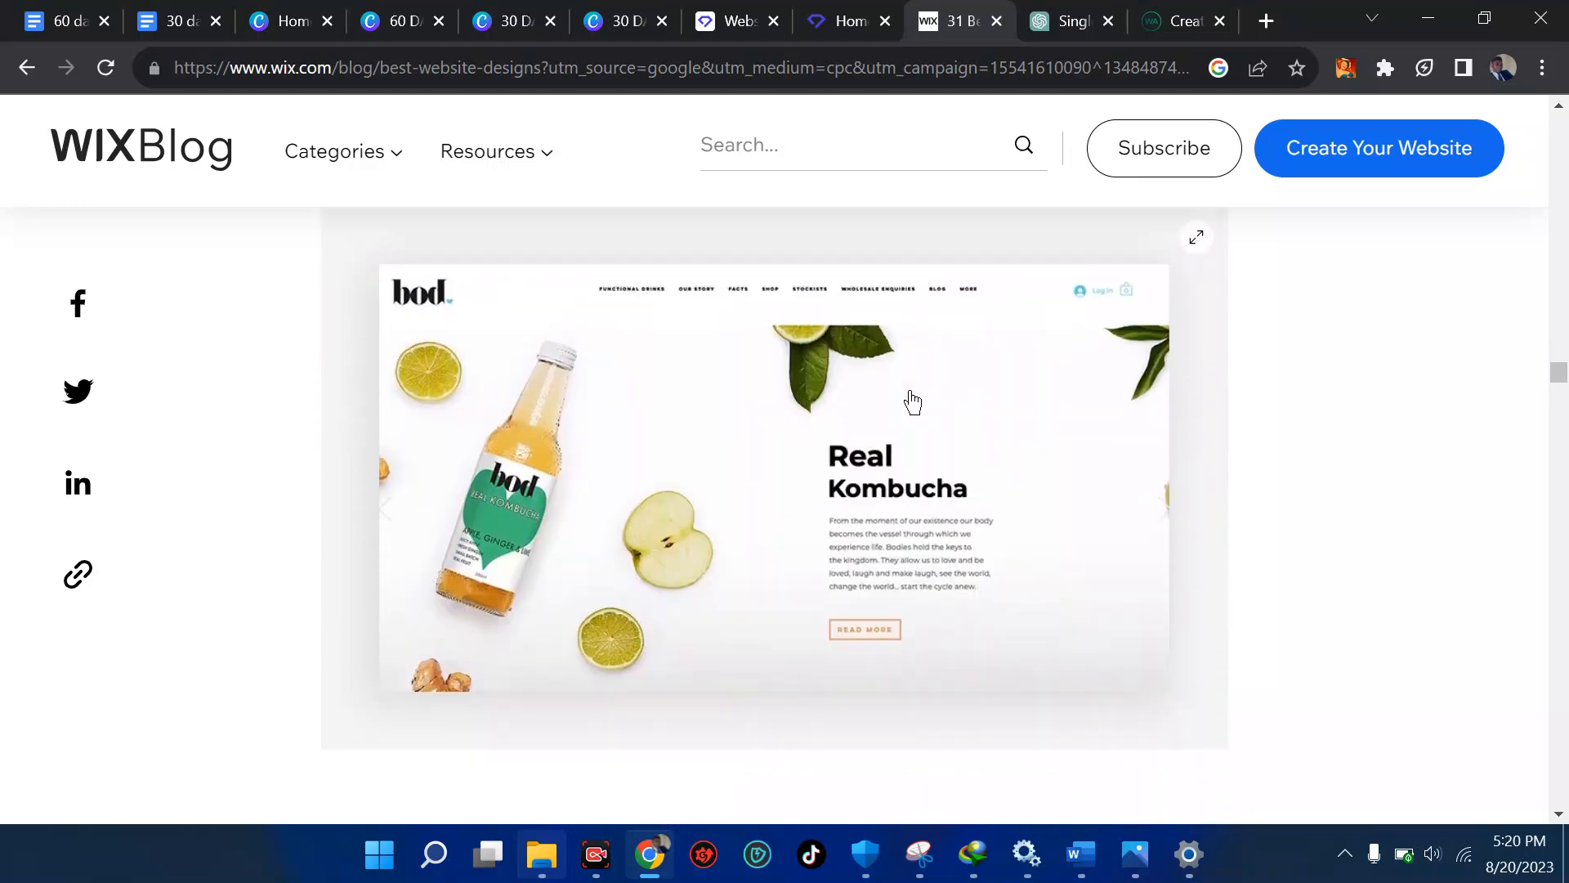
pyautogui.scroll(-1, 913, 402)
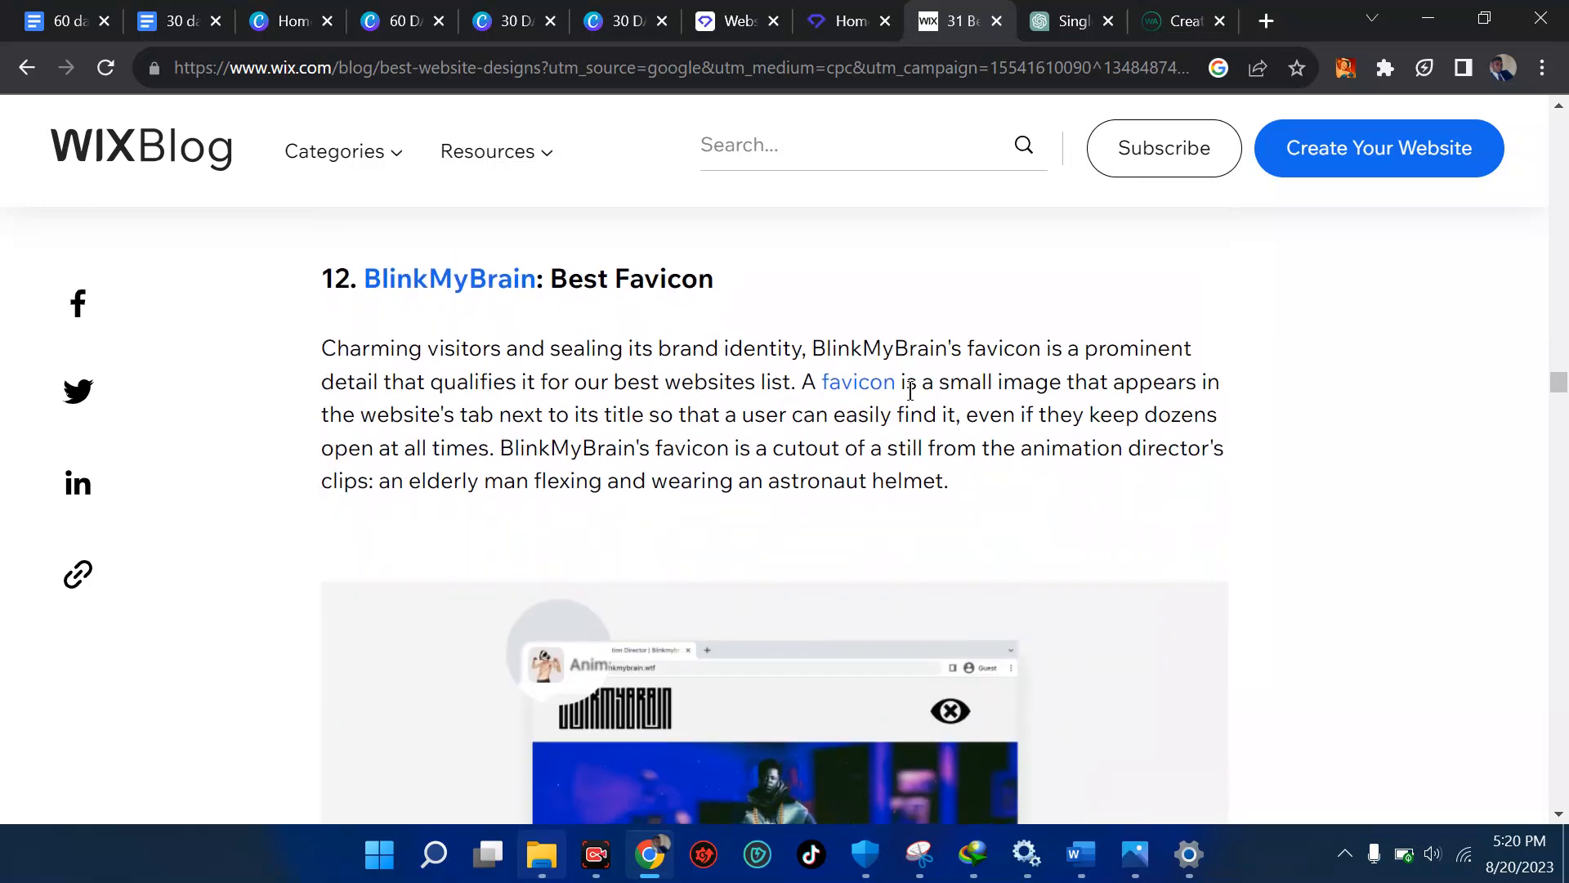
pyautogui.scroll(4, 911, 392)
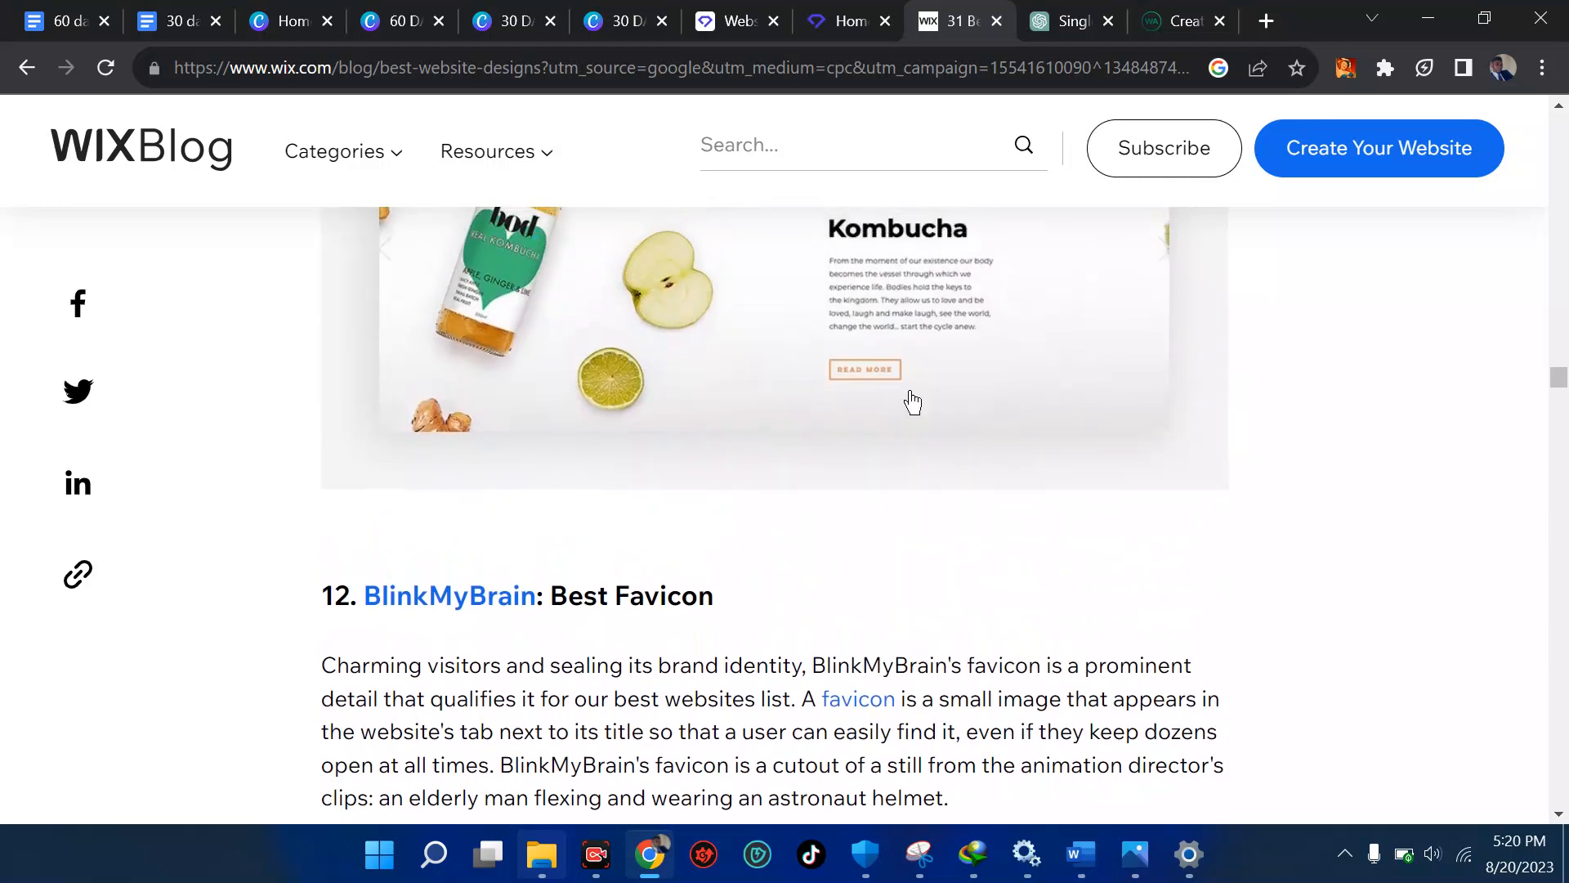